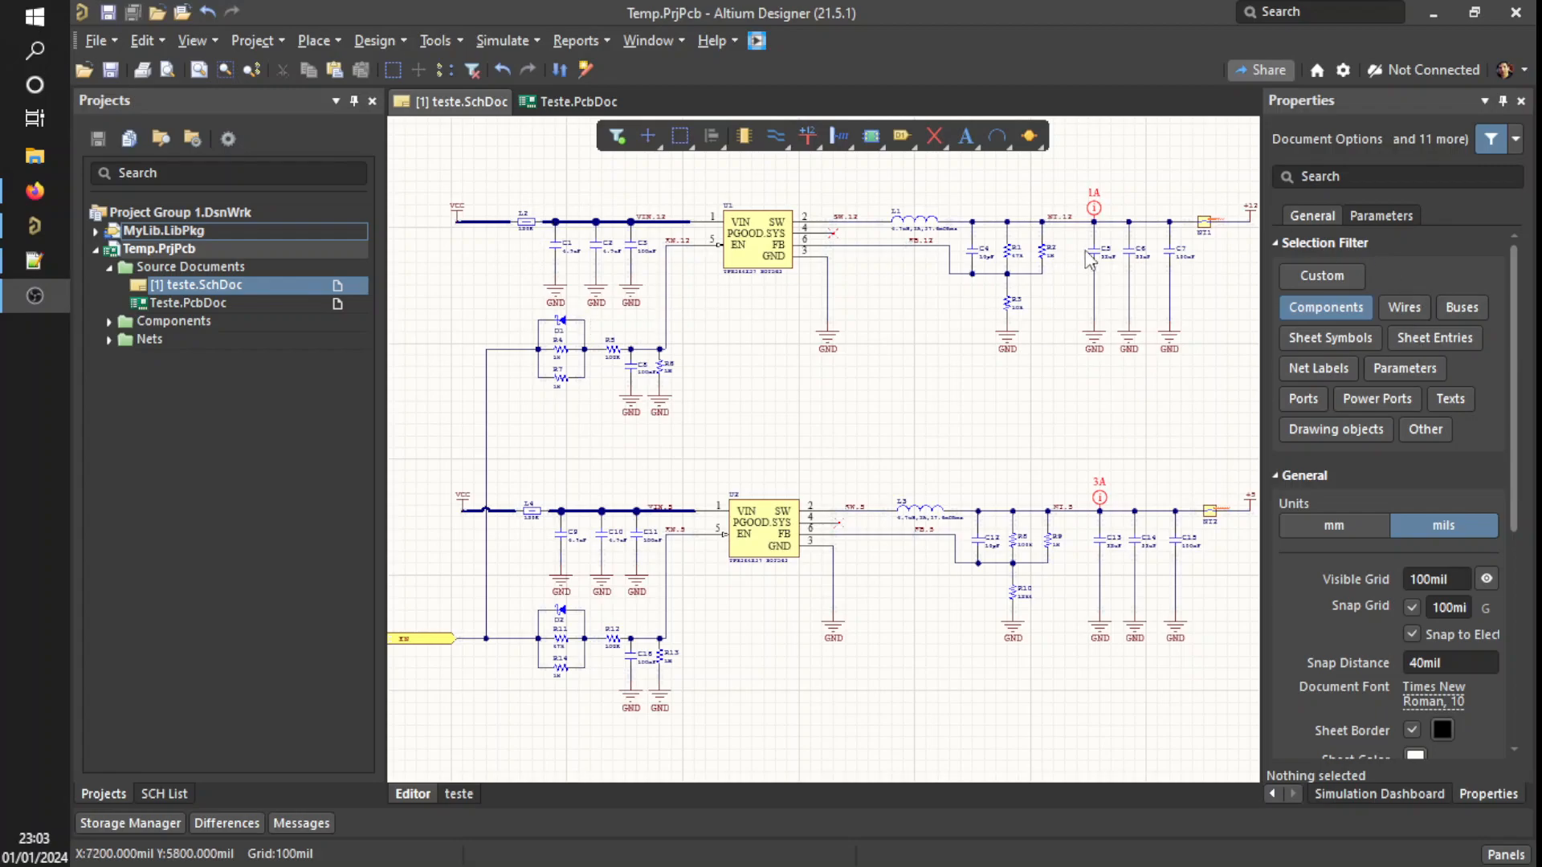
- Examine the 12 V and 5 V regulator circuits in the schematic, including the input, enable and feedback parts
scroll(540, 246, "up", 5, "ctrl")
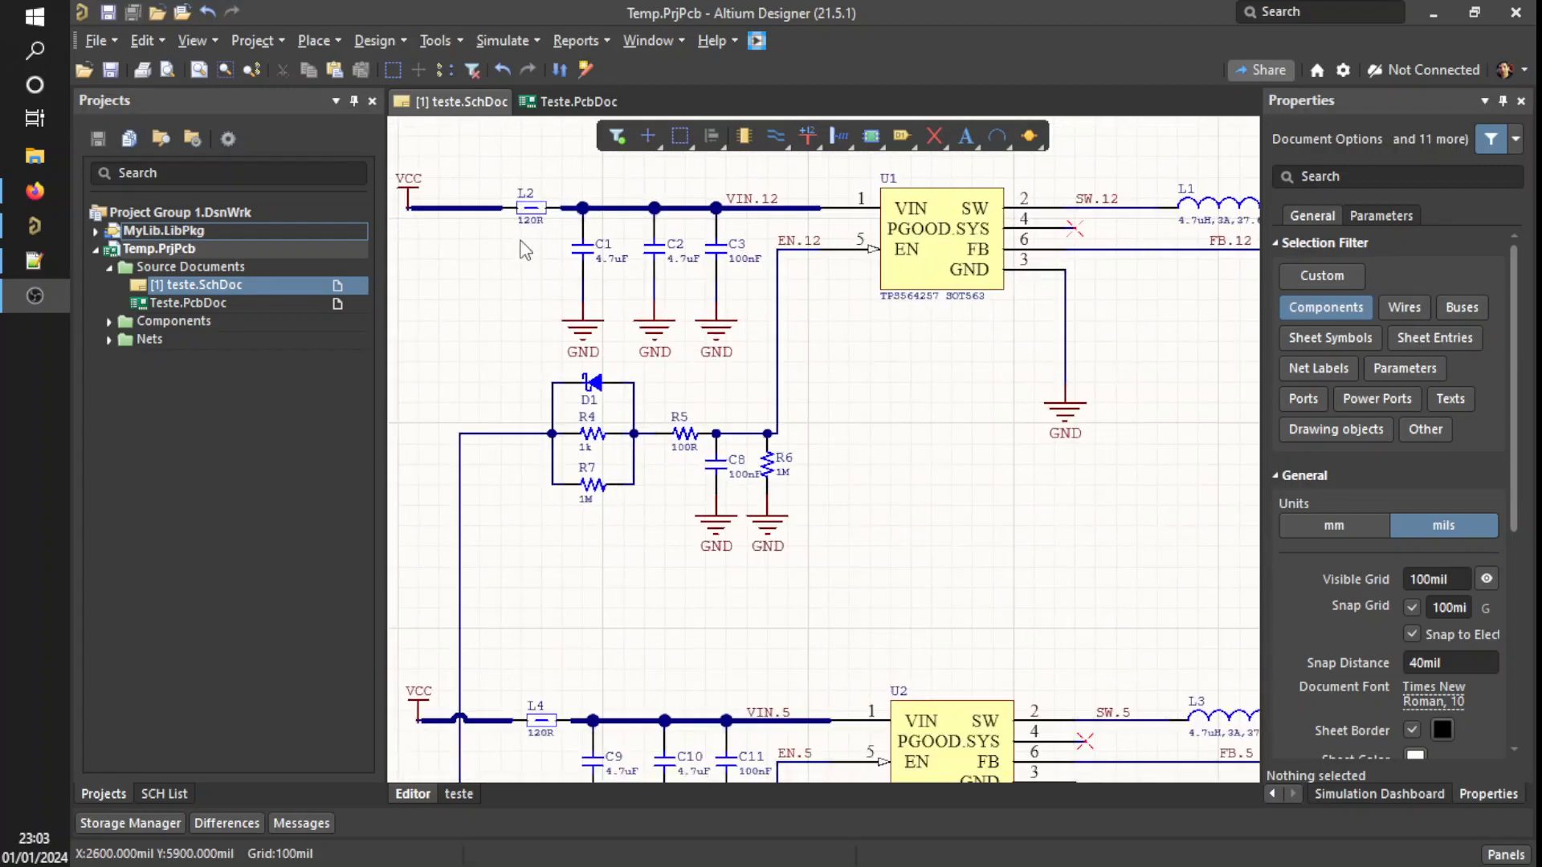
scroll(921, 265, "right", 10, "shift")
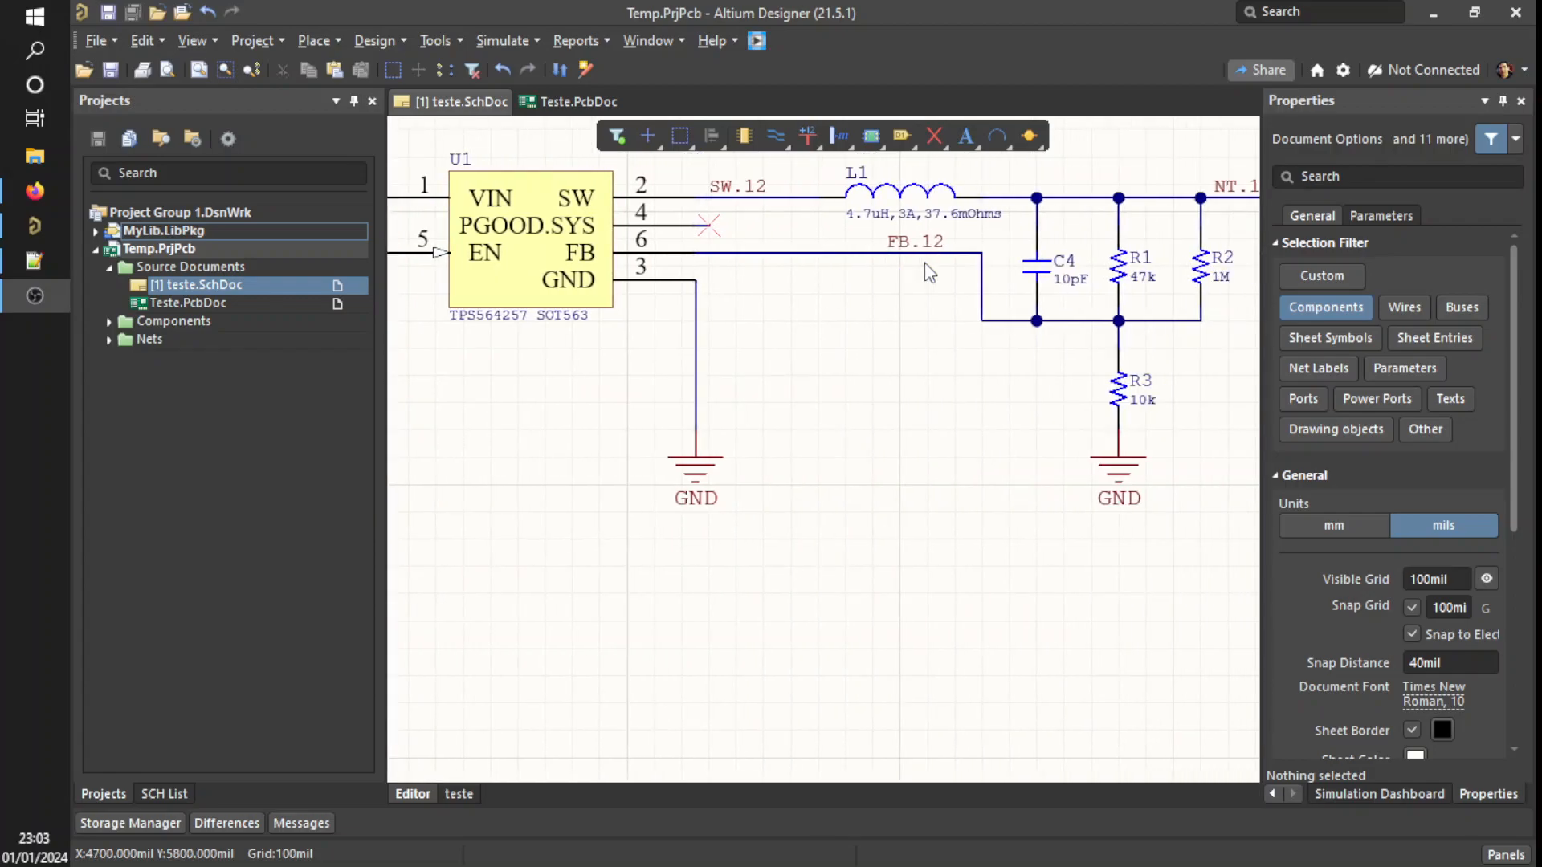
scroll(927, 271, "down", 3, "ctrl")
scroll(626, 309, "down", 4)
scroll(627, 309, "left", 5, "shift")
scroll(643, 442, "down", 2, "ctrl")
scroll(646, 443, "up", 3, "ctrl")
scroll(731, 321, "up", 5)
scroll(849, 595, "down", 5)
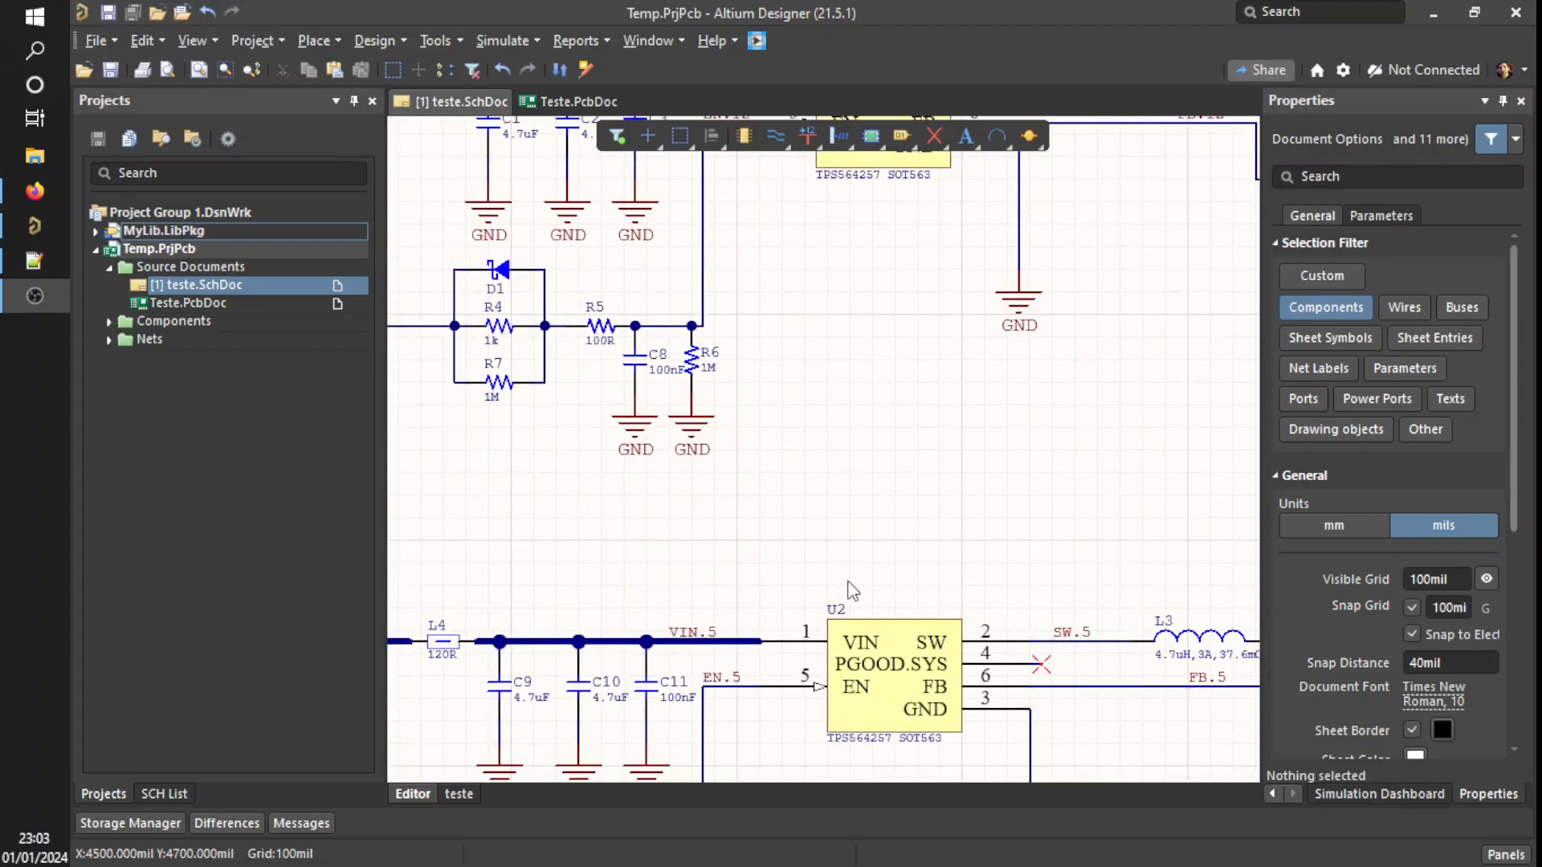
scroll(893, 602, "down", 5, "ctrl")
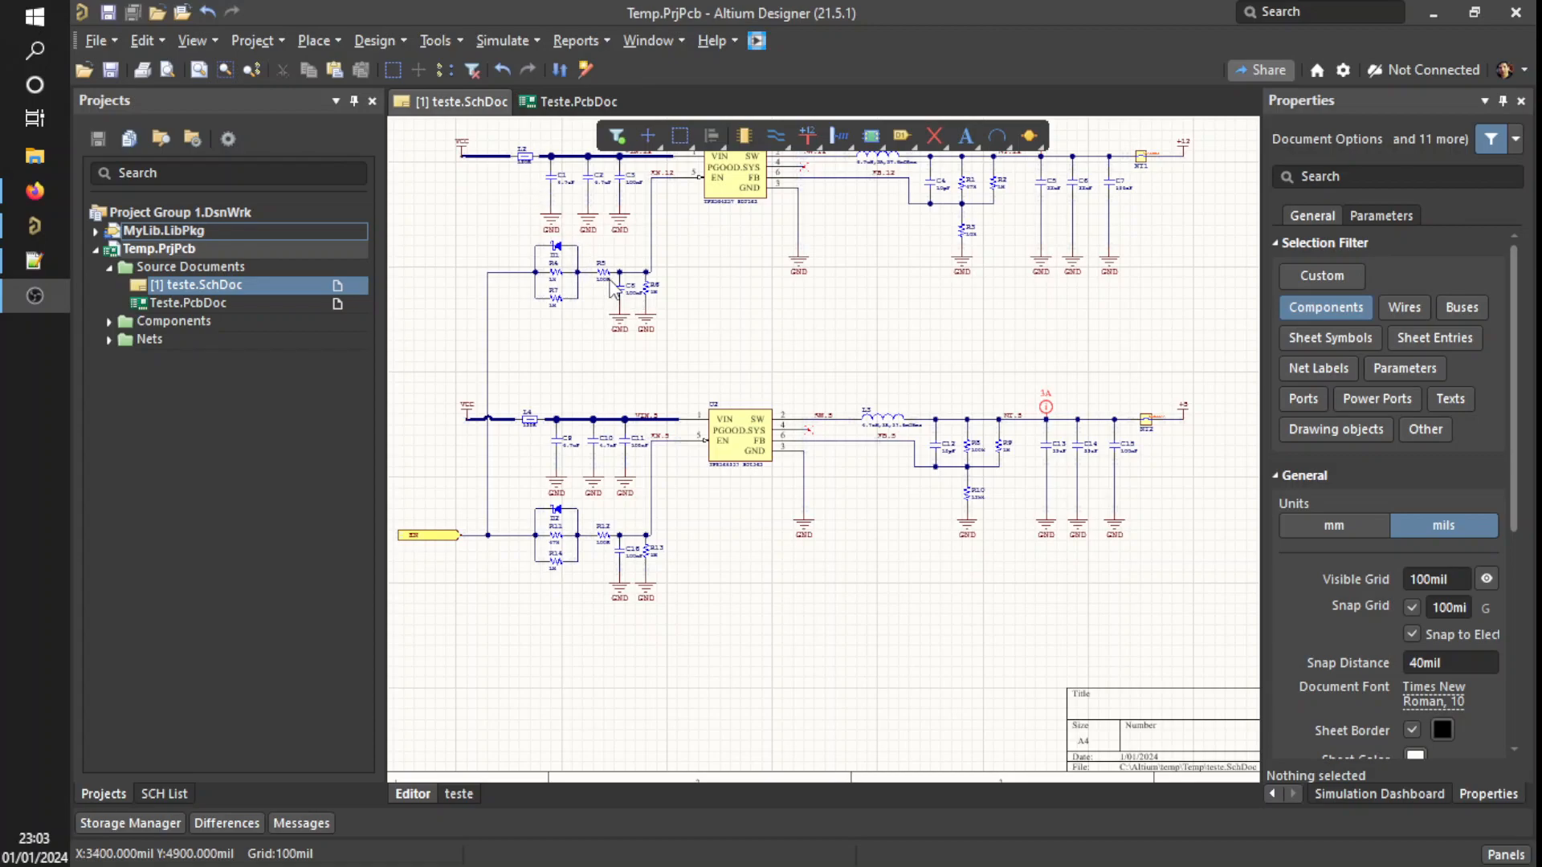
- In Teste.PcbDoc, move the whole row of unplaced components up beside the already routed 12 V layout
left_click(568, 101)
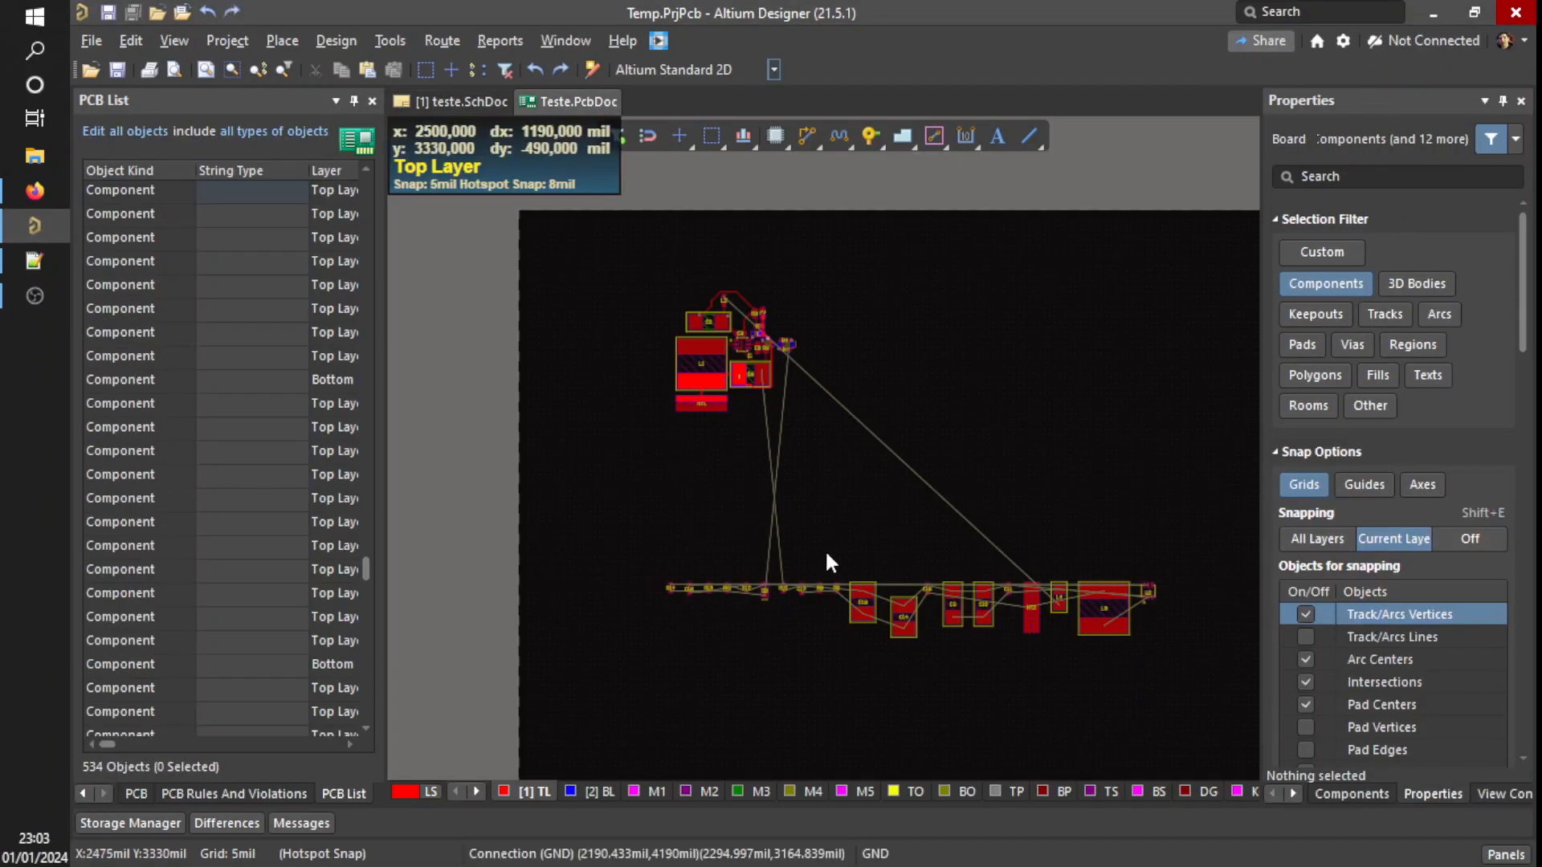
scroll(720, 351, "up", 2)
scroll(724, 445, "up", 5, "ctrl")
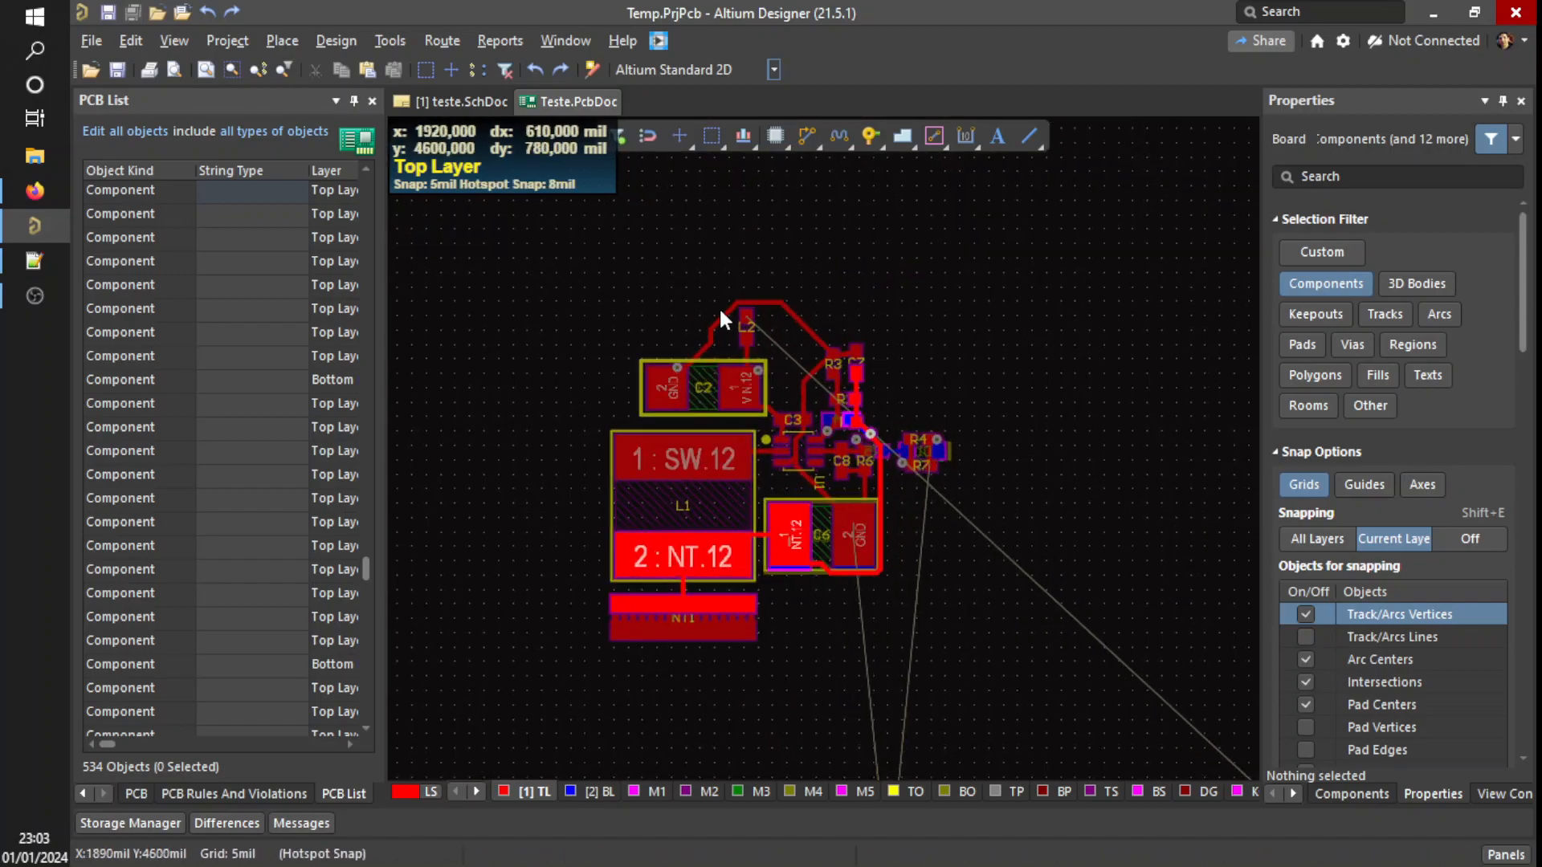
scroll(731, 459, "down", 4, "ctrl")
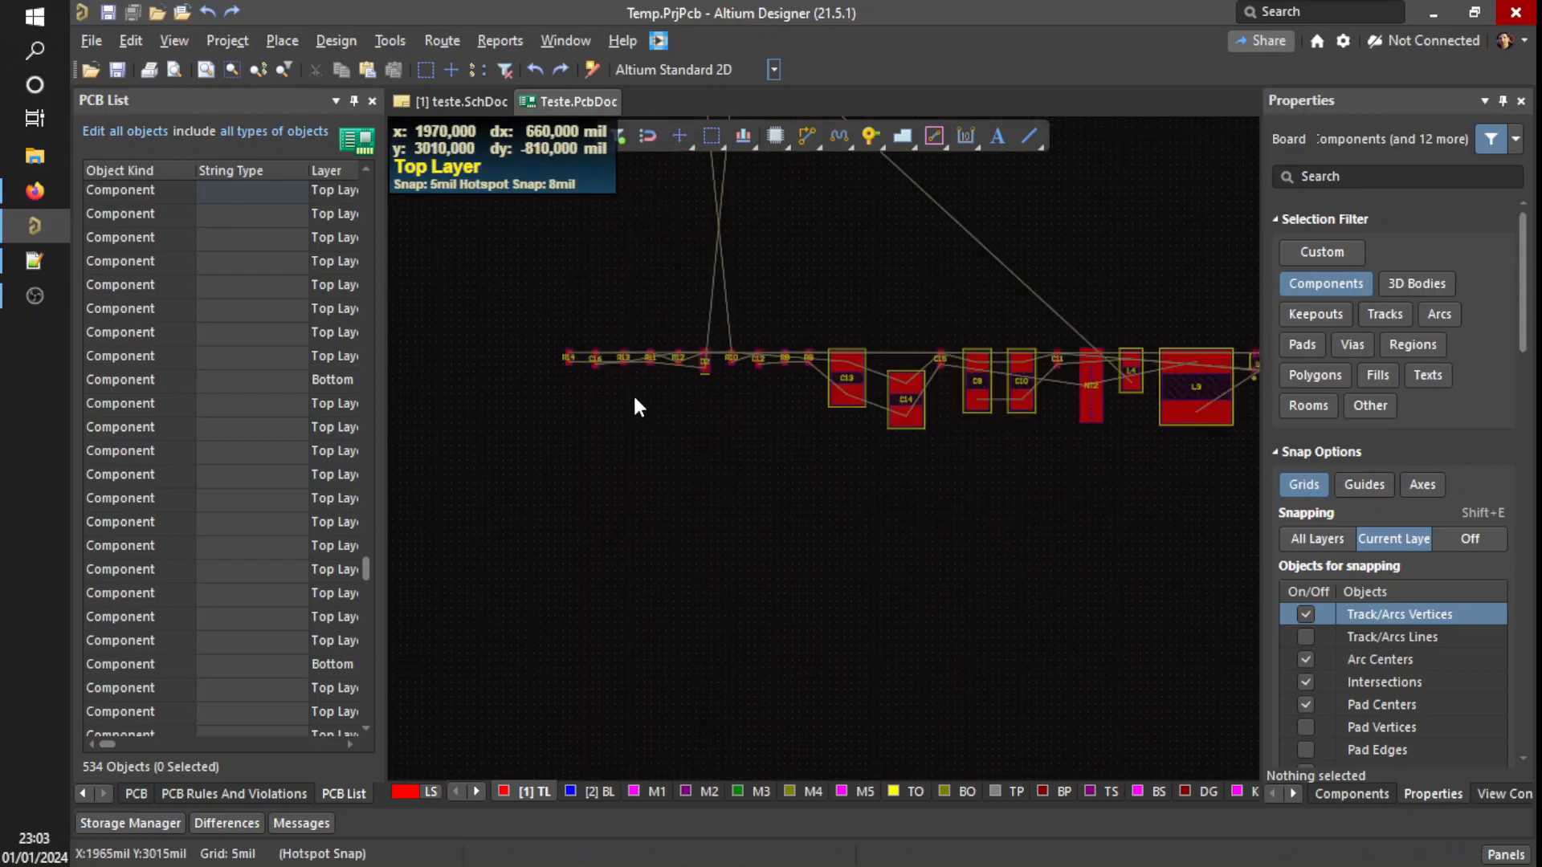
scroll(633, 393, "down", 1, "ctrl")
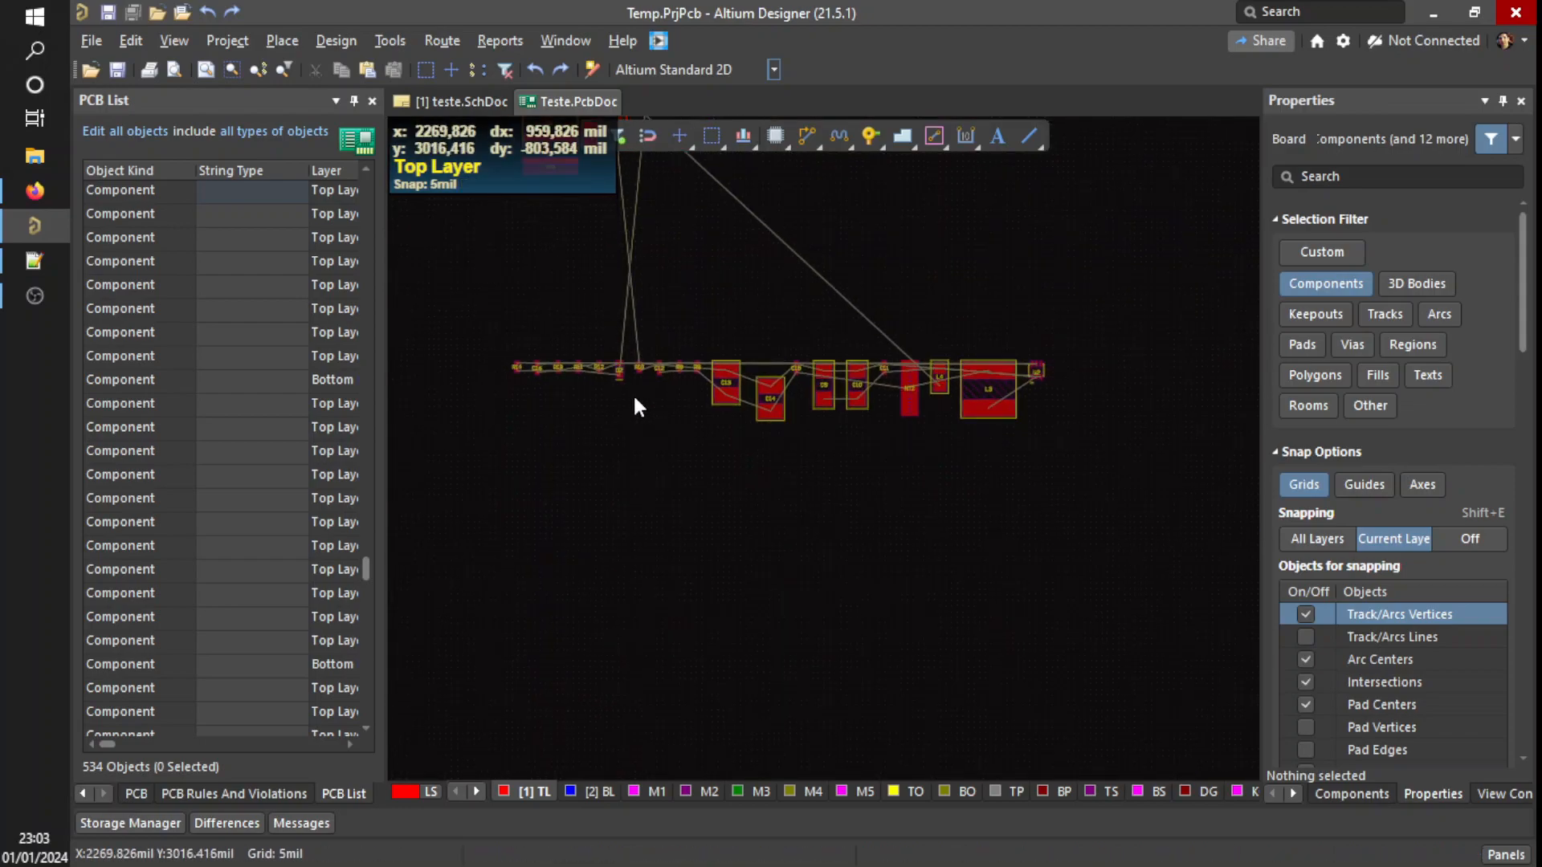
left_click_drag(476, 313, 1110, 517)
left_click(1120, 521)
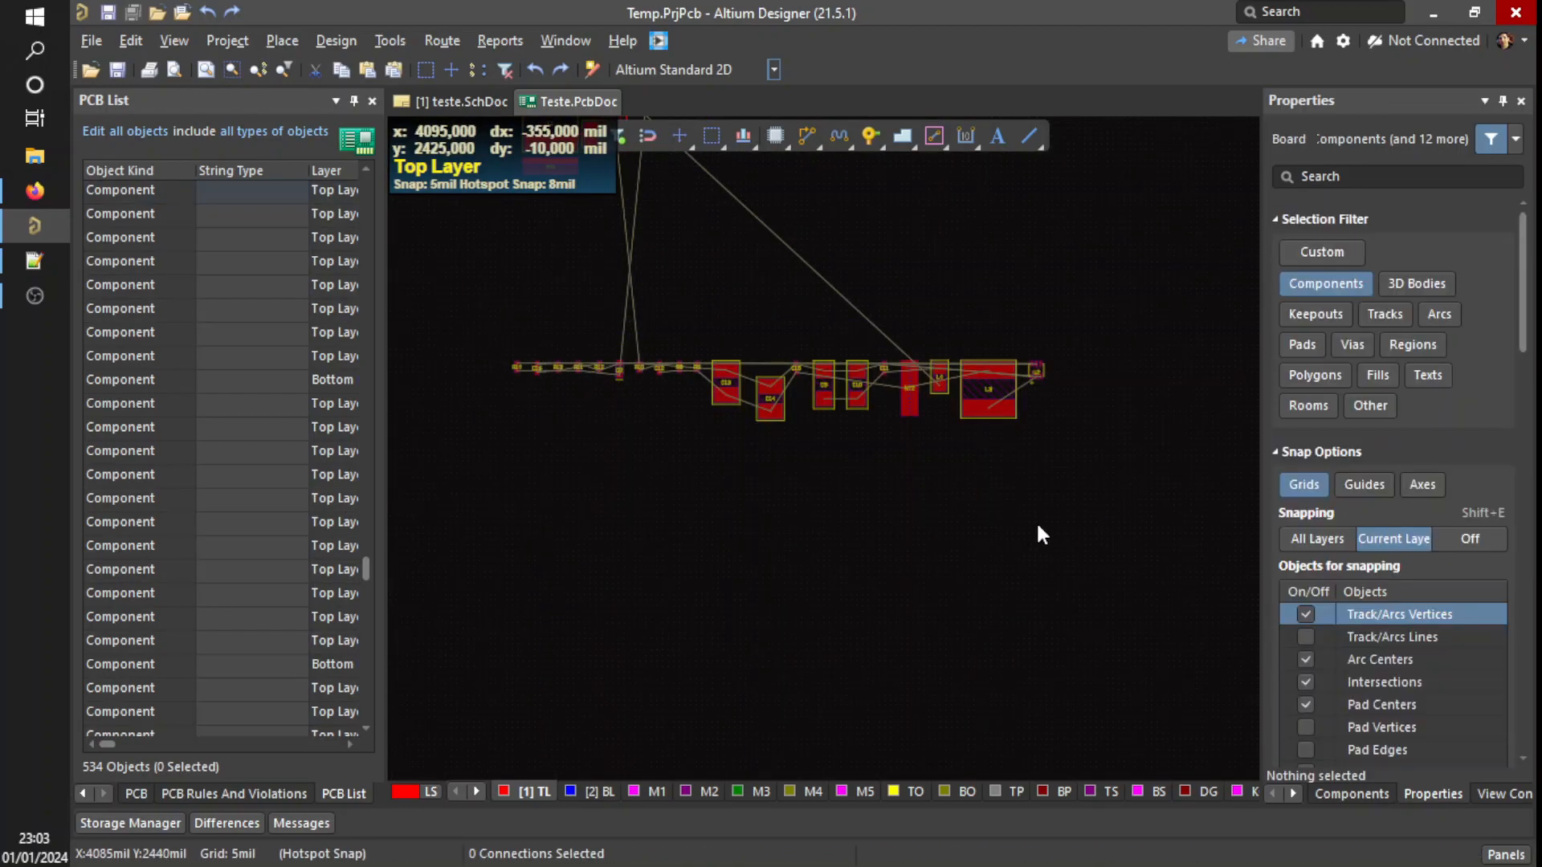
scroll(966, 485, "down", 1, "ctrl")
scroll(966, 491, "down", 1, "ctrl")
left_click_drag(658, 377, 1130, 484)
left_click_drag(956, 425, 1065, 272)
scroll(722, 252, "up", 3, "ctrl")
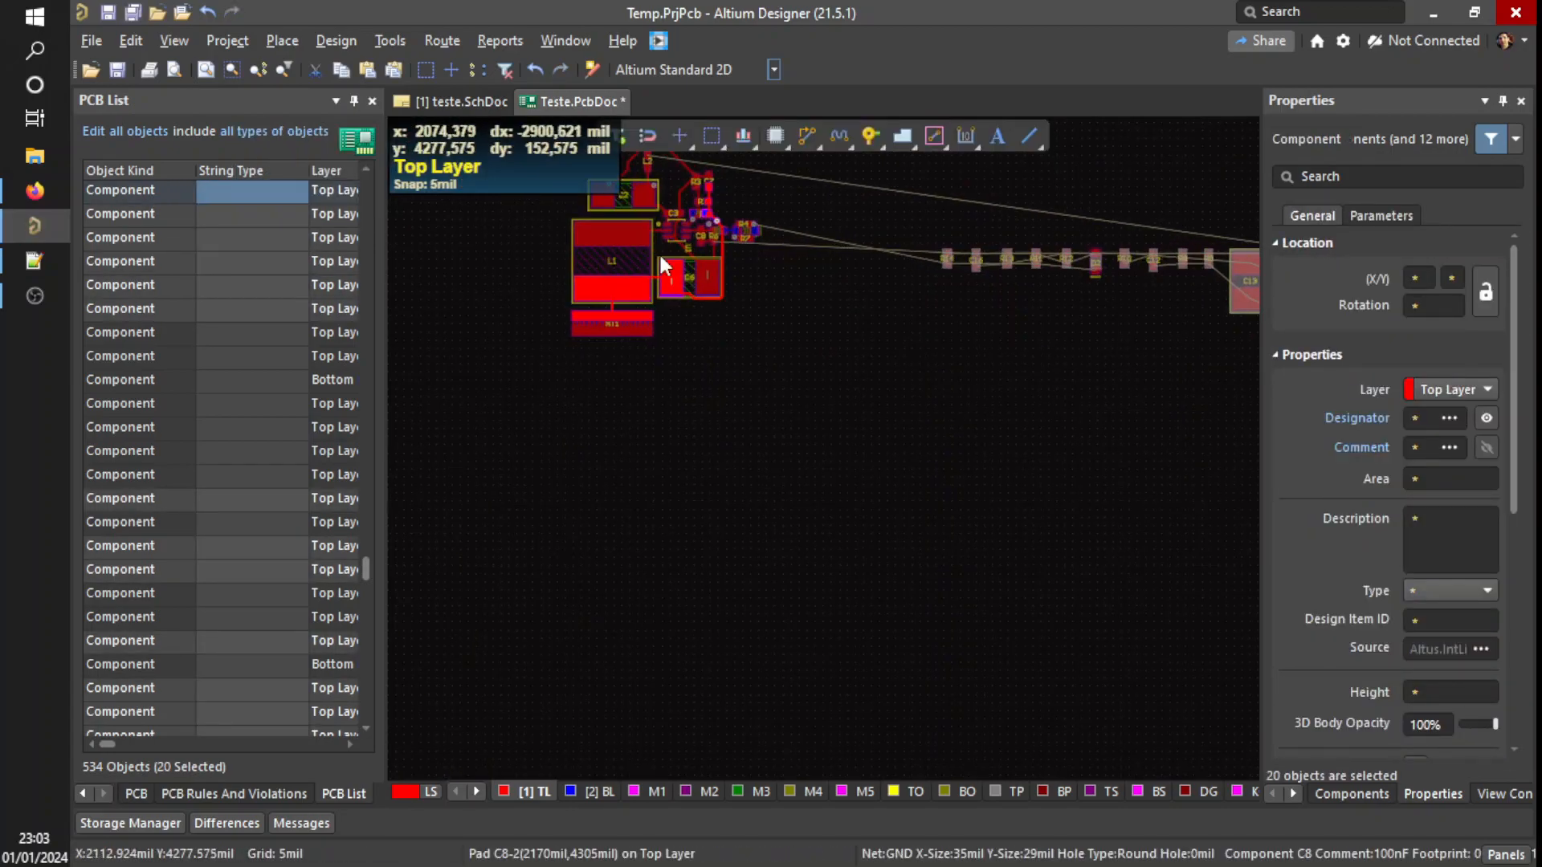
scroll(812, 392, "down", 4, "ctrl")
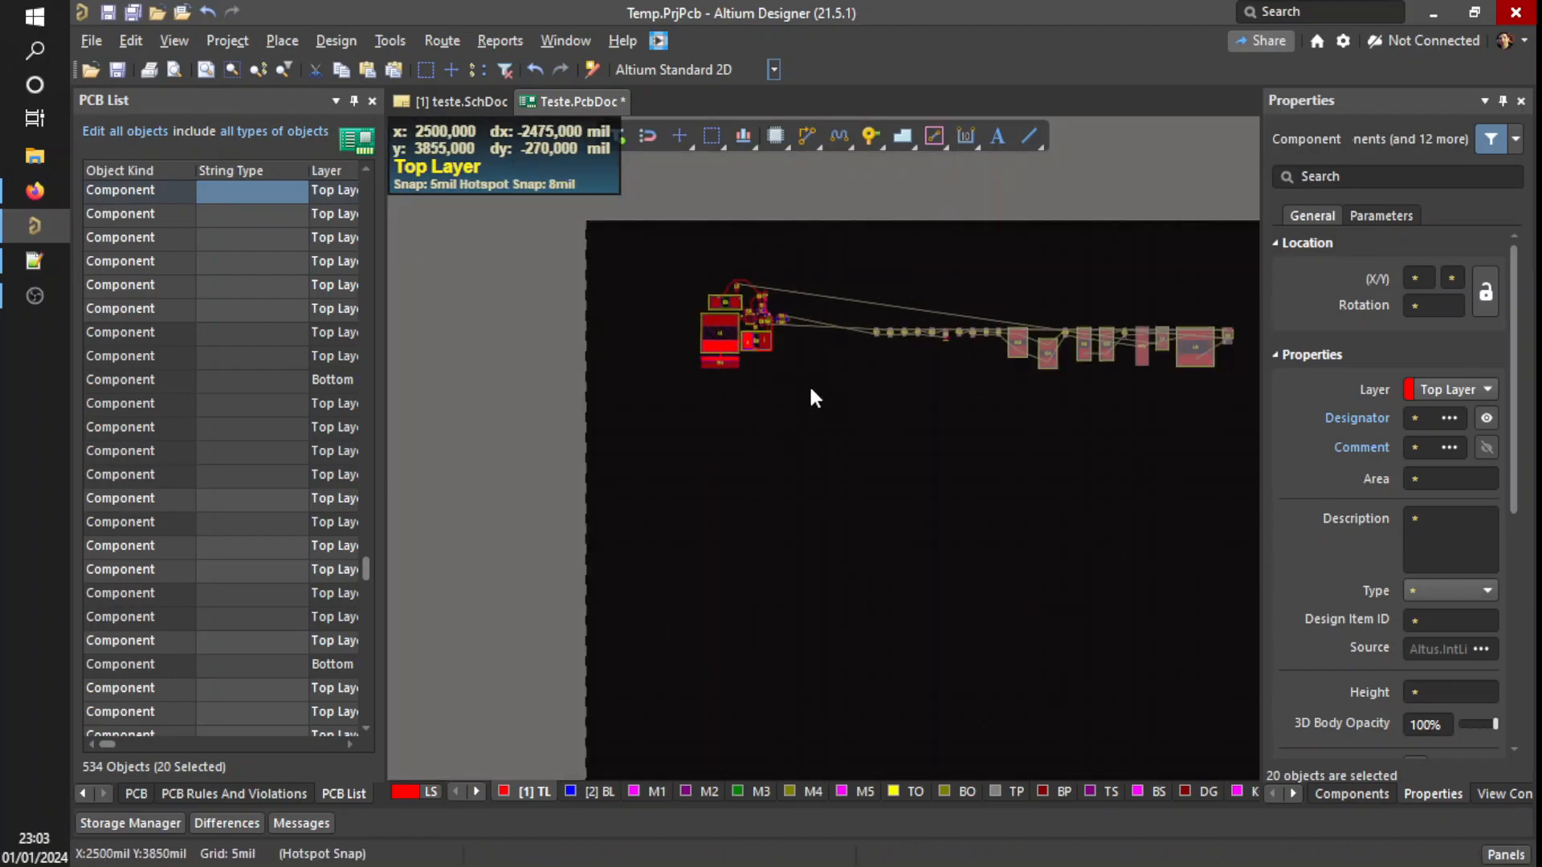
left_click(857, 371)
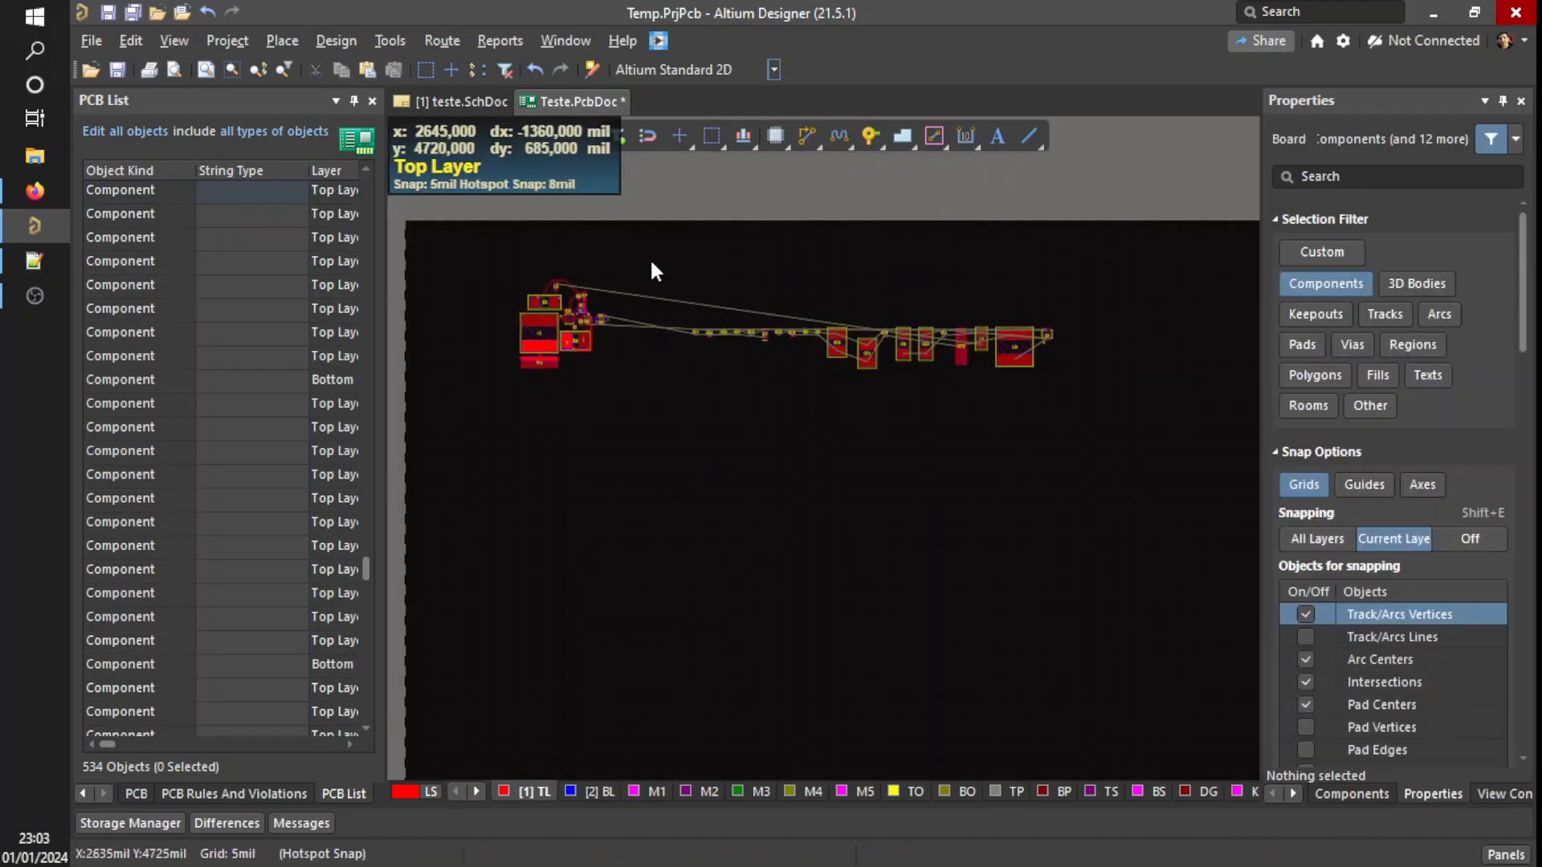
- Place inductor L3 below the component row and stack capacitors C13 and C14 beside it, rotated, with one flipped to the bottom layer
scroll(763, 285, "up", 2, "ctrl")
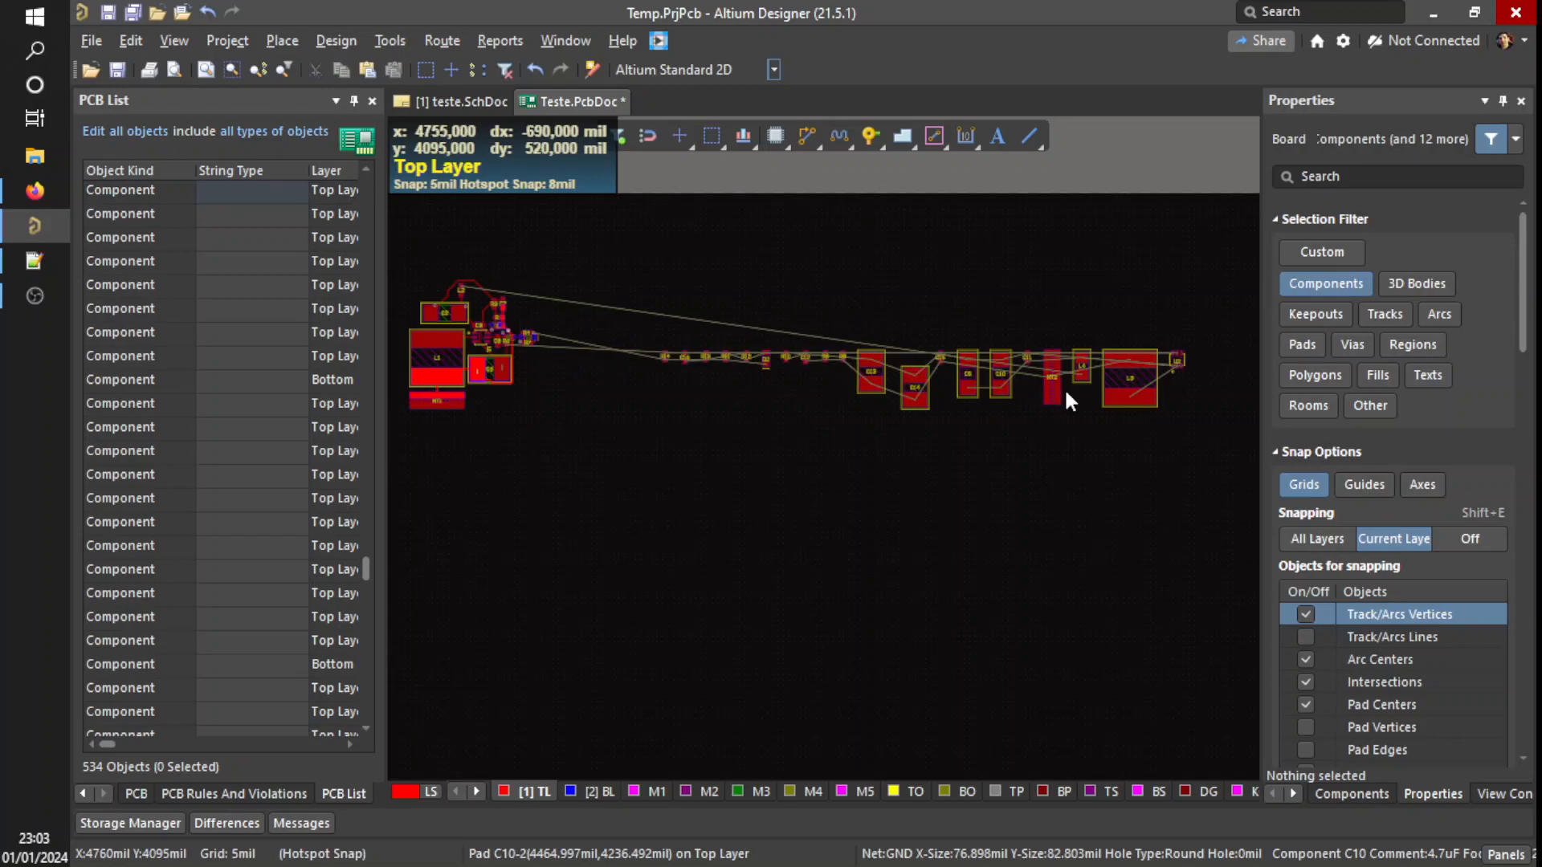
left_click_drag(1100, 402, 775, 450)
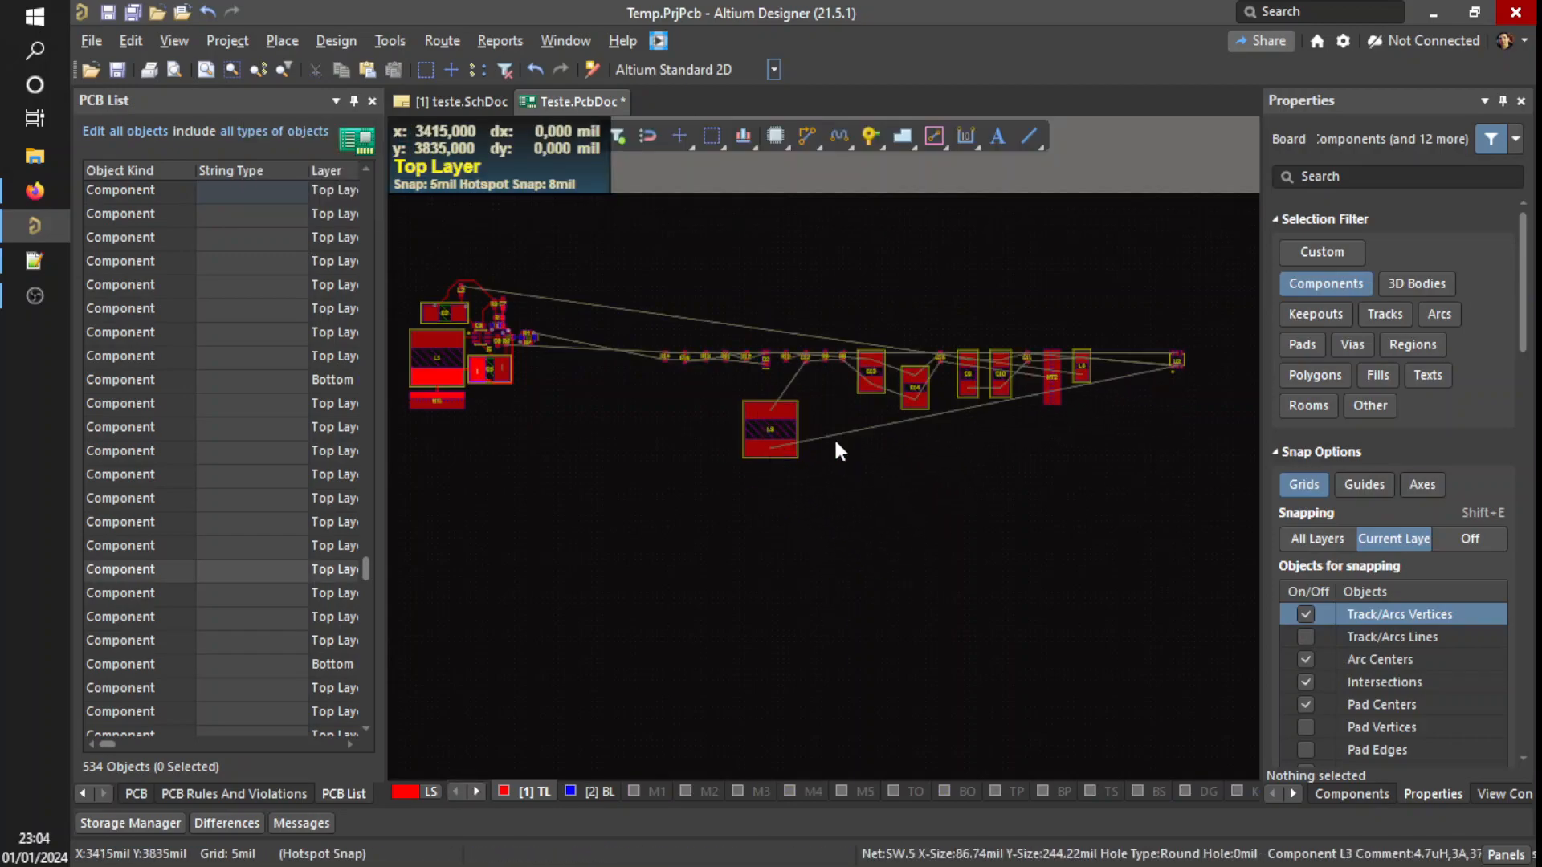
mouse_move(864, 370)
left_mouse_down()
mouse_move(842, 430)
mouse_move(876, 432)
mouse_move(841, 423)
left_mouse_up()
key("space")
key("space")
key("space")
key("l")
scroll(514, 337, "up", 2, "ctrl")
scroll(490, 325, "up", 5, "shift")
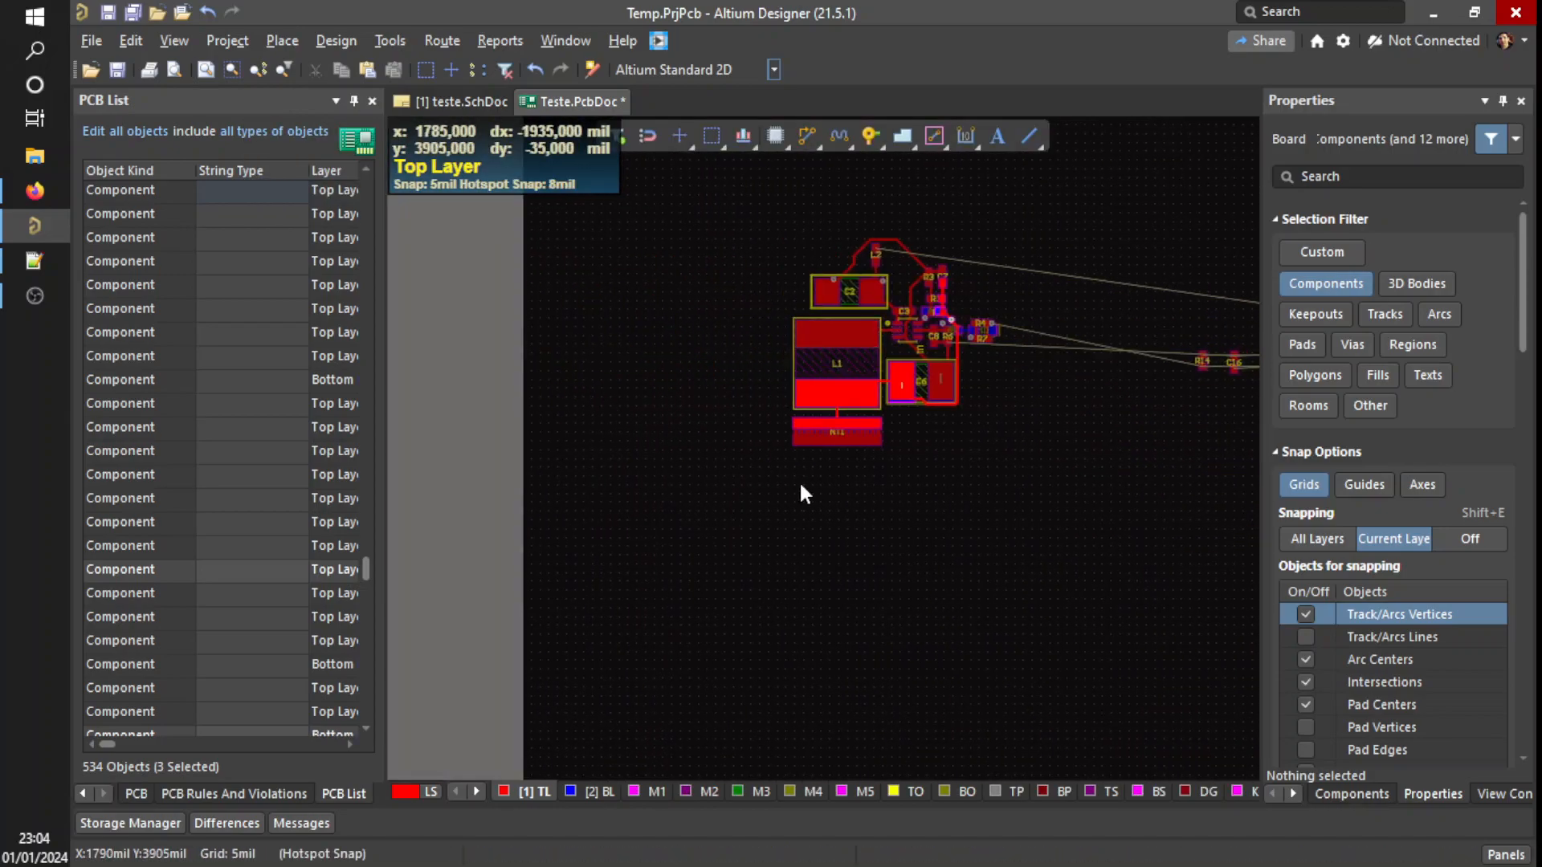
scroll(850, 277, "down", 2, "shift")
scroll(837, 284, "down", 3, "ctrl")
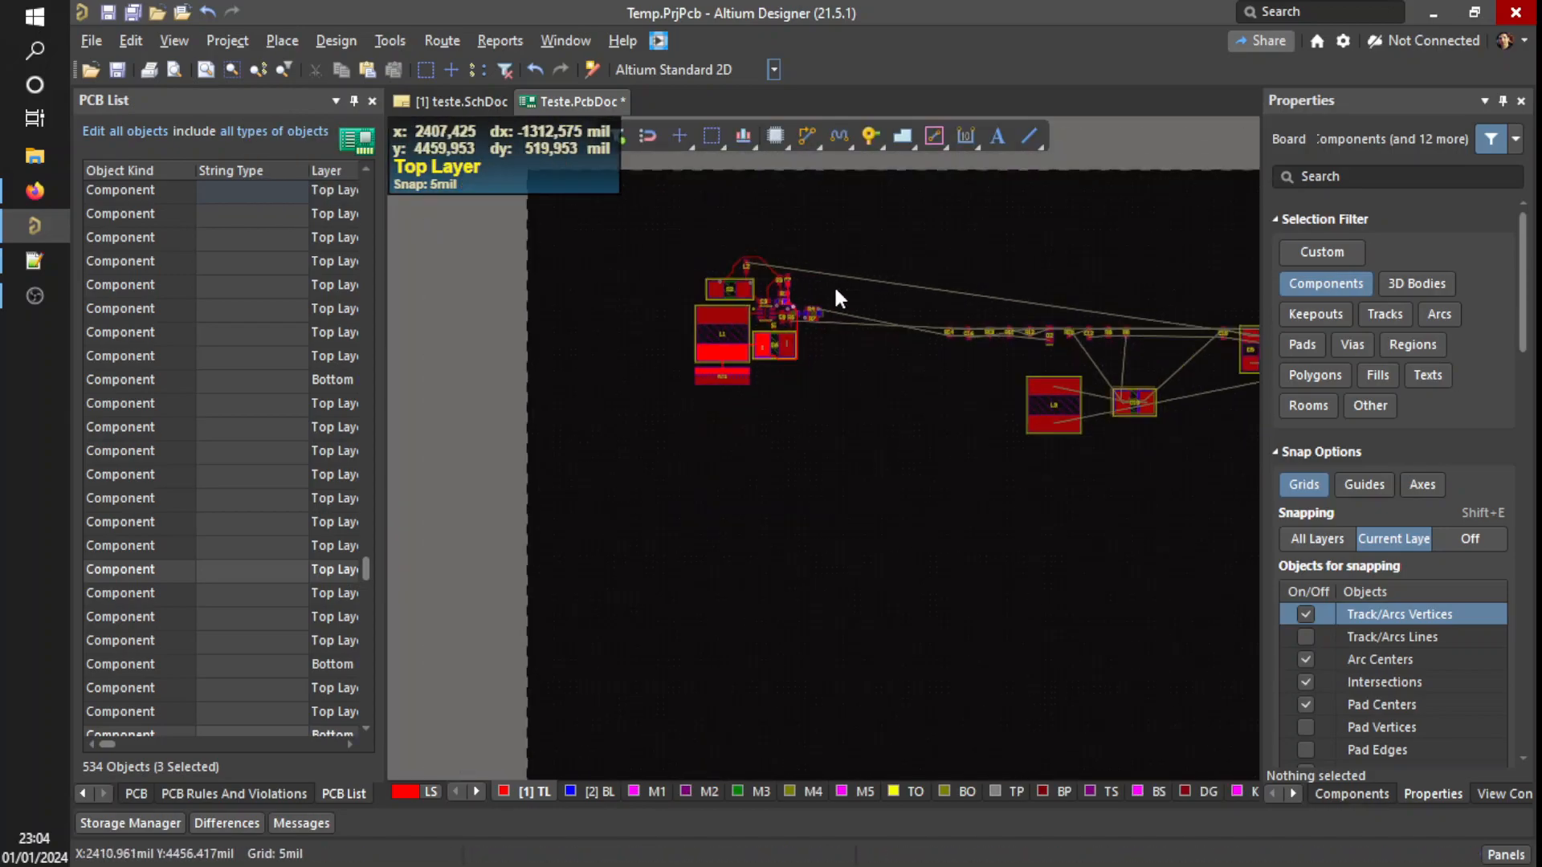
scroll(606, 301, "down", 2, "ctrl")
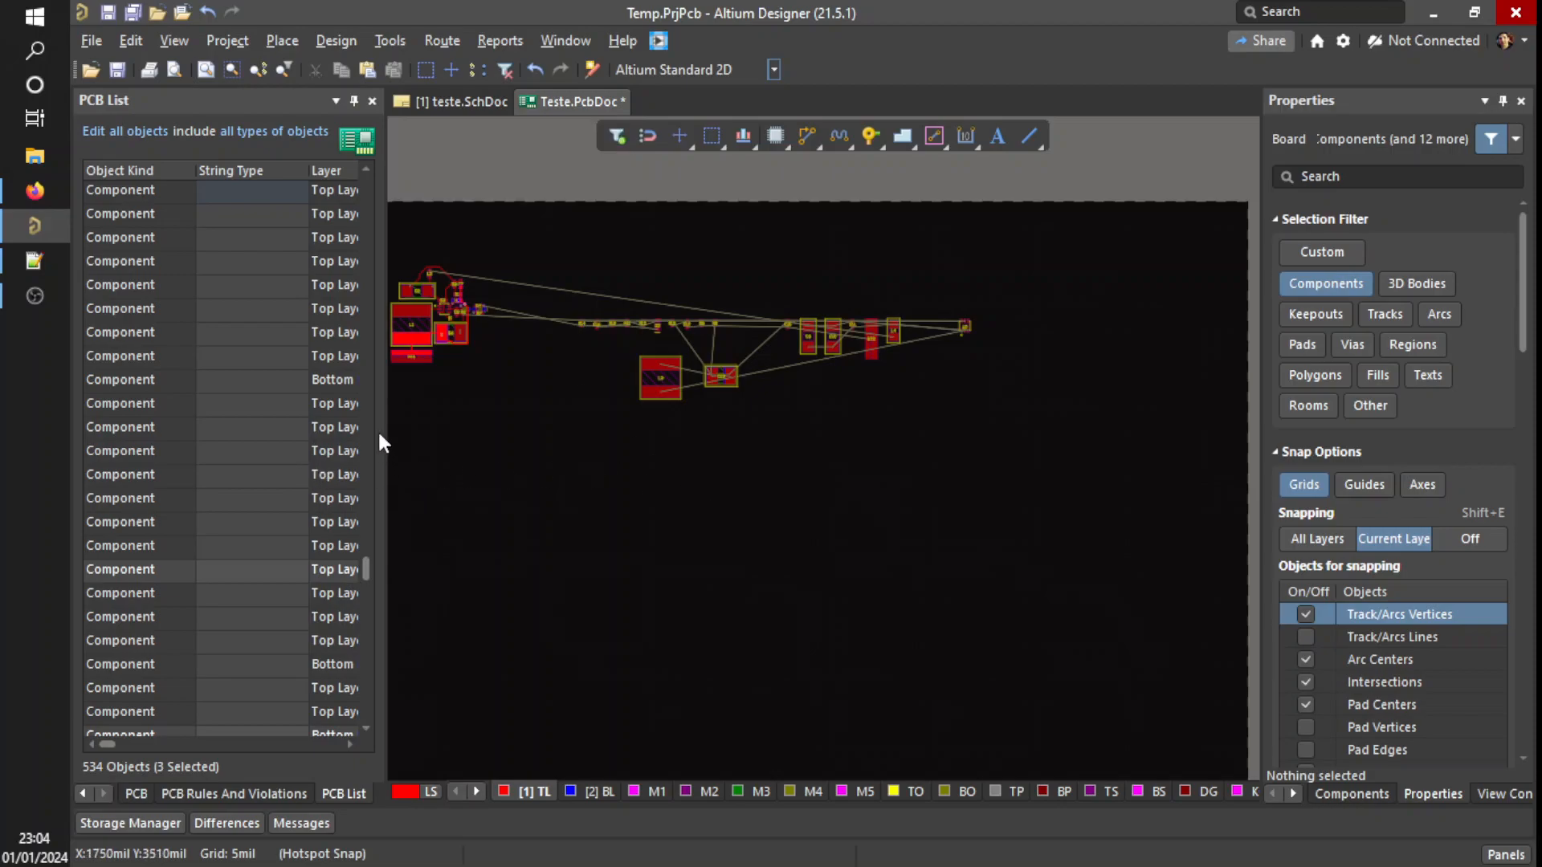
- Widen the PCB List so more columns fit, and inspect the routed 12 V layout around L1 and U1
left_click_drag(385, 428, 483, 427)
scroll(899, 385, "up", 8, "ctrl")
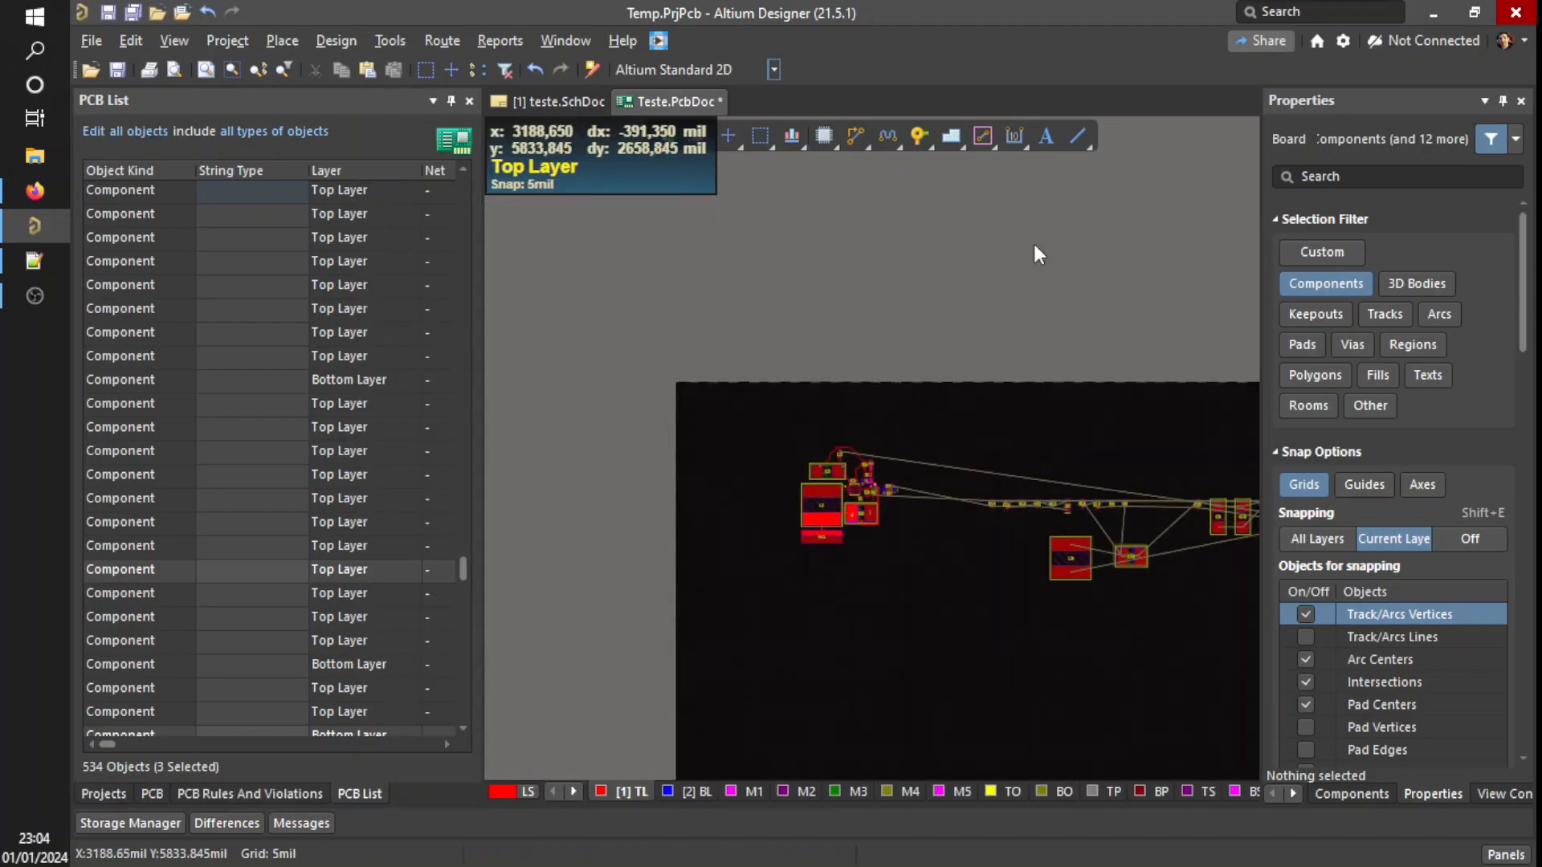
scroll(620, 387, "up", 2, "ctrl")
left_click_drag(626, 369, 1134, 777)
left_click(1015, 406)
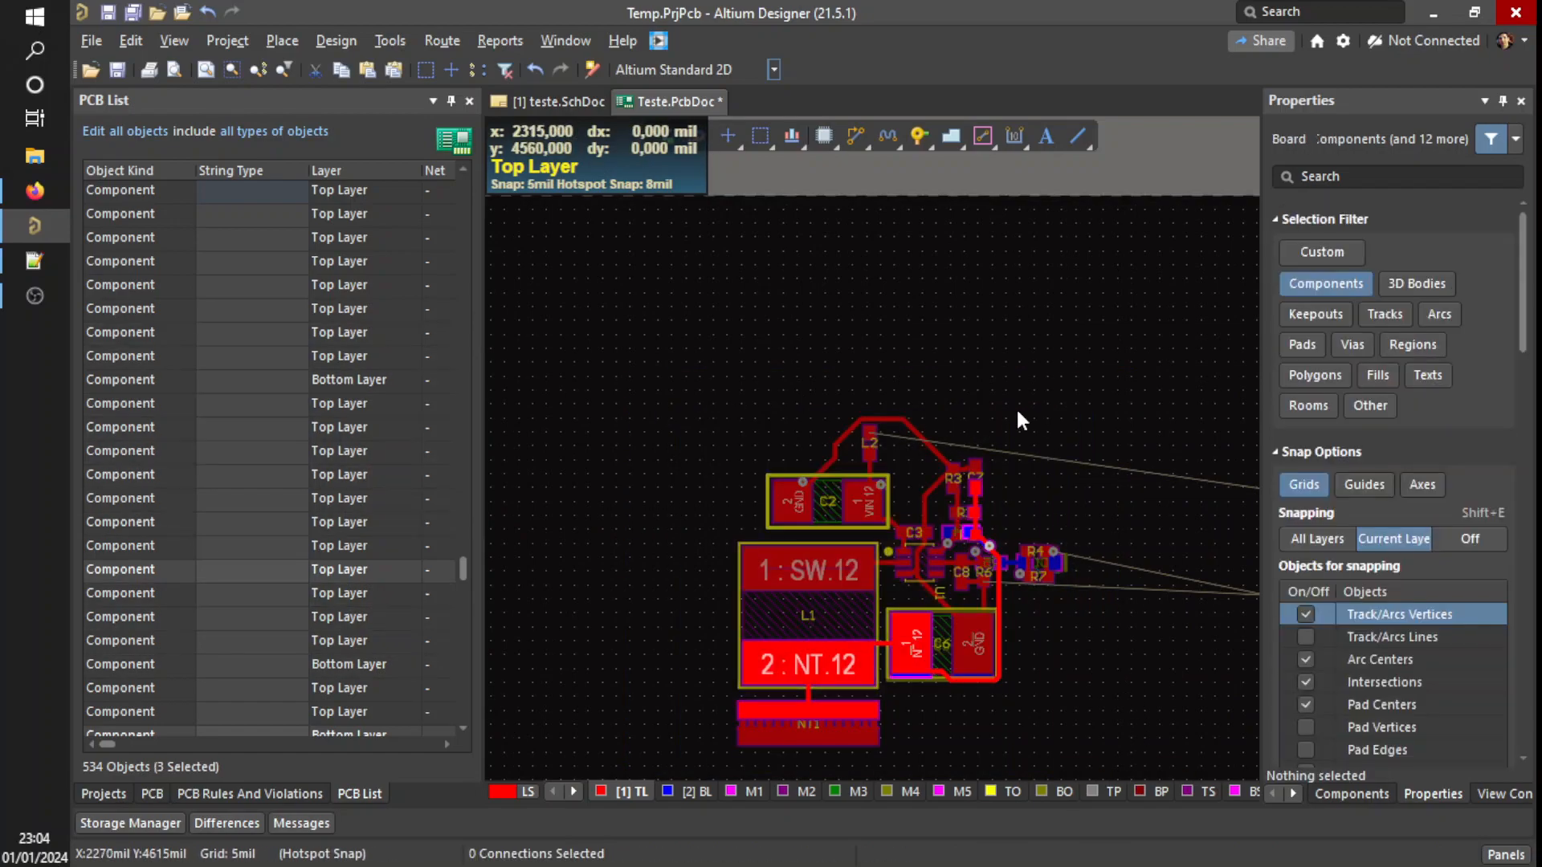
scroll(1015, 407, "down", 3)
scroll(1005, 397, "down", 2, "shift")
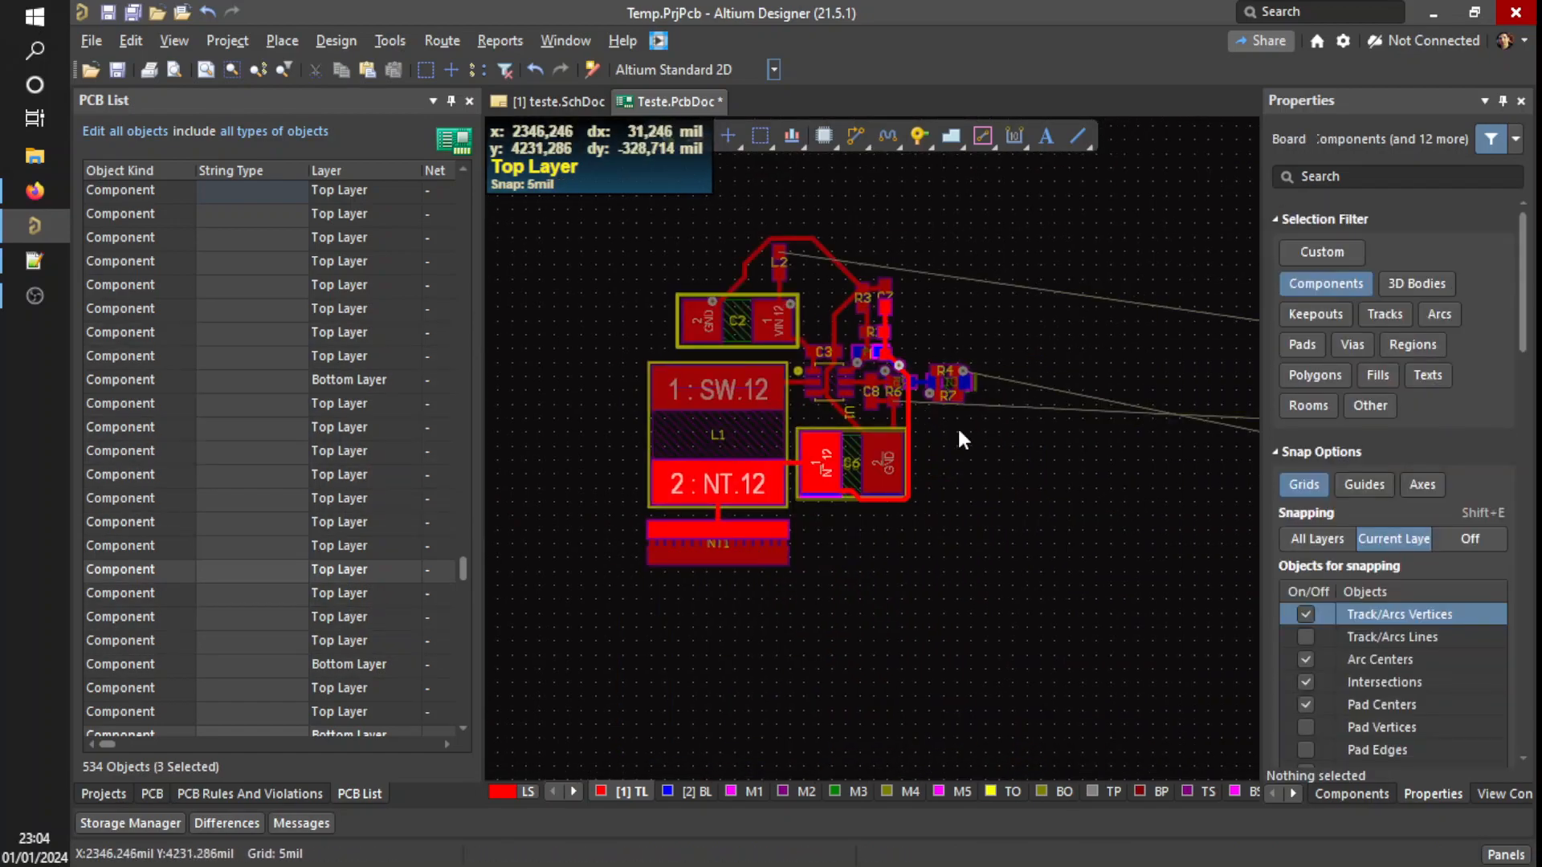
- Compare the upper 12 V circuit with the lower 5 V circuit in teste.SchDoc
left_click(566, 101)
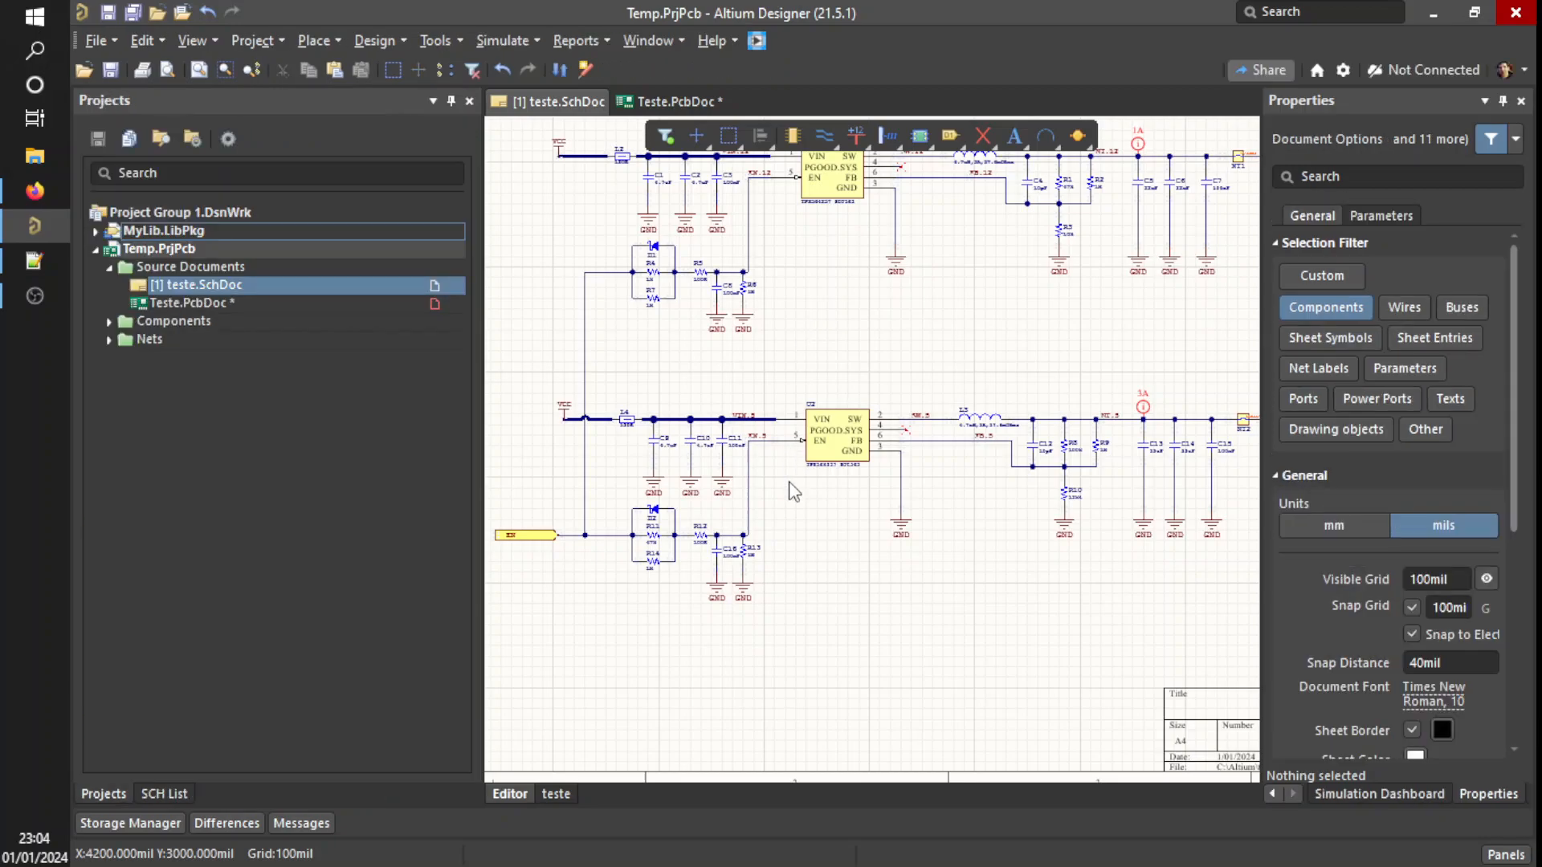
scroll(793, 492, "up", 3)
scroll(660, 426, "down", 1, "shift")
scroll(660, 426, "down", 2, "ctrl")
left_click_drag(524, 257, 1154, 488)
left_click_drag(495, 451, 1194, 647)
left_click(1101, 640)
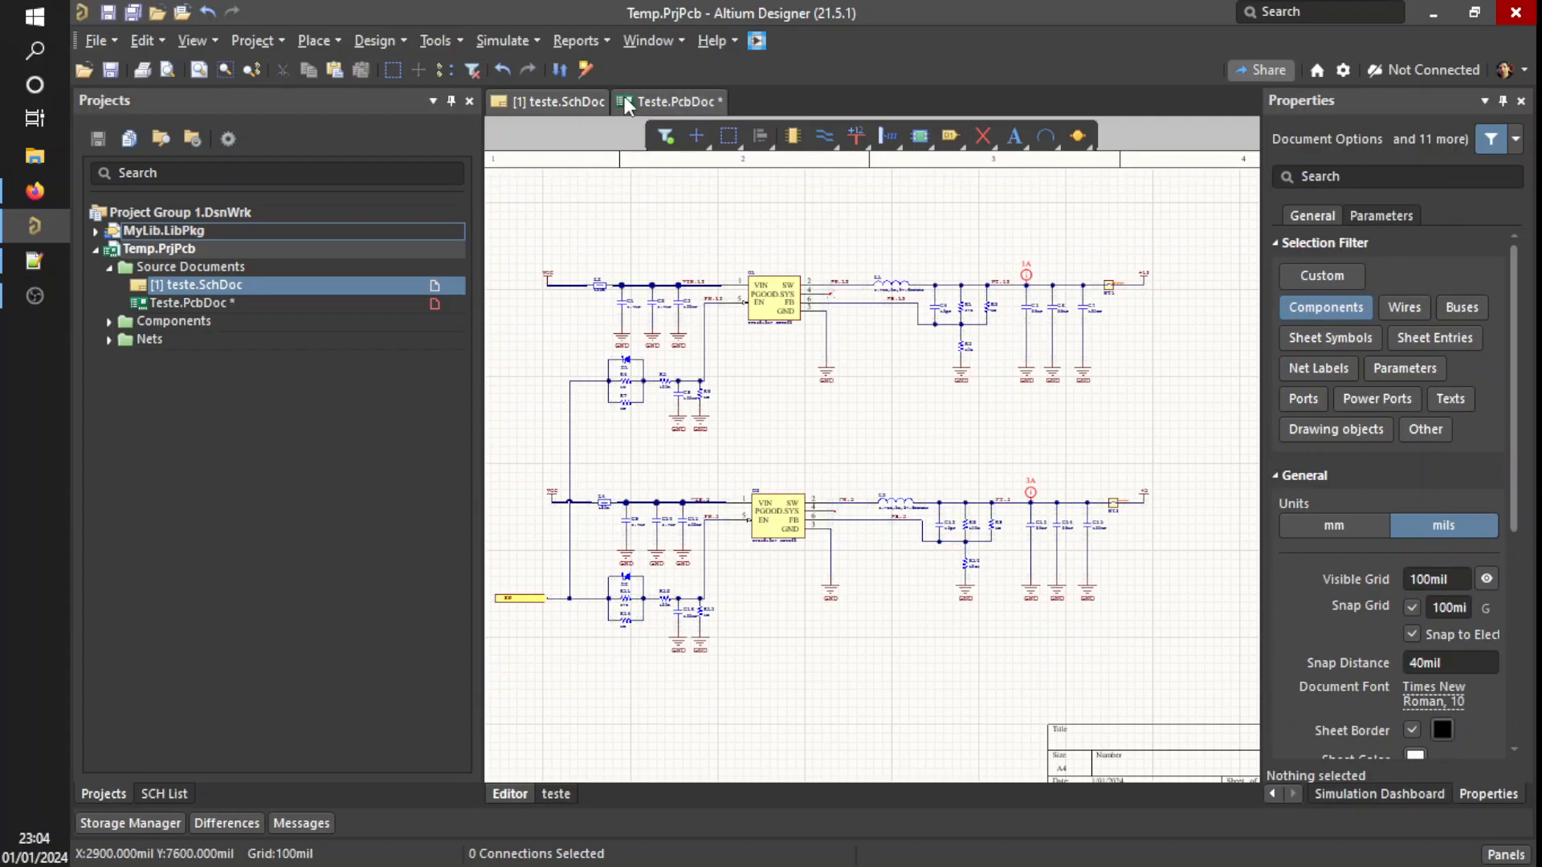
- Select all components of the routed 12 V layout in the PCB and check their cross-selection in the schematic
left_click(652, 102)
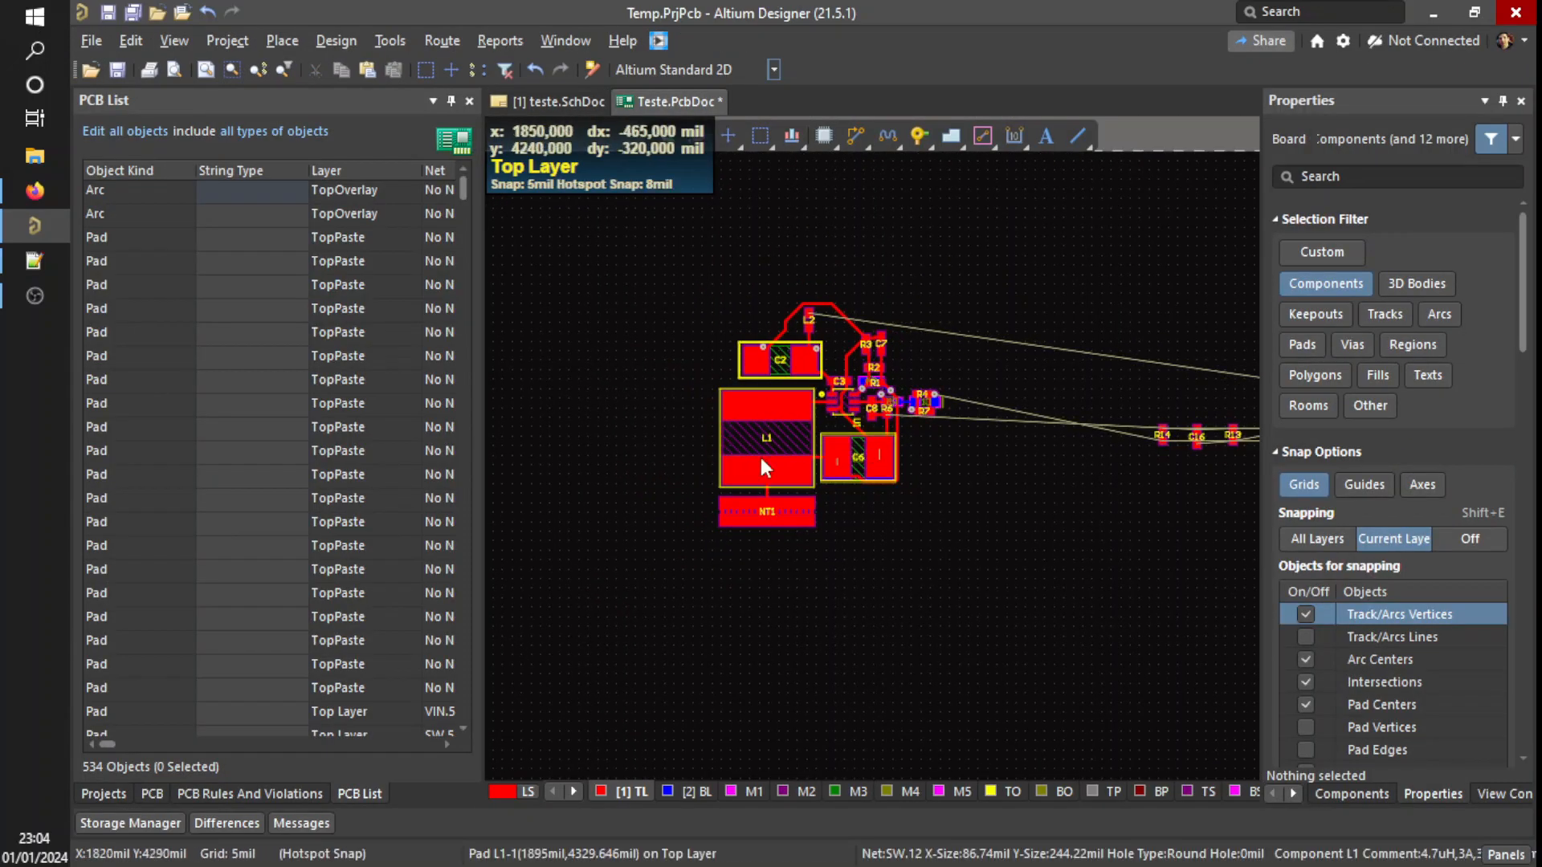
left_click_drag(654, 256, 974, 593)
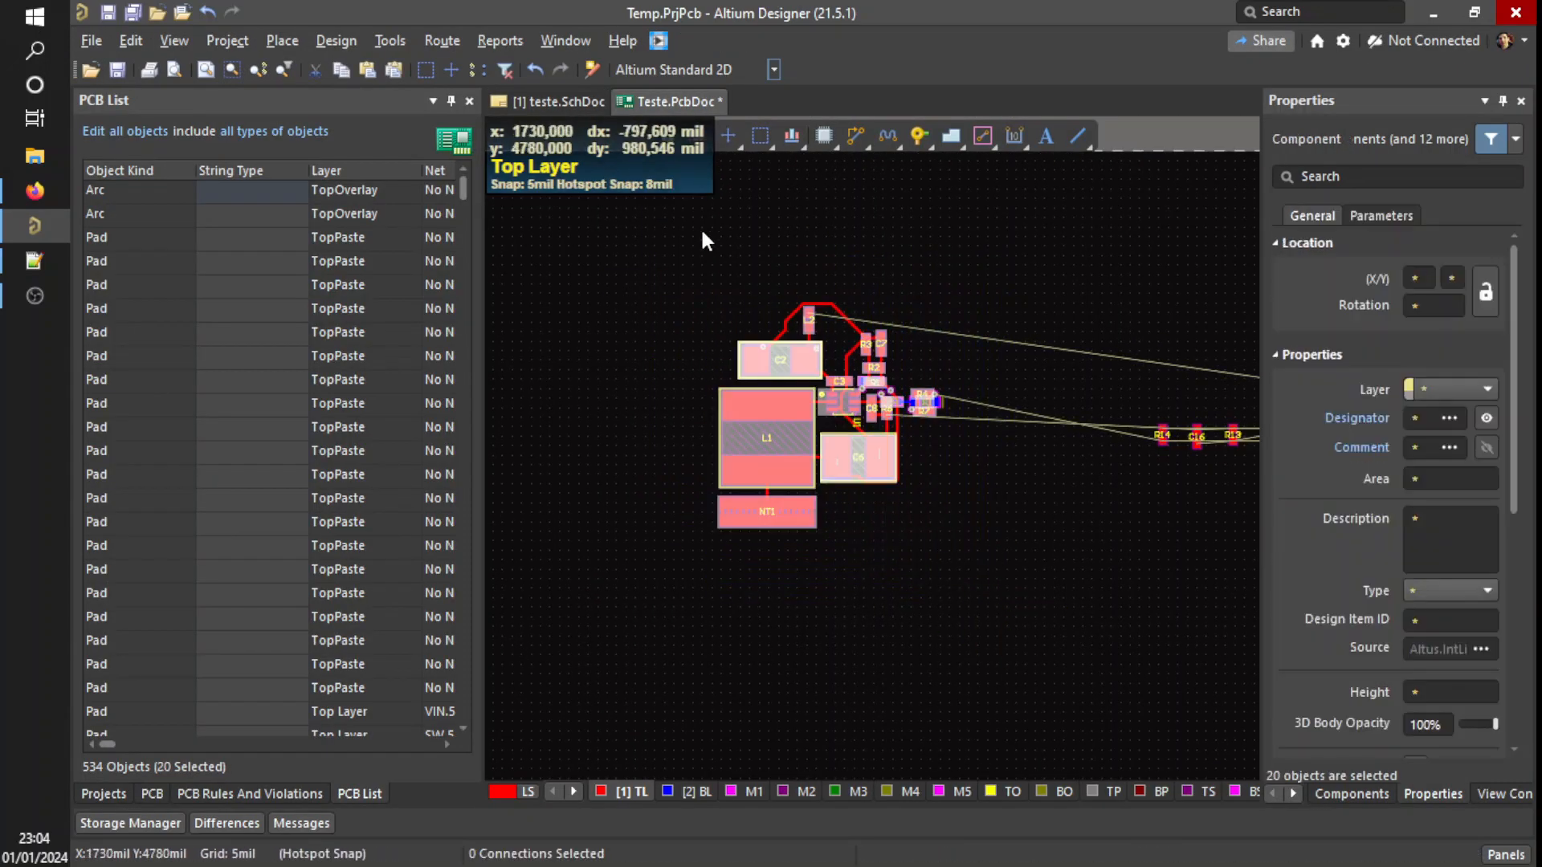
left_click(554, 103)
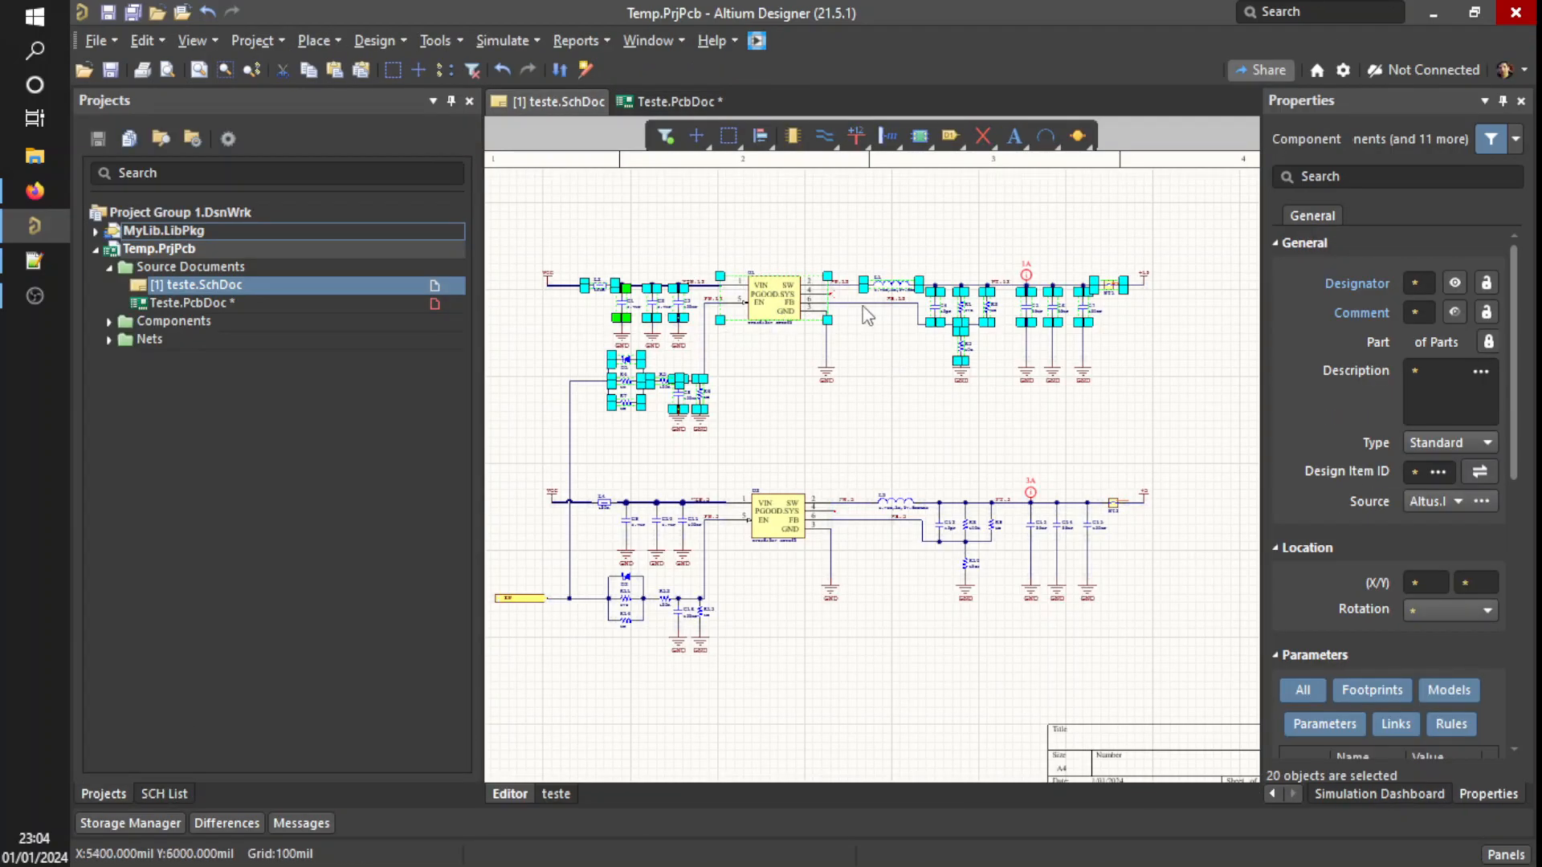
left_click(668, 100)
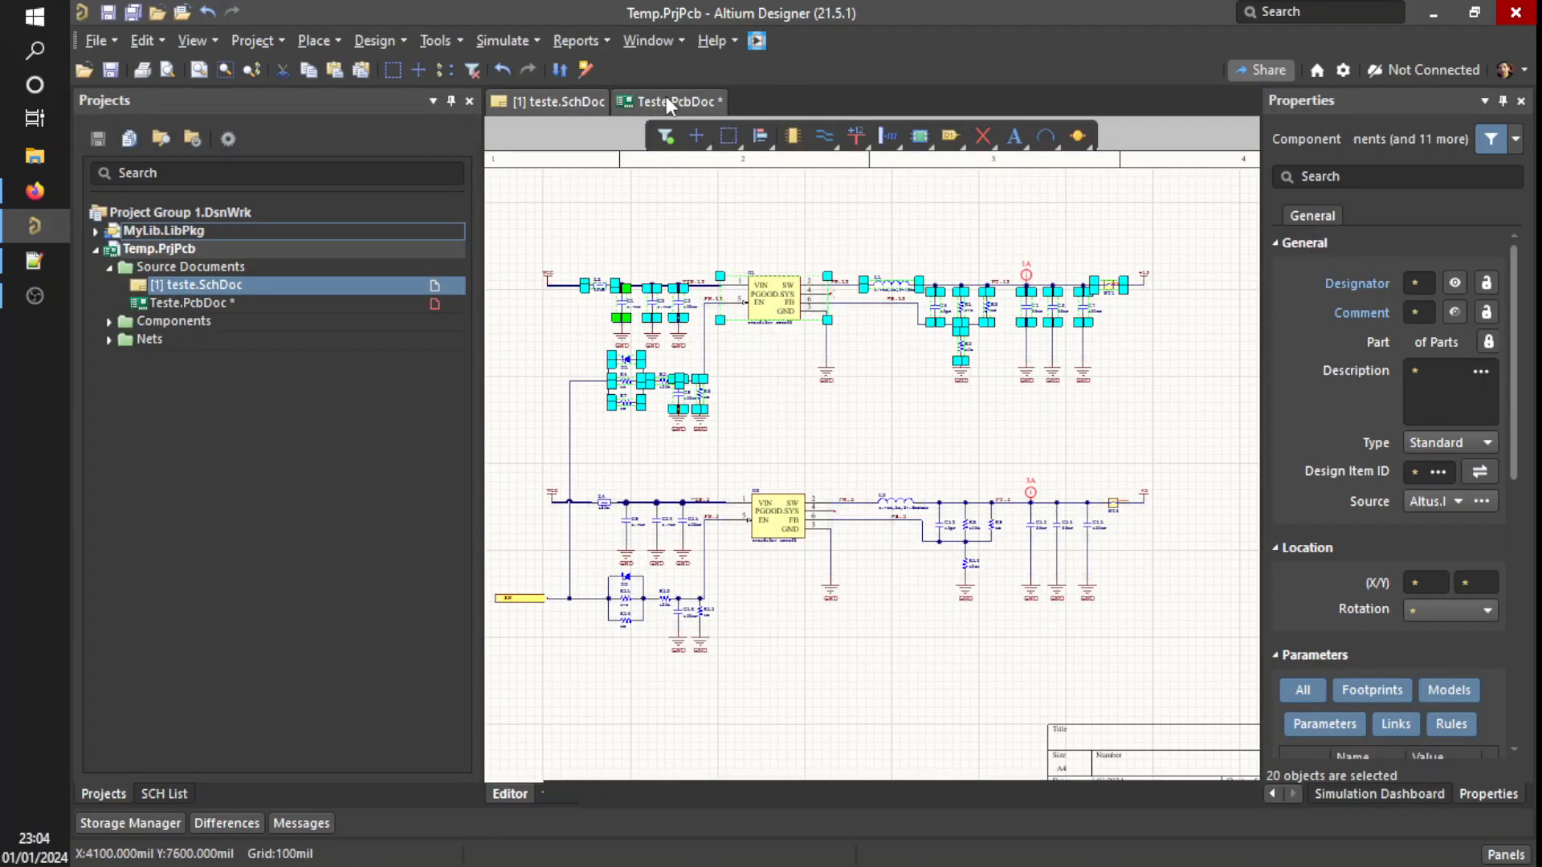
scroll(947, 412, "down", 2, "ctrl")
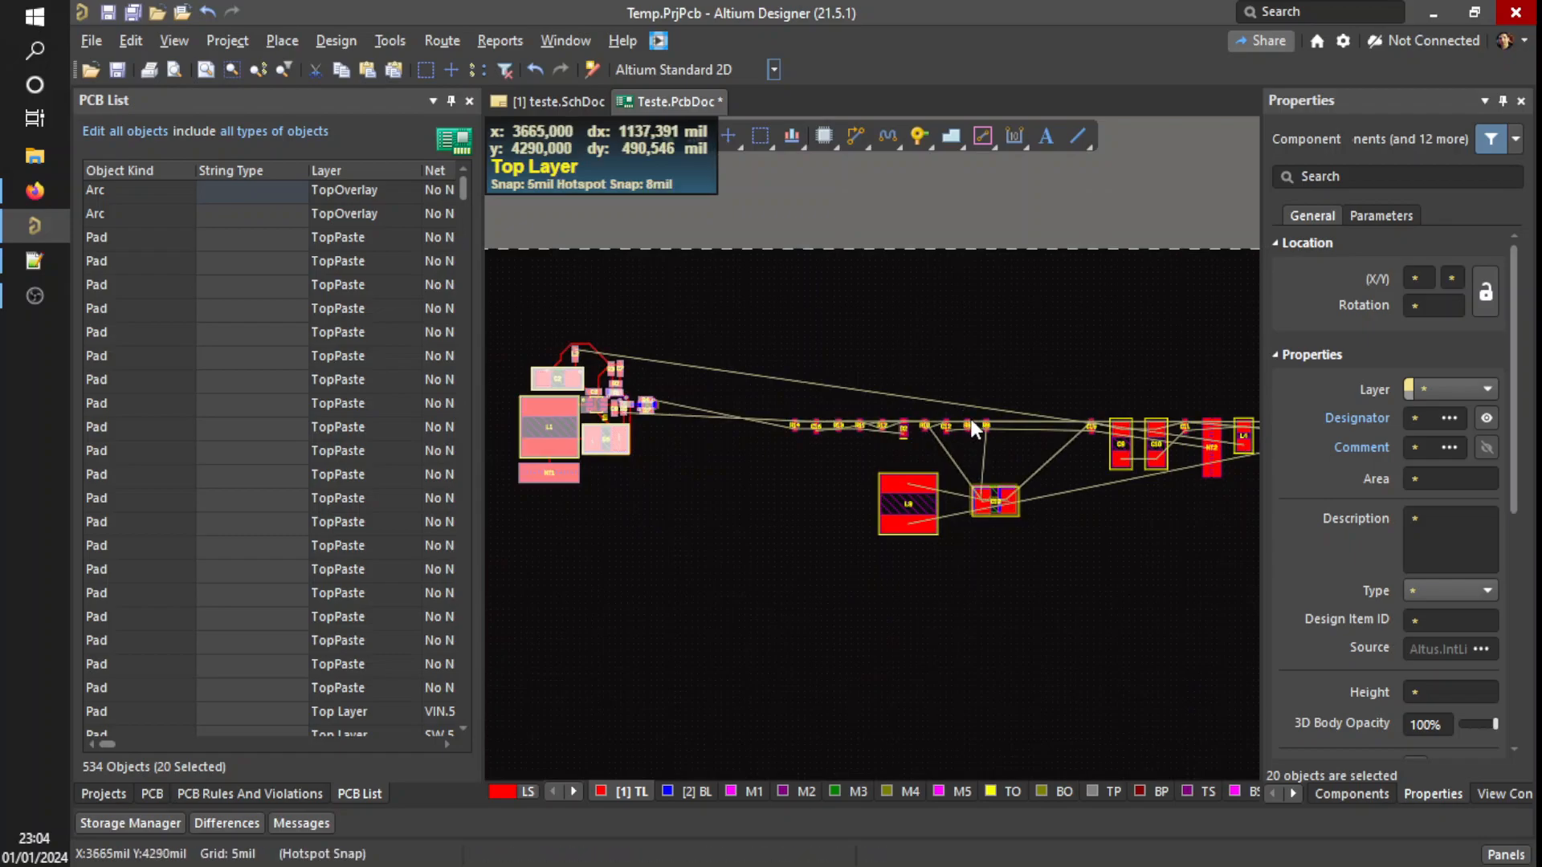
- Check that the selection filter allows only Components, and reselect all components of the routed 12 V layout
left_click(735, 504)
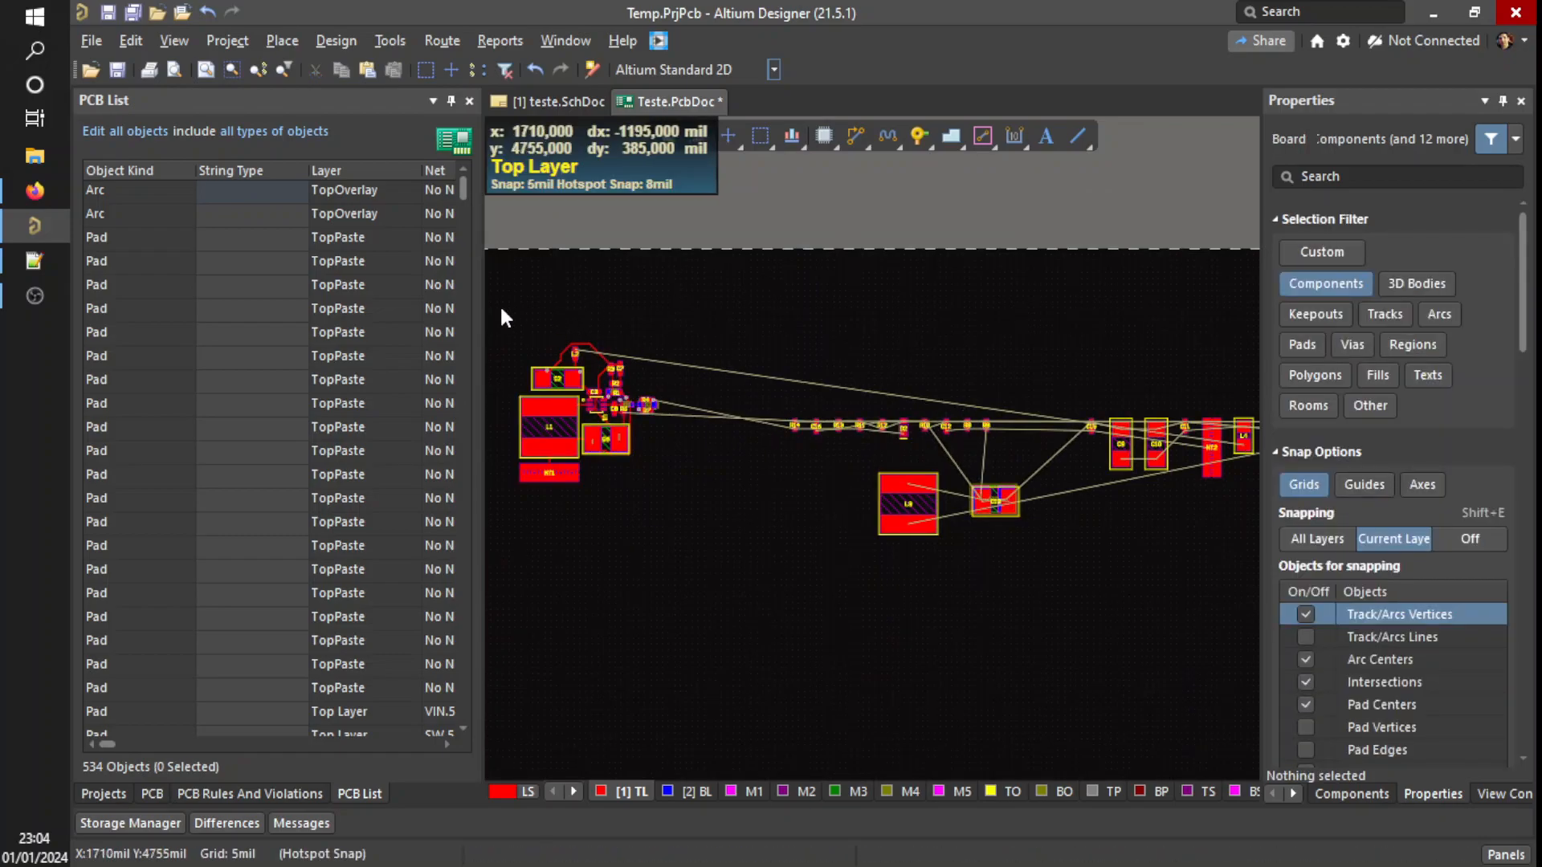
left_click_drag(496, 309, 684, 522)
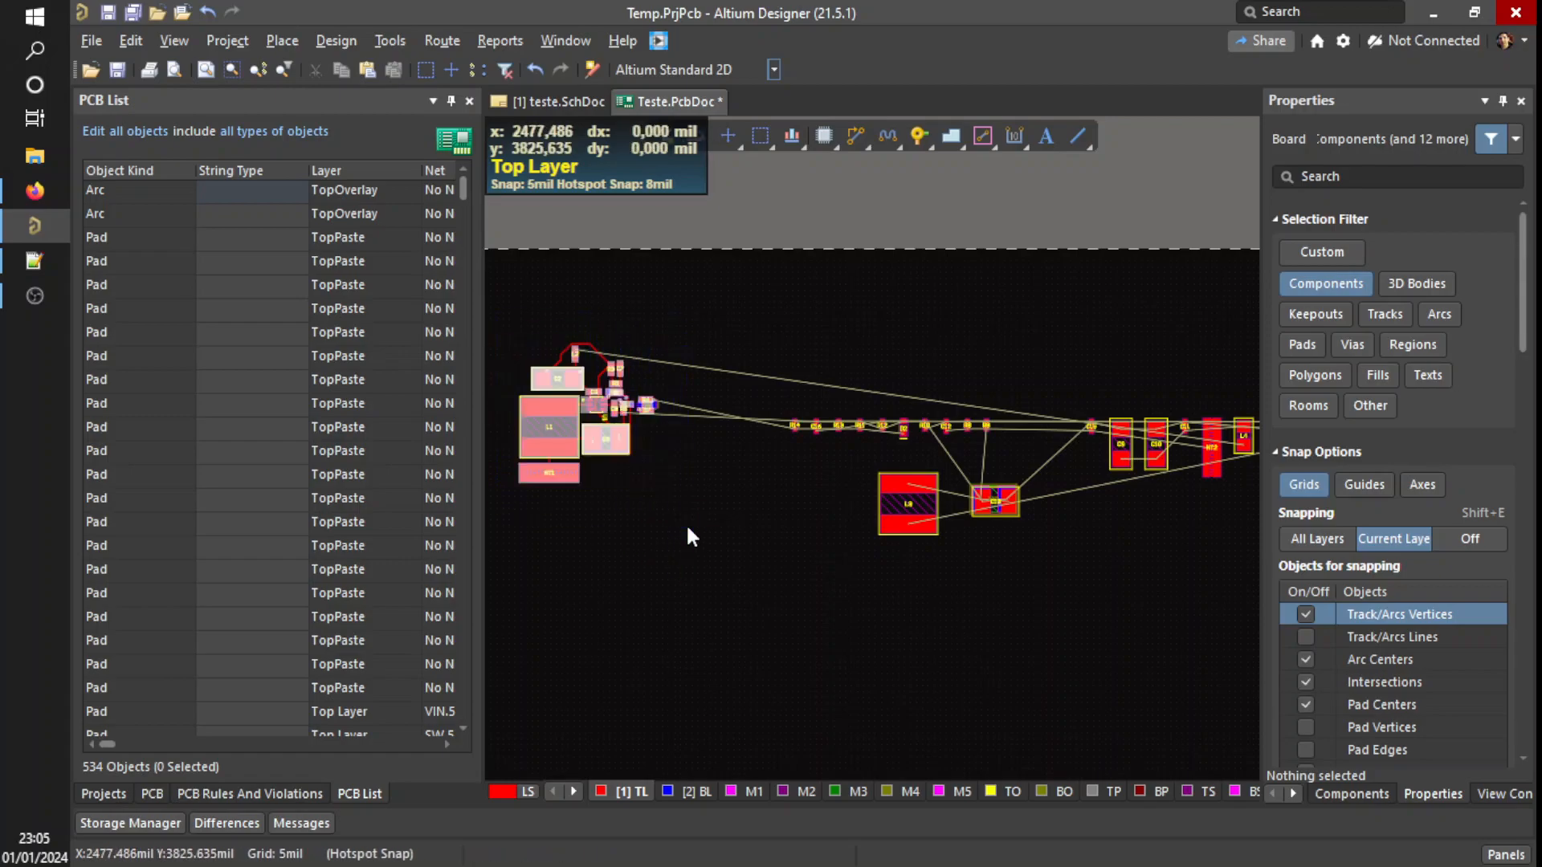
left_click(758, 542)
left_click_drag(494, 341, 758, 516)
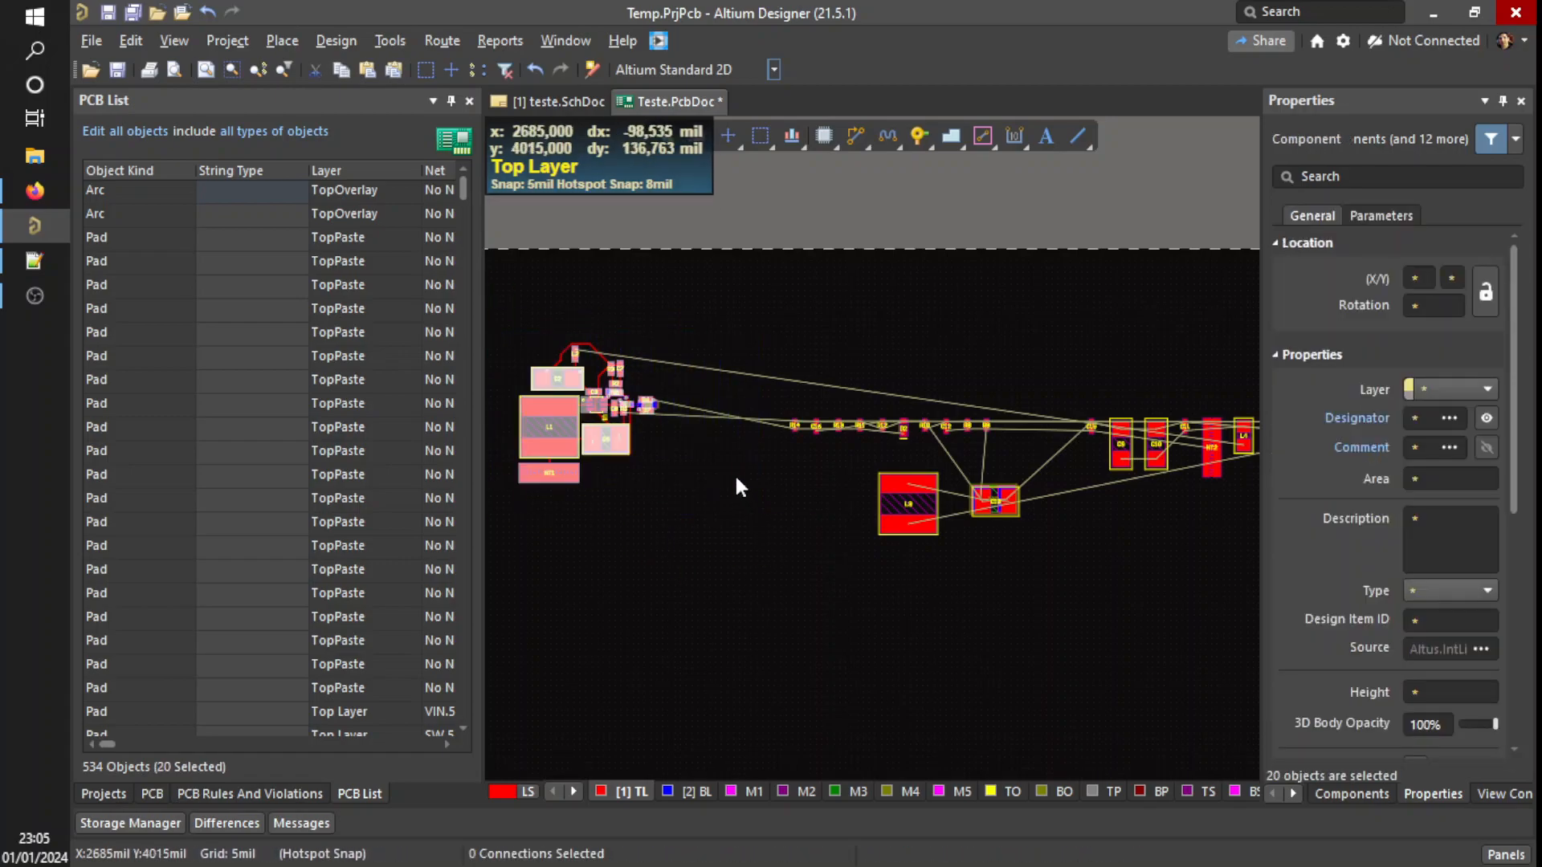
left_click(853, 240)
left_click(661, 145)
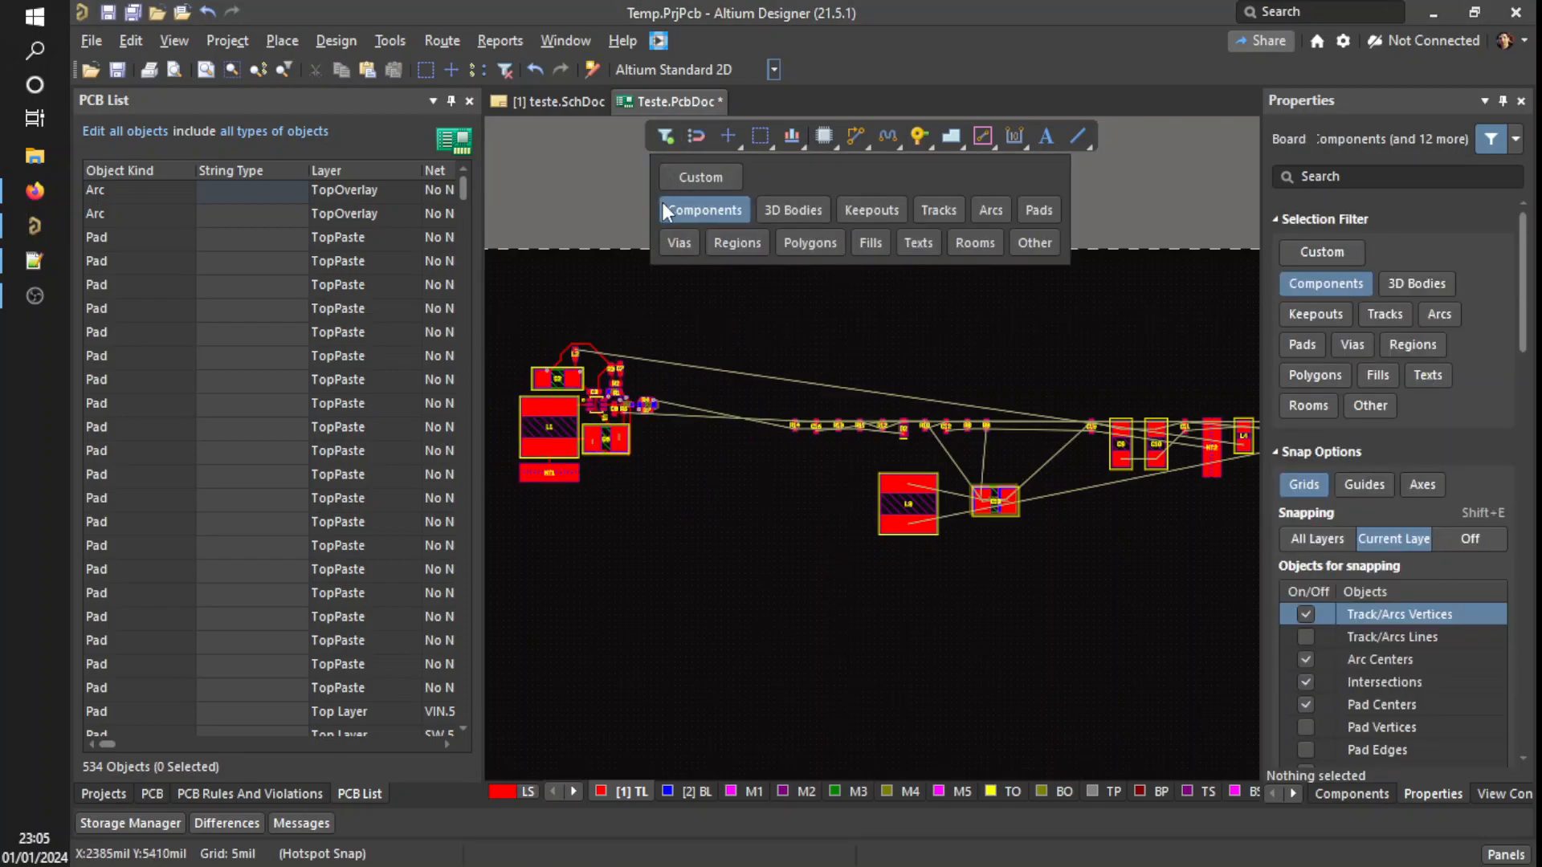
left_click_drag(493, 295, 721, 529)
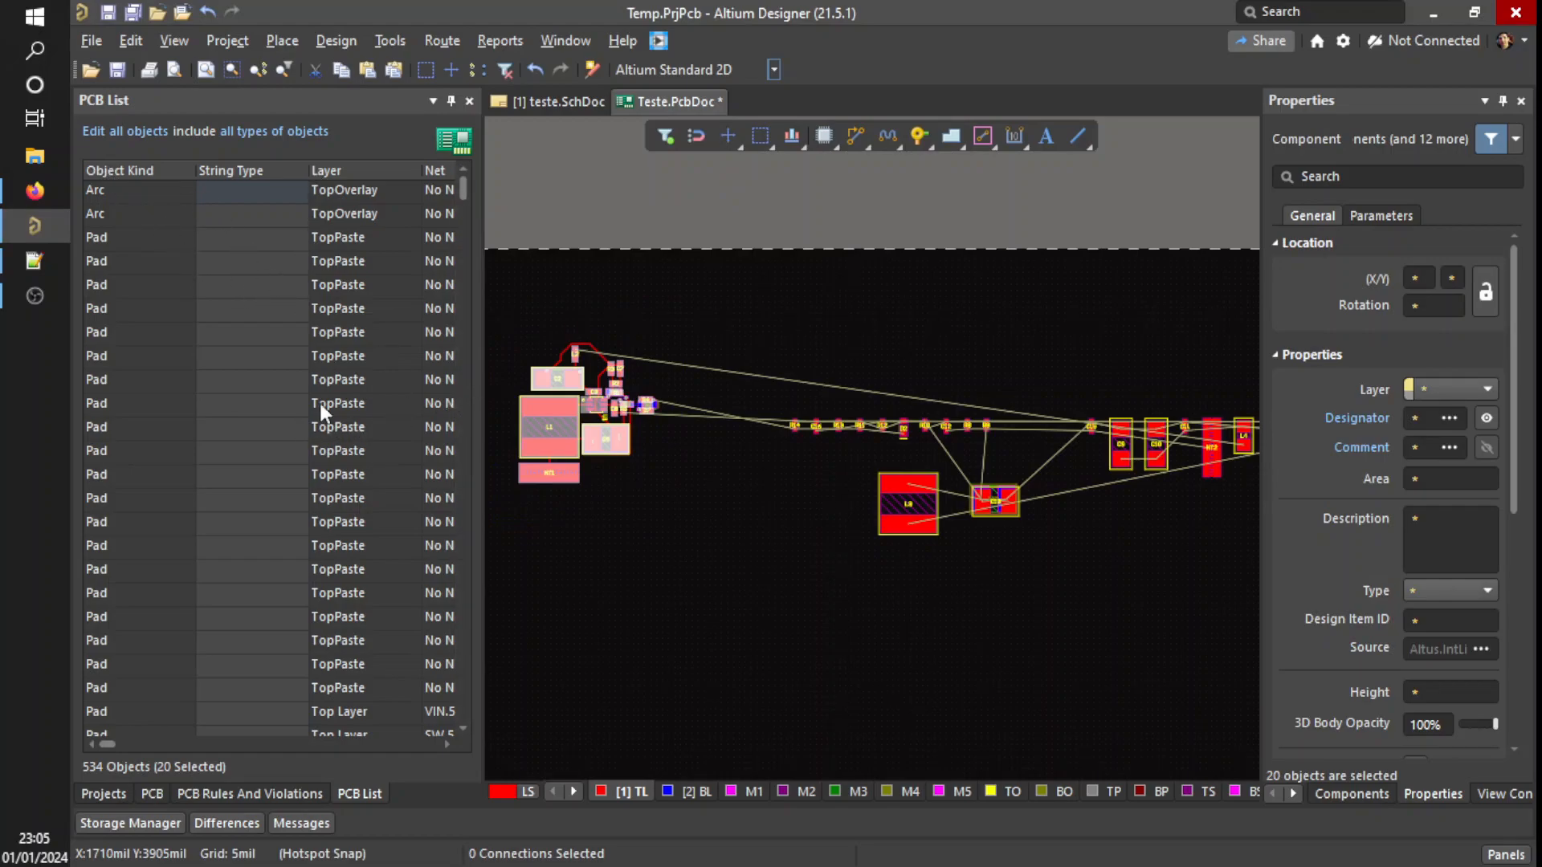
- Check where the PCB List can be opened among the available panels, and keep it displayed
left_click(346, 789)
left_click(292, 796)
left_click(144, 794)
left_click(108, 799)
left_click(347, 795)
right_click(366, 792)
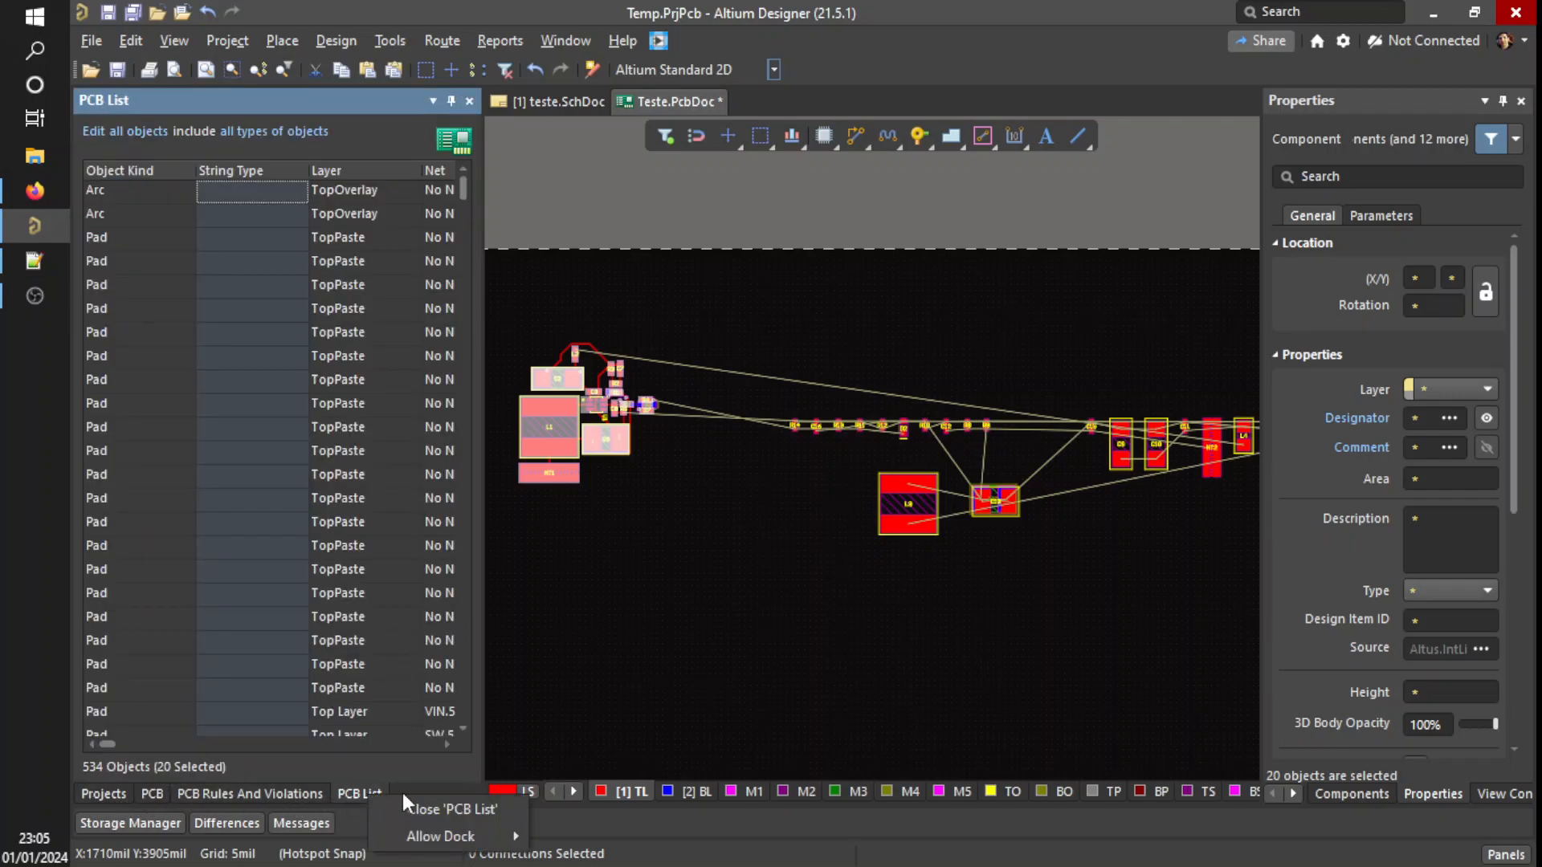
left_click(551, 821)
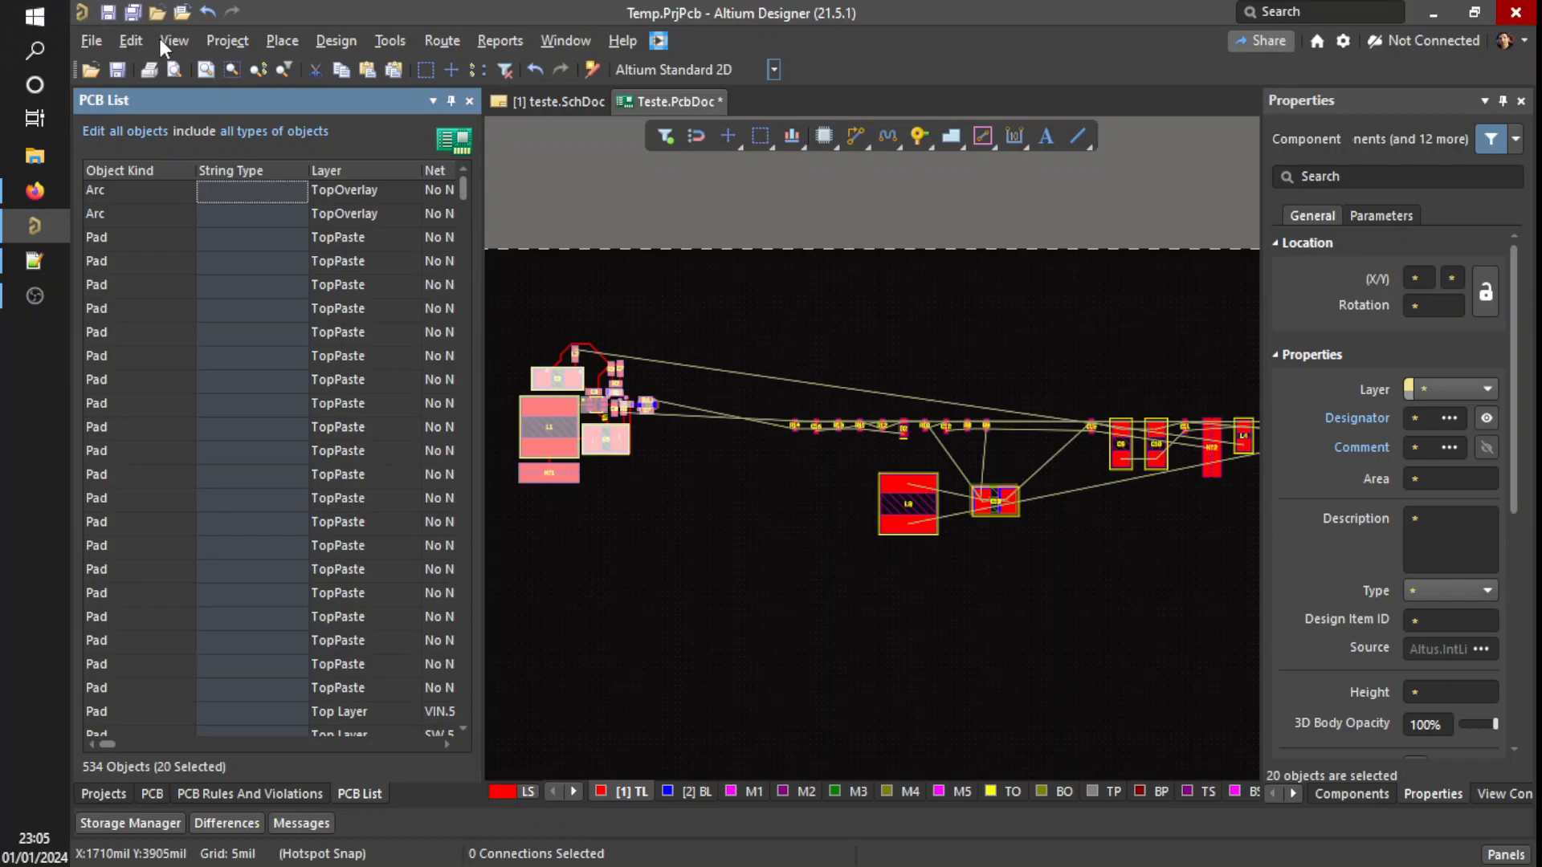
left_click(171, 39)
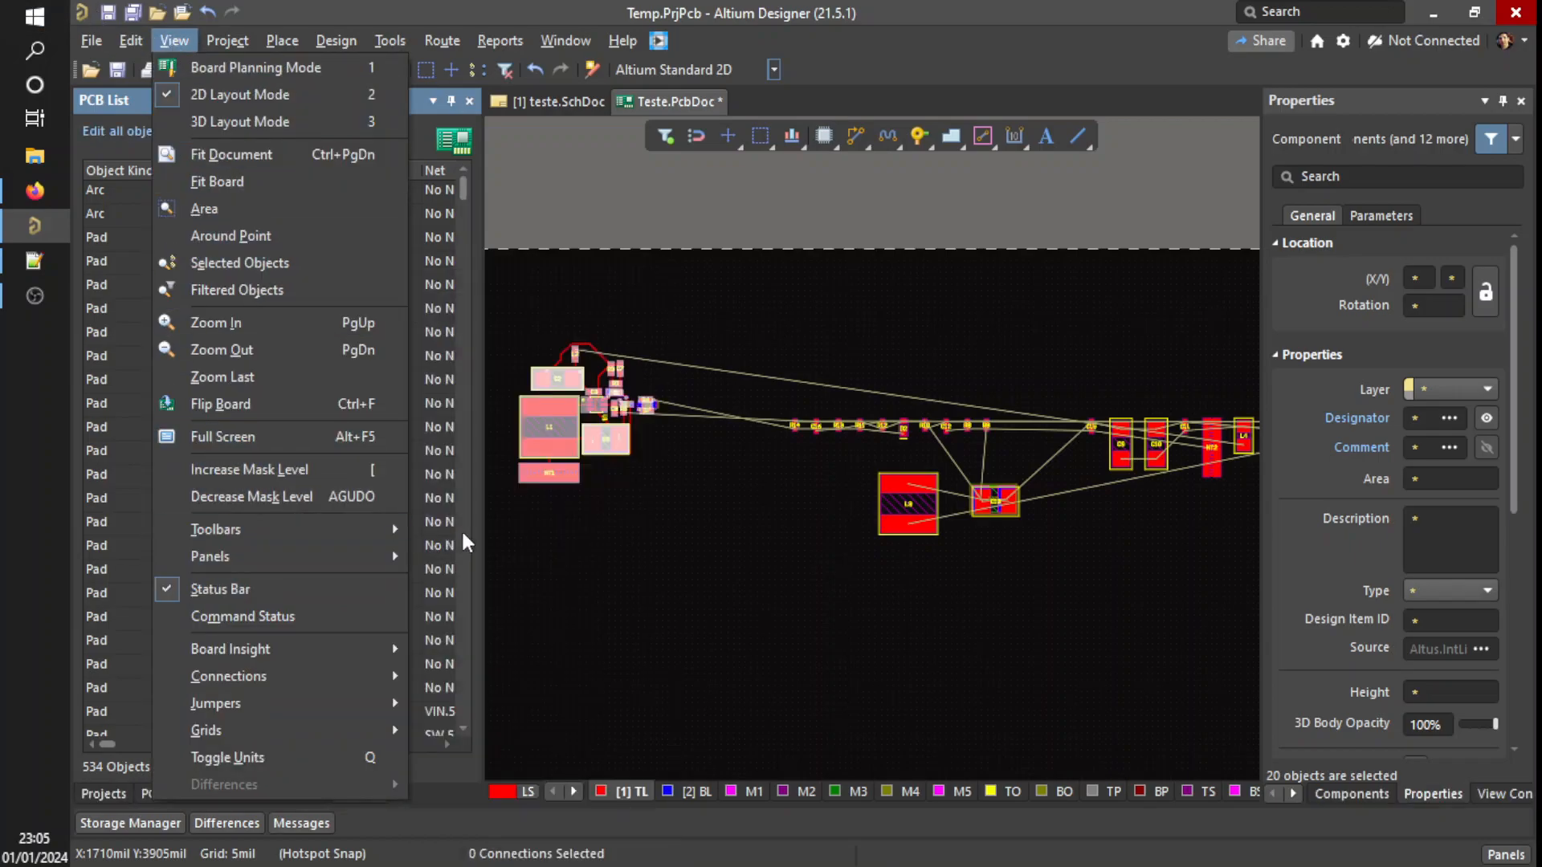
mouse_move(283, 558)
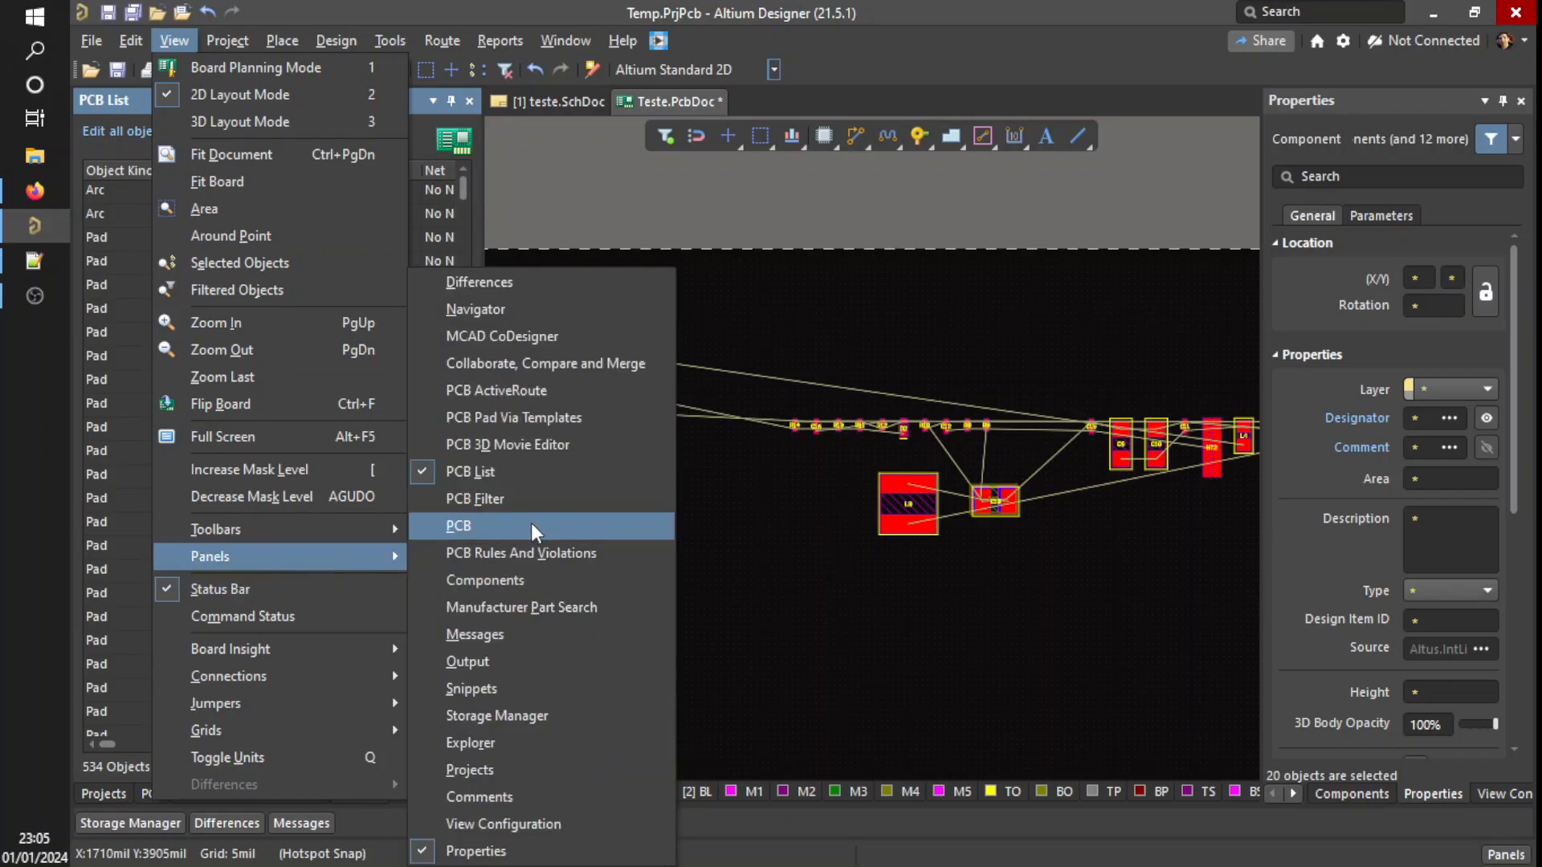
left_click(498, 482)
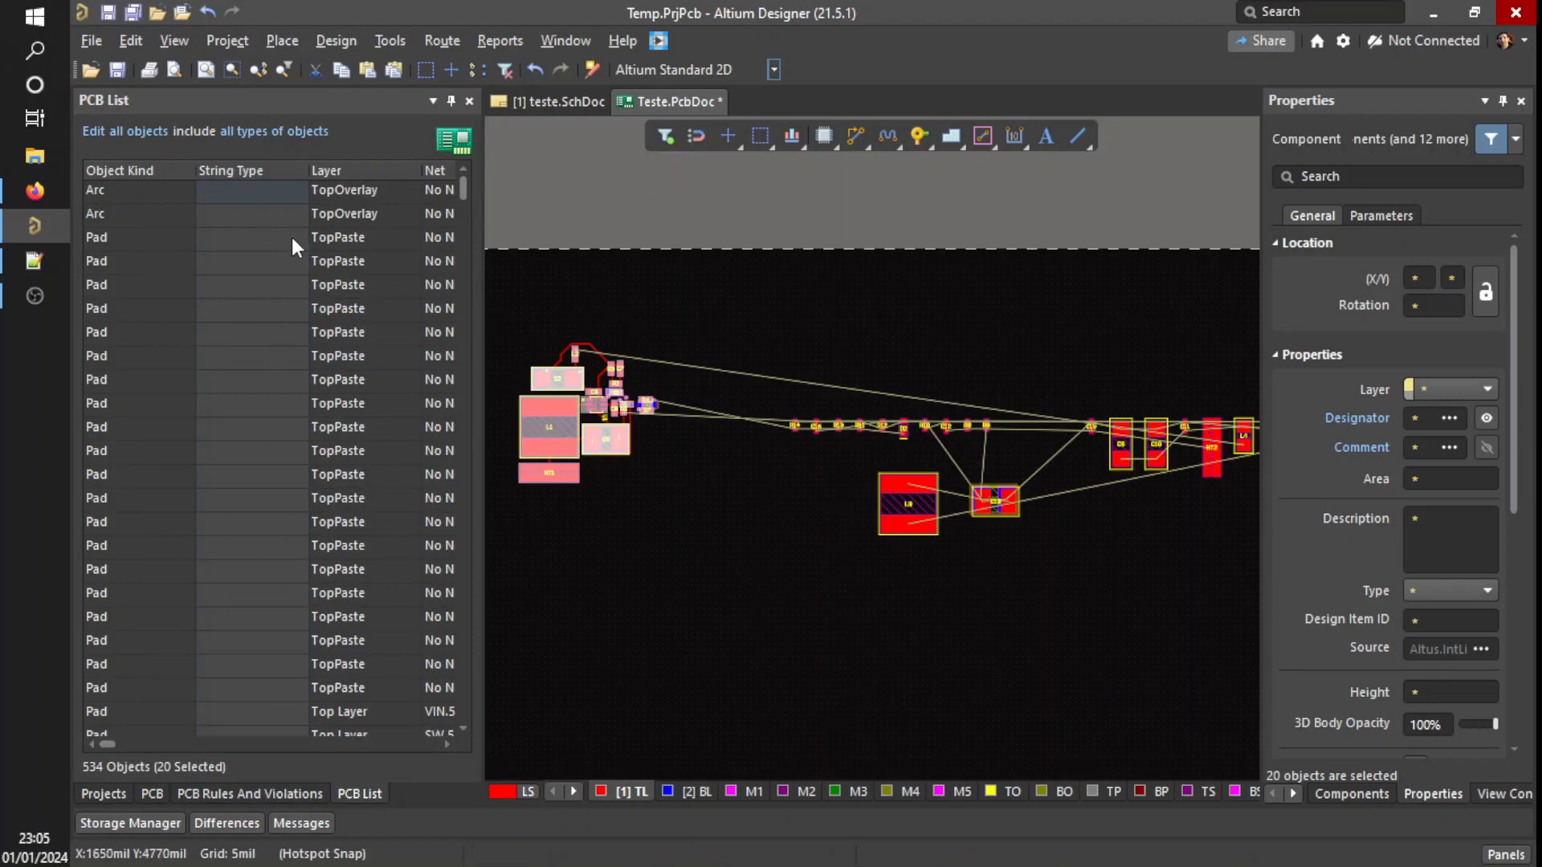
- Widen the PCB List to show the Component, X1 and Y1 columns, and look through the listed pads and tracks
left_click_drag(485, 375, 841, 377)
scroll(425, 378, "down", 4)
scroll(450, 430, "up", 4)
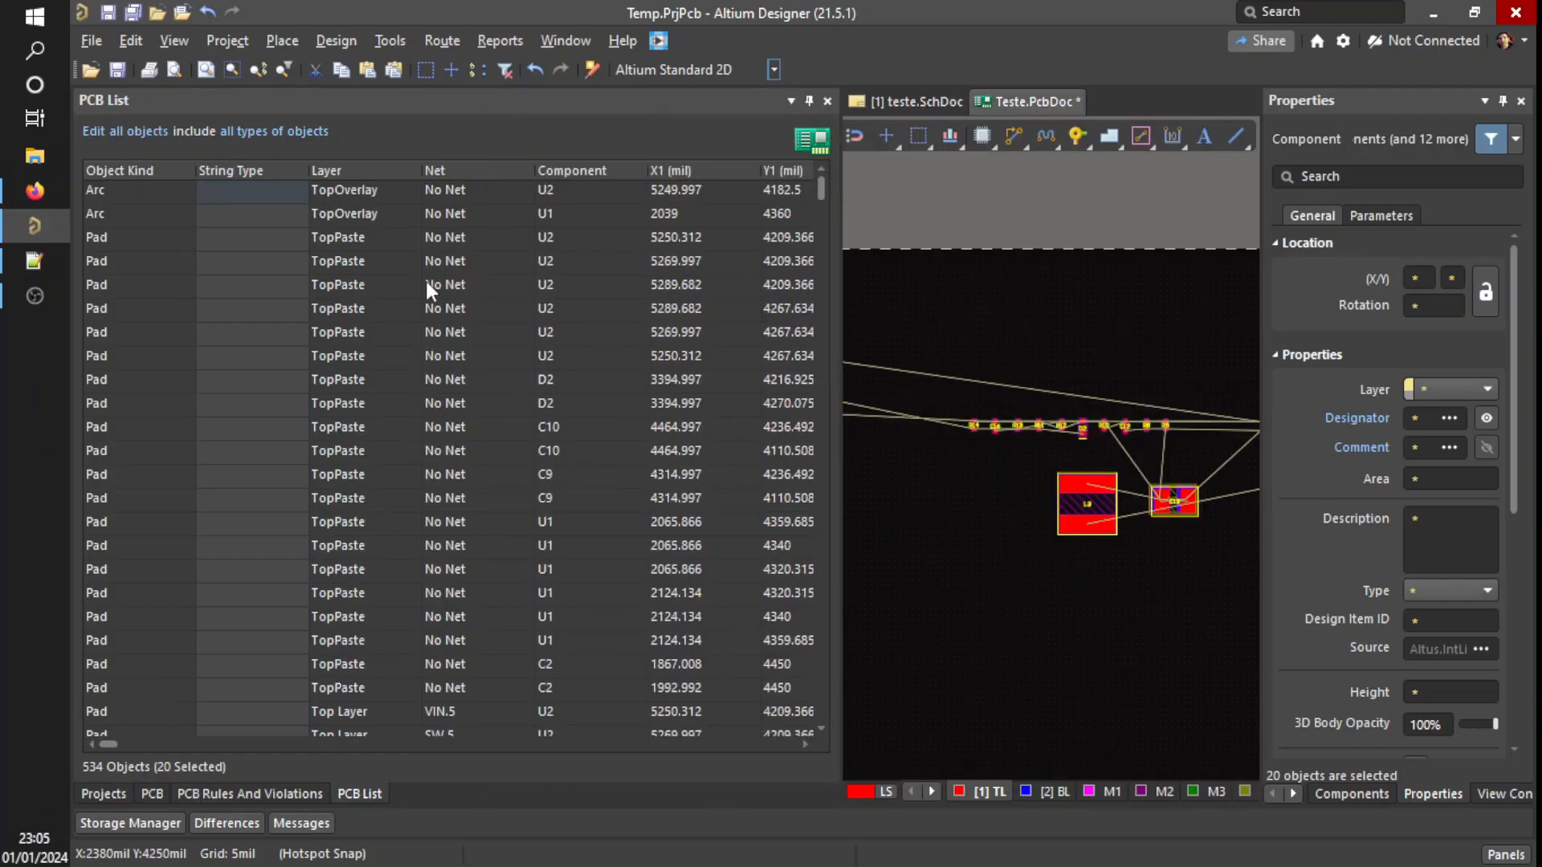
scroll(476, 212, "down", 20)
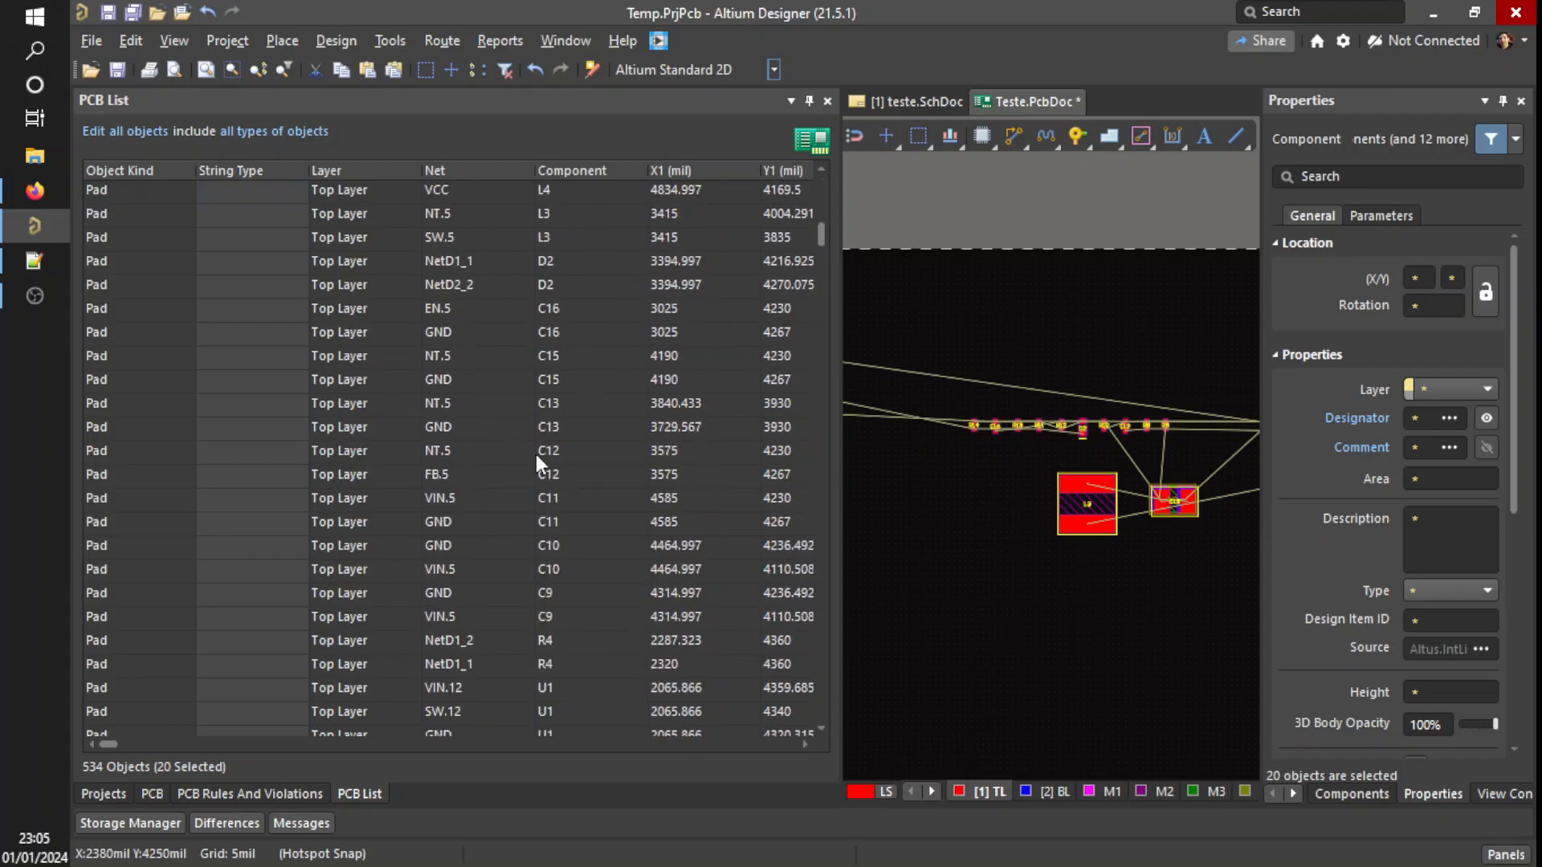
scroll(508, 388, "down", 15)
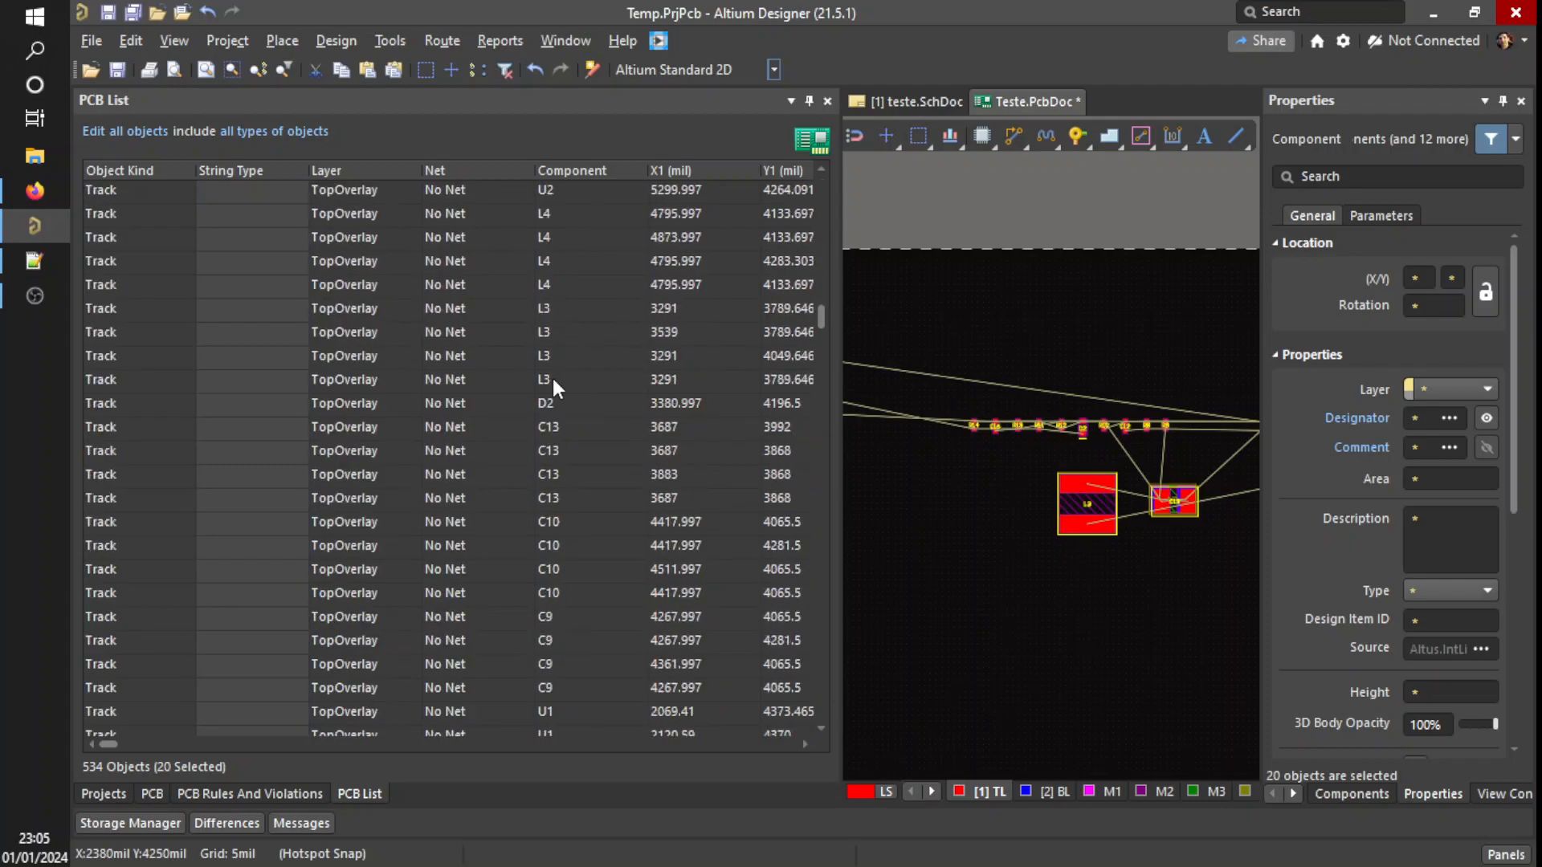
scroll(503, 426, "down", 12)
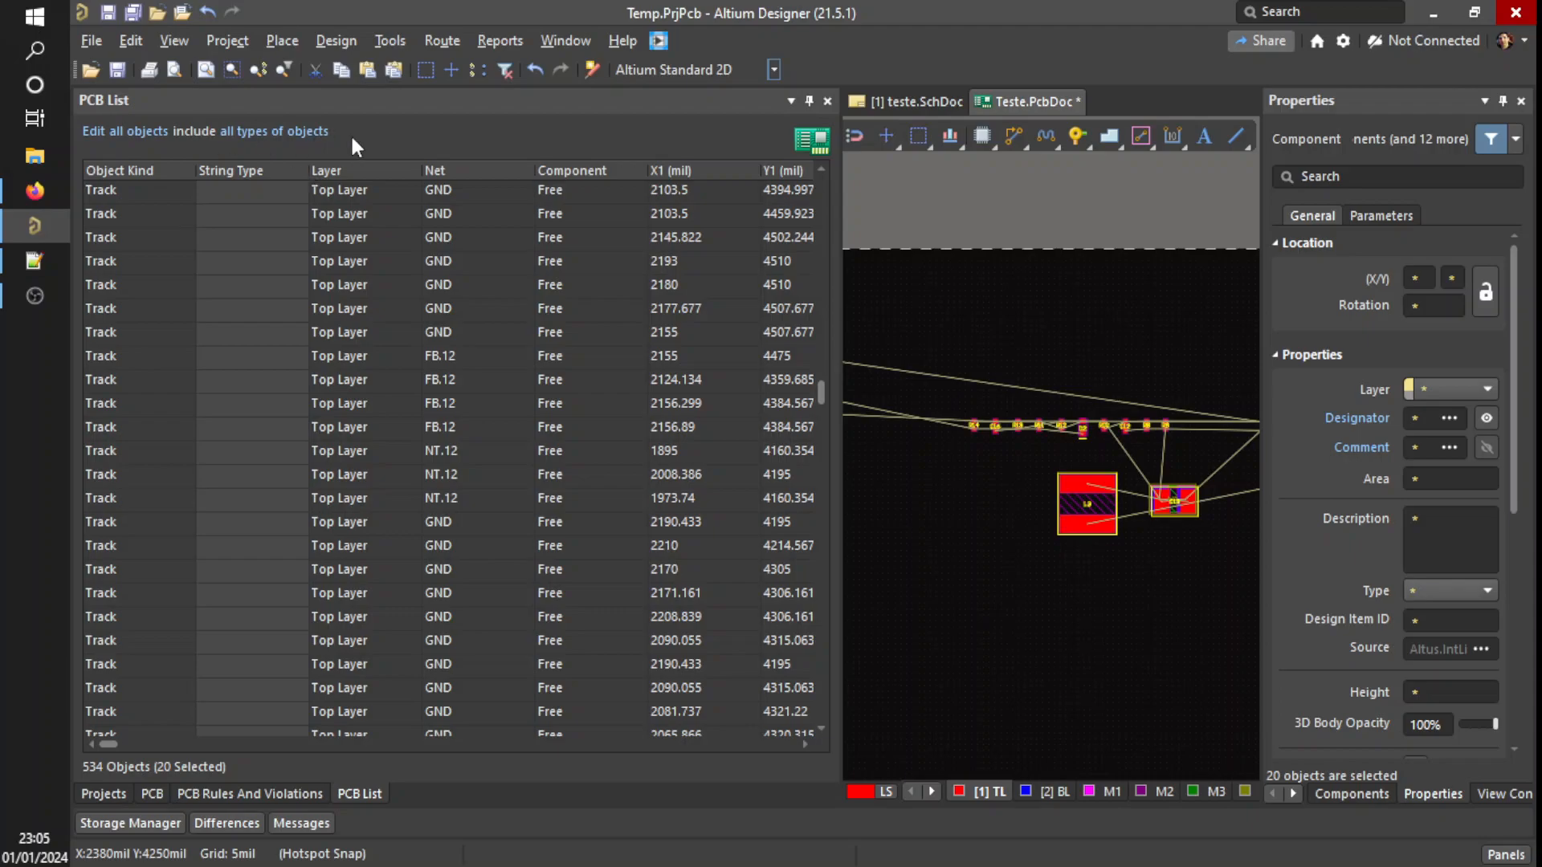
- Restrict the PCB List to display only the Component object type, excluding arcs, classes, nets, pads, tracks, vias and all others
left_click(268, 133)
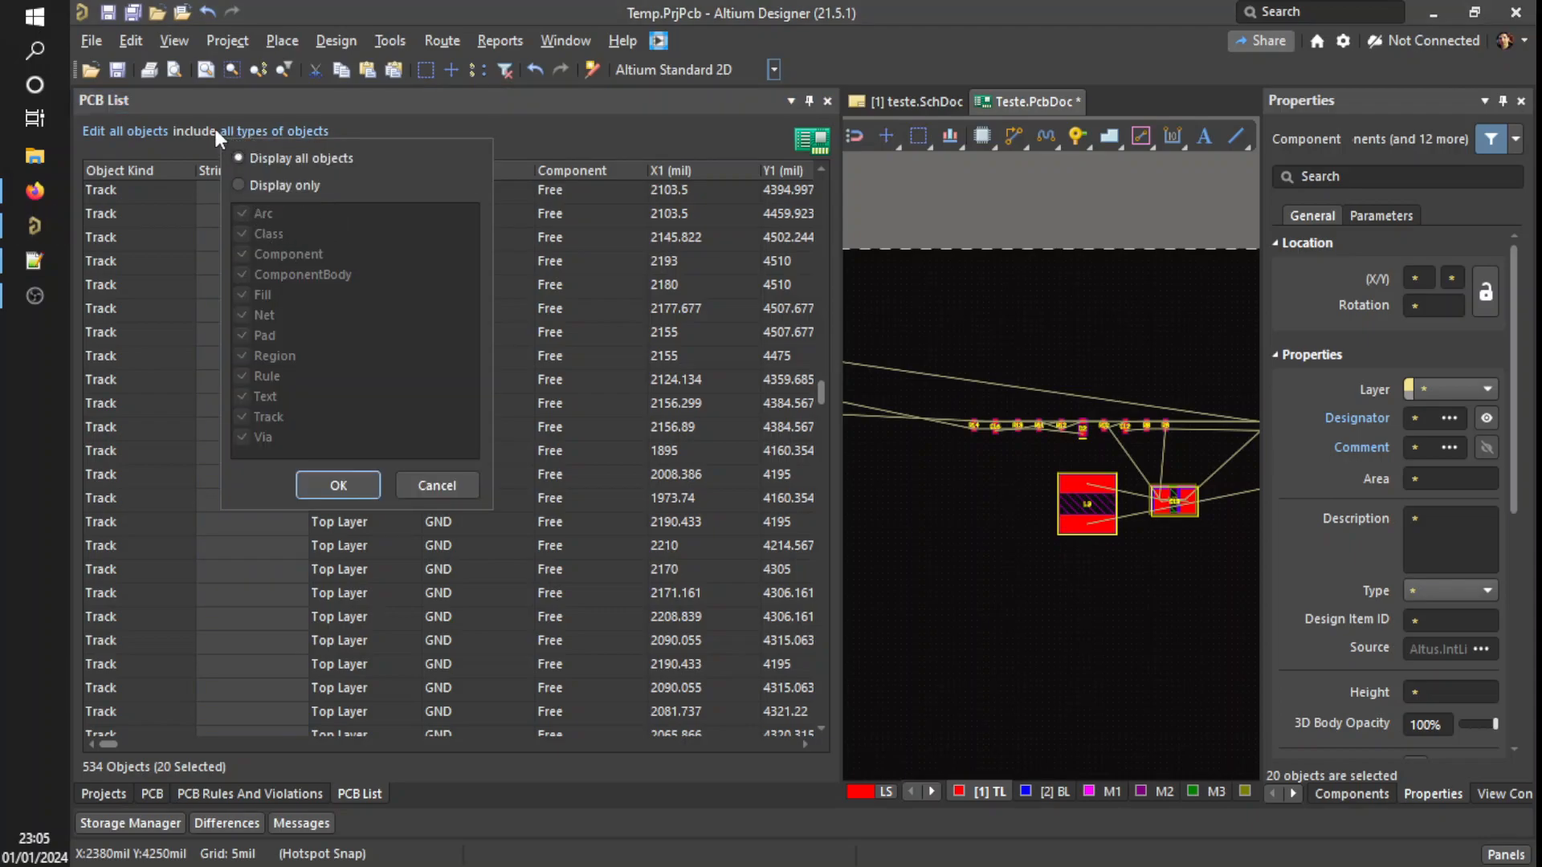
left_click(285, 189)
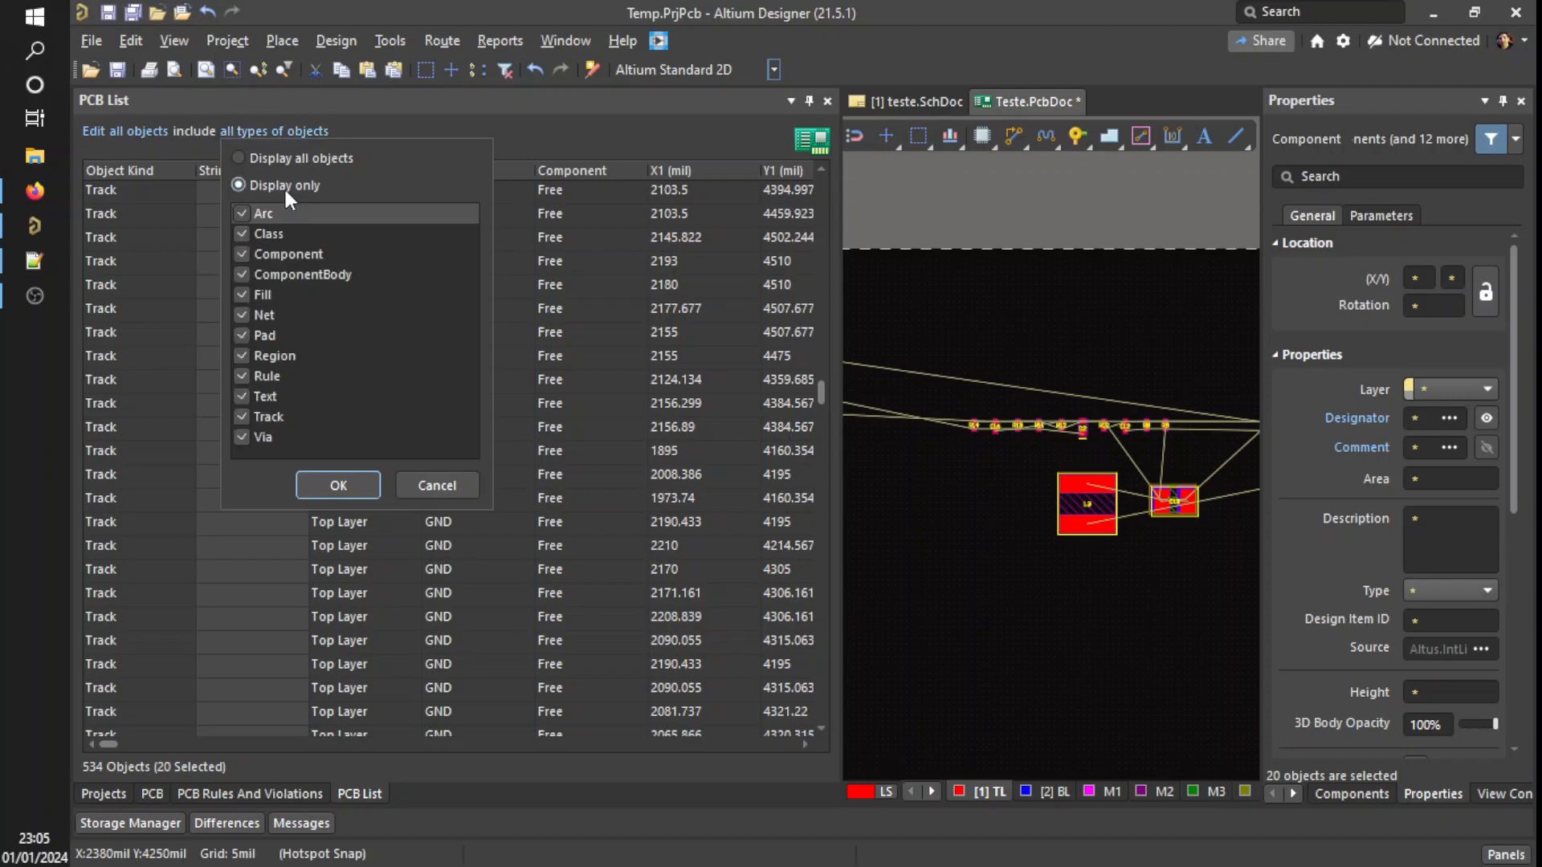
left_click(243, 215)
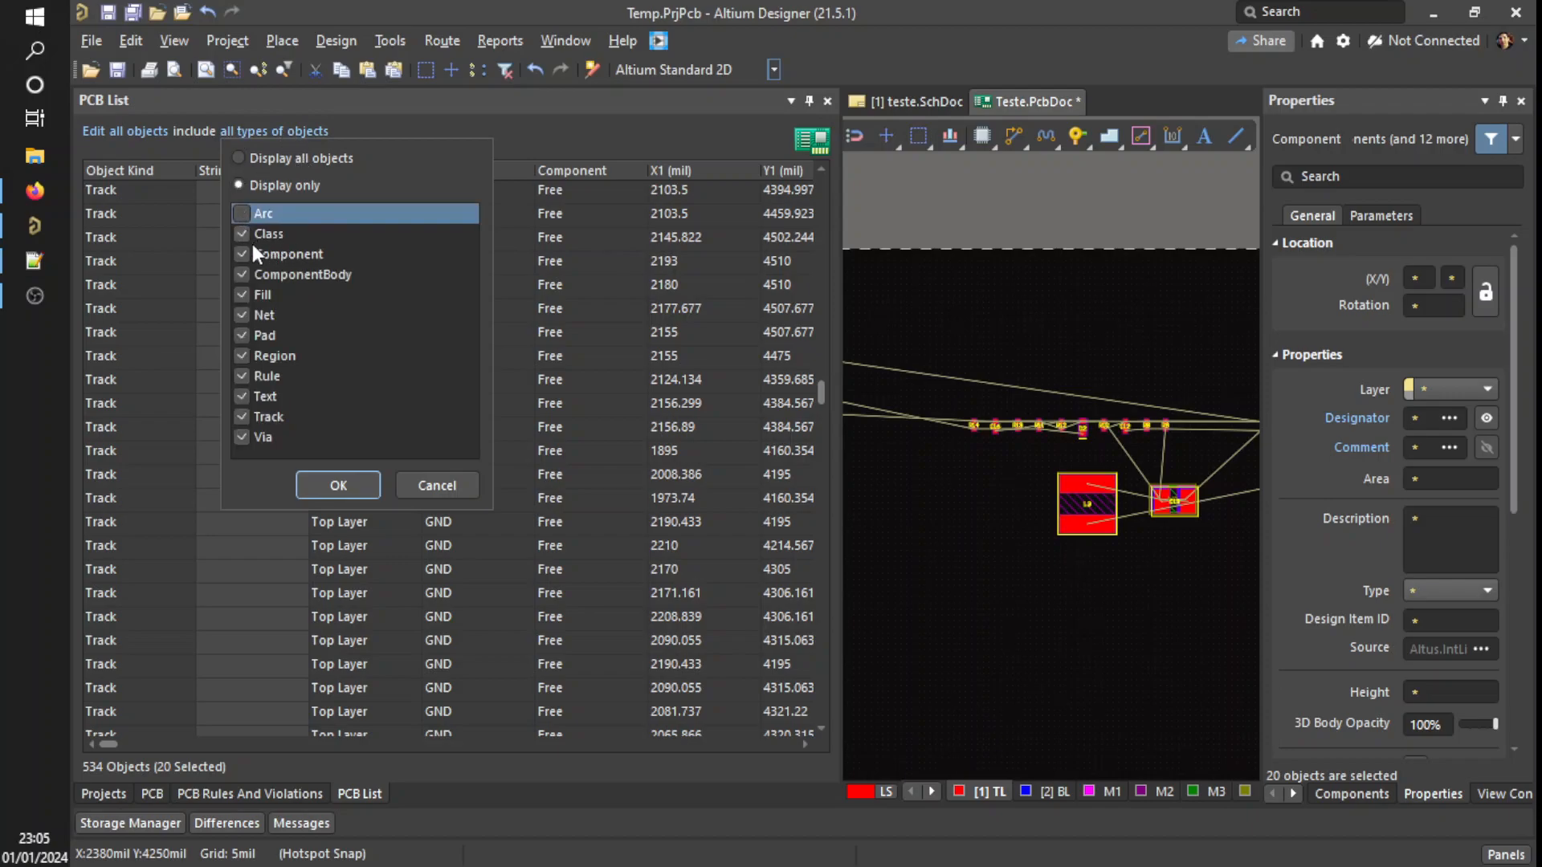
left_click(242, 315)
left_click(241, 355)
left_click(242, 335)
left_click(242, 397)
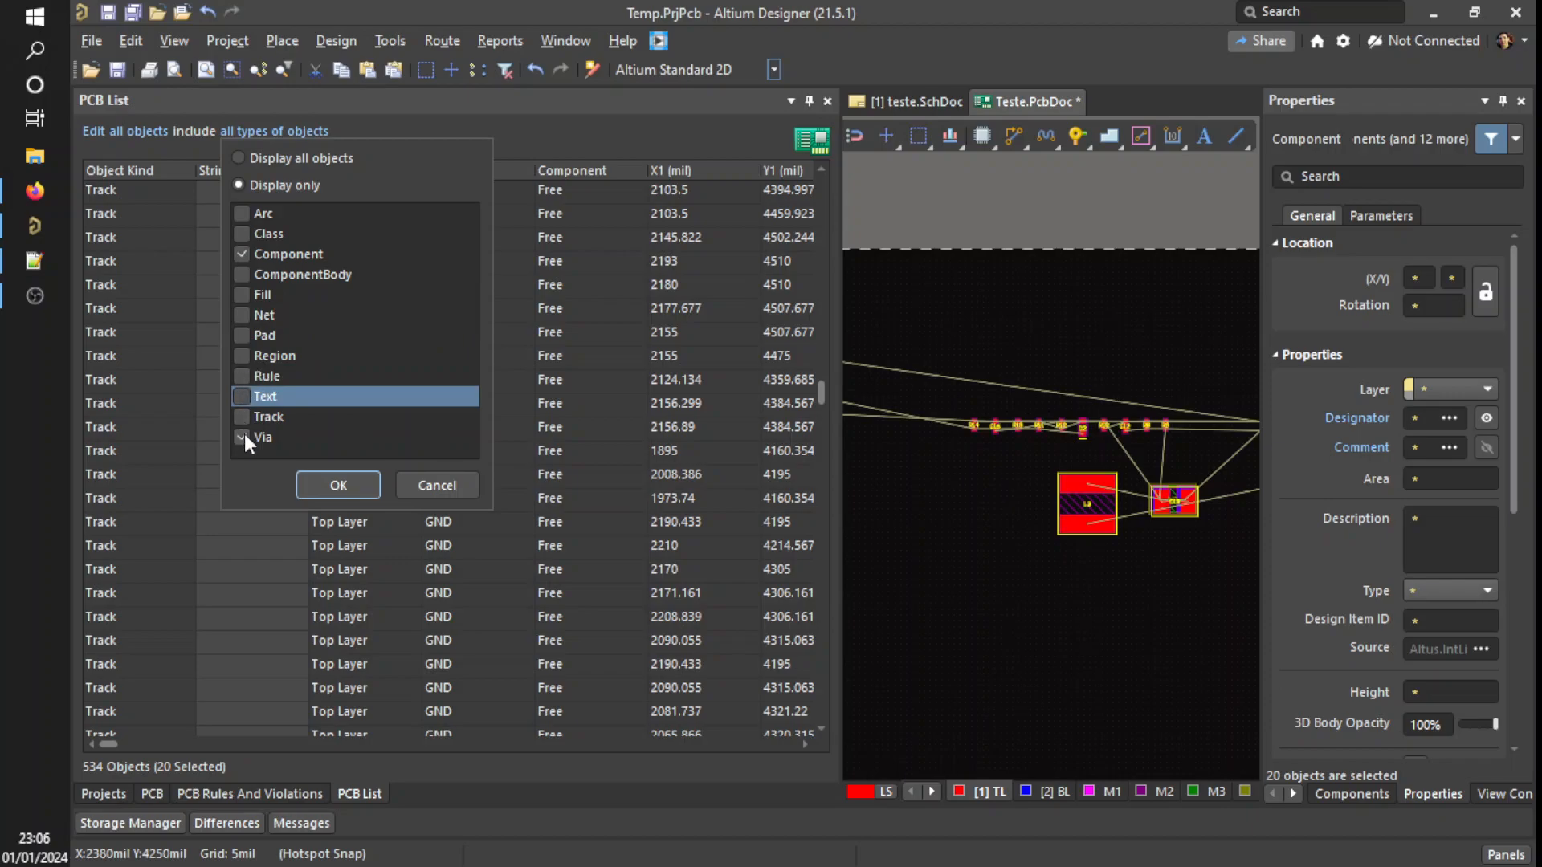
left_click(338, 485)
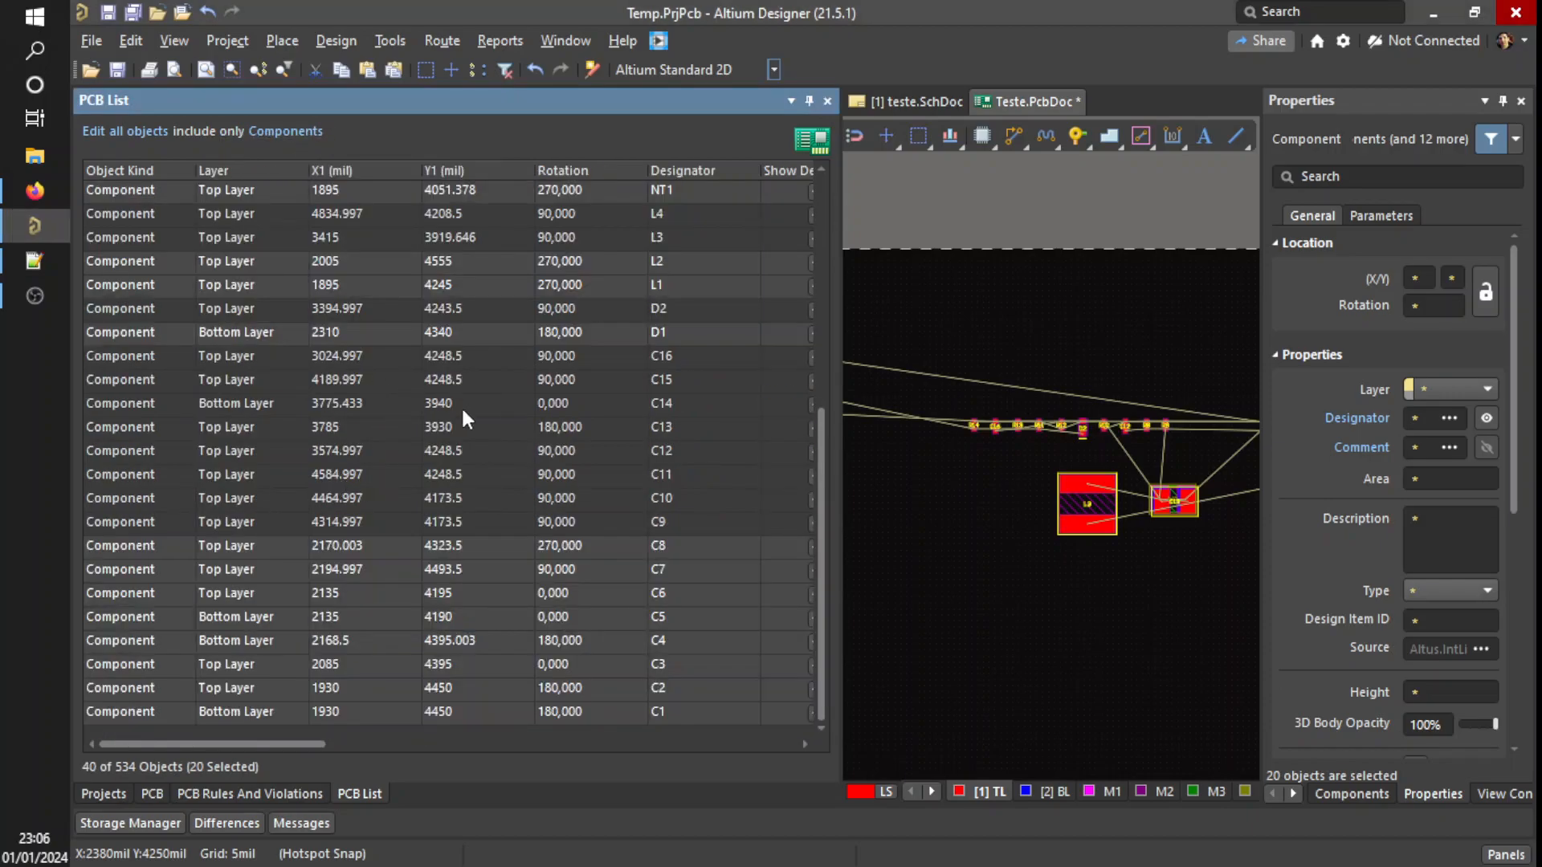
- Limit the PCB List to the selected objects instead of all objects
scroll(459, 412, "up", 4)
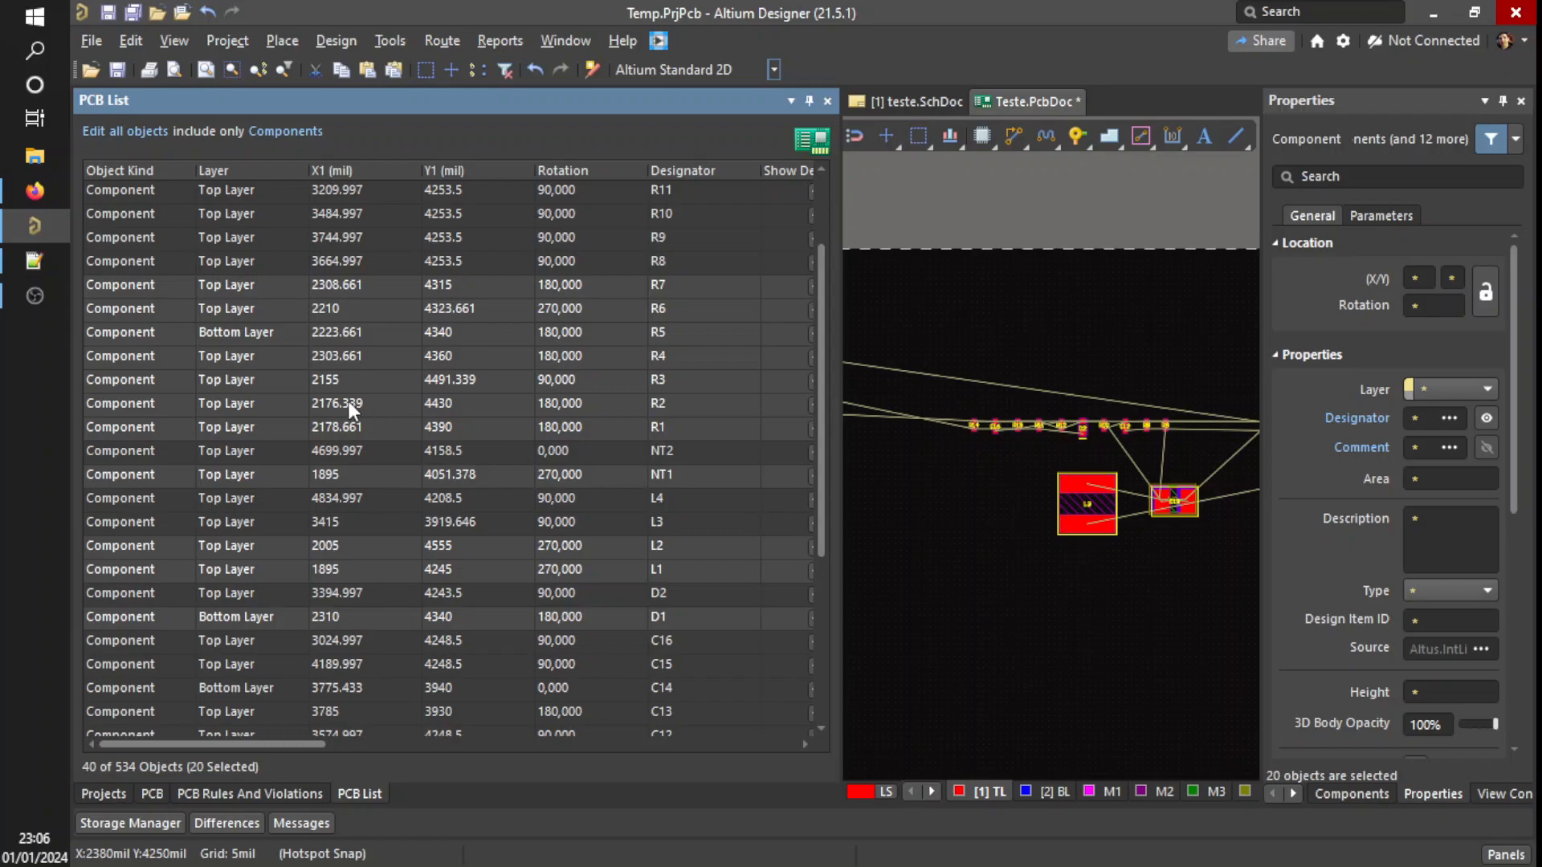
scroll(349, 402, "up", 2)
scroll(347, 399, "down", 1)
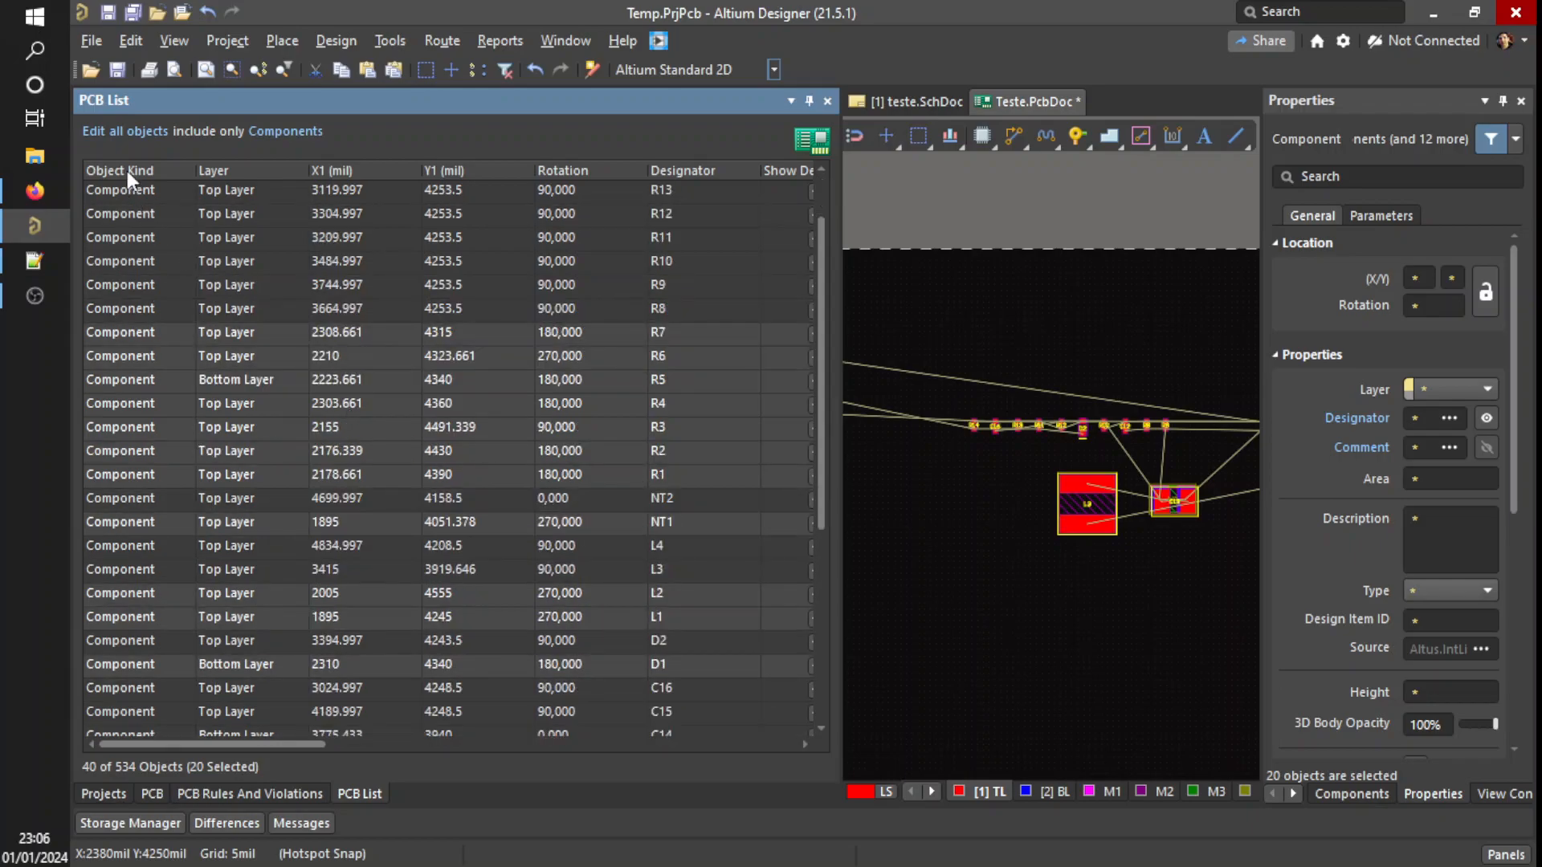
left_click(118, 135)
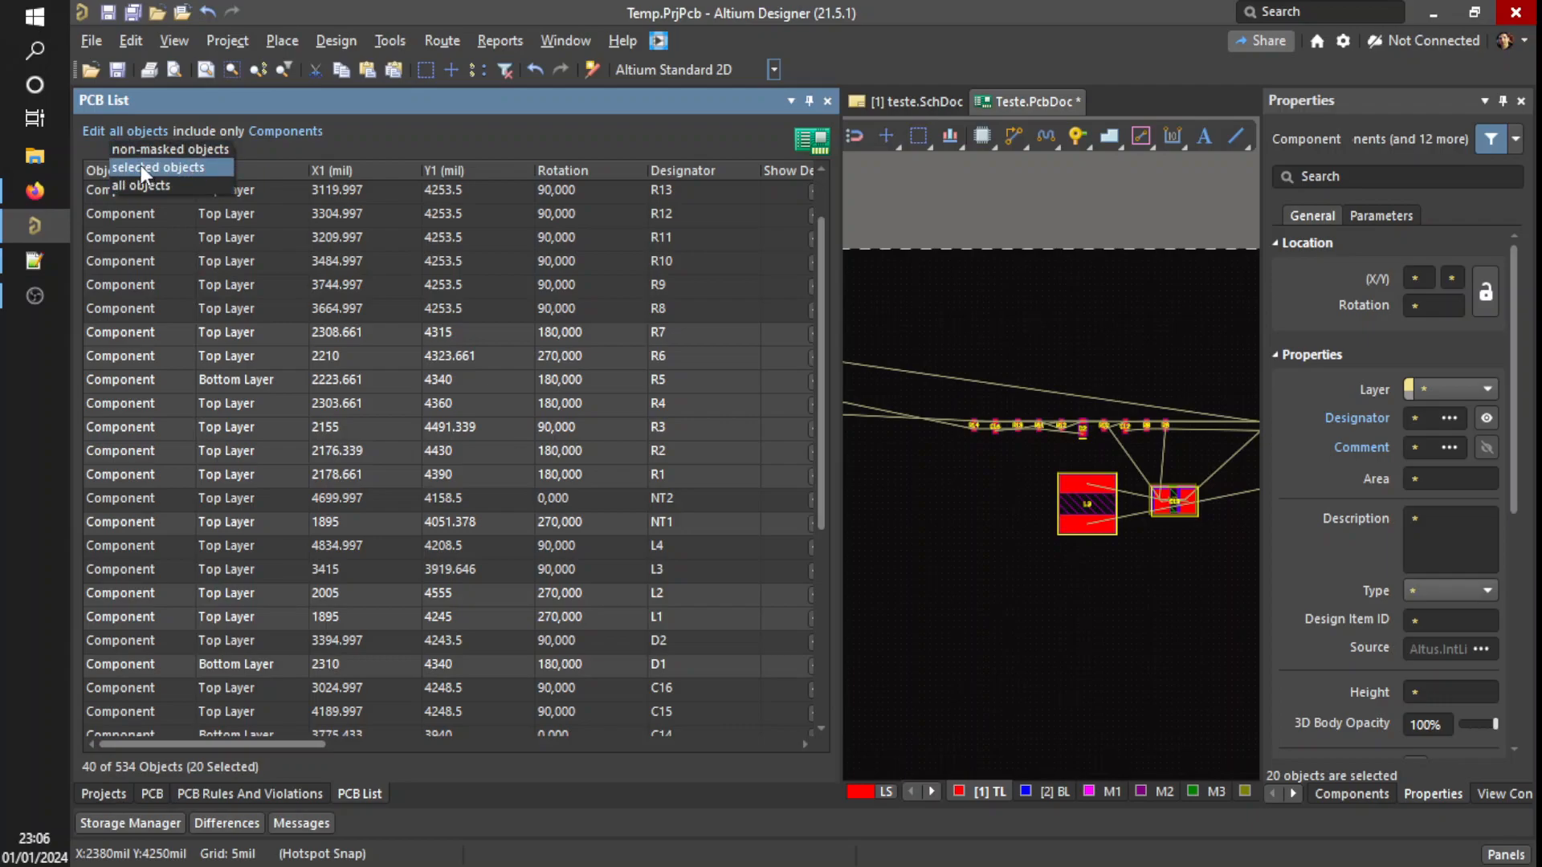
left_click(141, 167)
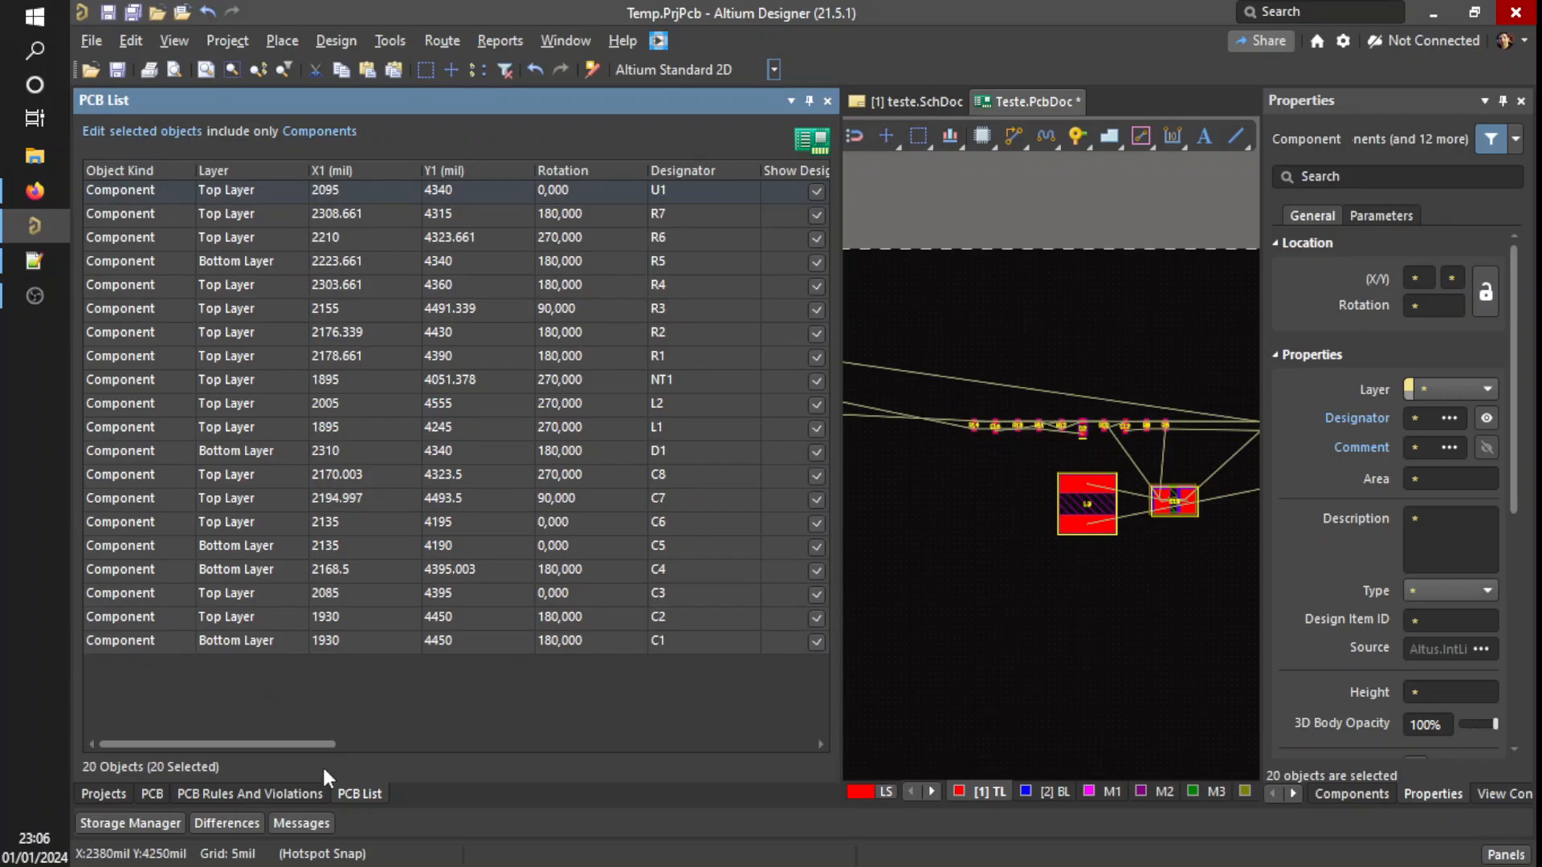
- Reset the PCB List's columns to the default set in Columns Setup, and check the resulting column layout
left_click_drag(300, 743, 181, 750)
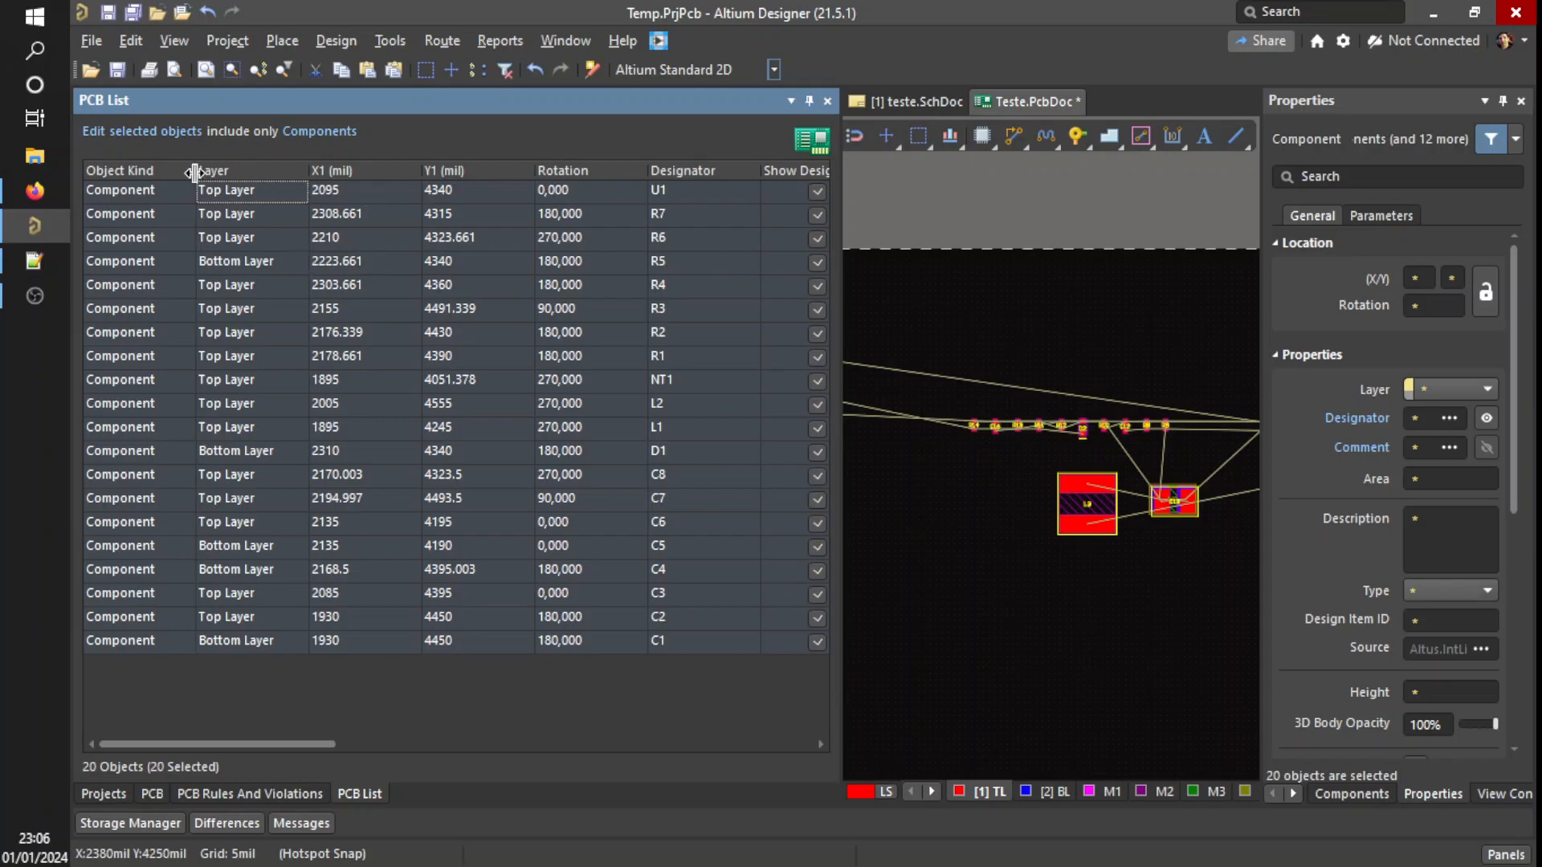
right_click(383, 161)
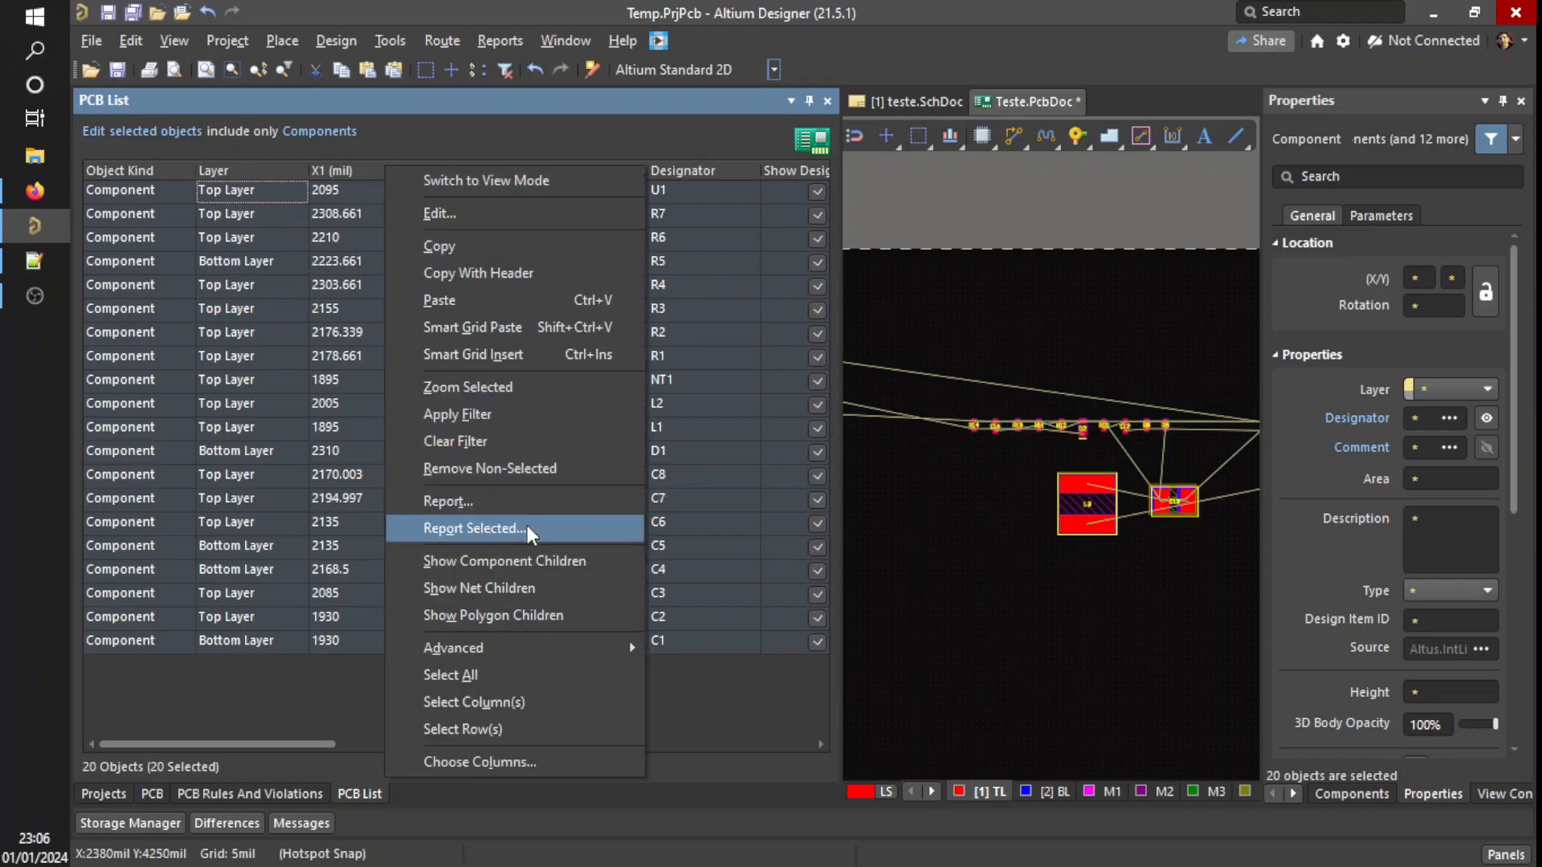
left_click(620, 763)
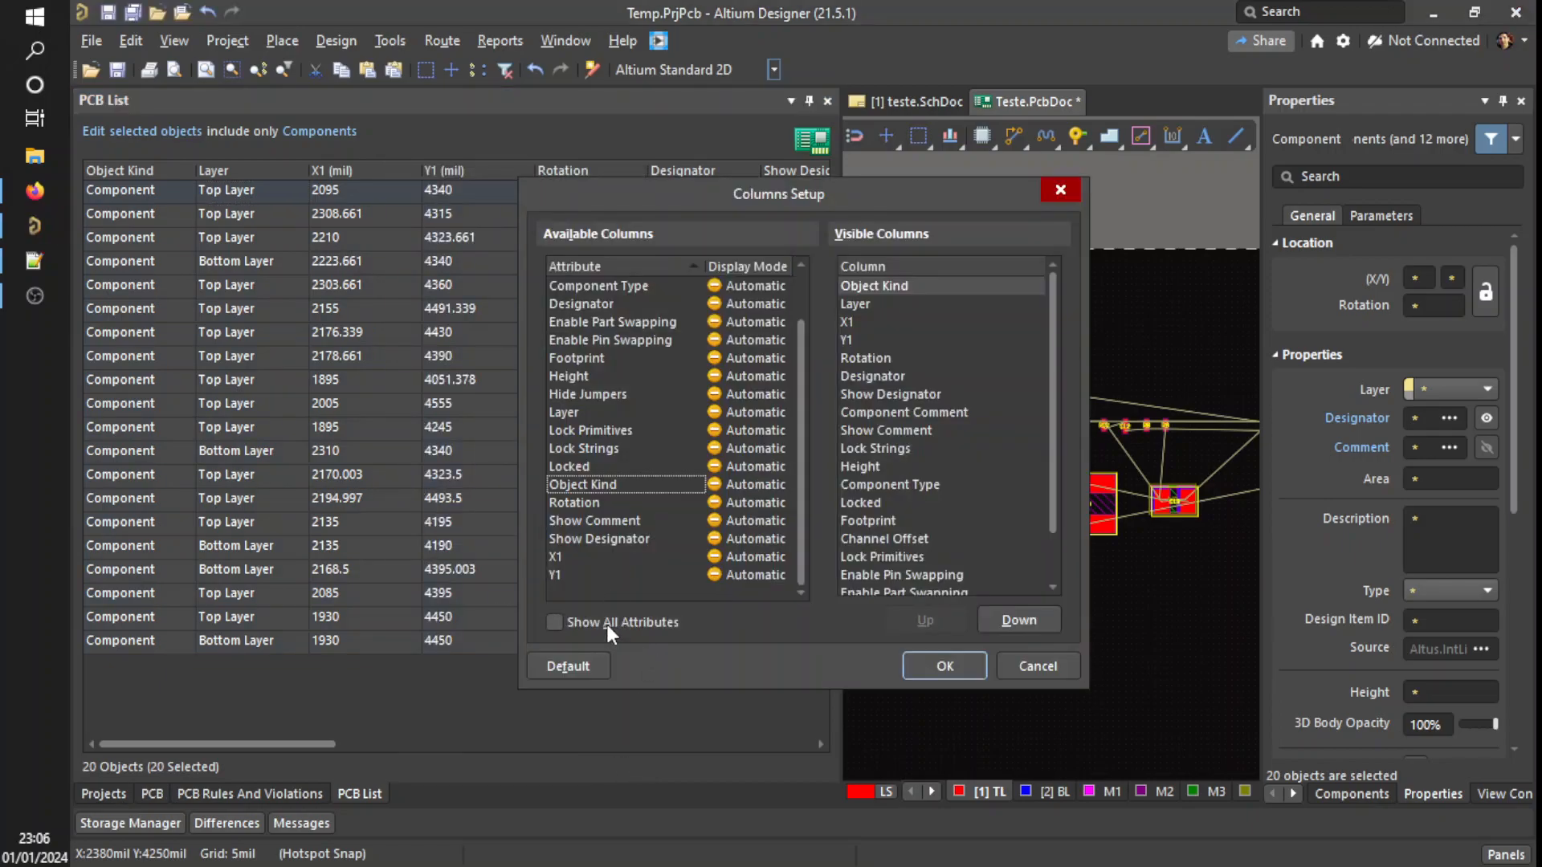
left_click(569, 668)
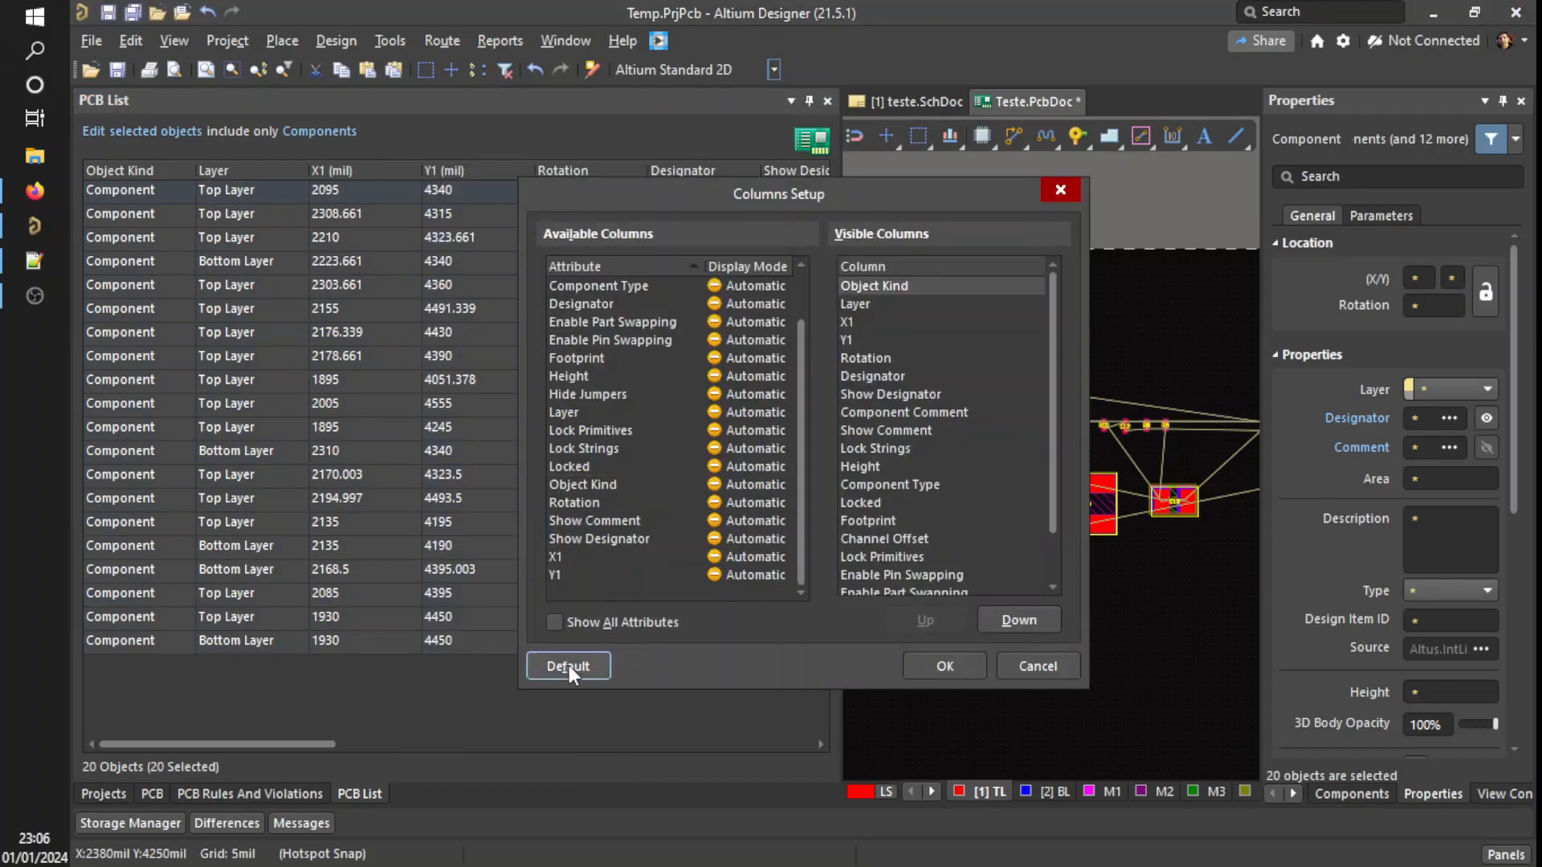
left_click(939, 666)
left_click_drag(310, 743, 320, 775)
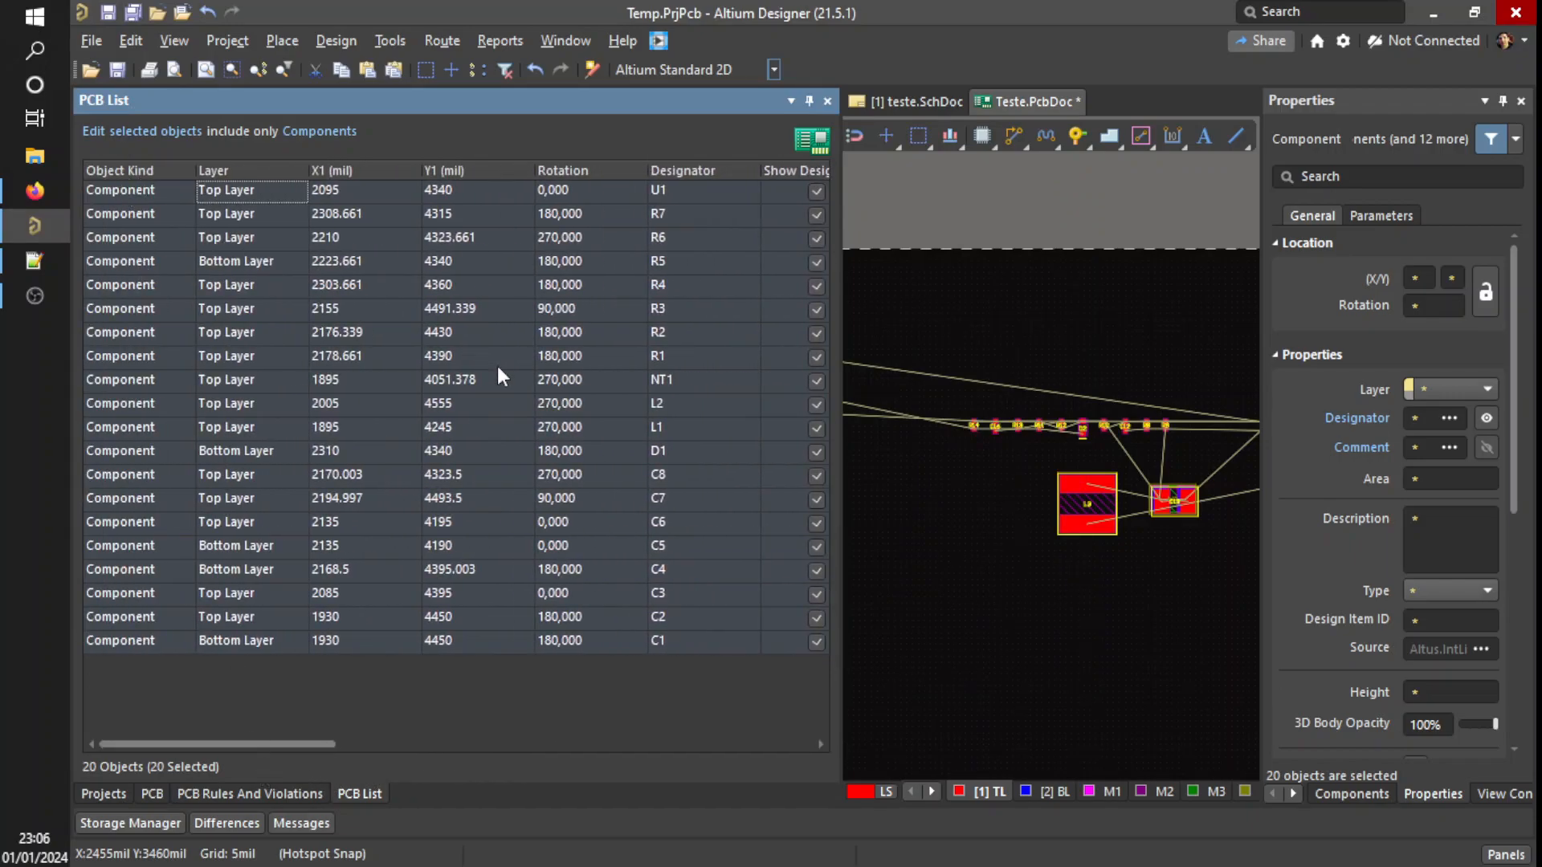
left_click_drag(163, 745, 146, 788)
- Review the order of the visible columns in Columns Setup, and close it without changes
right_click(248, 173)
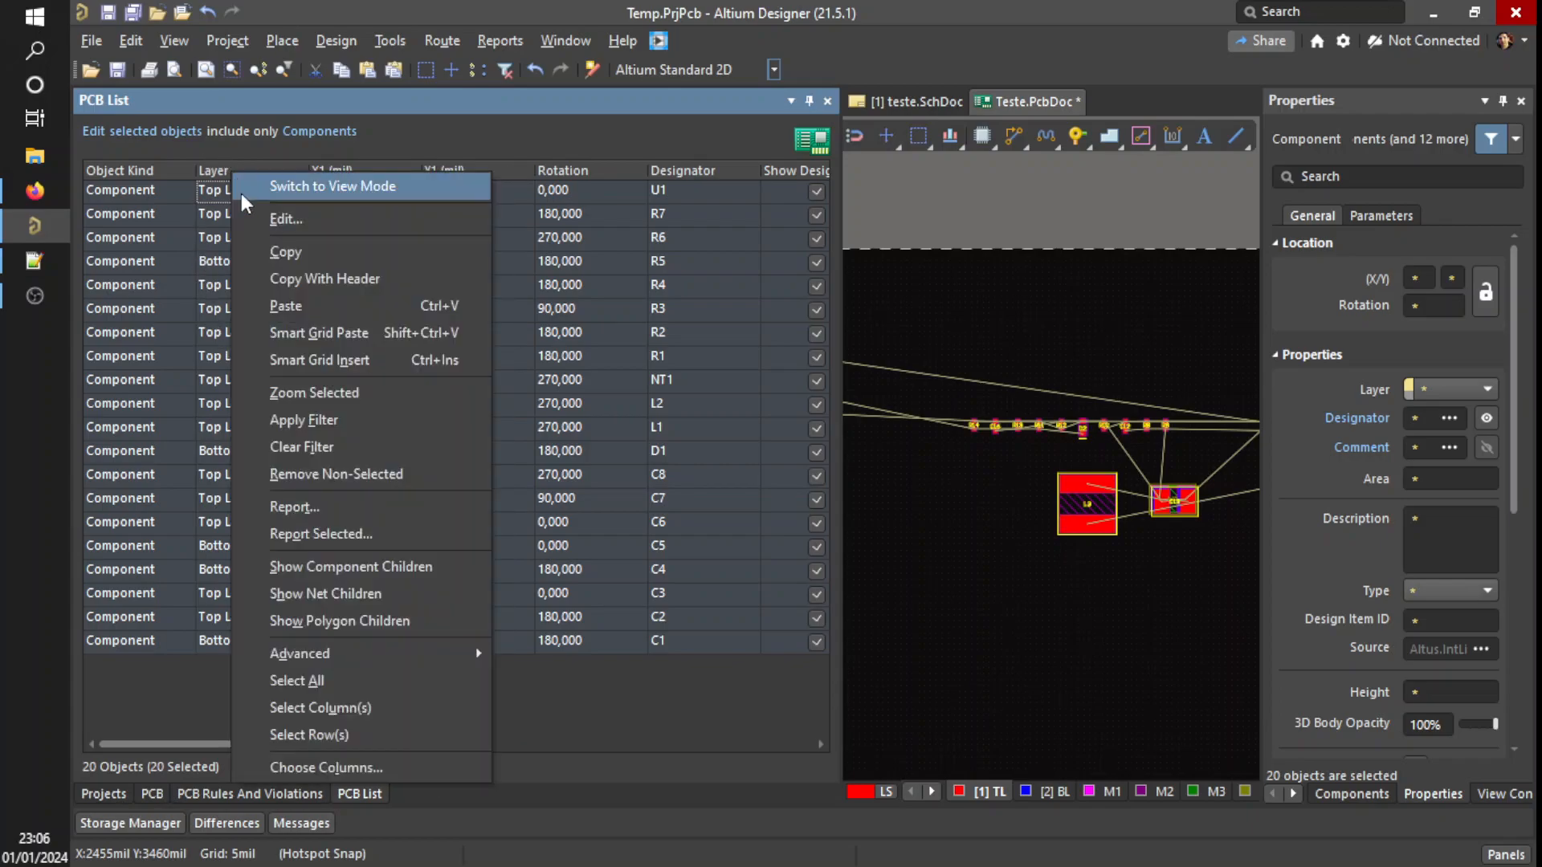
left_click(449, 765)
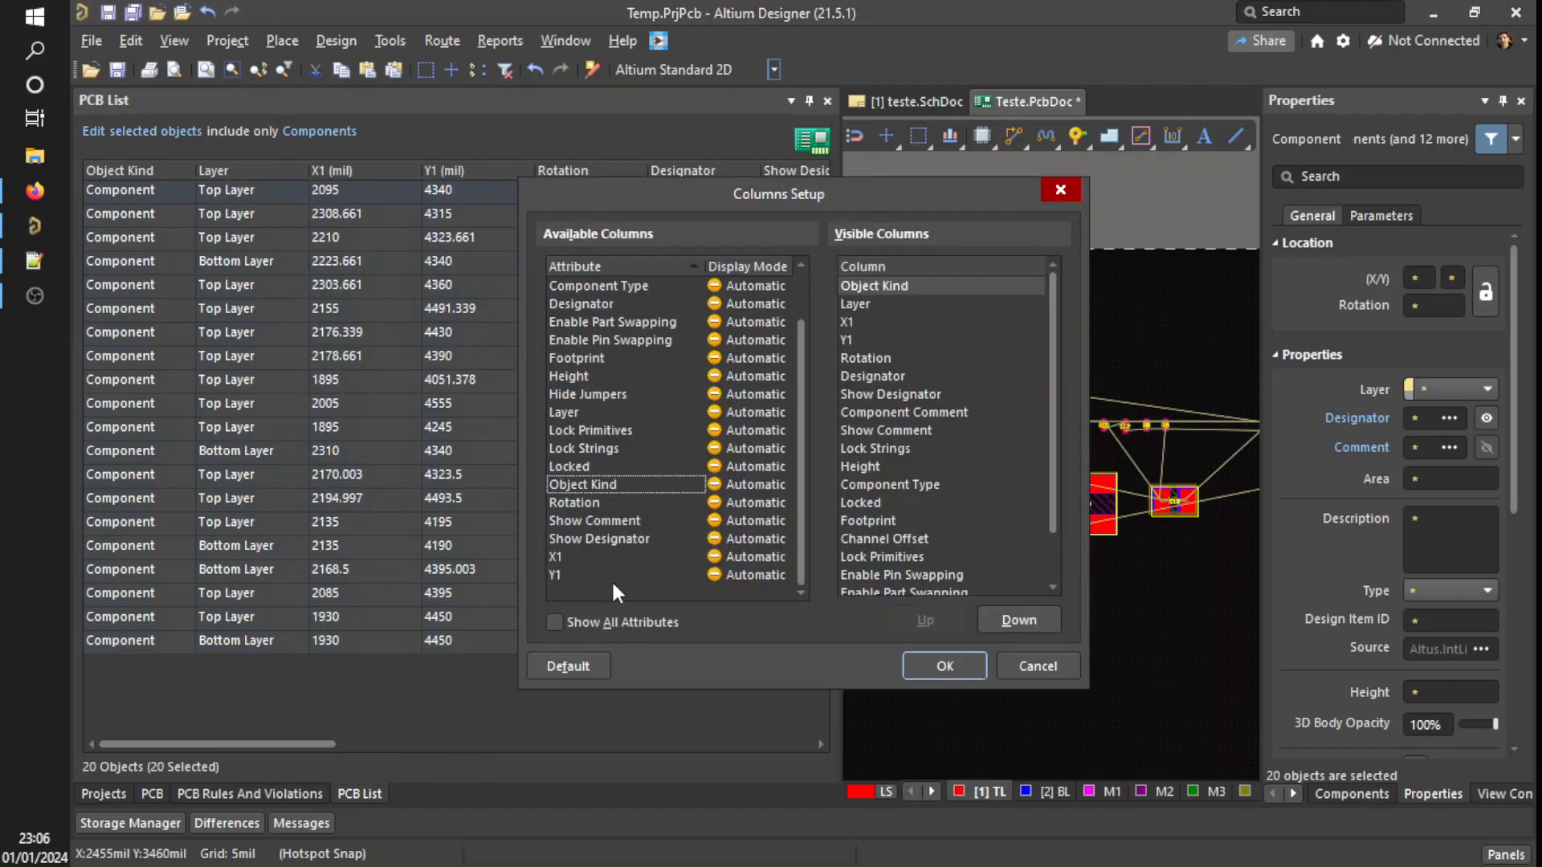
mouse_move(1055, 325)
left_mouse_down()
mouse_move(1063, 364)
mouse_move(1057, 315)
left_mouse_up()
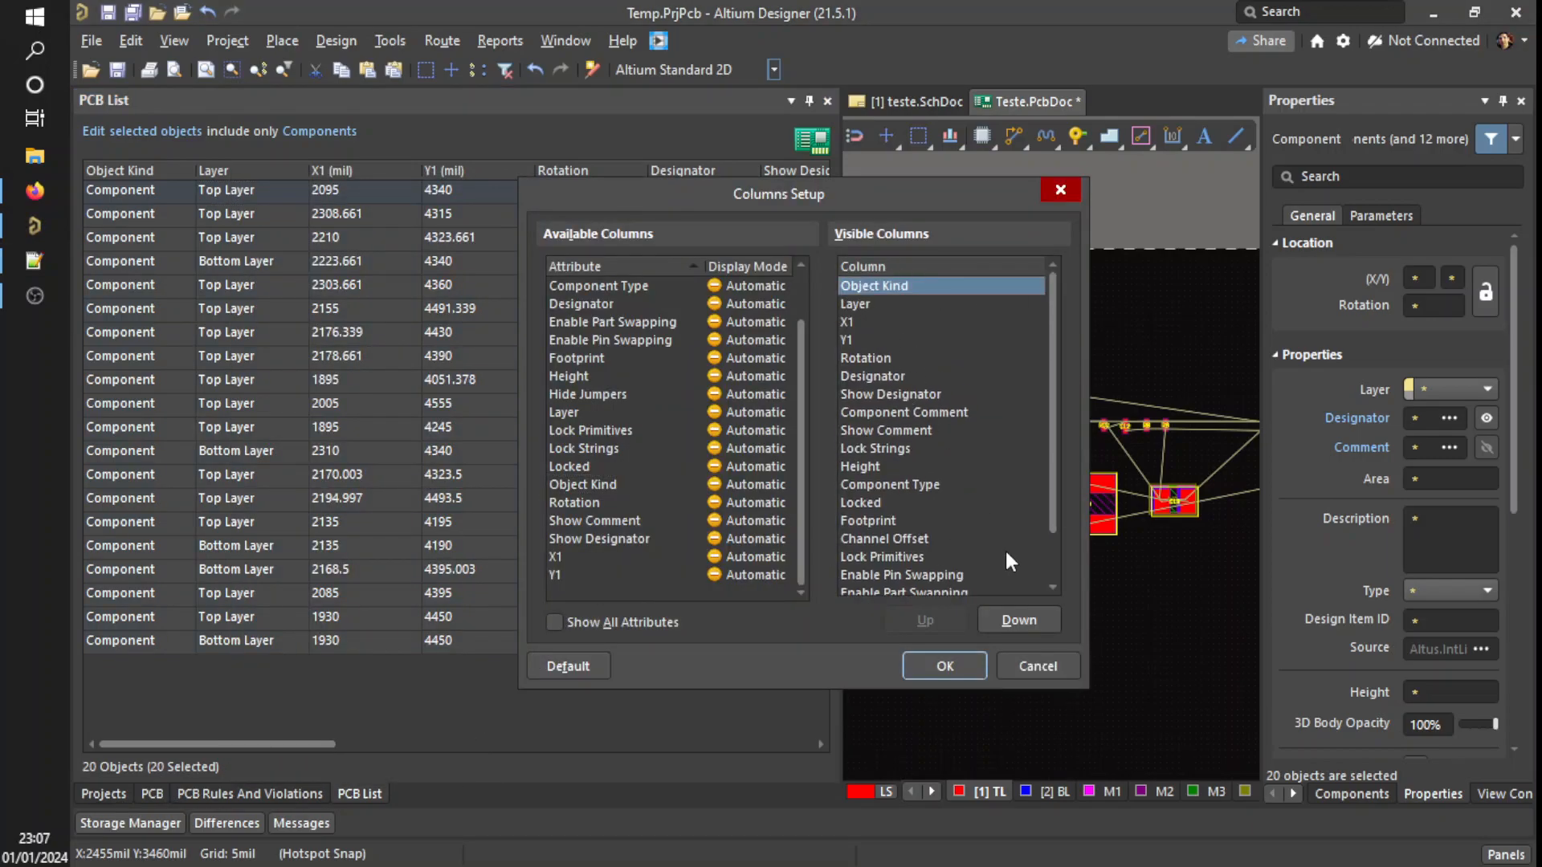
left_click(928, 393)
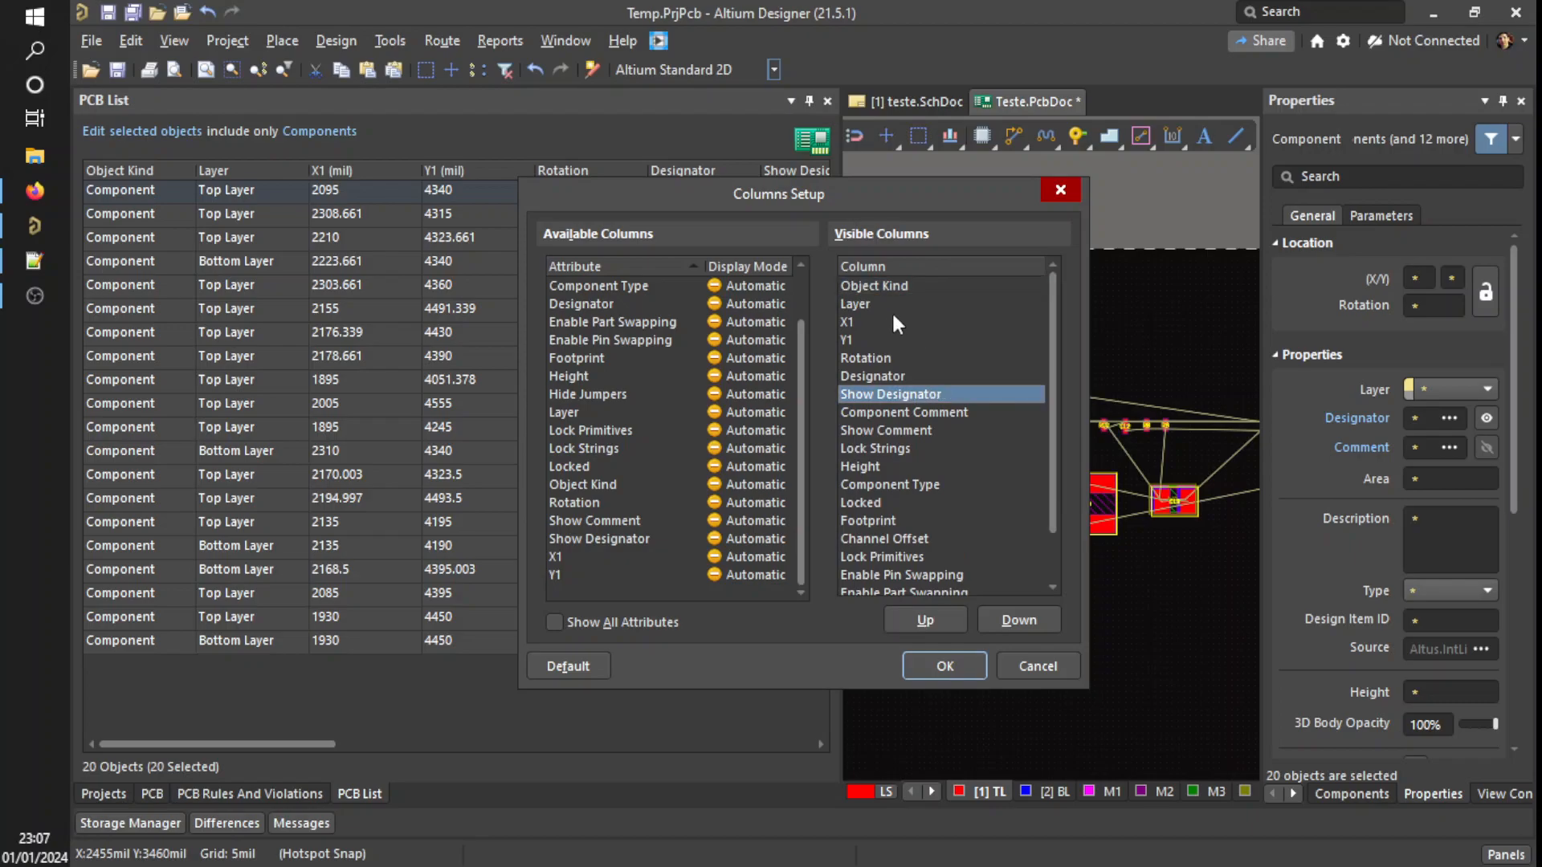
left_click(1020, 667)
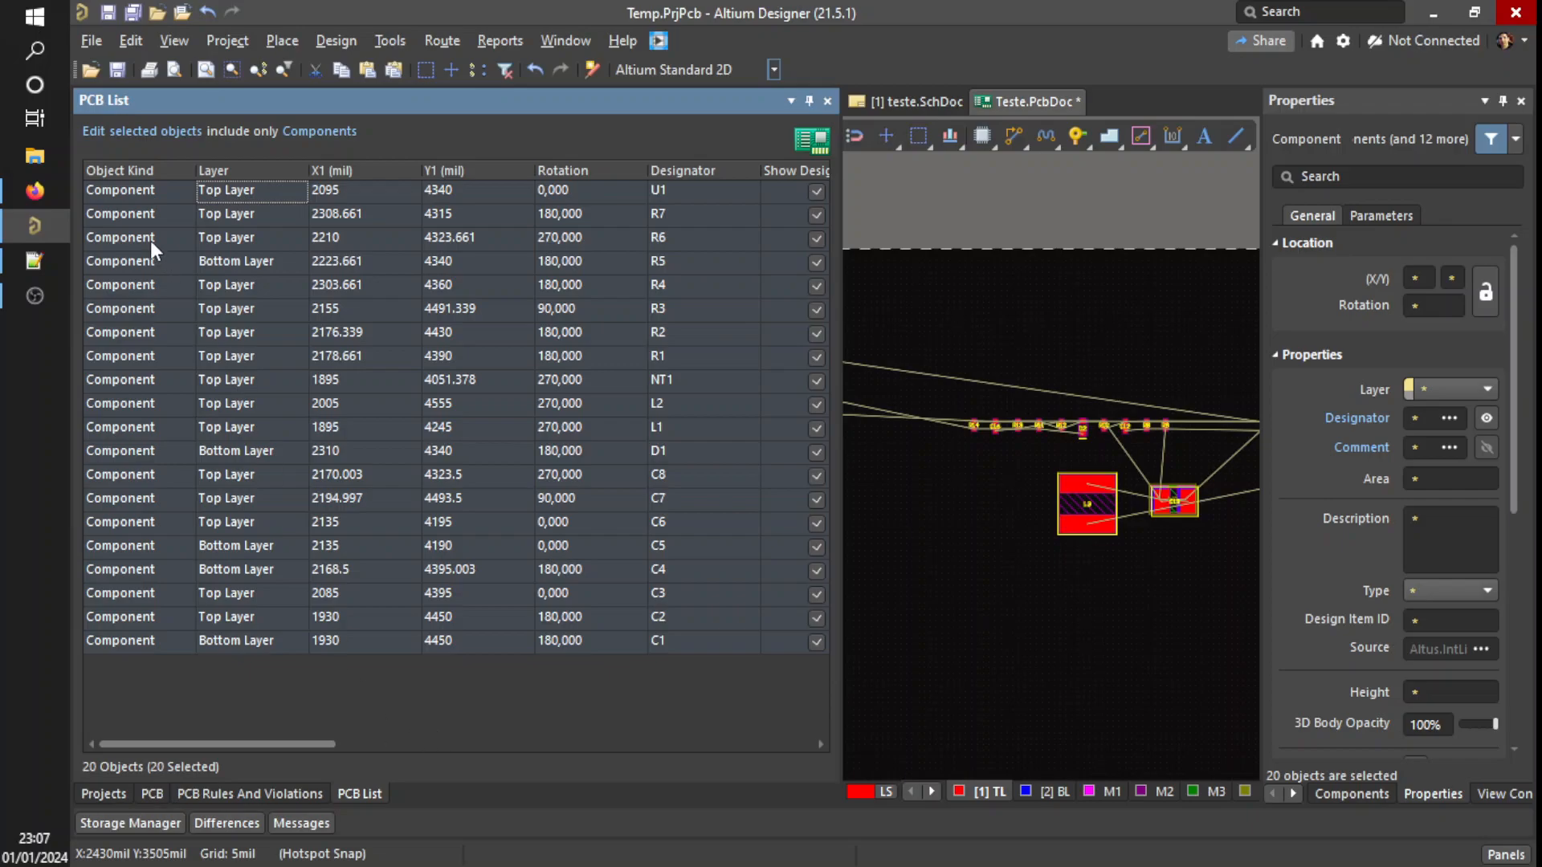
- Switch to the pcb repeat.xlsx workbook in the browser and examine Plan1's empty input columns and the formula columns beside them
left_click(30, 195)
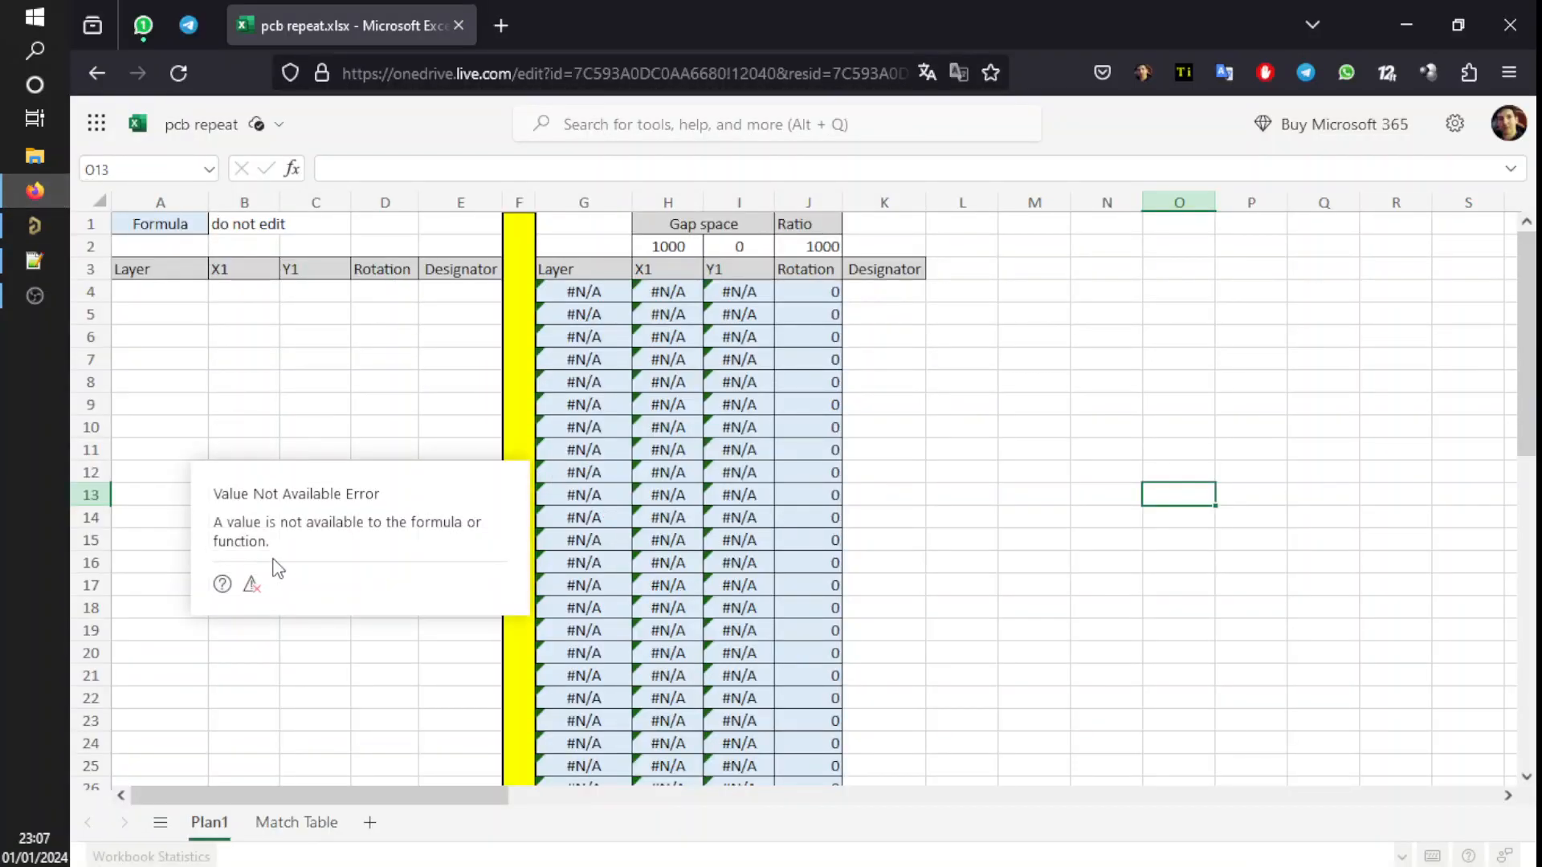
left_click(311, 330)
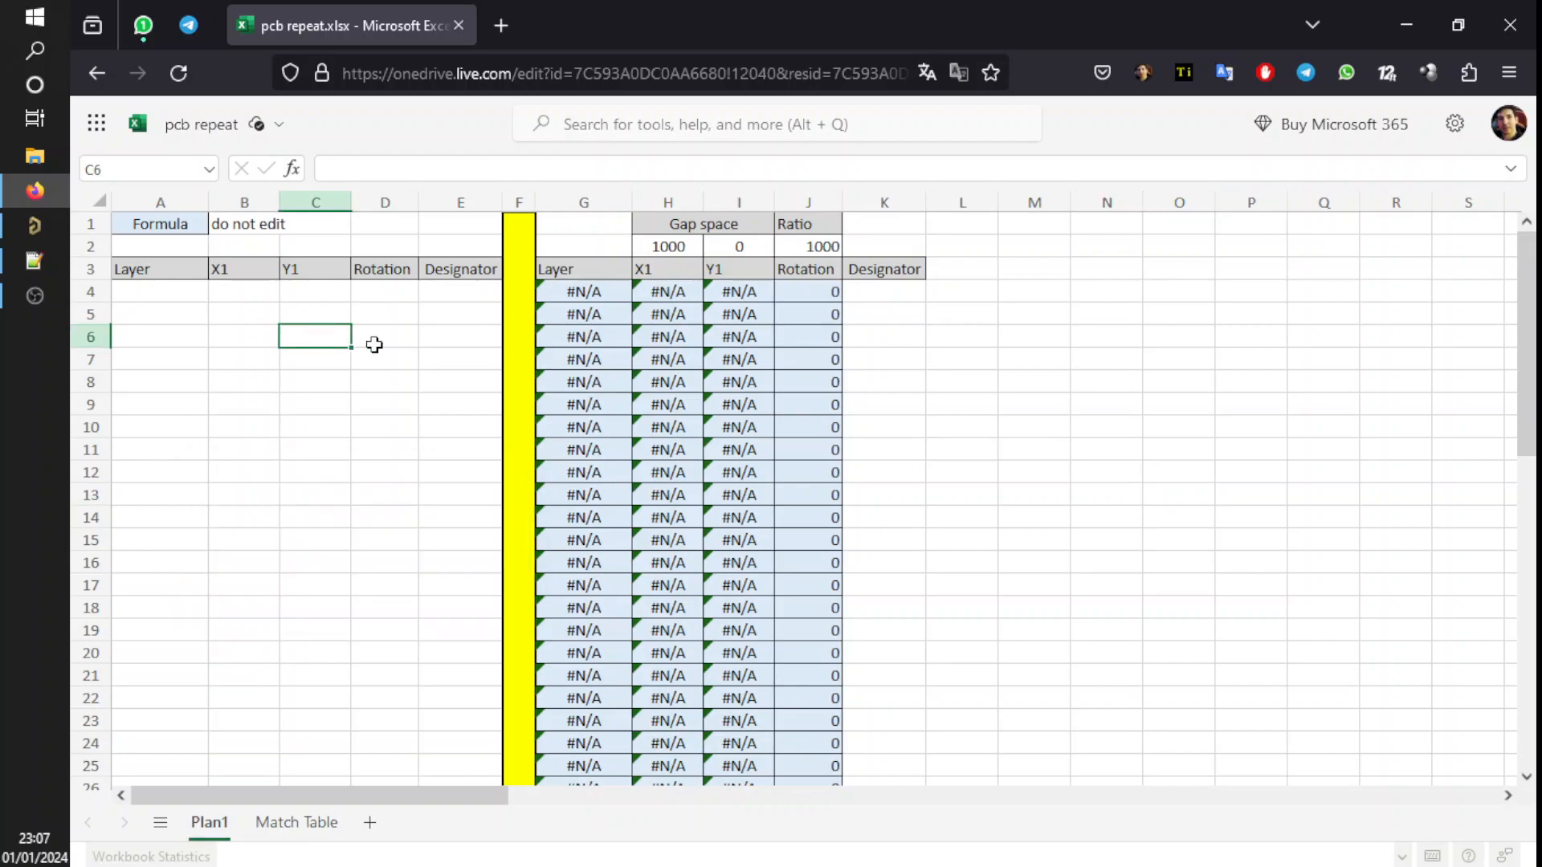
scroll(406, 403, "down", 5)
scroll(411, 412, "down", 4)
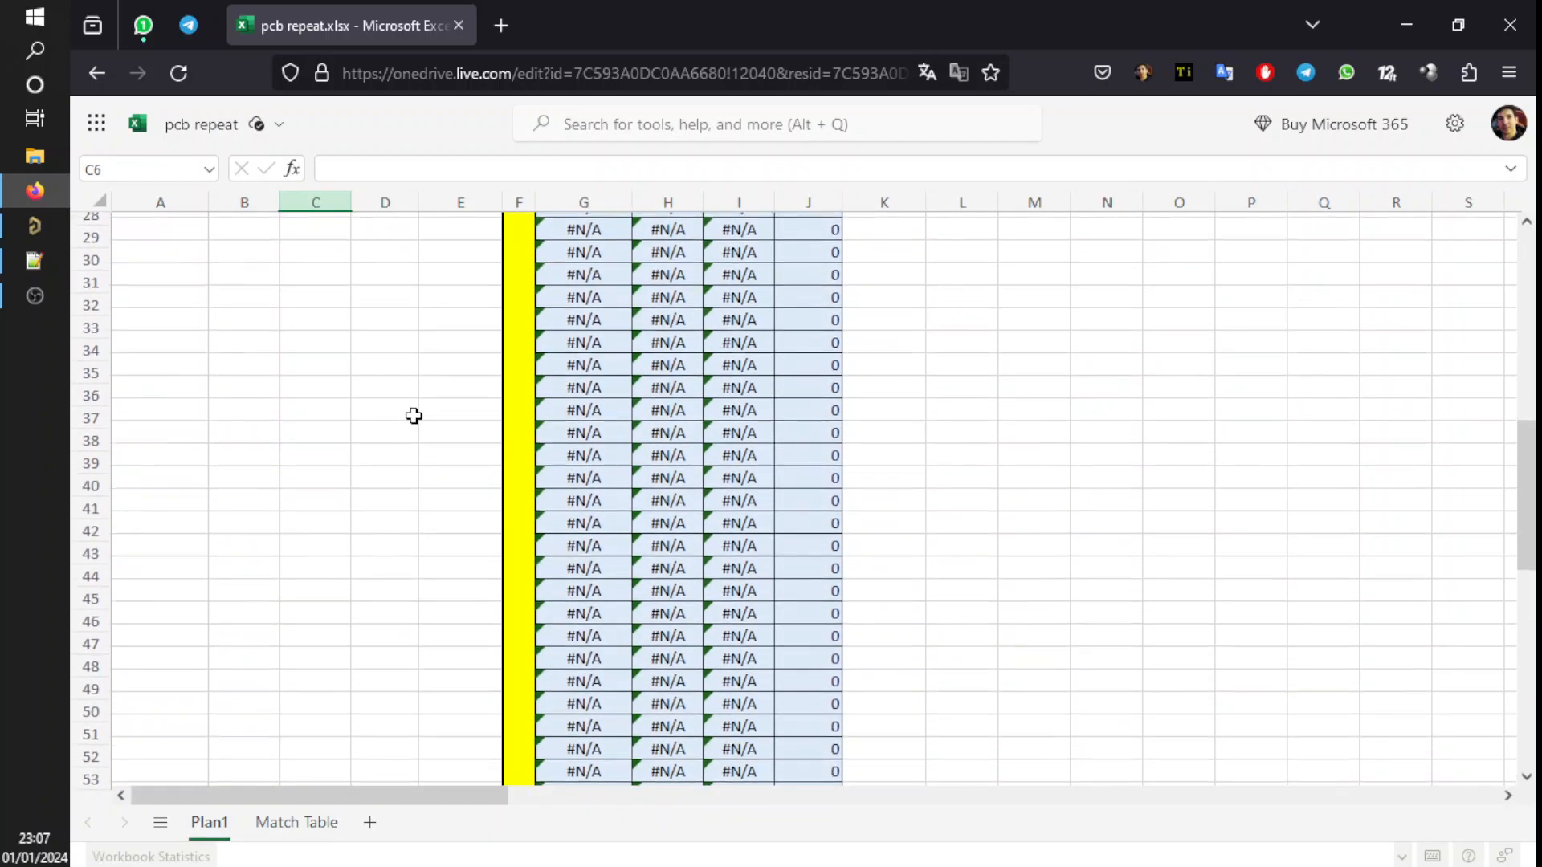
scroll(410, 411, "up", 10)
left_click_drag(133, 296, 425, 587)
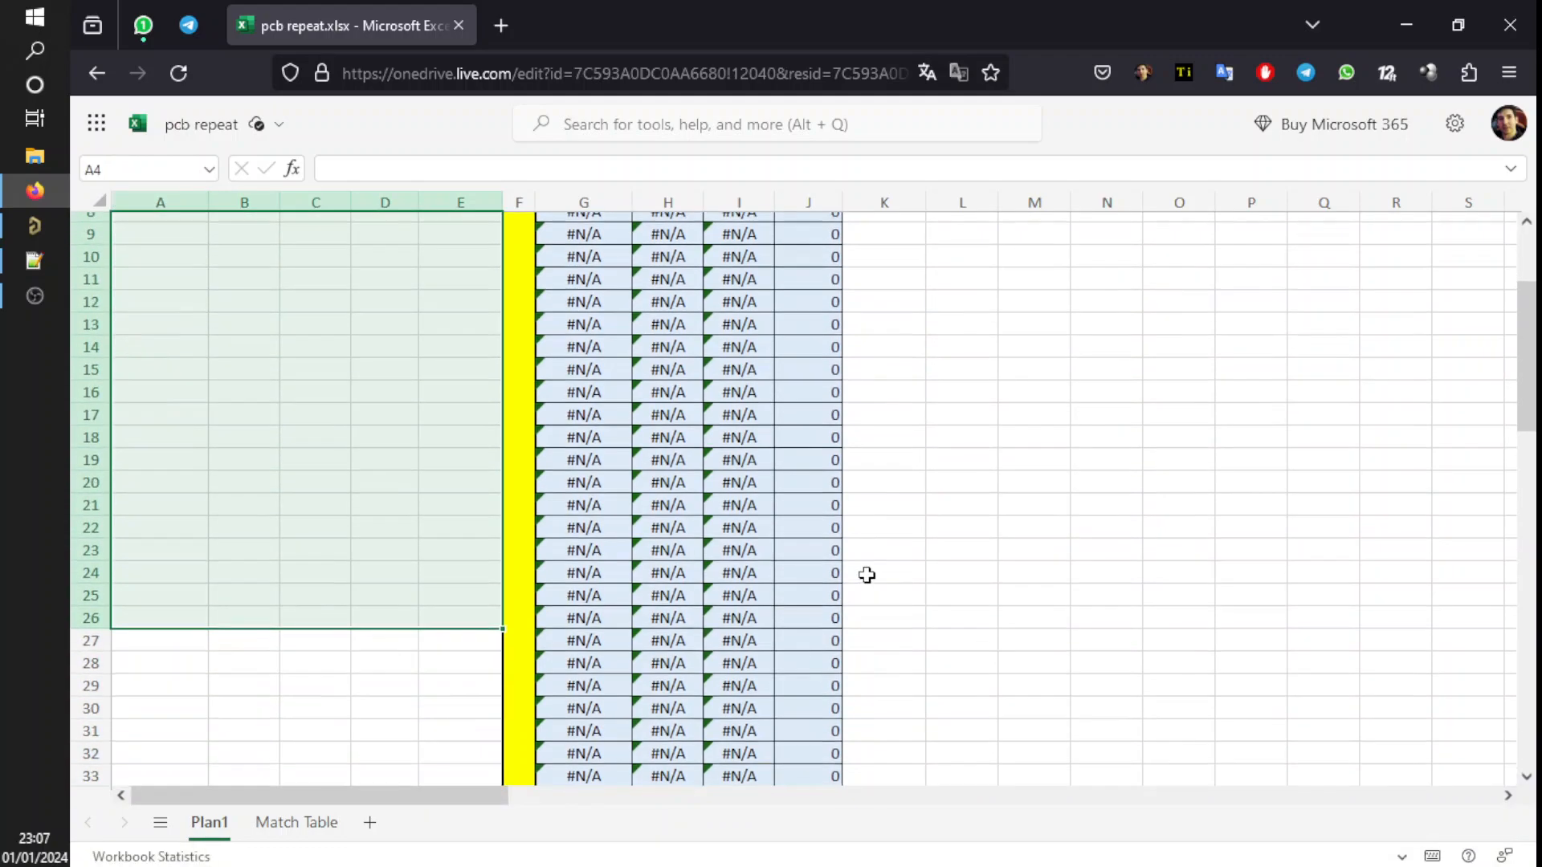
scroll(654, 381, "up", 4)
left_click(584, 293)
left_click_drag(599, 302, 740, 402)
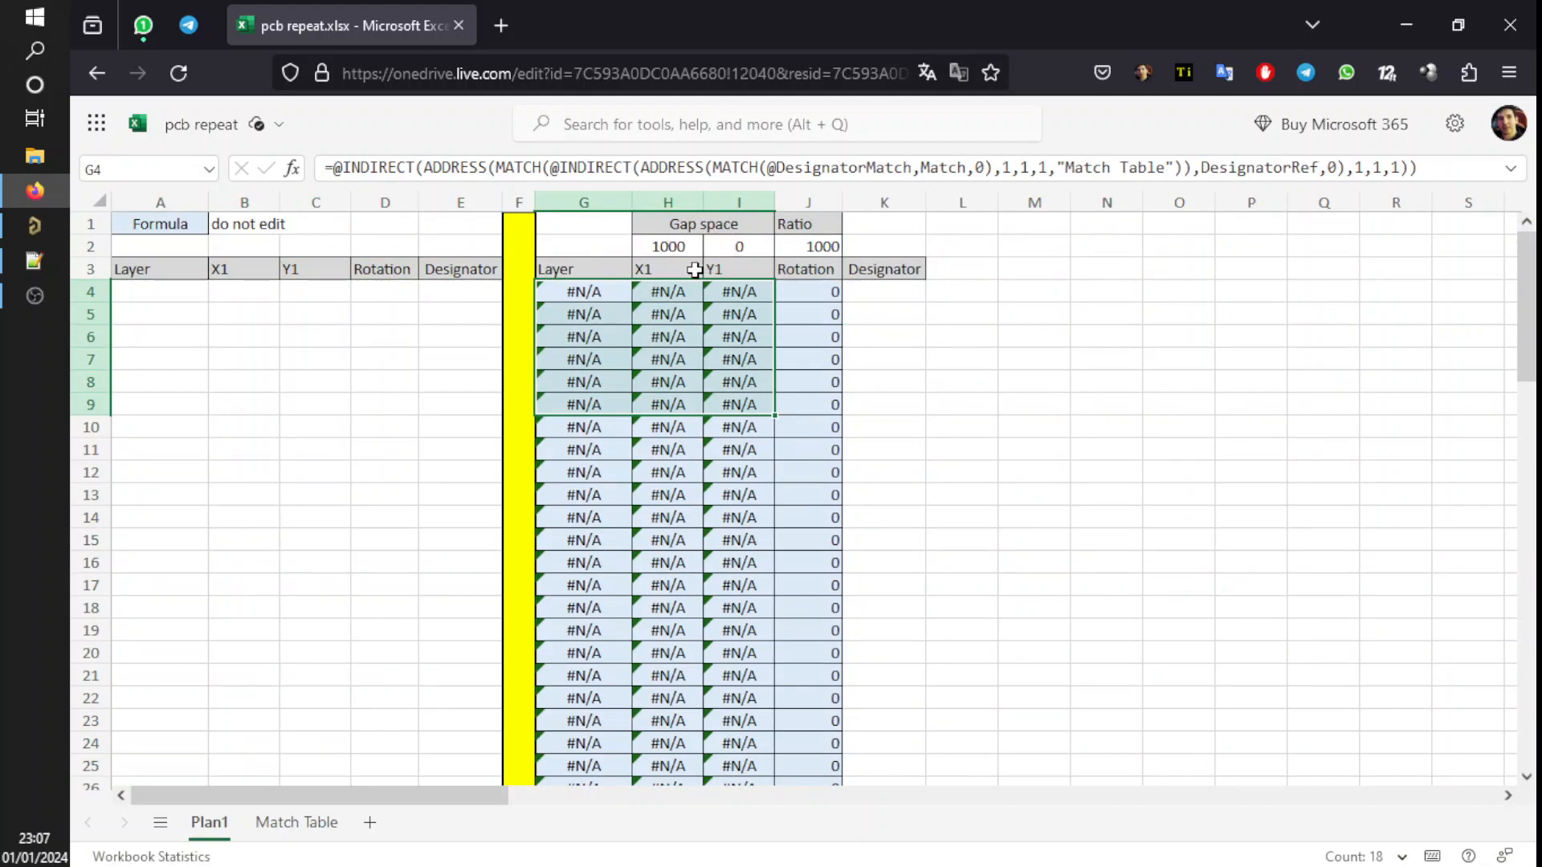
left_click(933, 404)
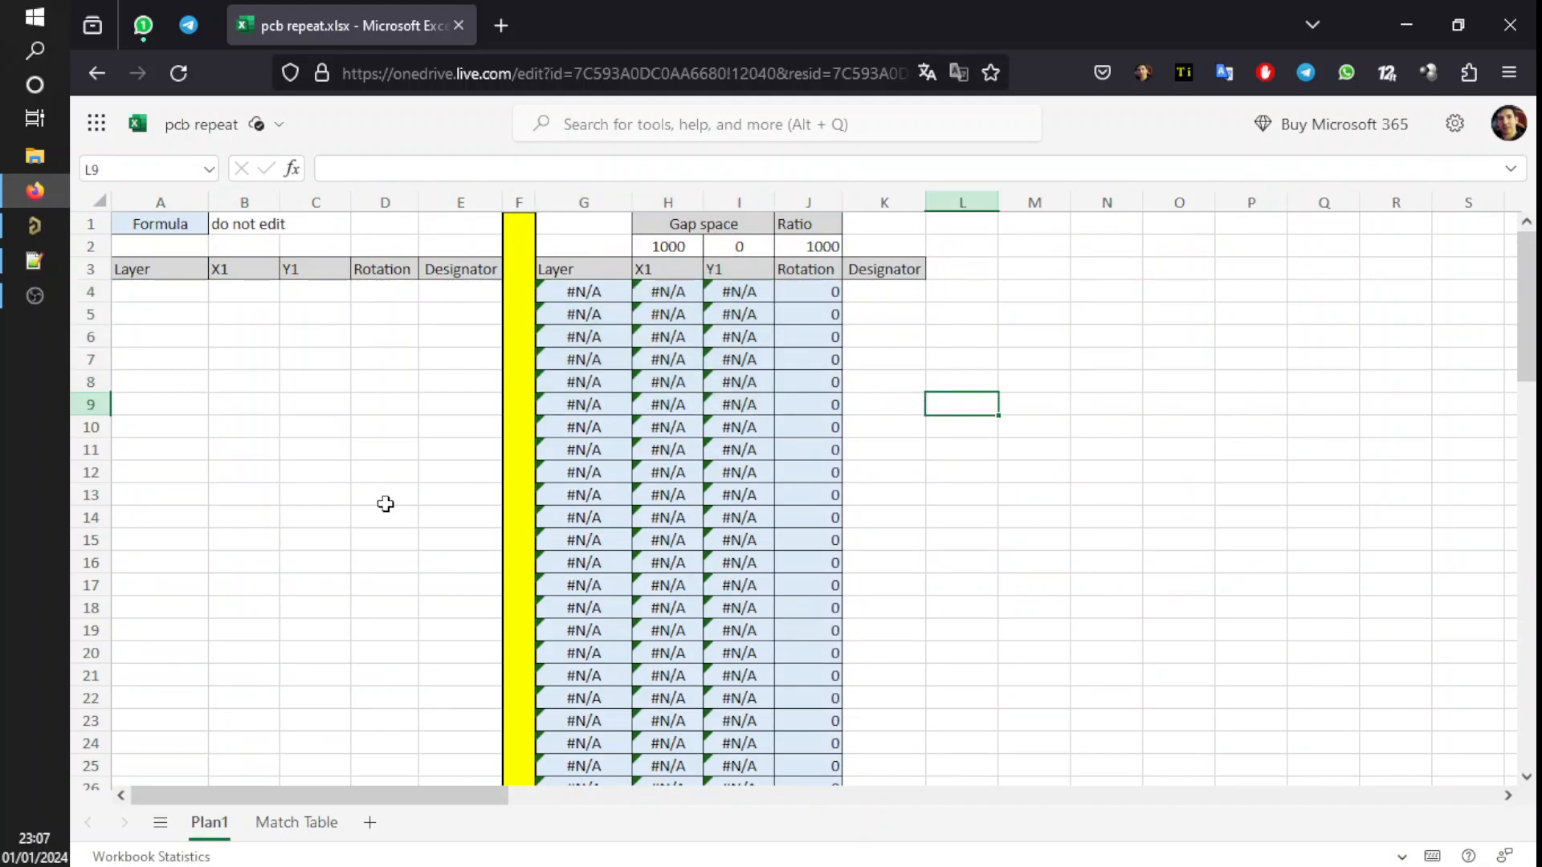
- Open the Match Table sheet and examine its Ref and Match columns with the sample pair C1 and C2
left_click(301, 827)
left_click(133, 248)
left_click(197, 247)
left_click(159, 262)
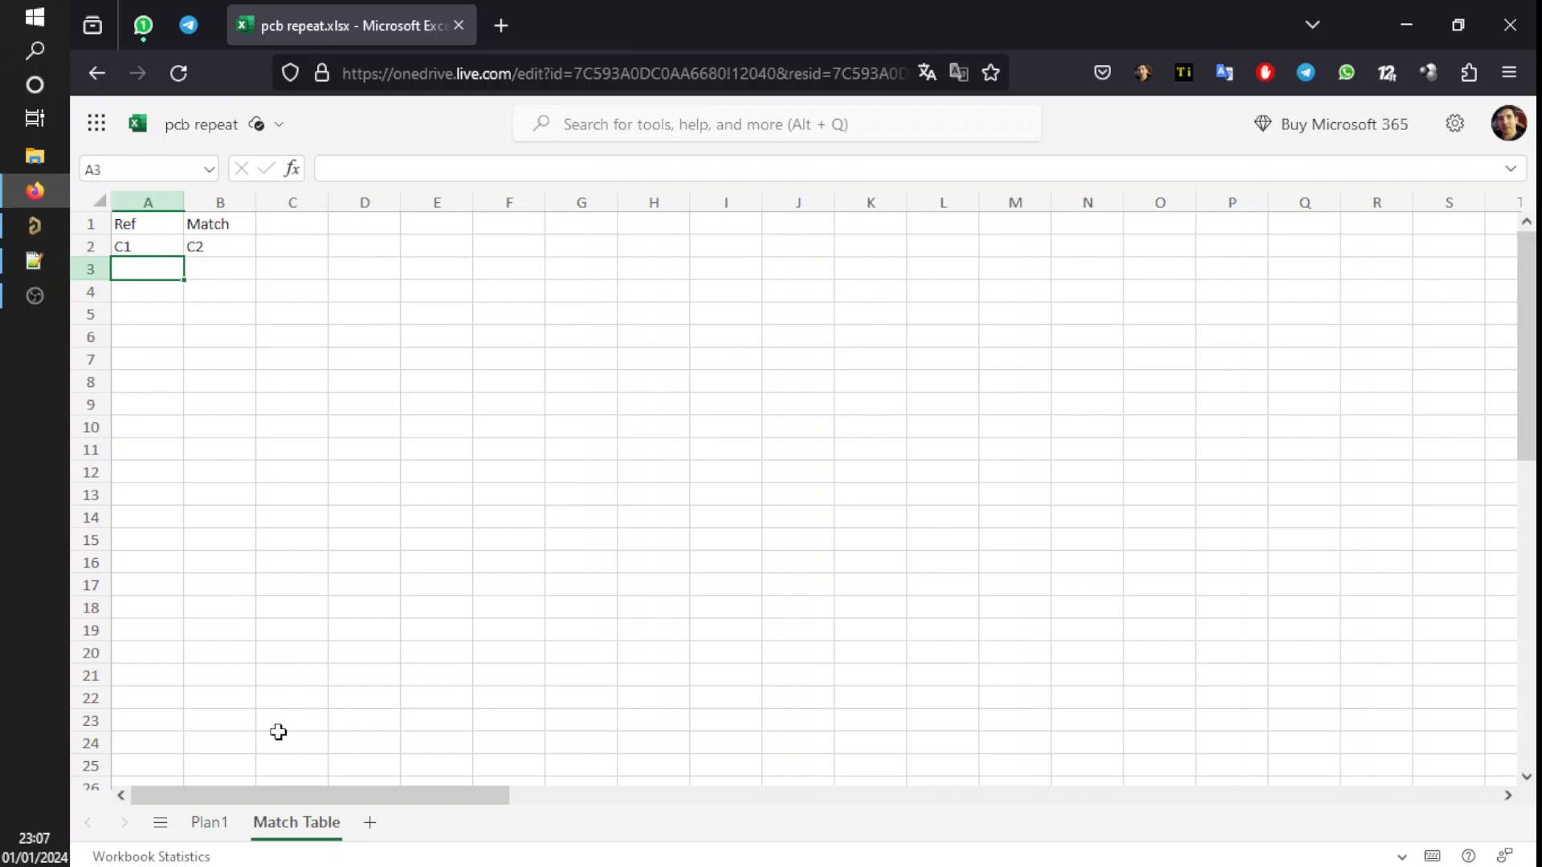
- Switch to teste.SchDoc in Altium Designer and compare the designators of matching components in the 12 V and 5 V circuits, starting with L2
left_click(26, 228)
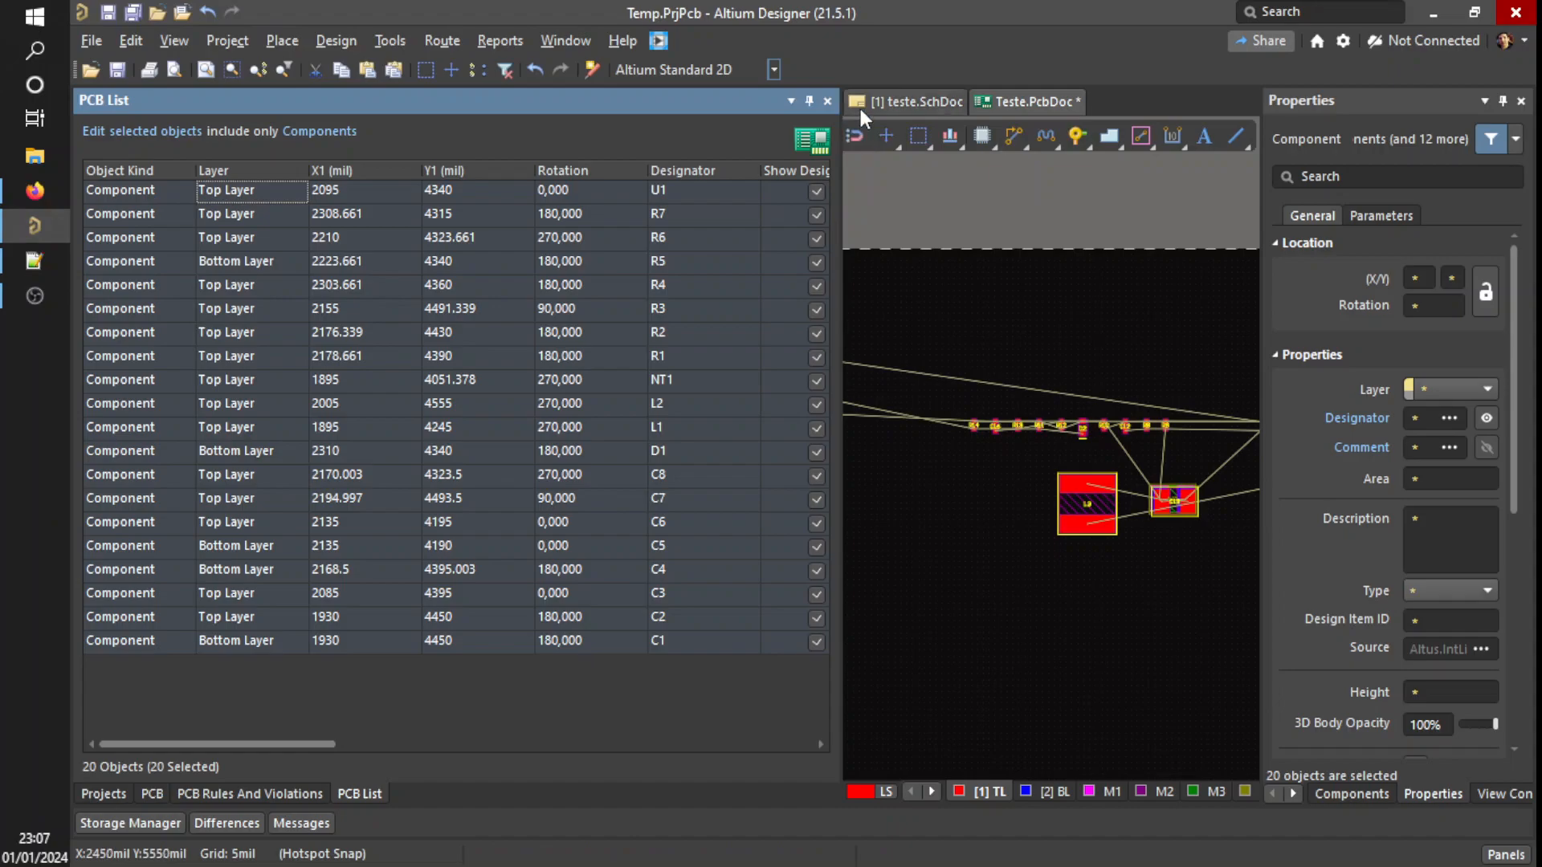
left_click(877, 96)
left_click_drag(840, 122, 317, 131)
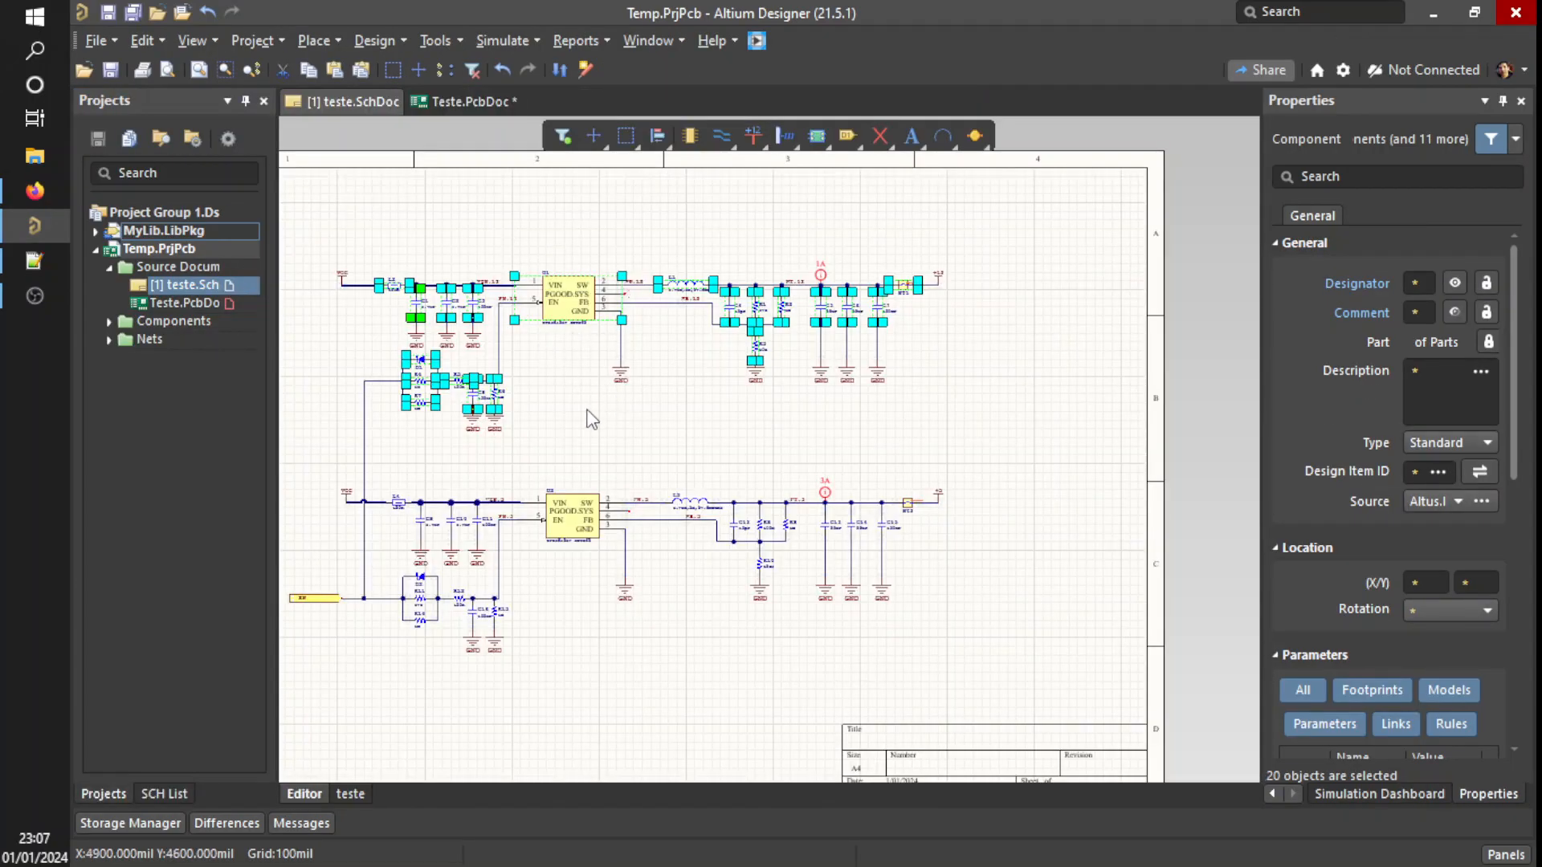
left_click(377, 302)
scroll(377, 302, "up", 5, "ctrl")
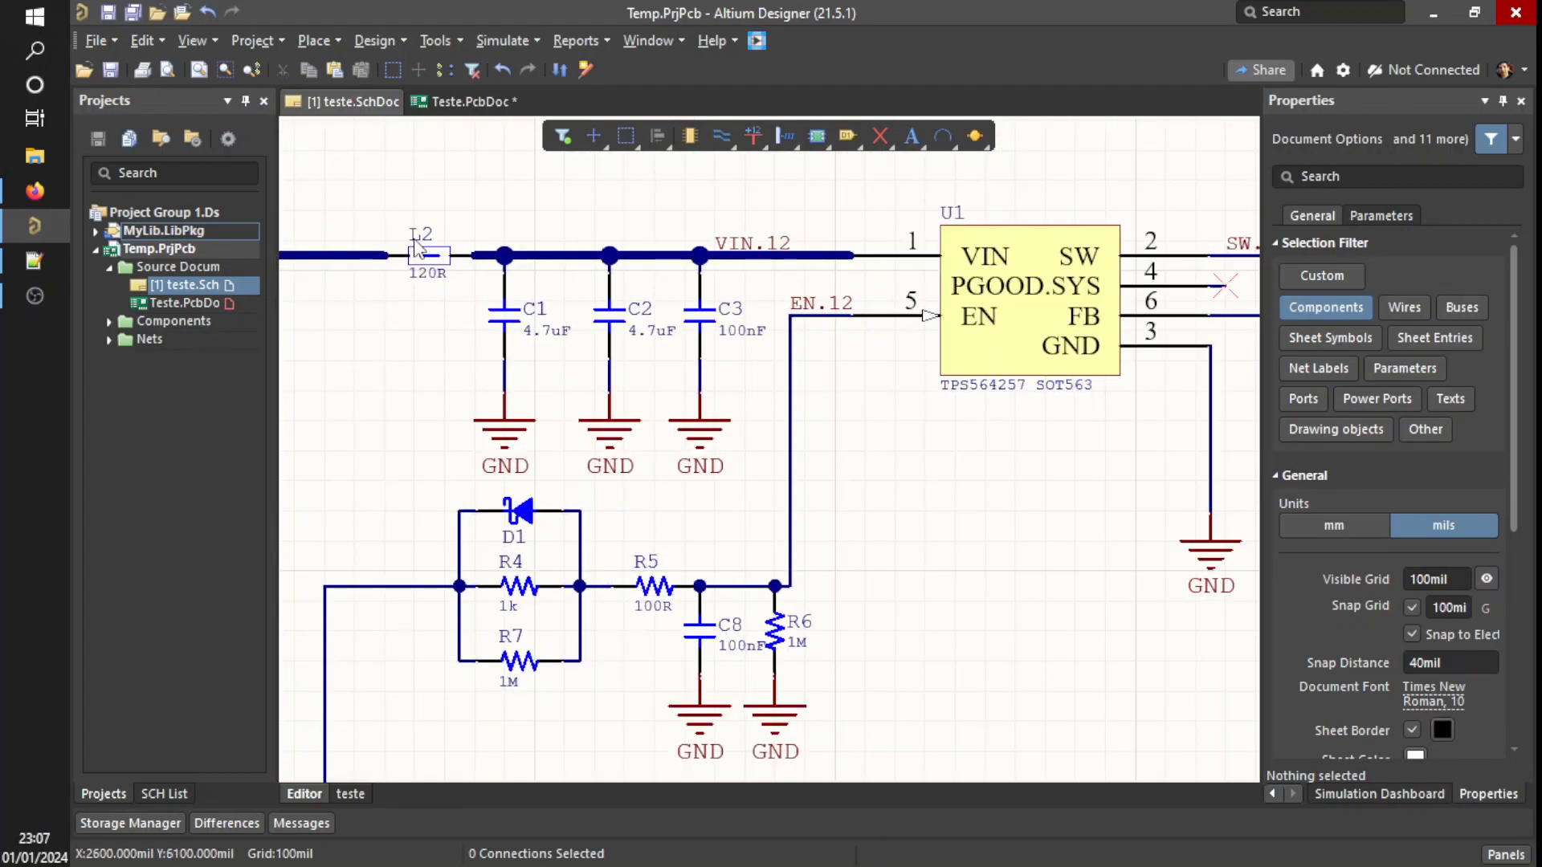
scroll(437, 354, "down", 5, "ctrl")
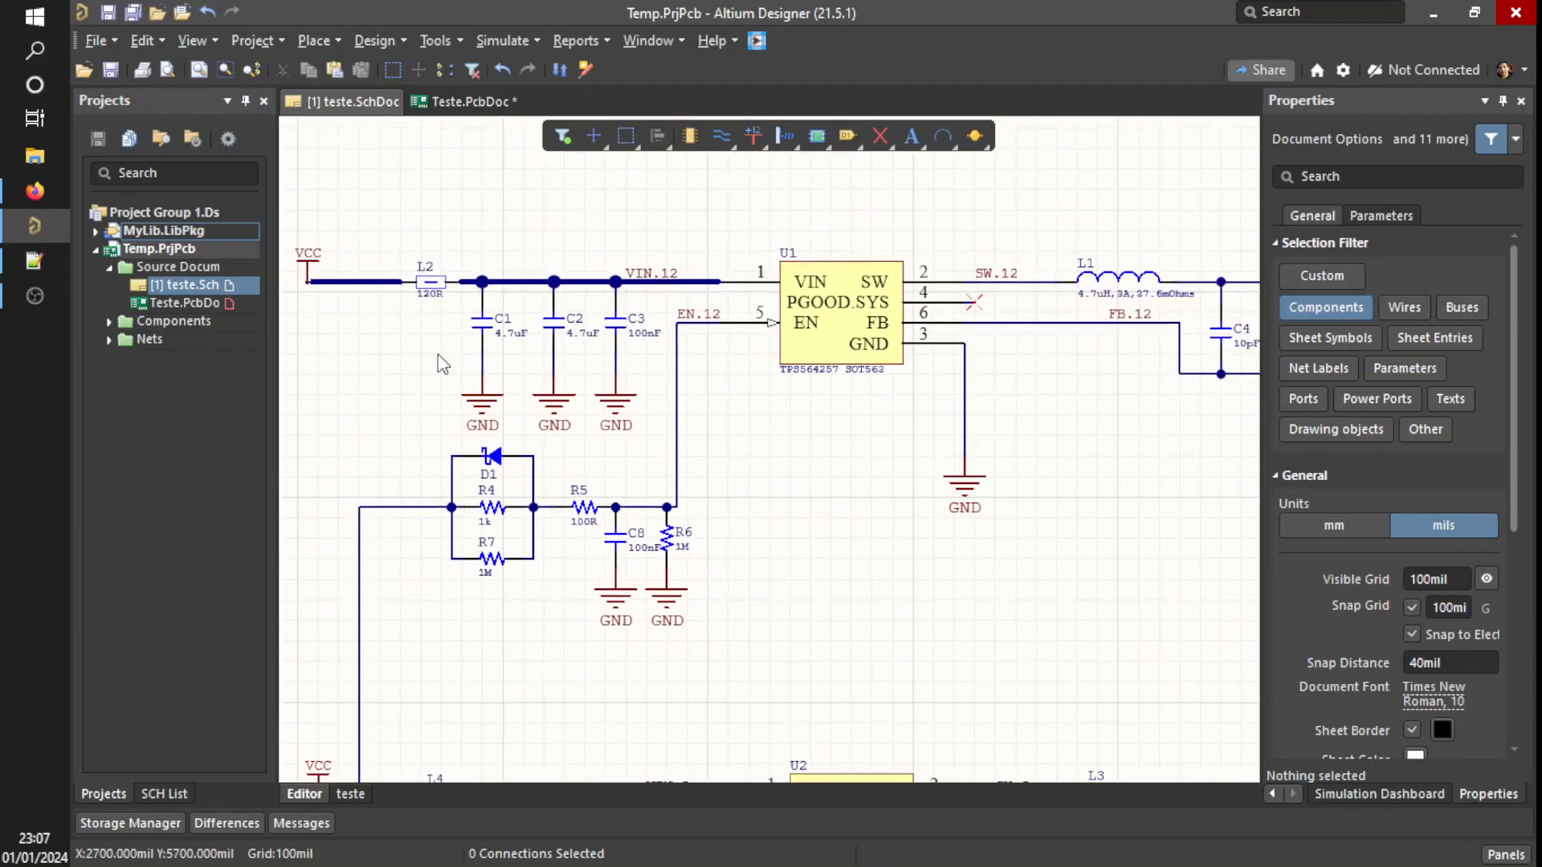
scroll(429, 280, "up", 4, "ctrl")
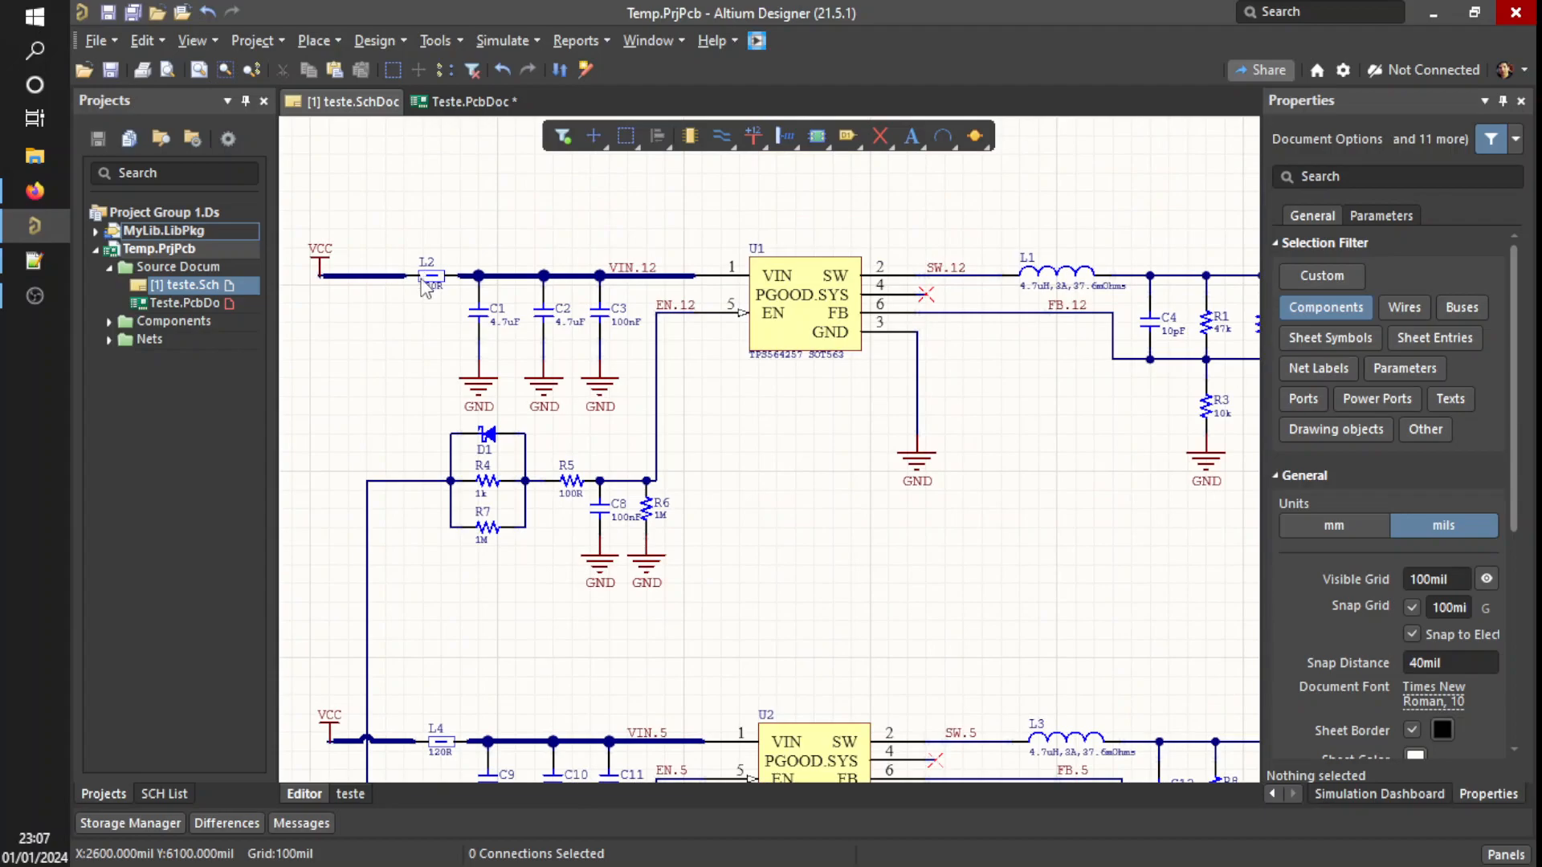
scroll(437, 407, "down", 8)
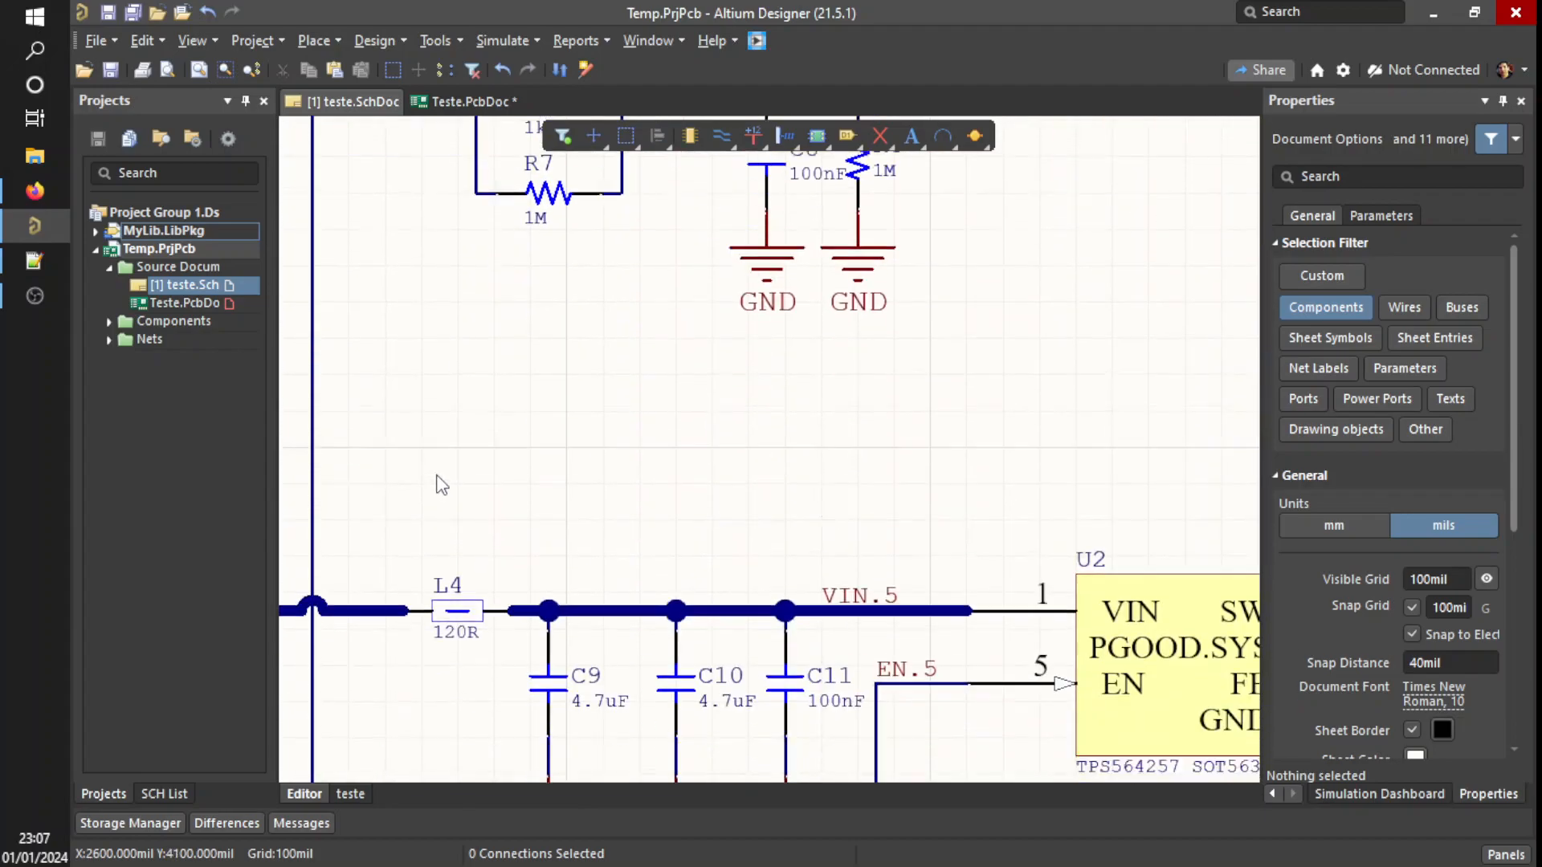
scroll(473, 554, "down", 2, "ctrl")
scroll(473, 554, "down", 5, "ctrl")
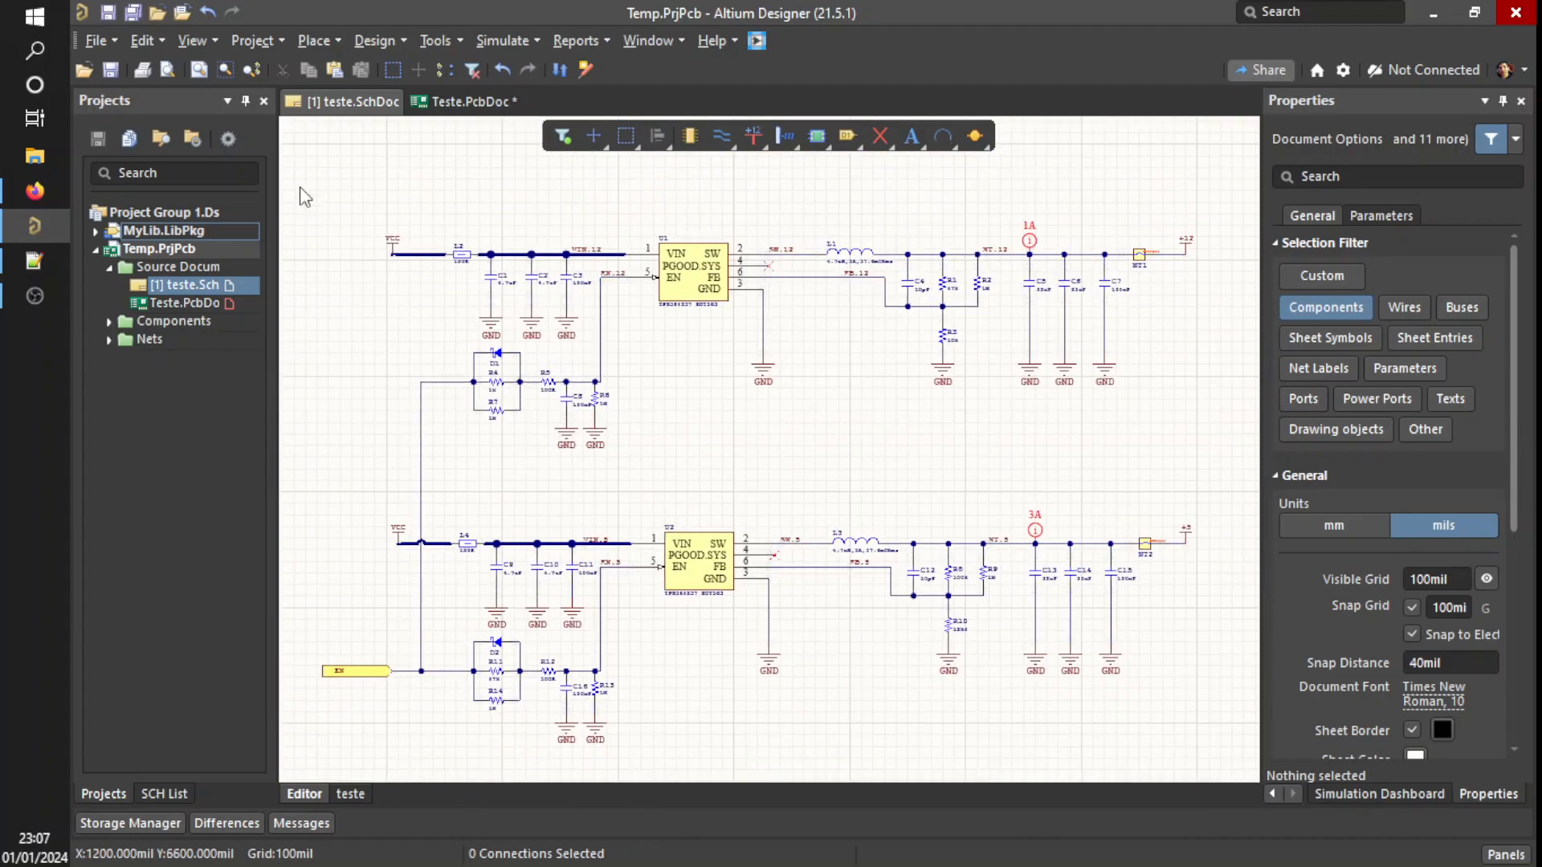
- Switch to the pcb repeat workbook and replace the Match Table's sample pair with Ref L2 and Match L4
left_click(34, 190)
left_click(126, 246)
left_click_drag(216, 247, 155, 248)
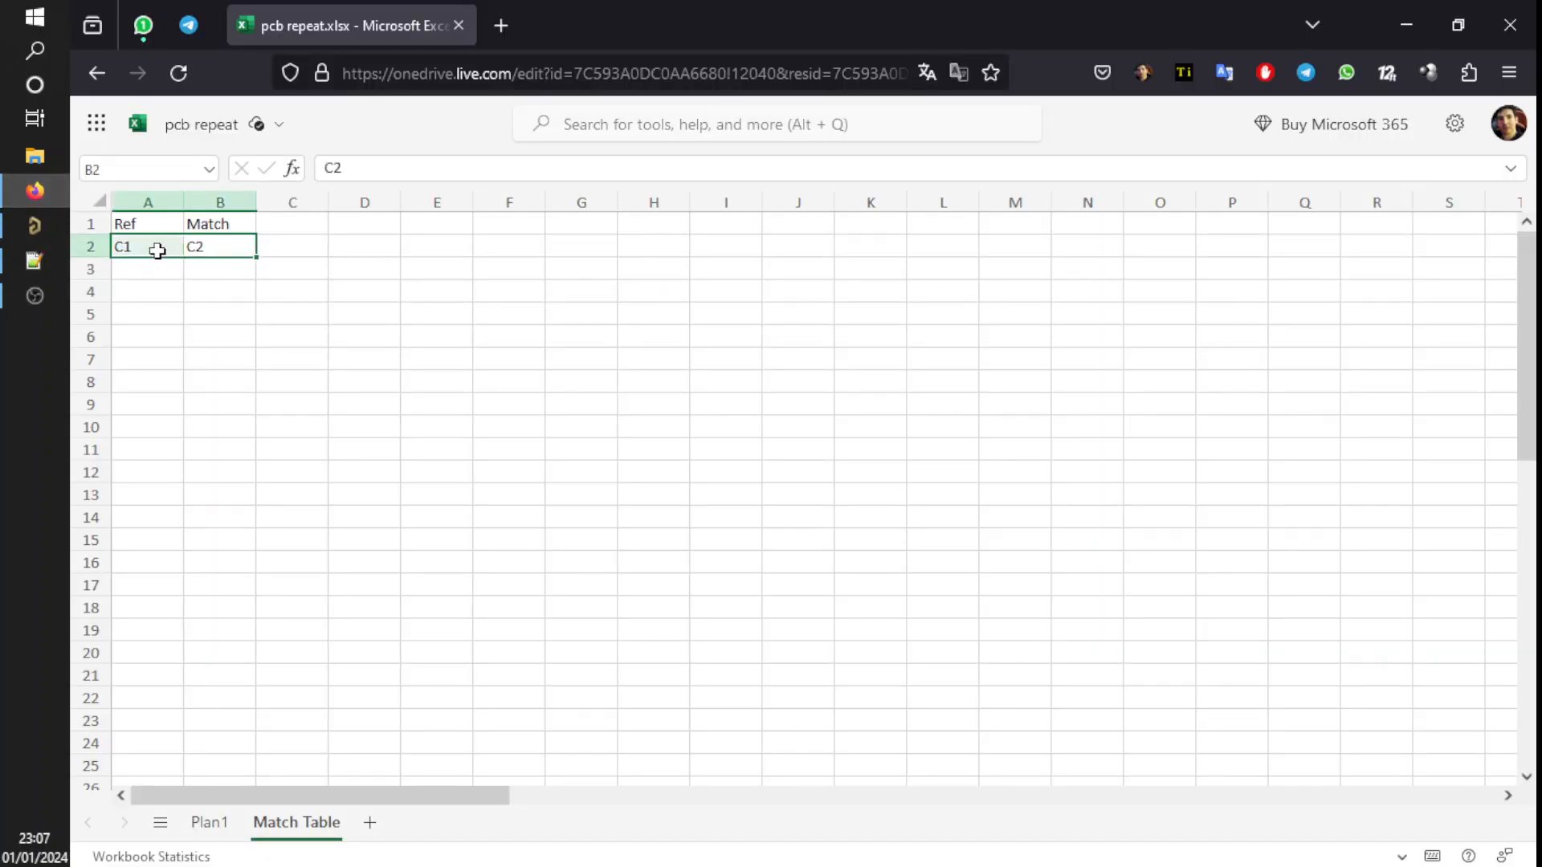
key("Left")
key("Down")
key("Right")
key("Up")
key("Up")
key("Left")
key("Down")
type("L")
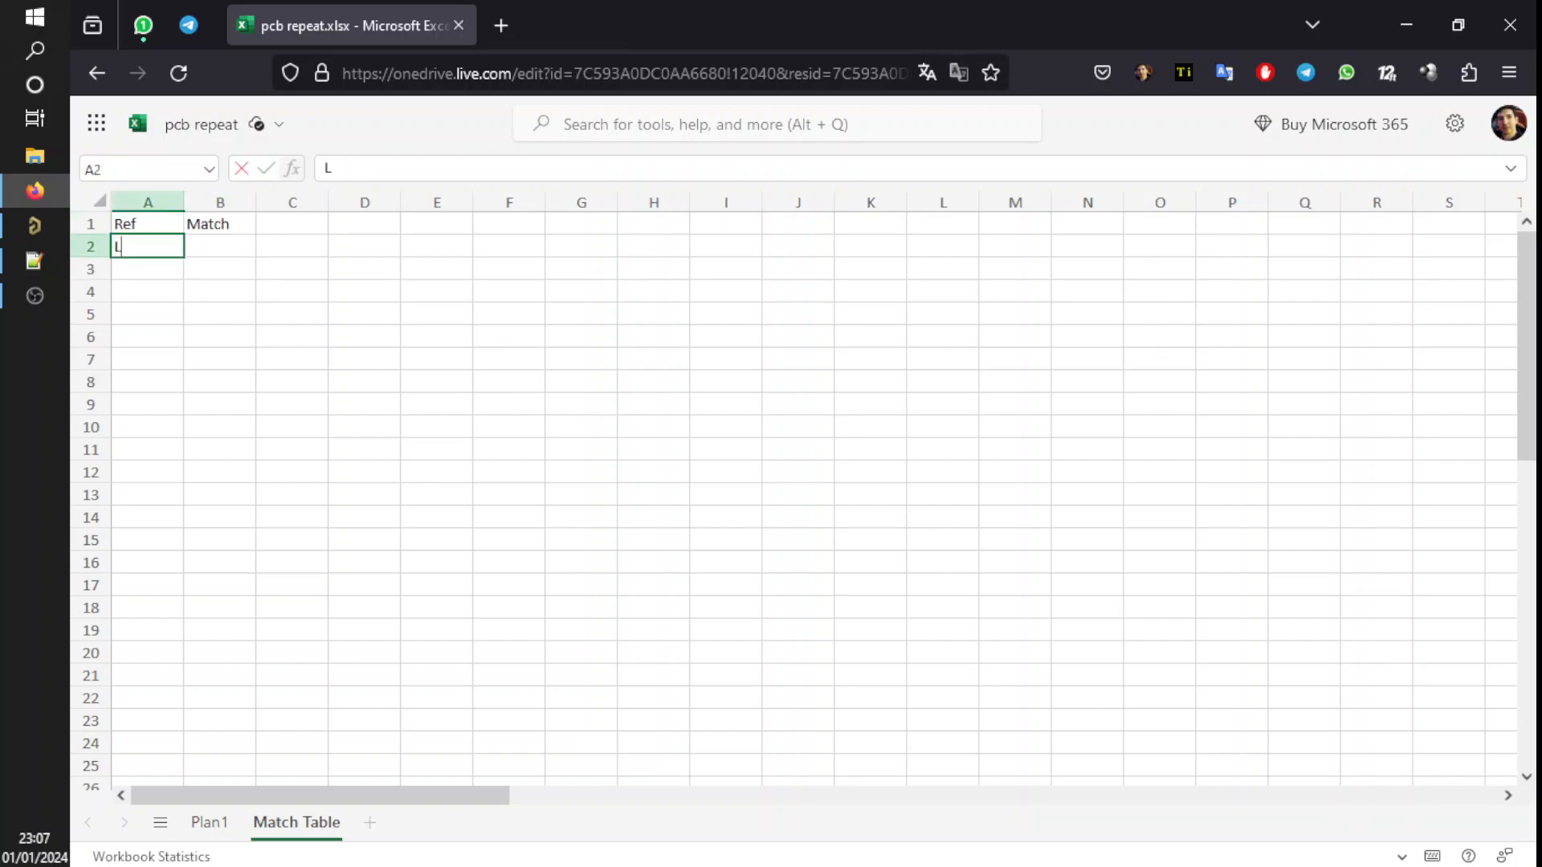
key("Tab")
type("L")
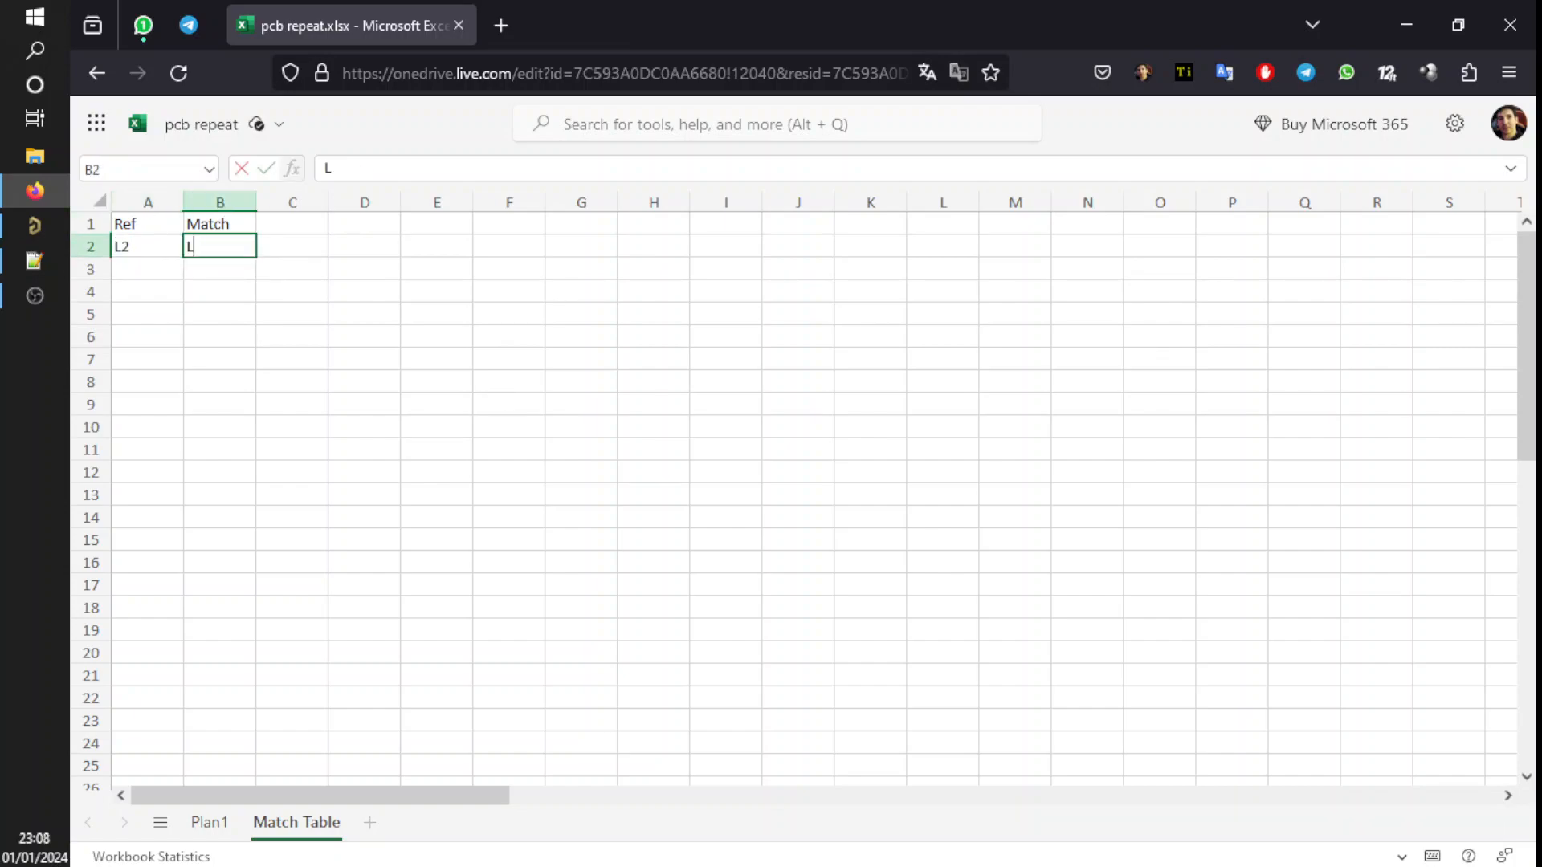
type("4")
key("Return")
key("Left")
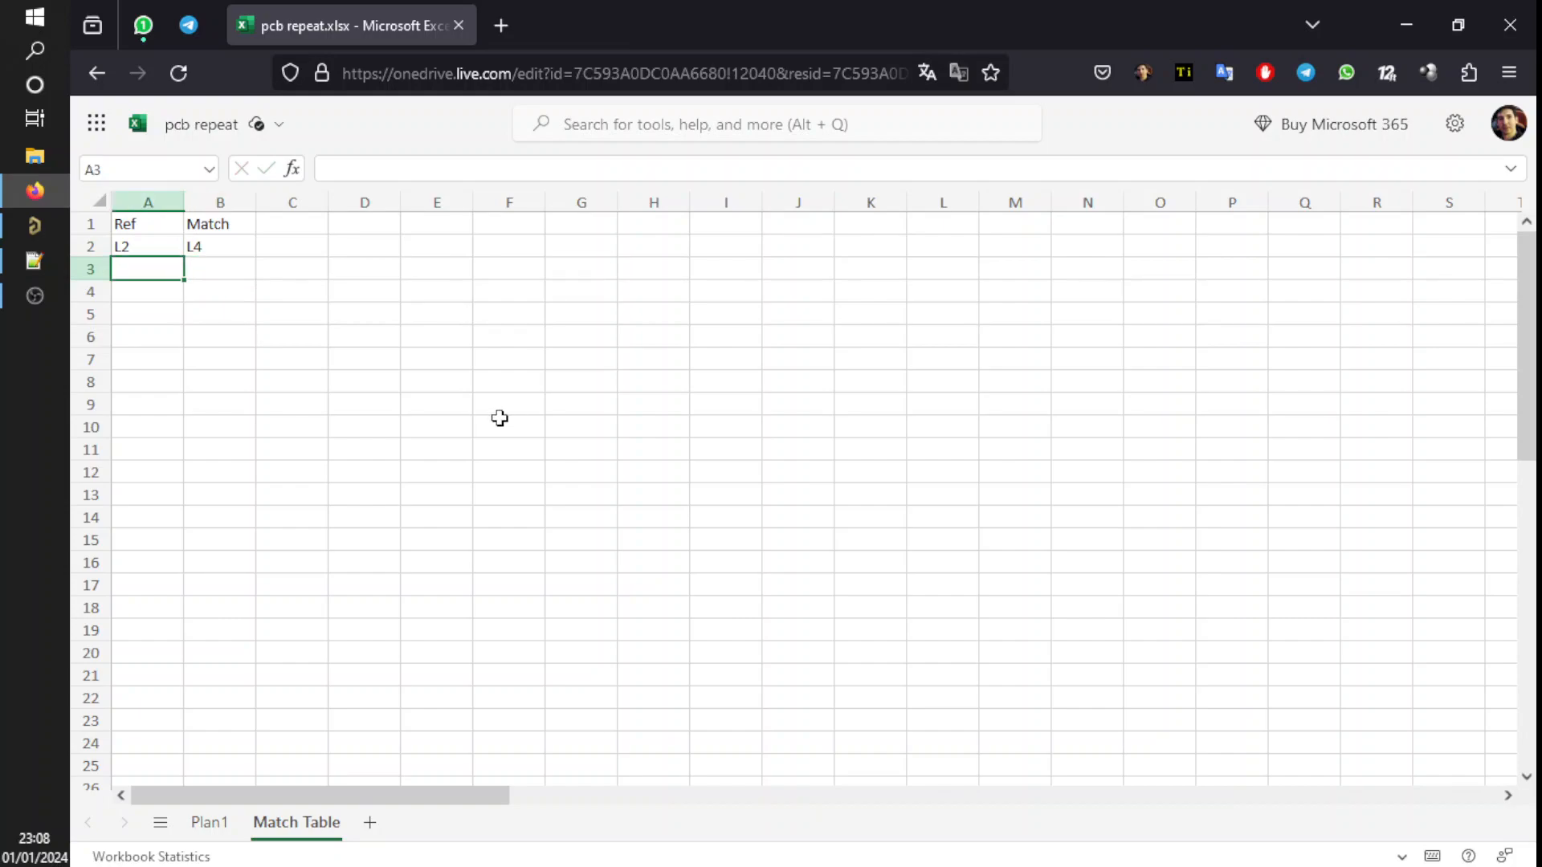
- Look up C1's counterpart in the 5 V schematic circuit and add the pair C1 and C9 in the Match Table's row 3
left_click(35, 225)
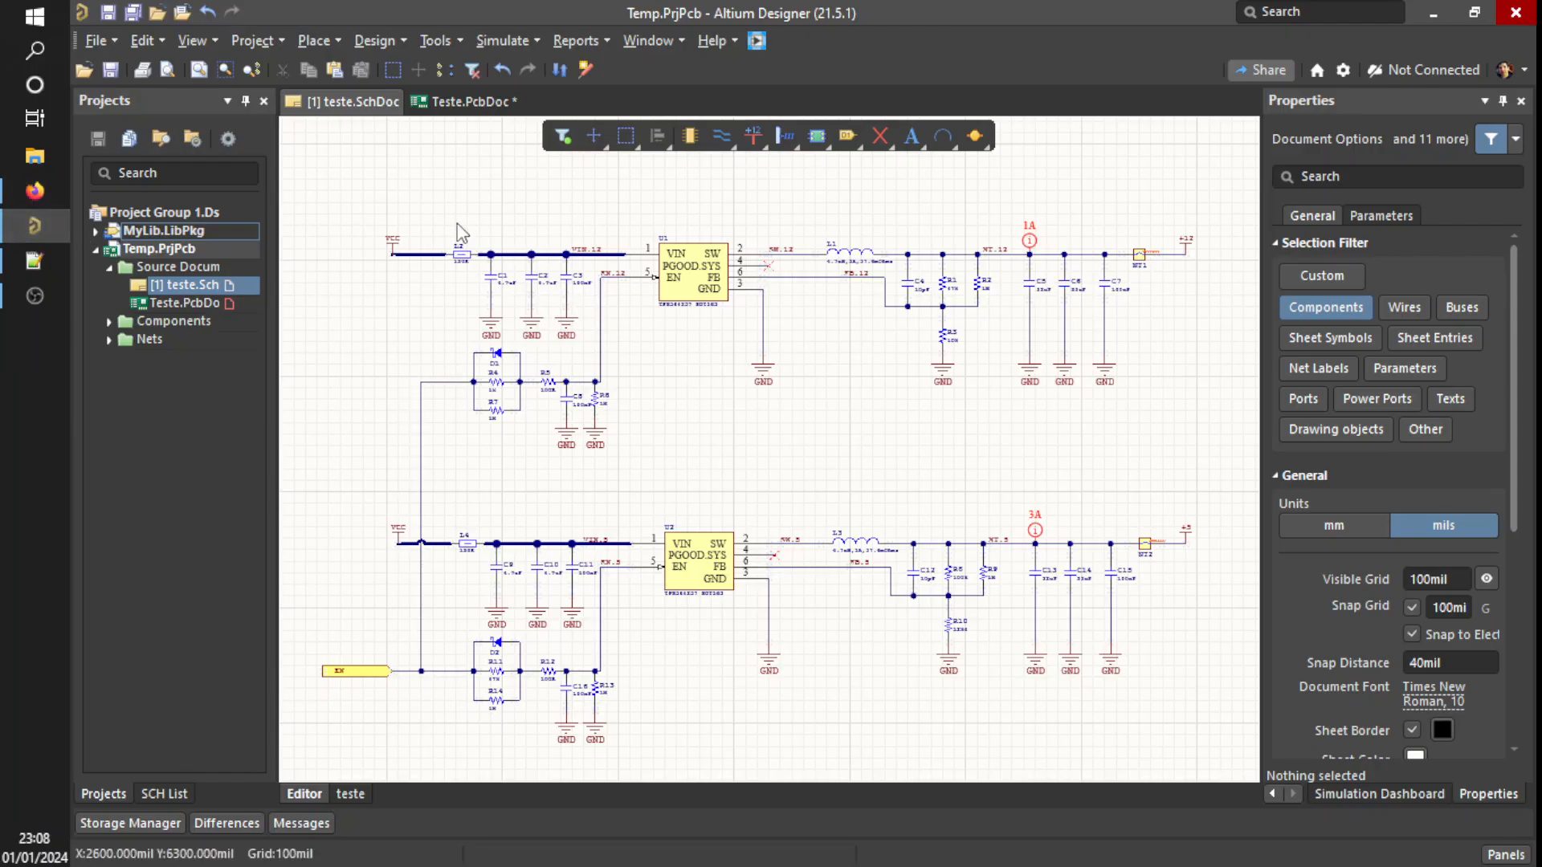
scroll(456, 230, "up", 2, "ctrl")
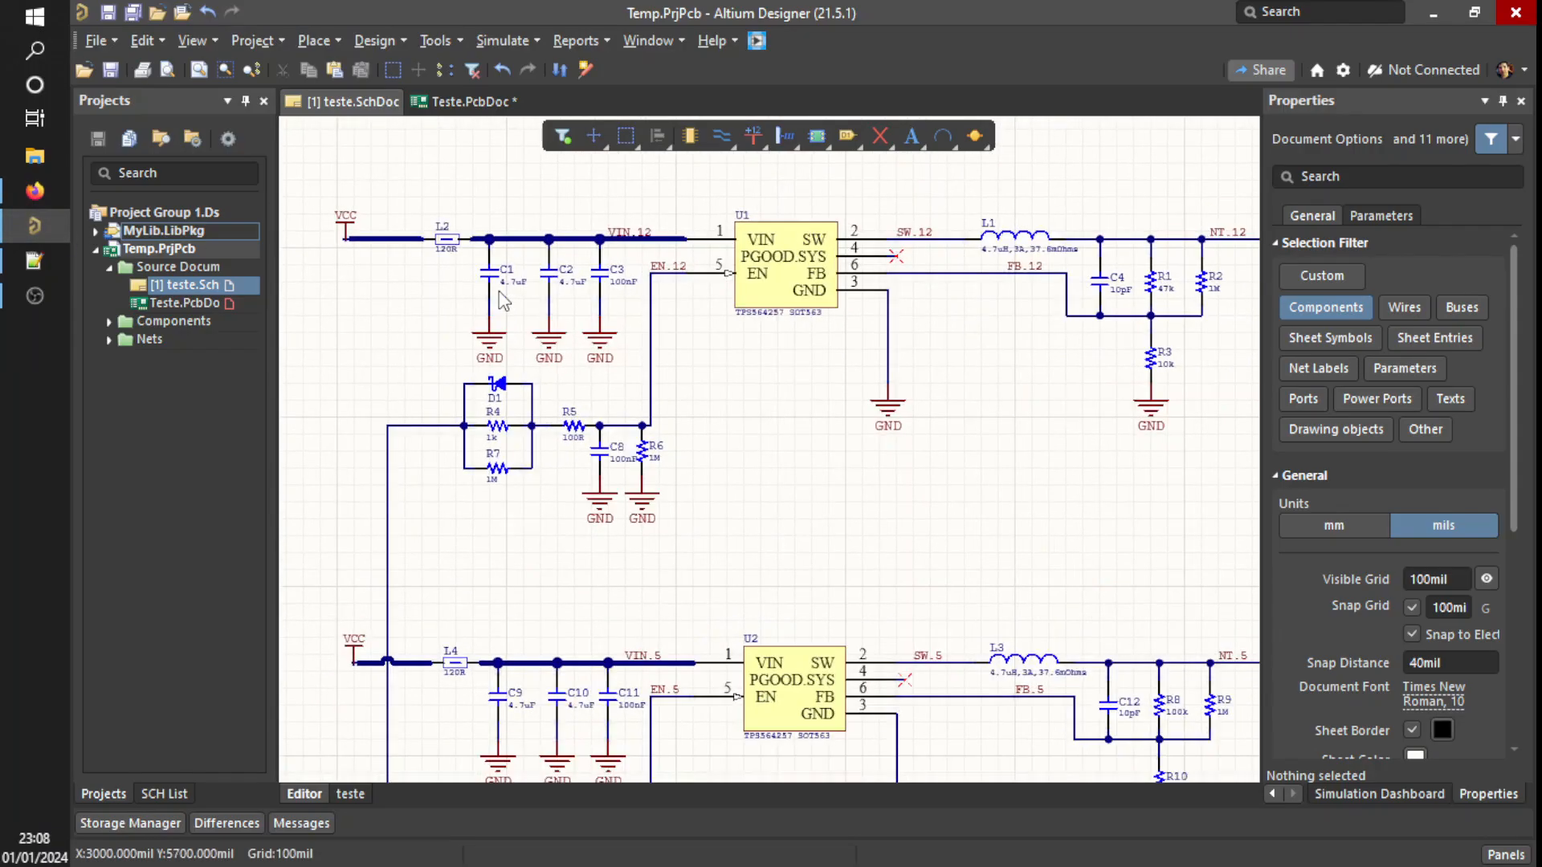
left_click(32, 210)
type("C1")
key("Tab")
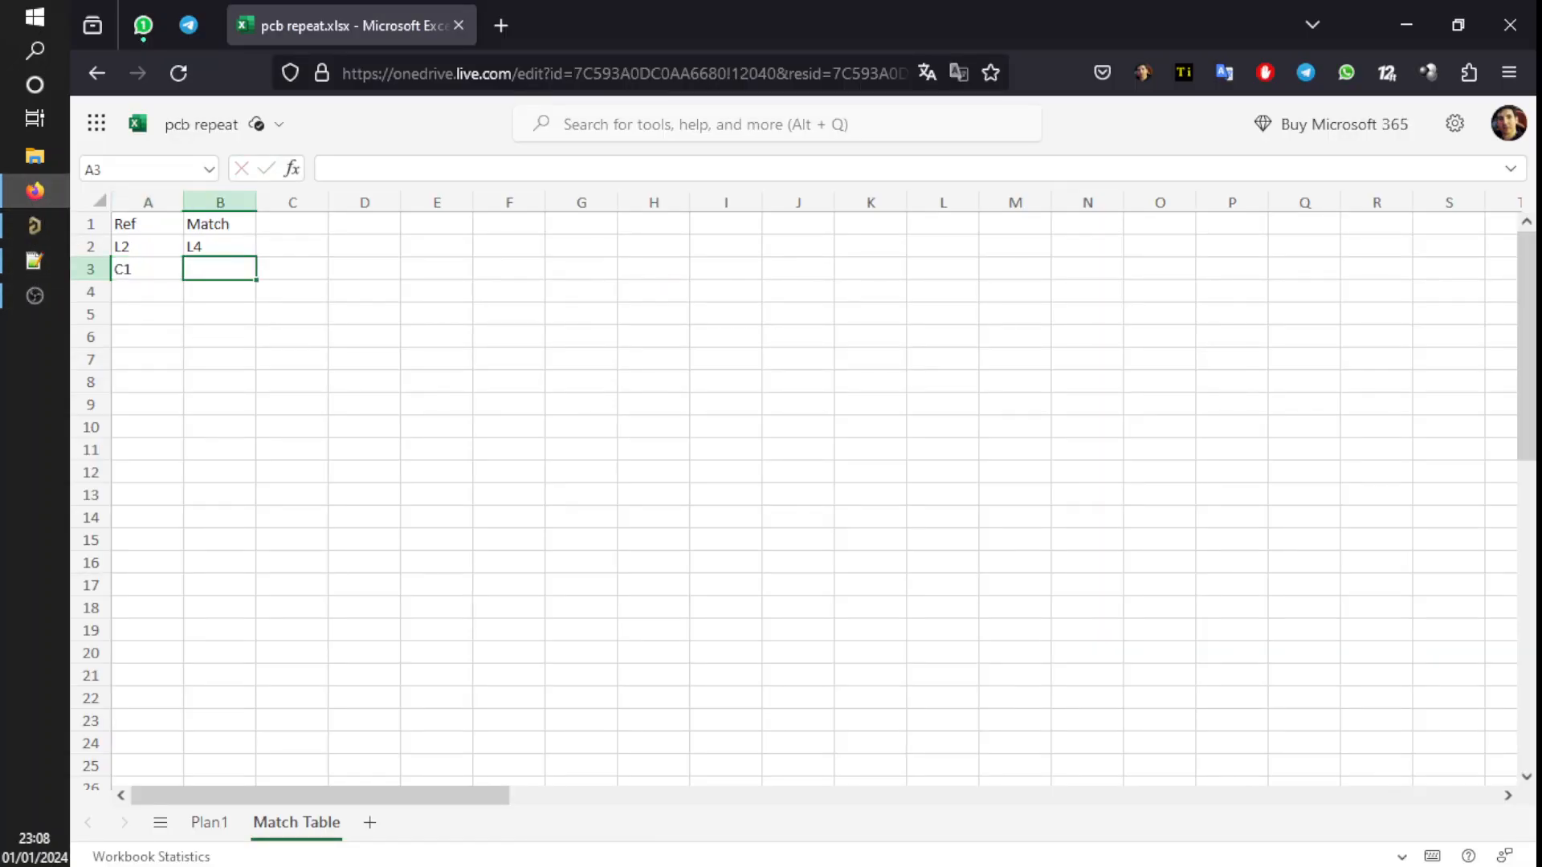
type("C9")
key("Return")
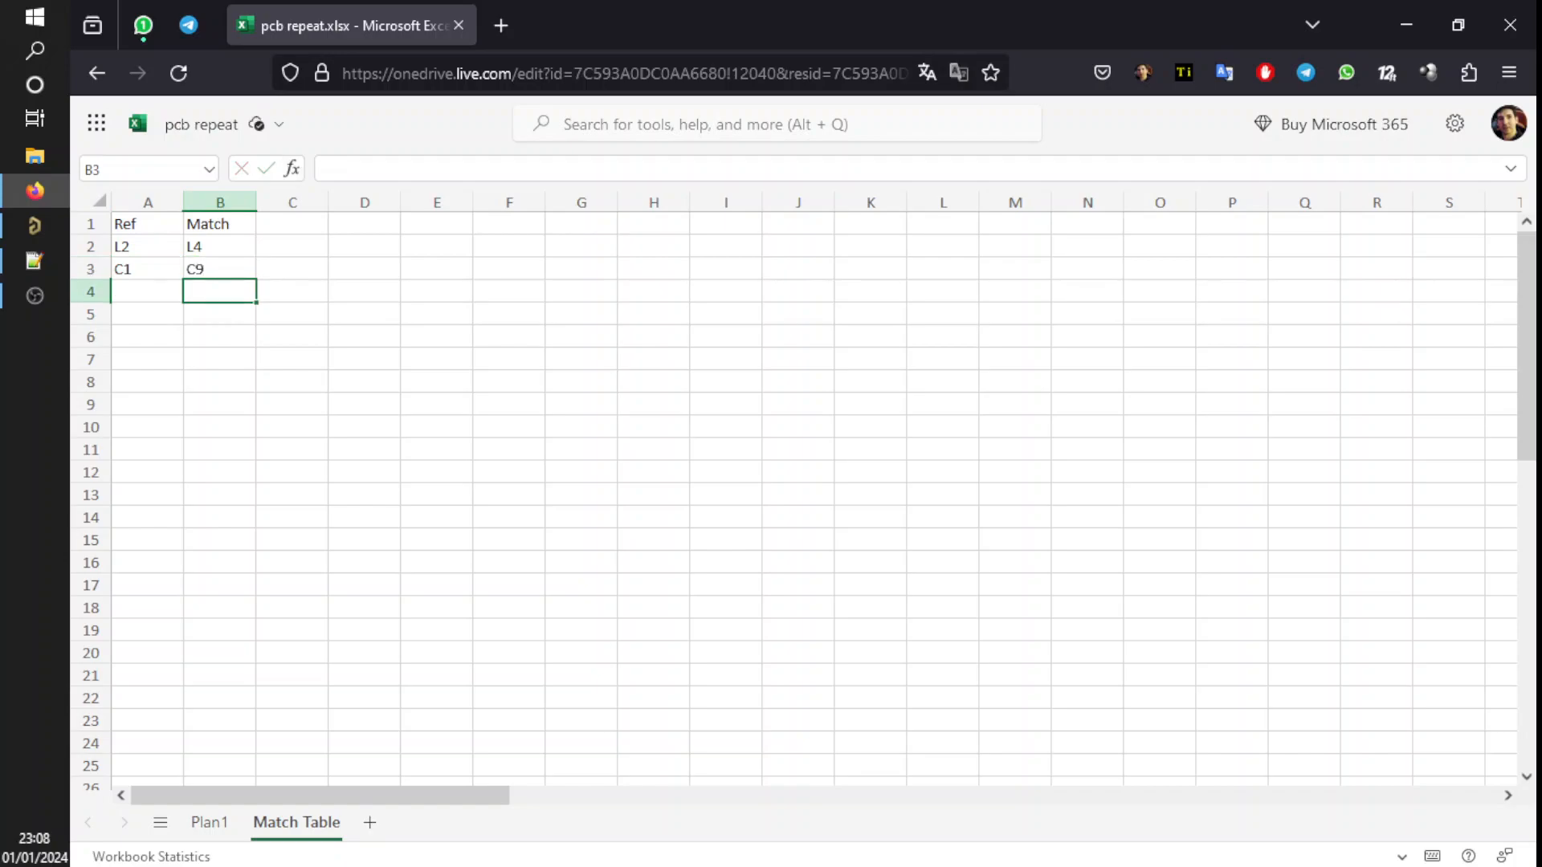
- Paste the prepared Ref and Match list, running from U1–U2 to C1–C9, into the Match Table starting at cell A2
left_click_drag(125, 245, 221, 466)
left_click(365, 404)
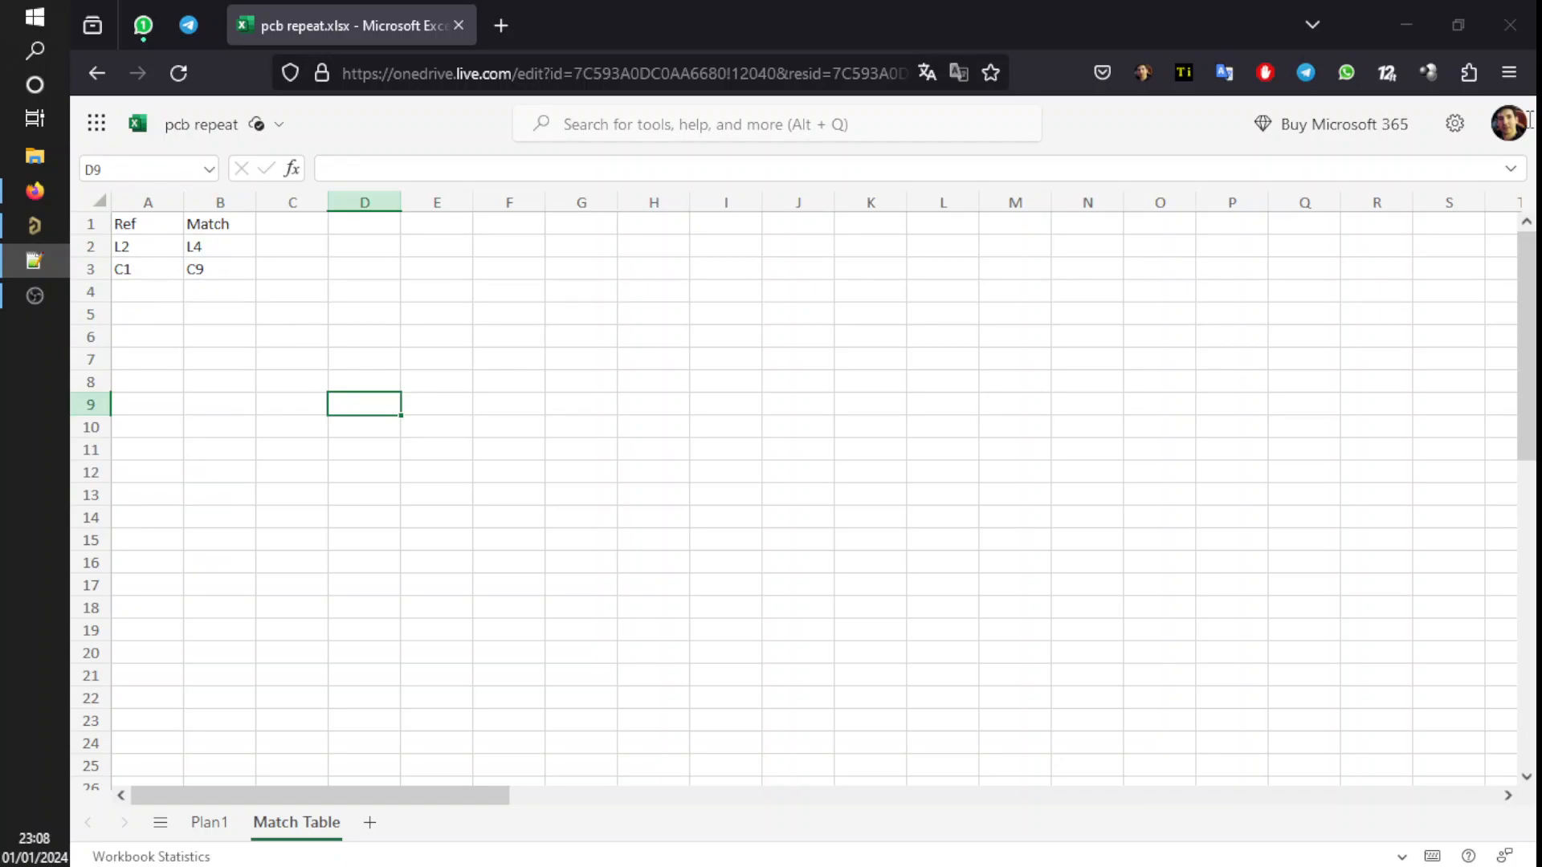
left_click(144, 256)
type("U1\tU2 R7\tR14 R6\tR13 R5\tR12 R4\tR11 R3\tR10 R2\tR9 R1\tR8 NT1\tNT2 L2\tL4 L1\tL3 D1\tD2 C8\tC16 C7\tC15 C6\tC14 C5\tC13 C4\tC12 C3\tC11 C2\tC10 C1\tC9")
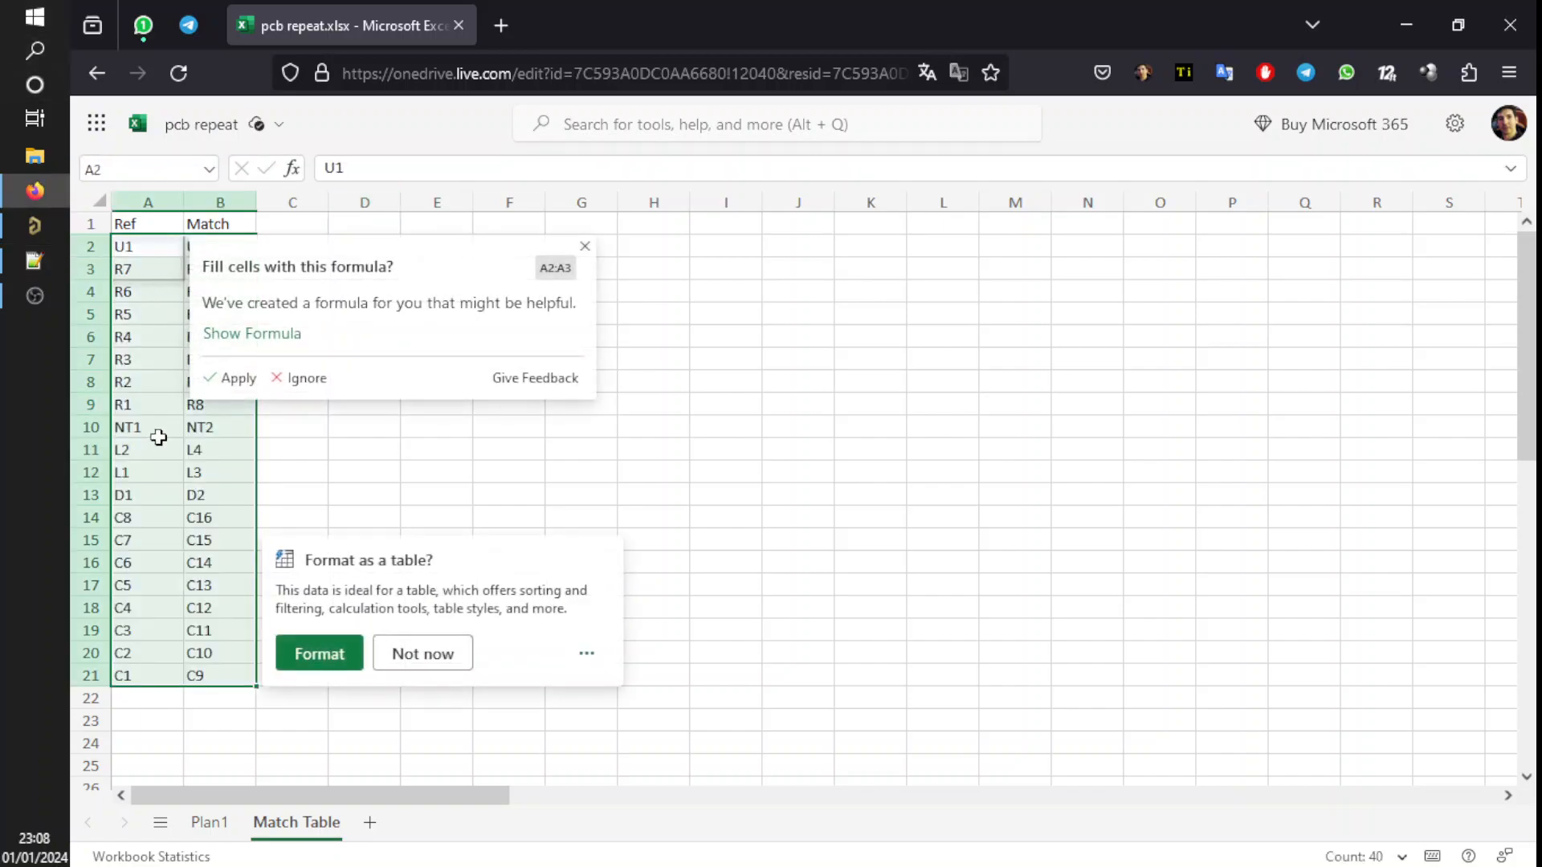
- Dismiss the formula and table-format suggestions, and review the Ref and Match pairs in A2:B21
left_click(158, 436)
left_click_drag(203, 654, 155, 593)
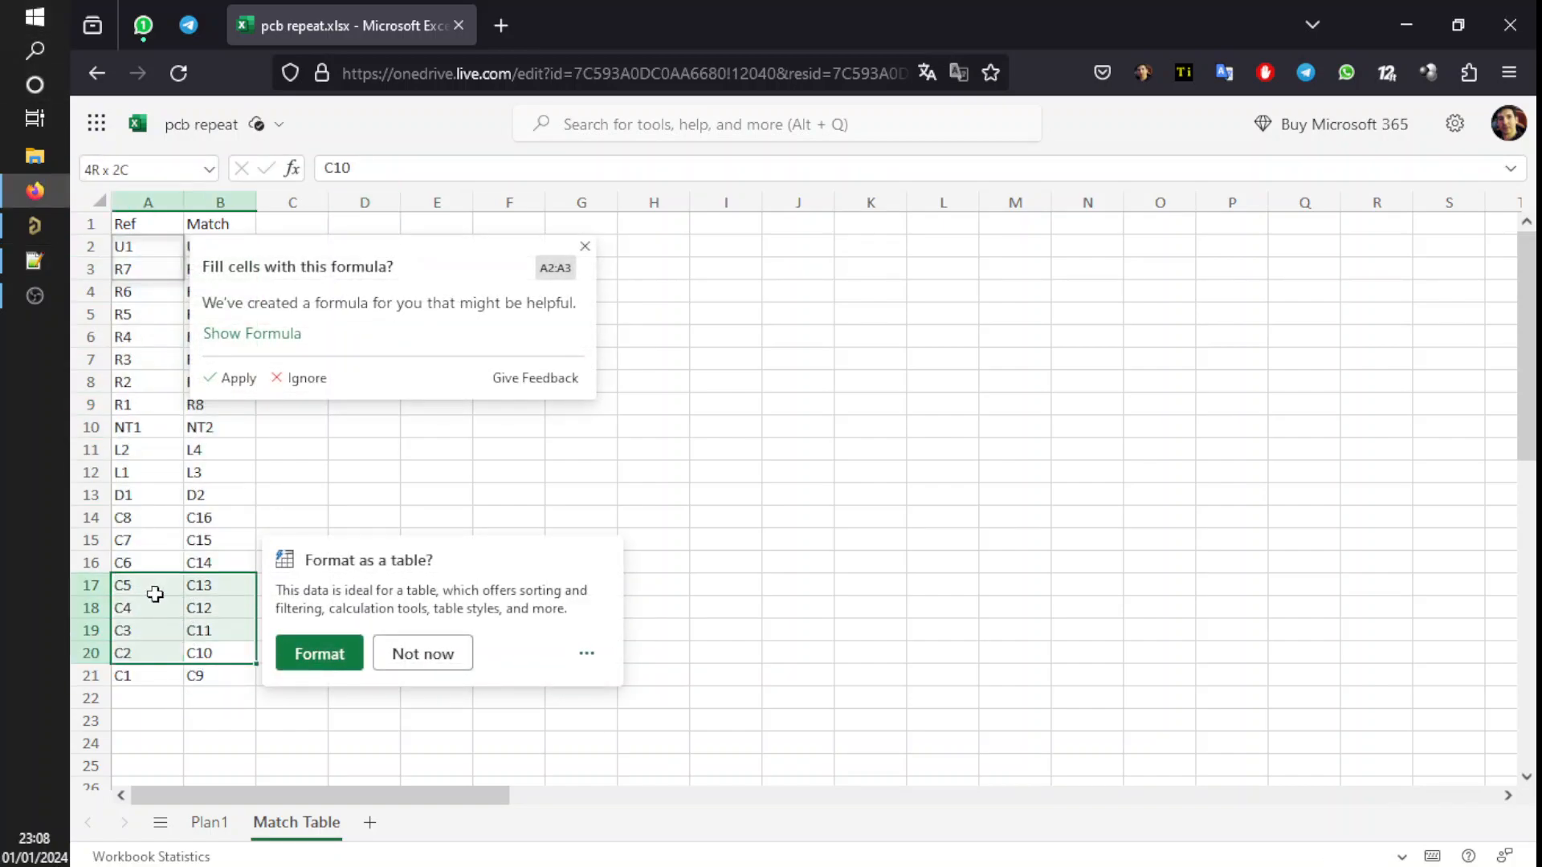
left_click(584, 242)
left_click(672, 315)
left_click_drag(151, 249, 241, 678)
left_click(368, 587)
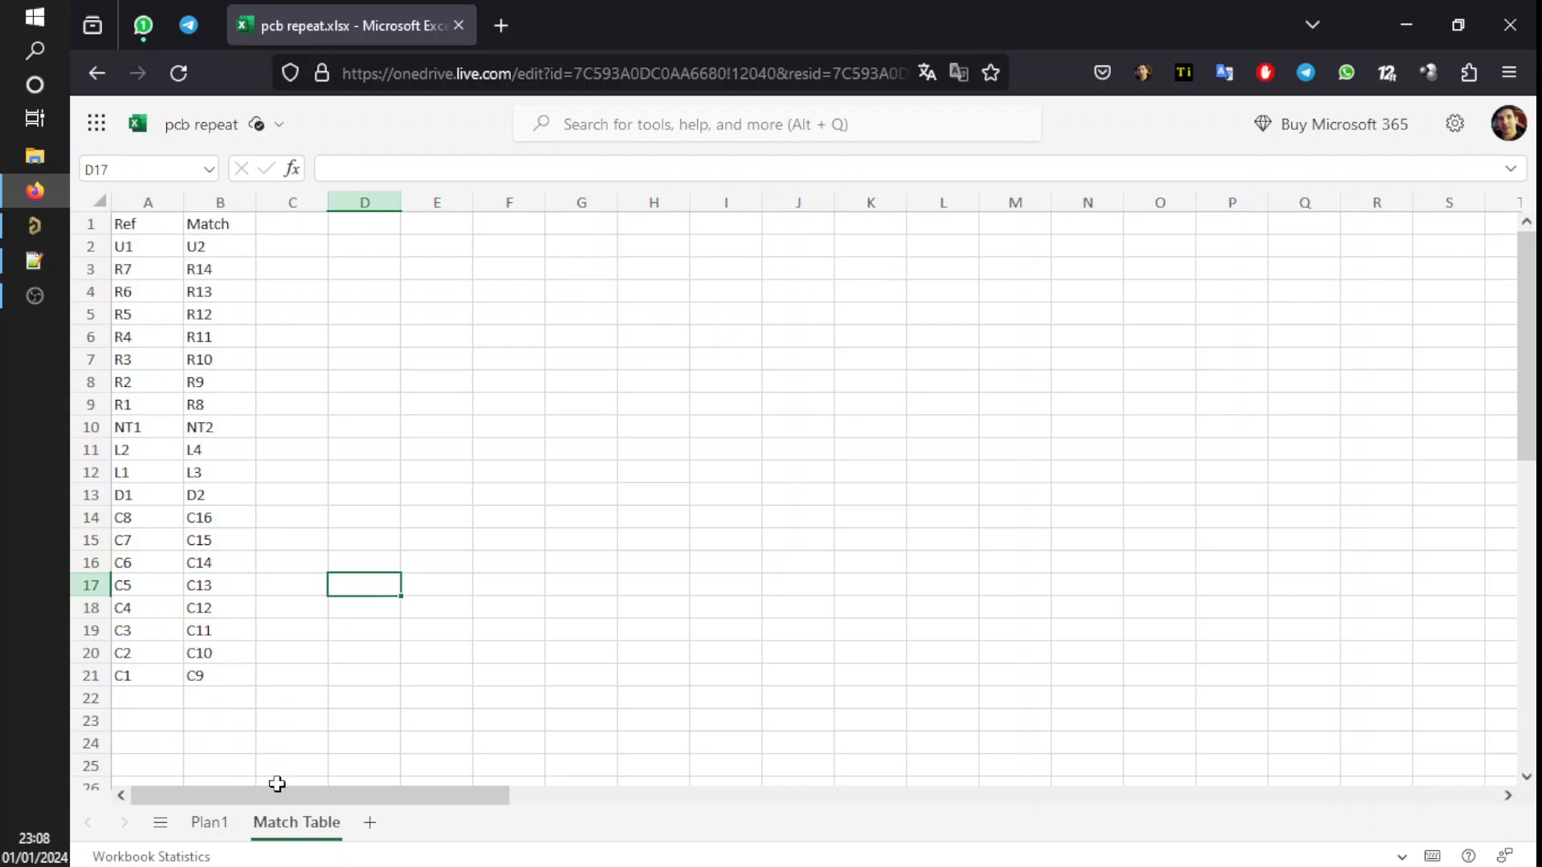
- Open Plan1, switch to Teste.PcbDoc in Altium Designer, and select the placed 12 V components with the PCB List widened to show their placement columns
left_click(208, 823)
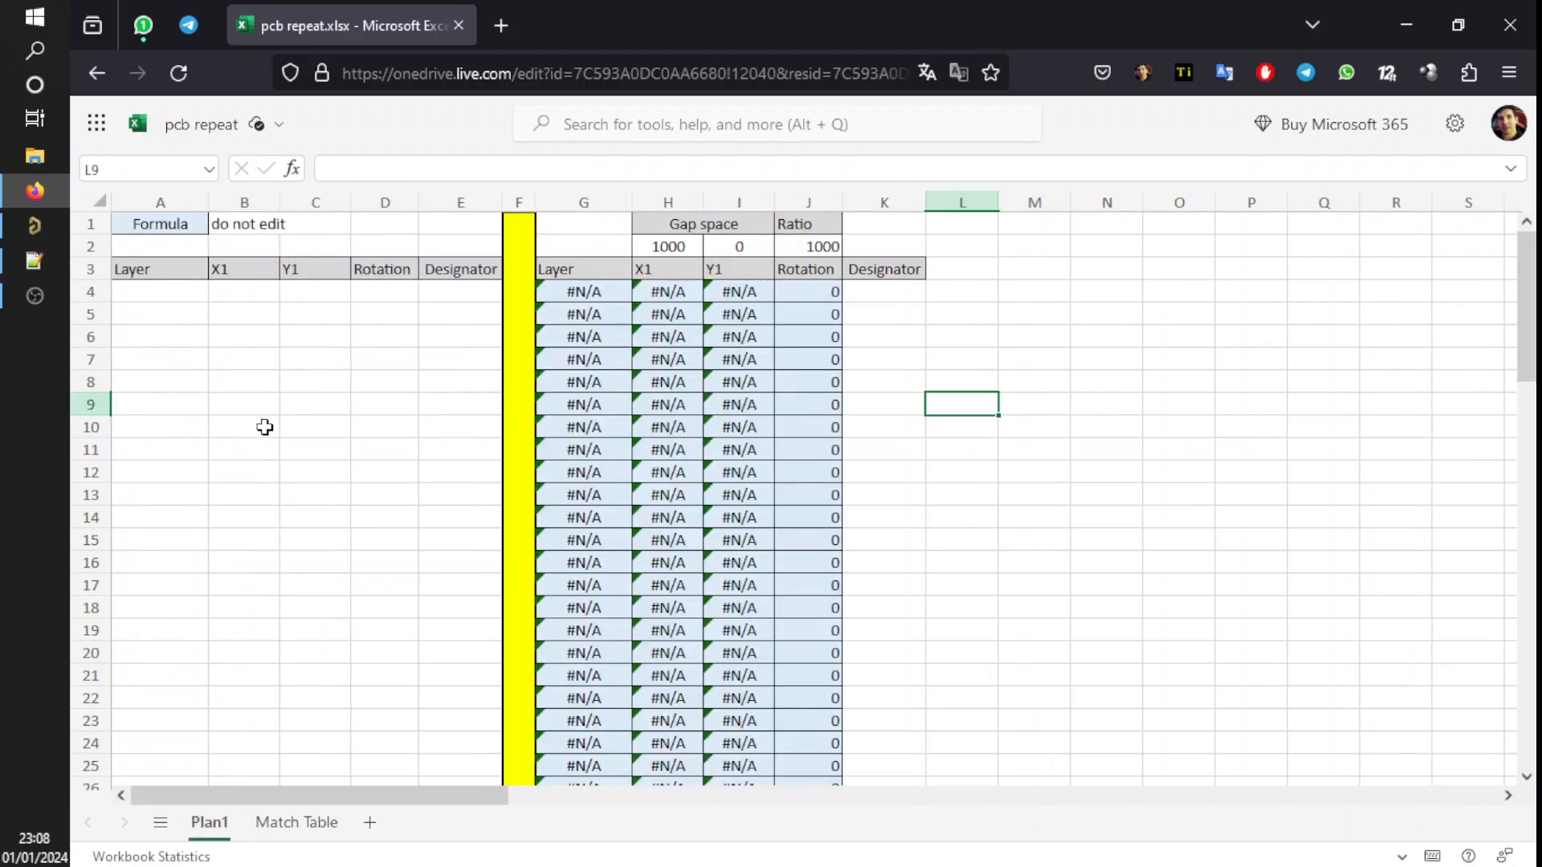
left_click(35, 226)
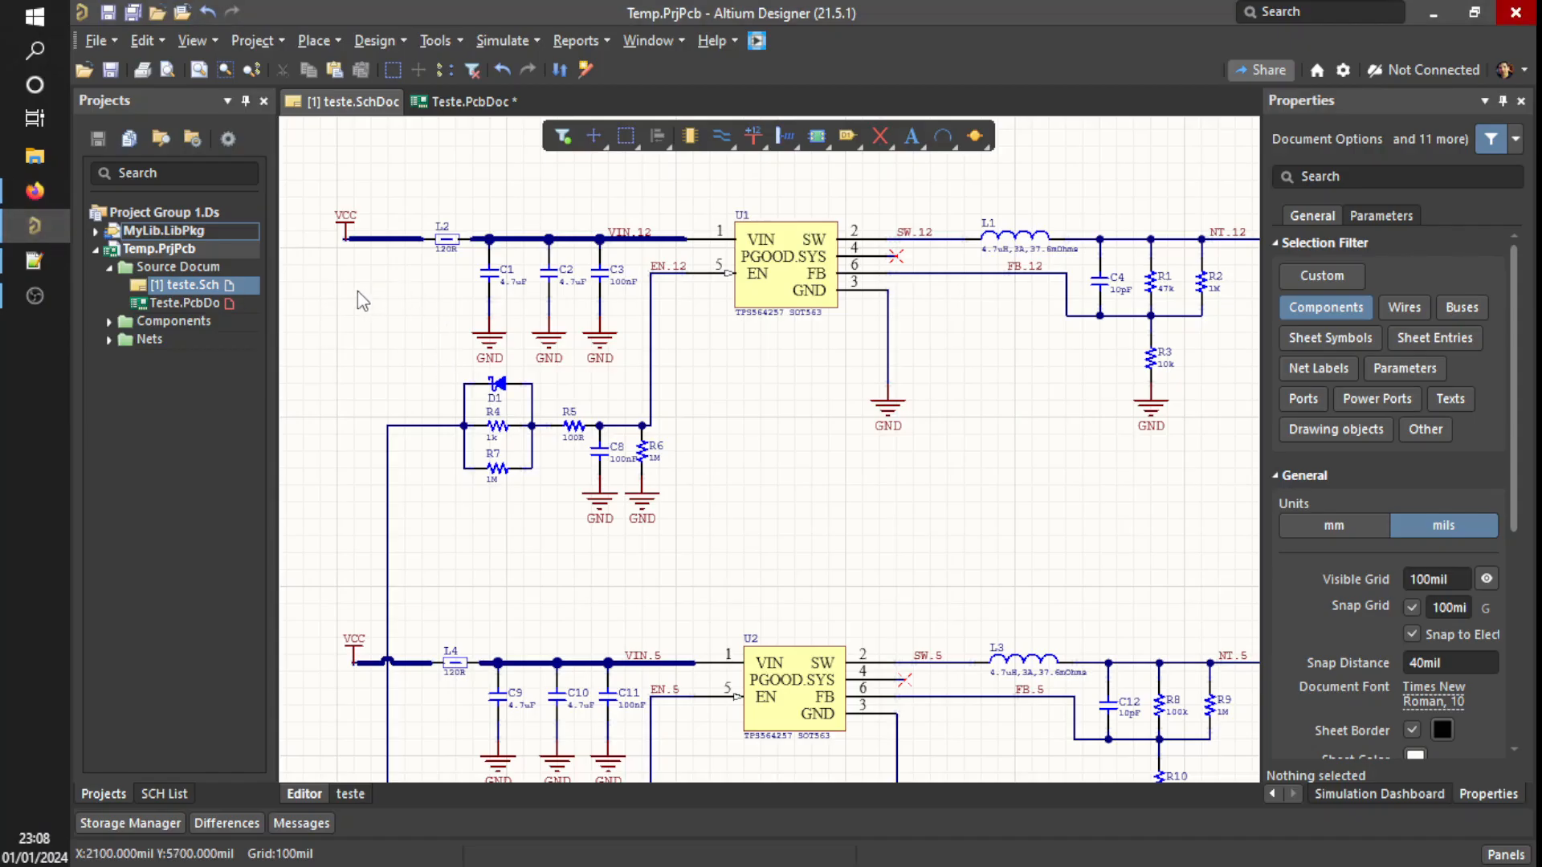
left_click(467, 101)
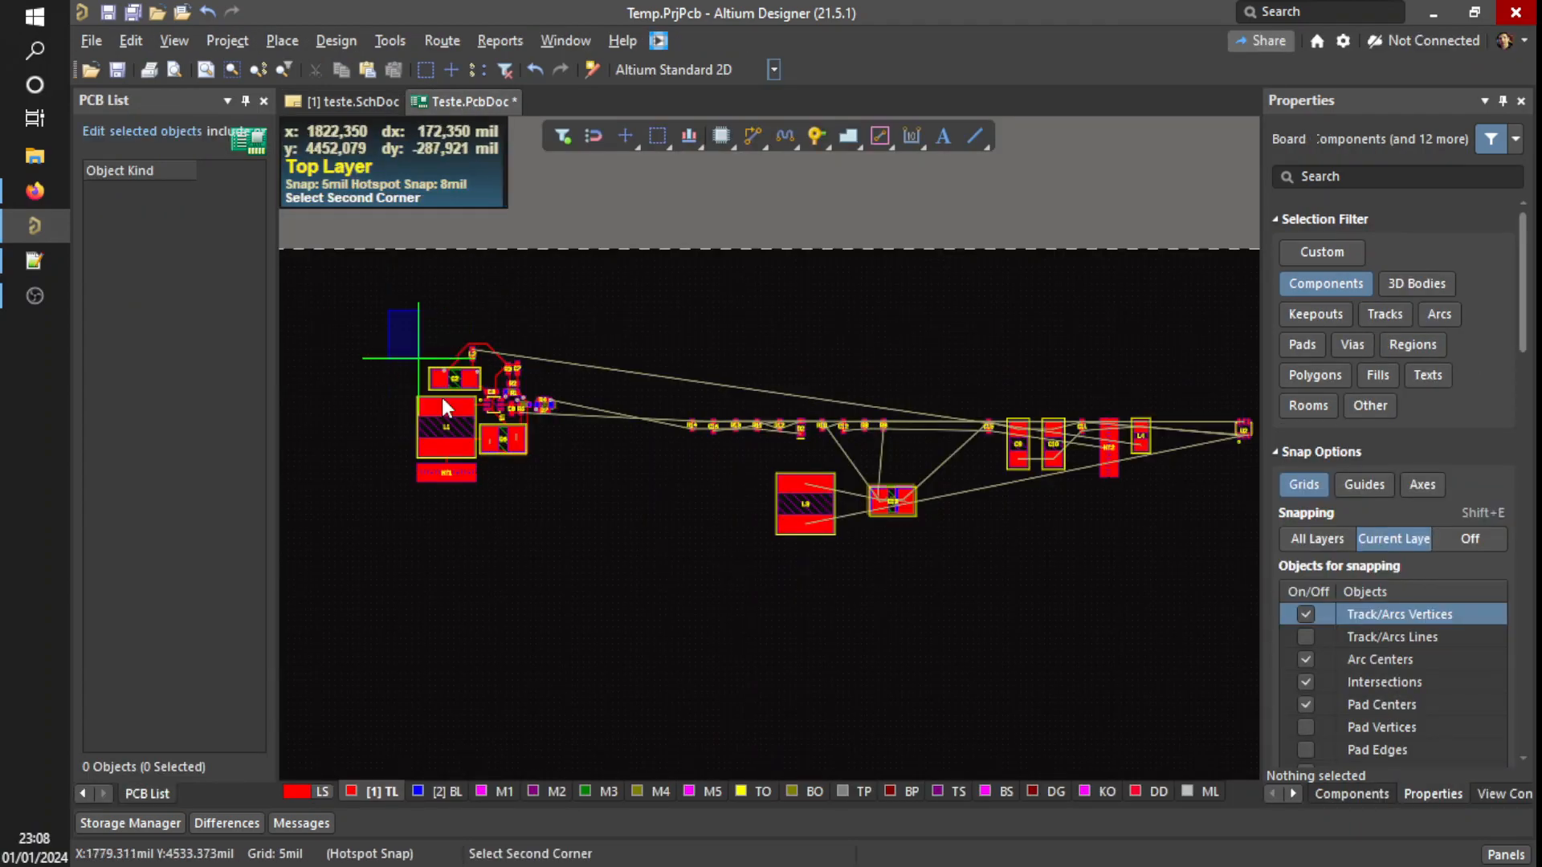
left_click(565, 519)
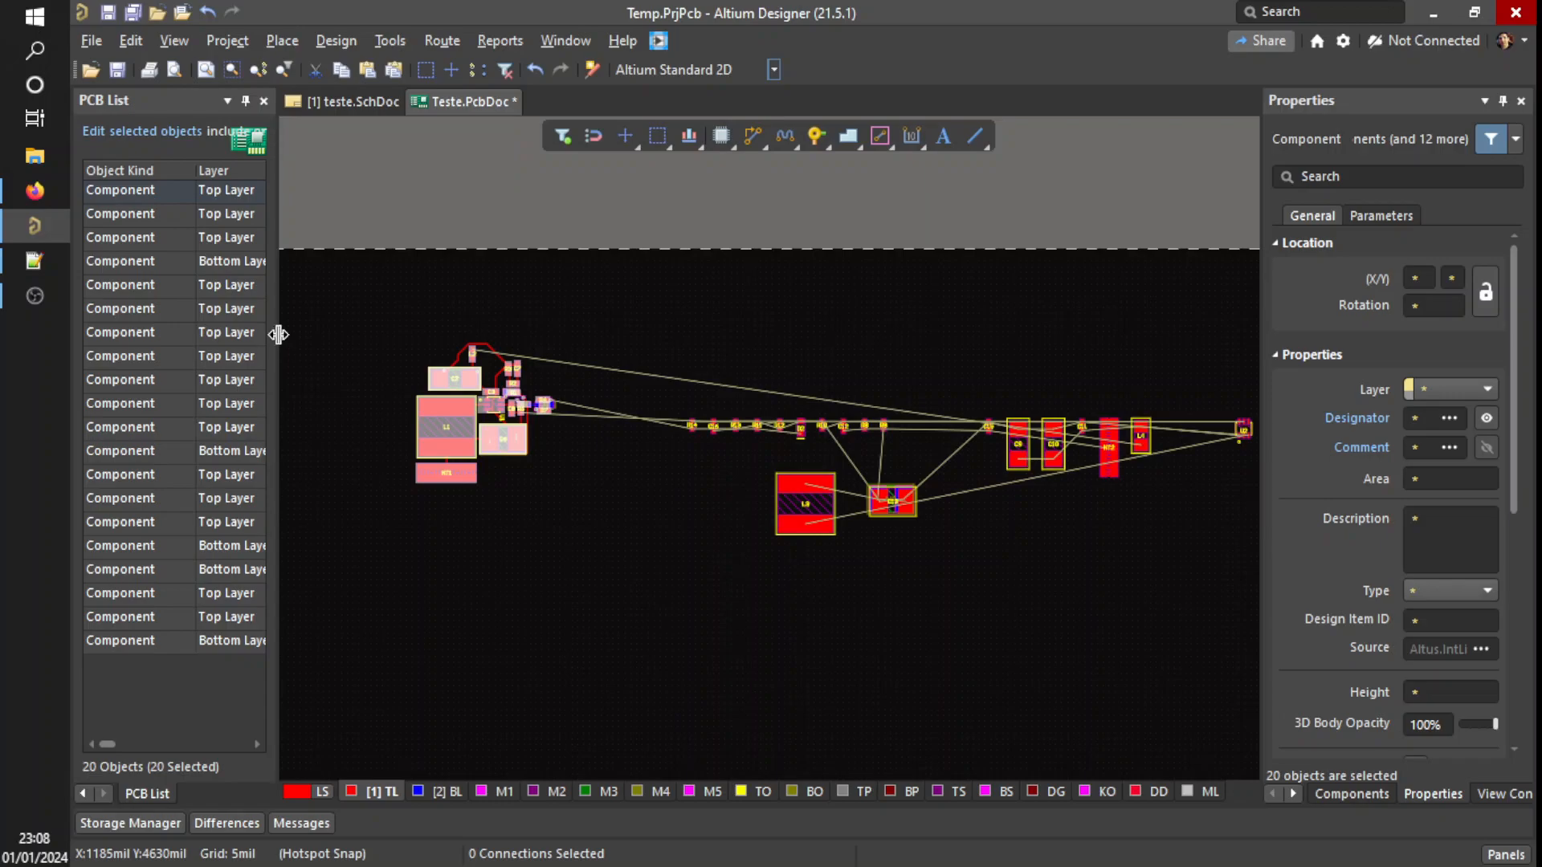
left_click_drag(590, 356, 725, 357)
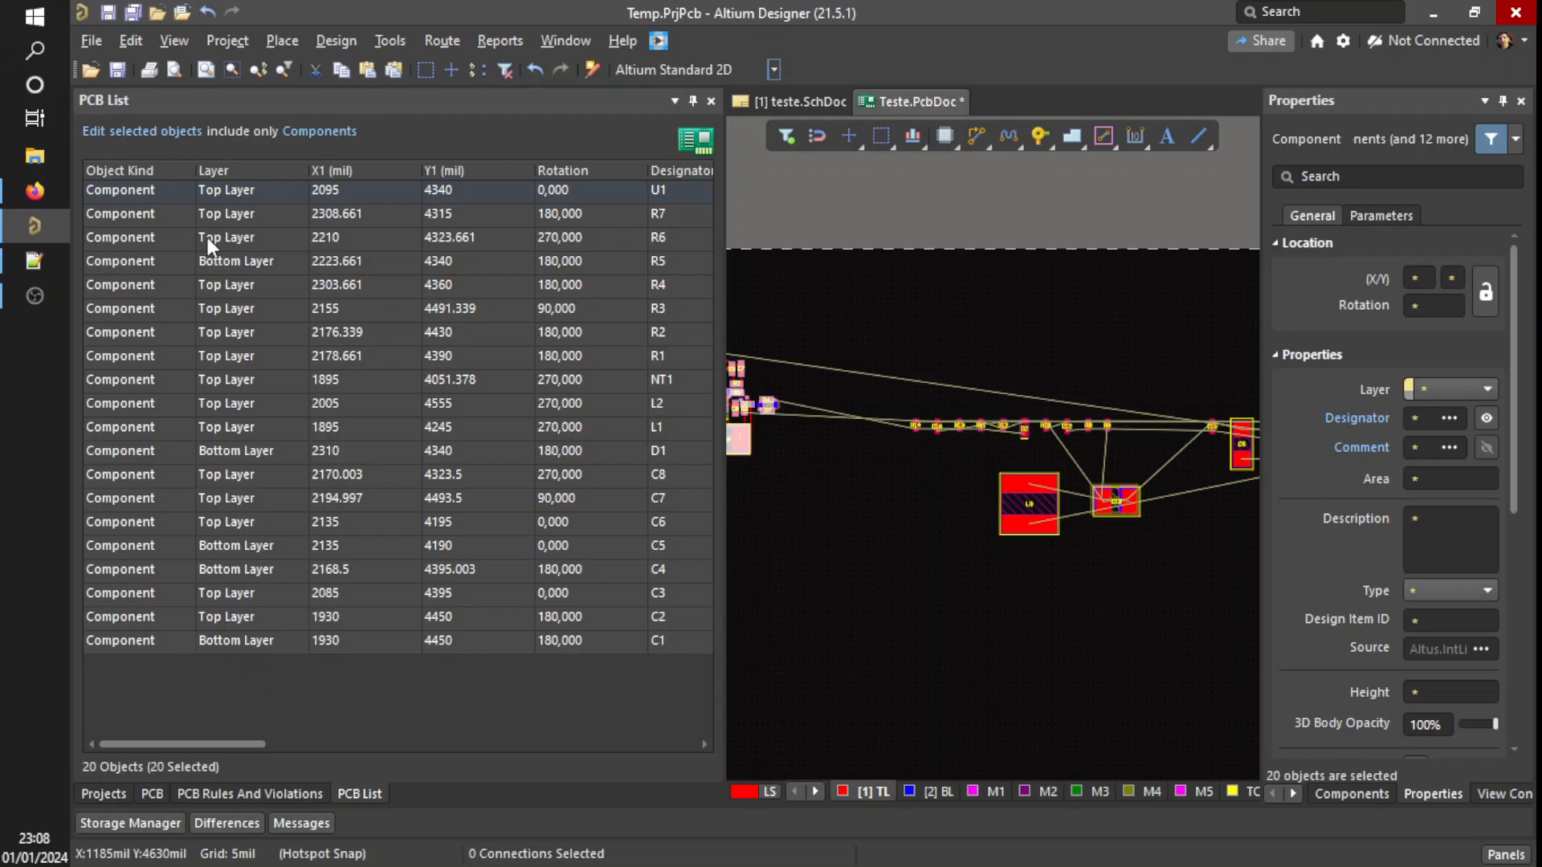
- Copy the Layer through Designator values of all 12 V components from the PCB List into Plan1, starting at cell A4
left_click(35, 190)
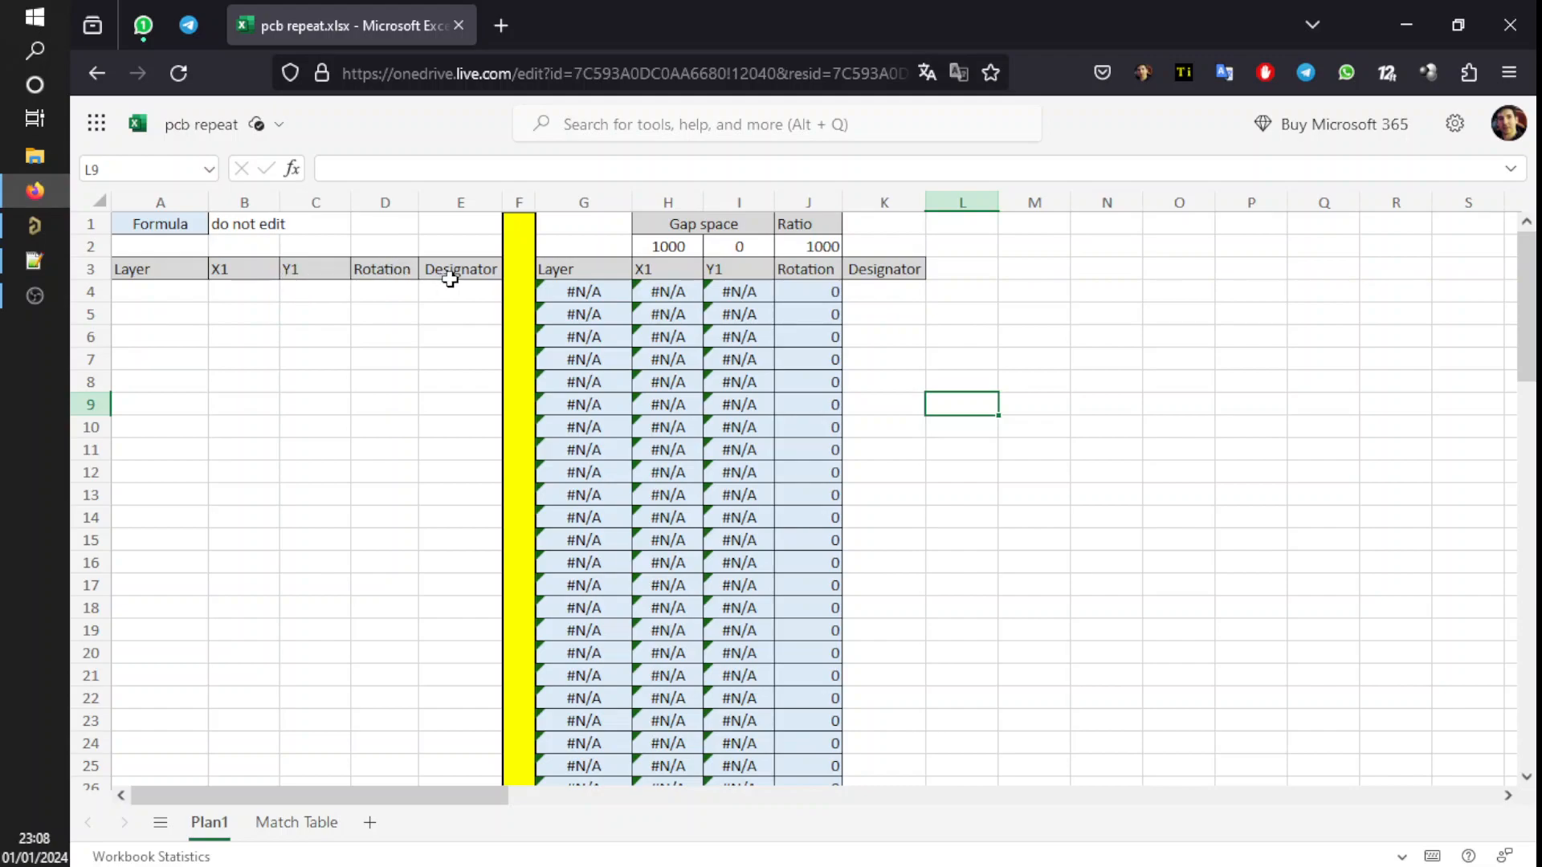
left_click(41, 228)
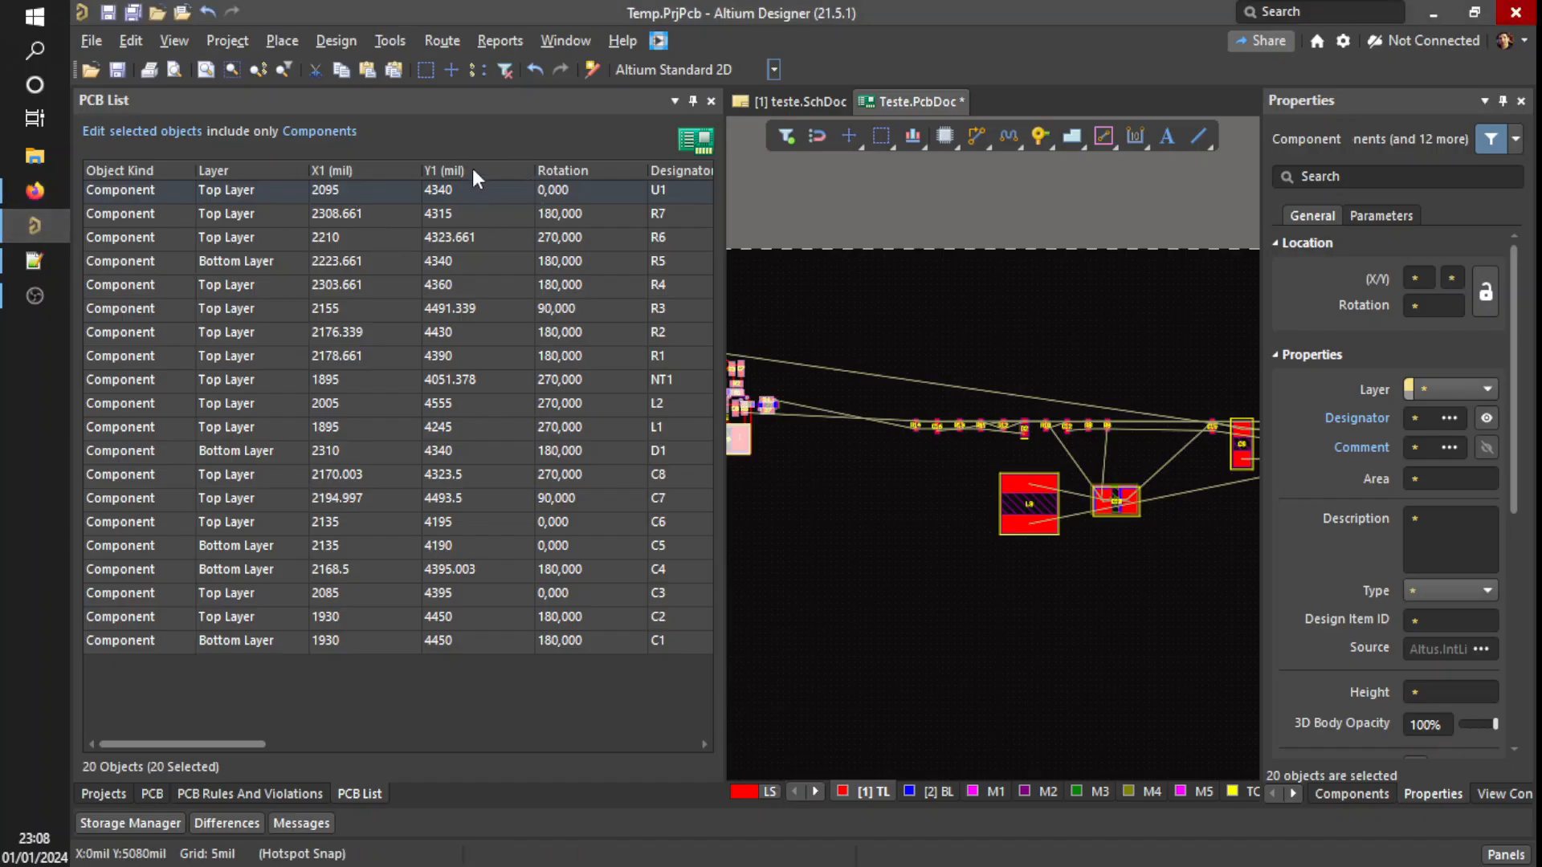
left_click_drag(247, 185, 652, 644)
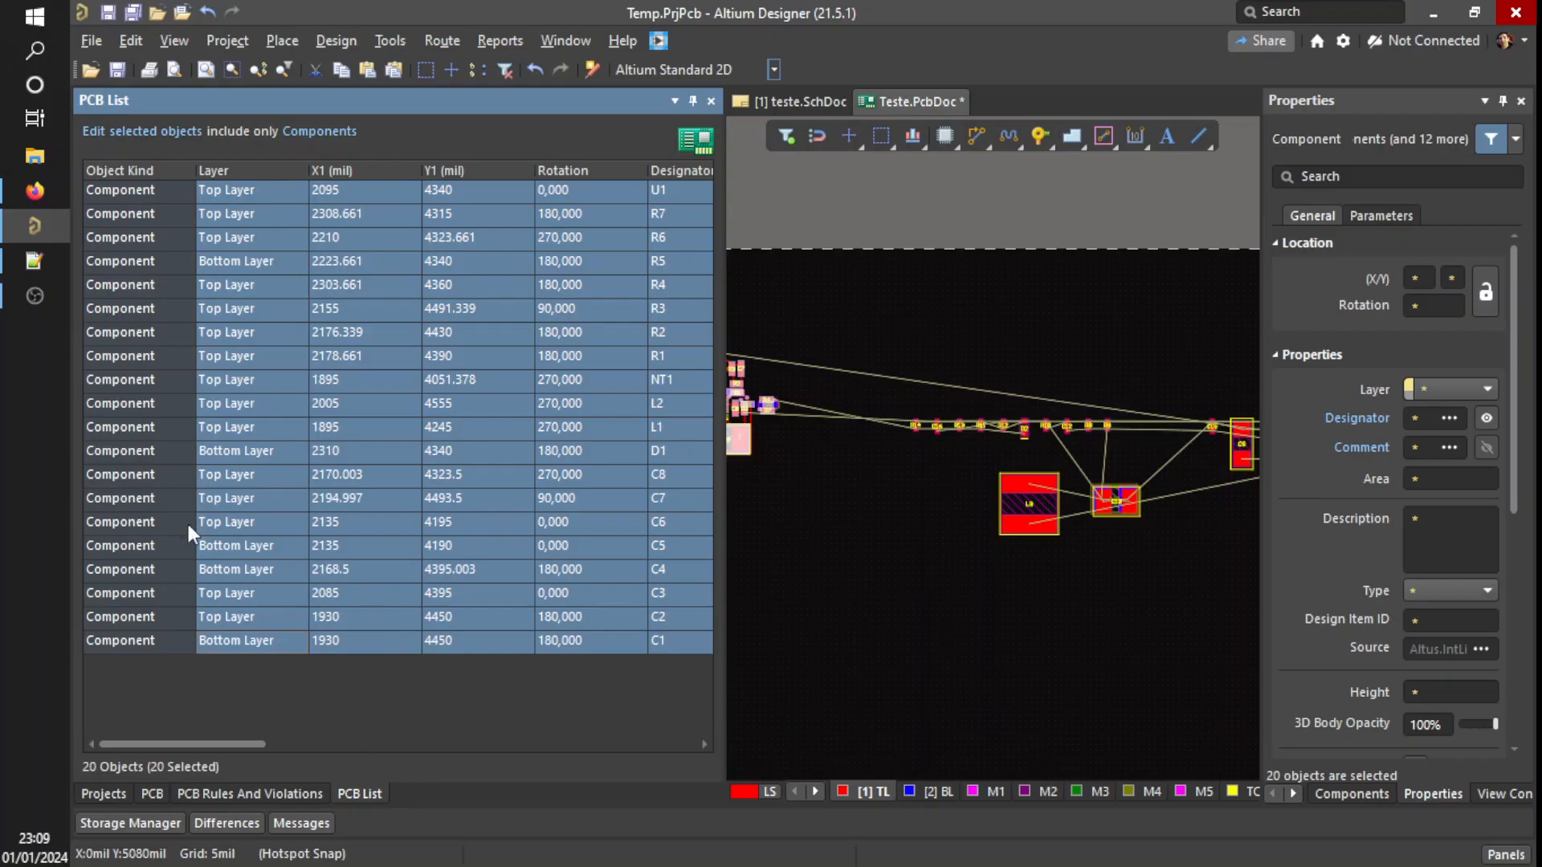
left_click(34, 190)
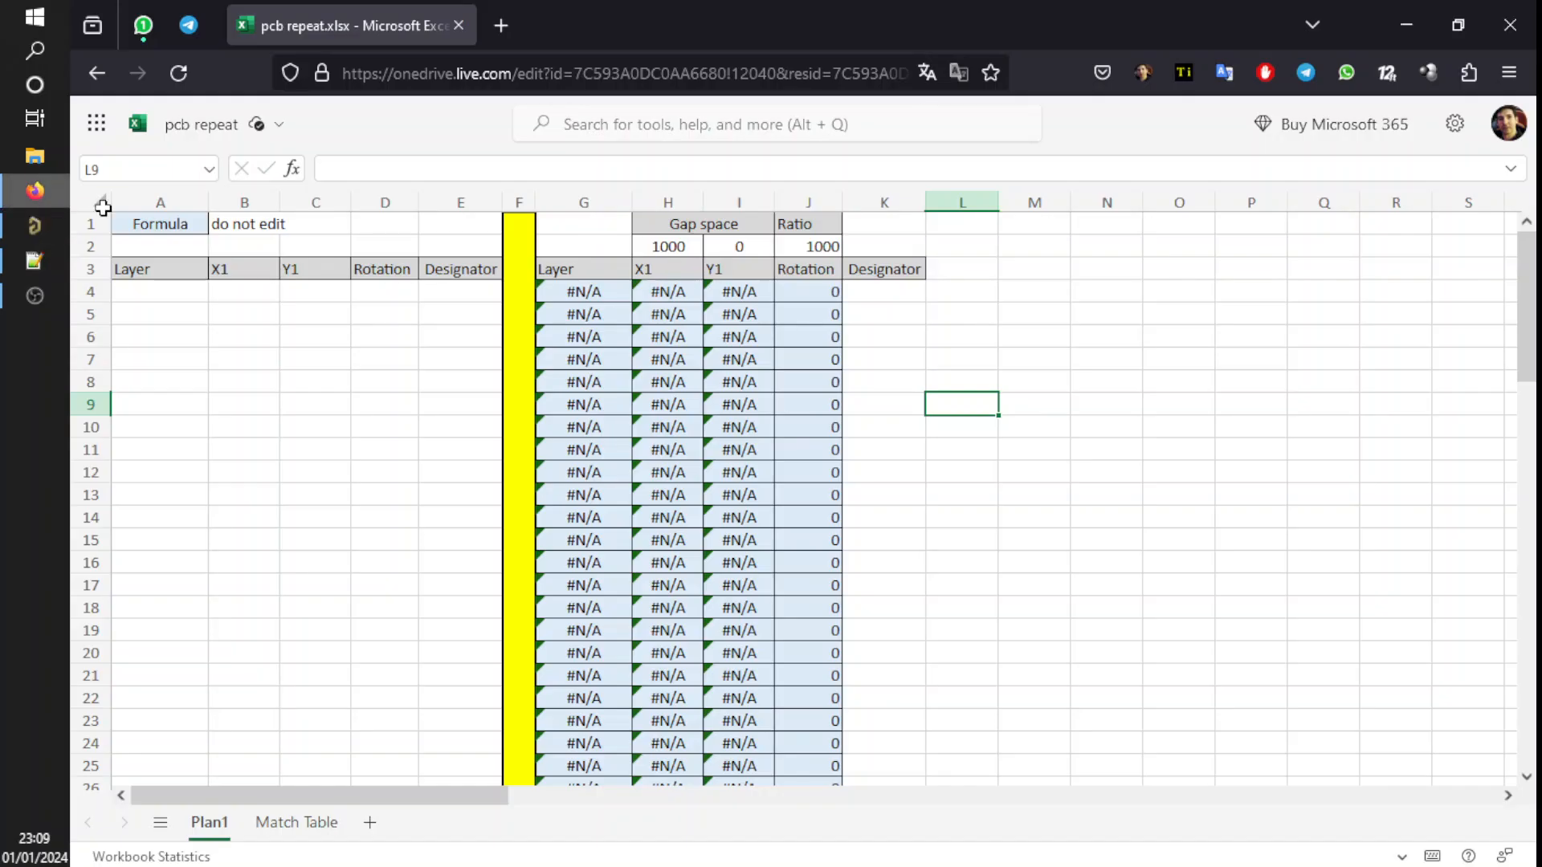
left_click(169, 290)
key("ctrl+v")
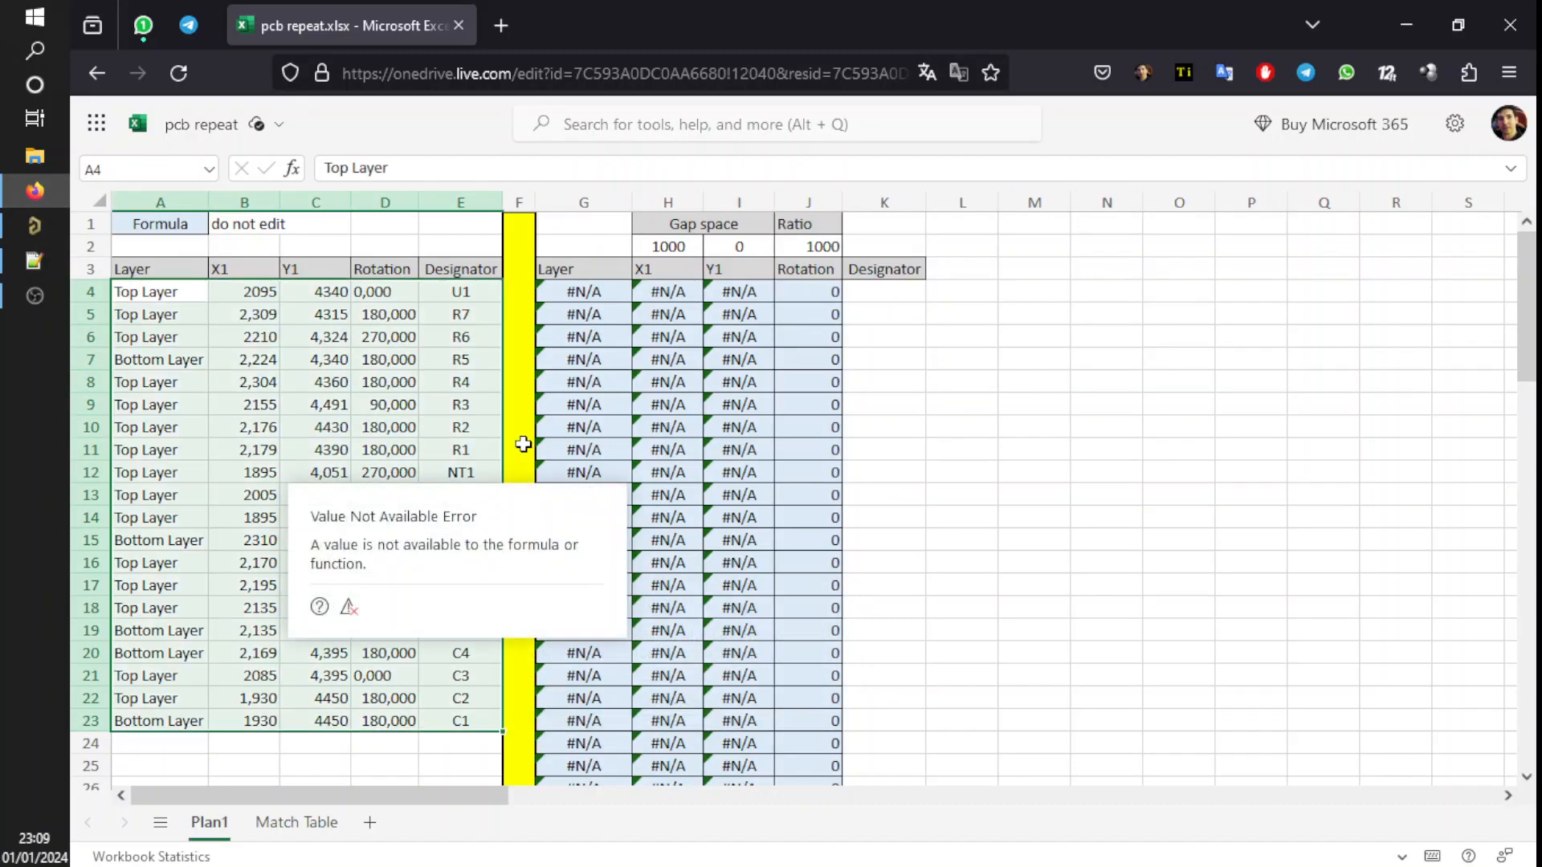
- Examine Plan1's pasted reference rows A4:E23, the formula columns G to J, and the empty Designator column K
left_click(964, 495)
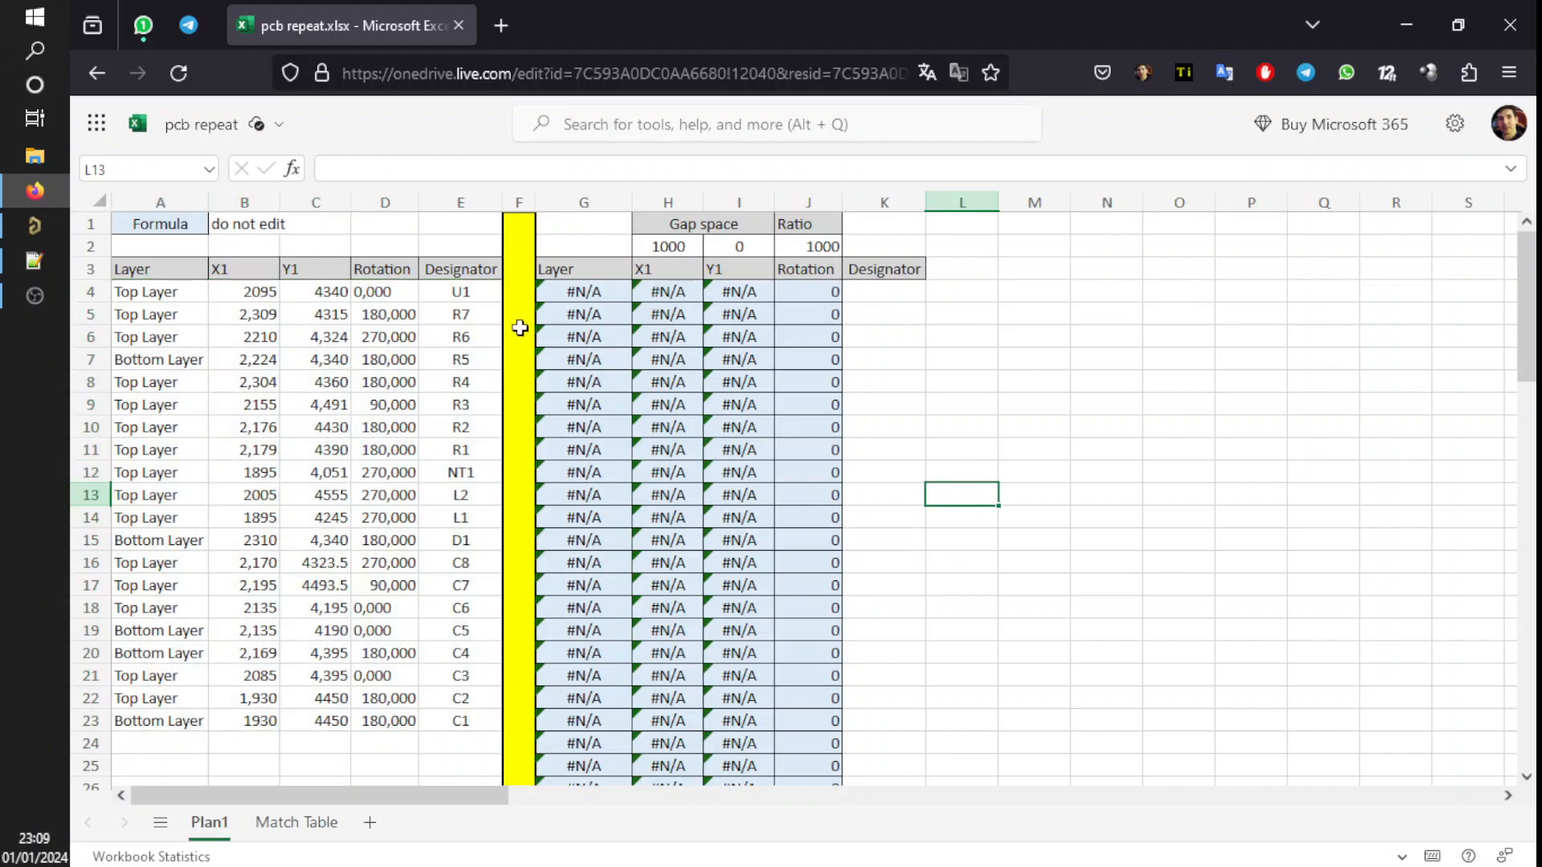
left_click_drag(458, 298, 158, 723)
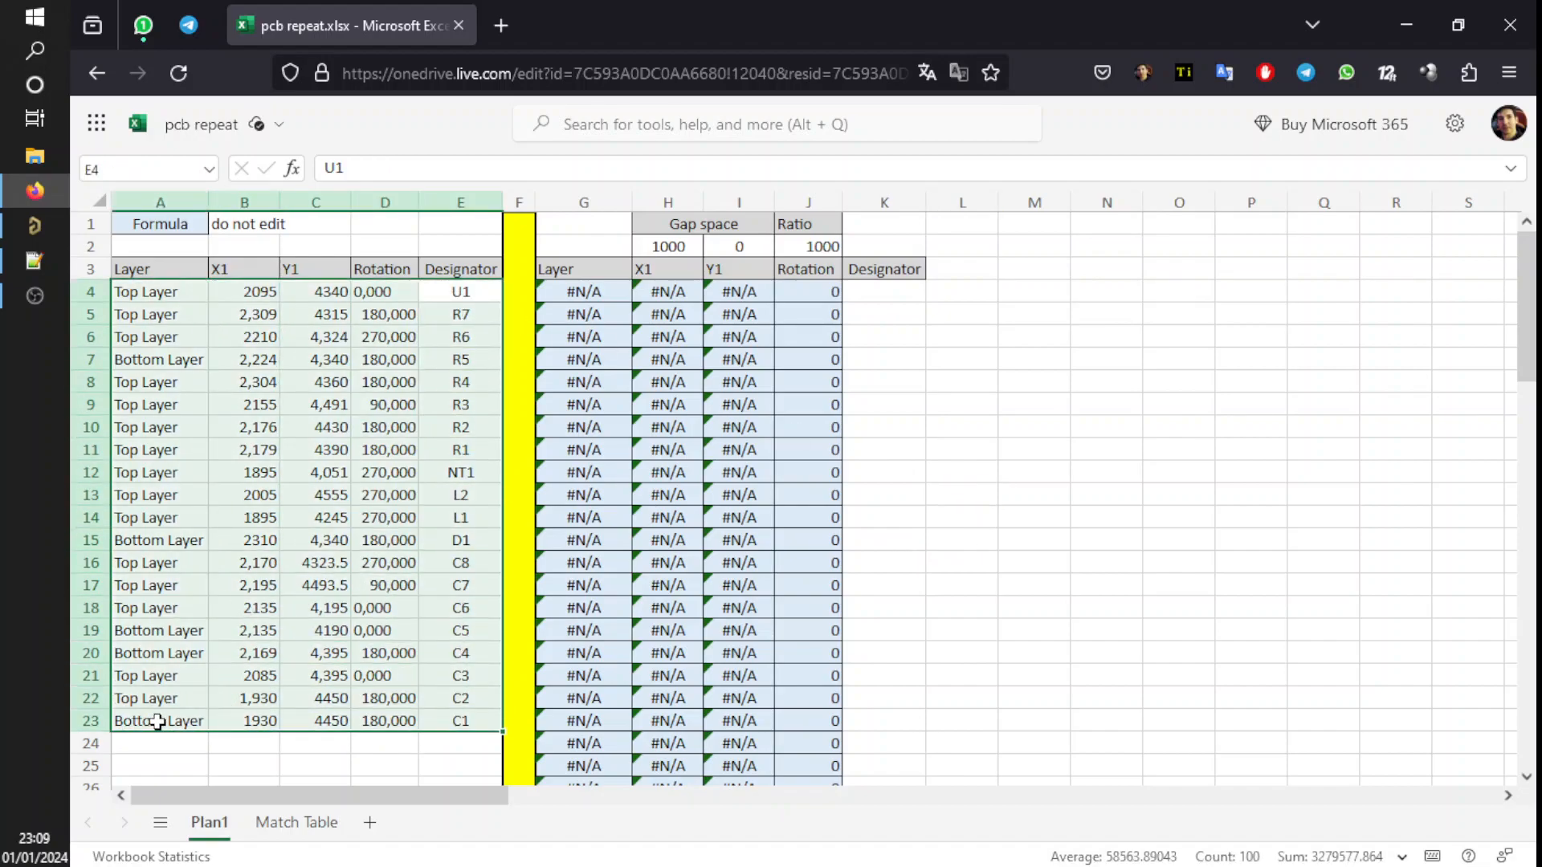
left_click(313, 537)
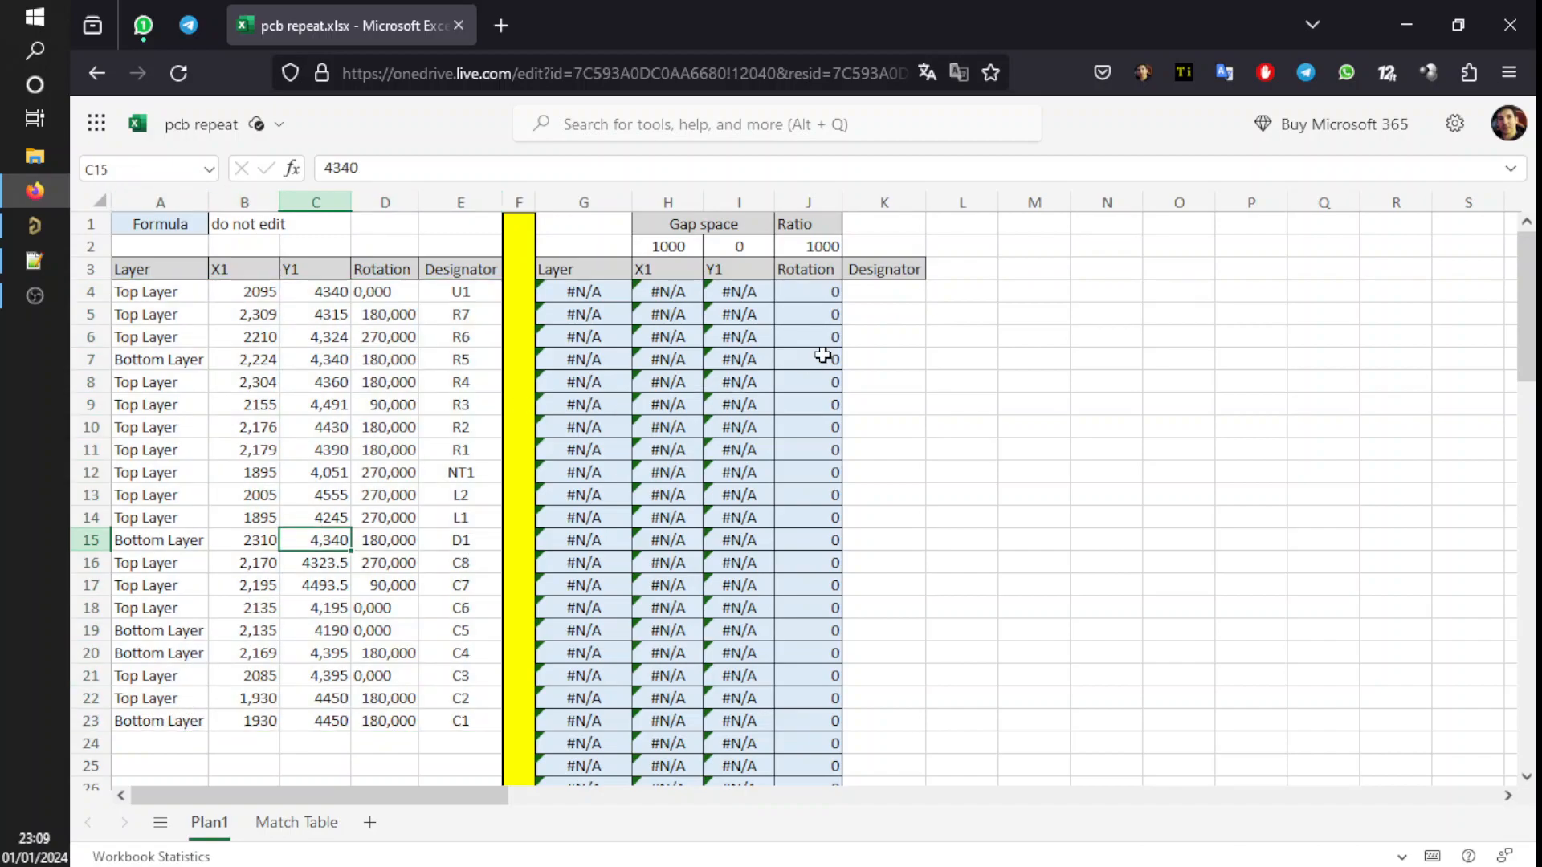
left_click_drag(571, 292, 788, 712)
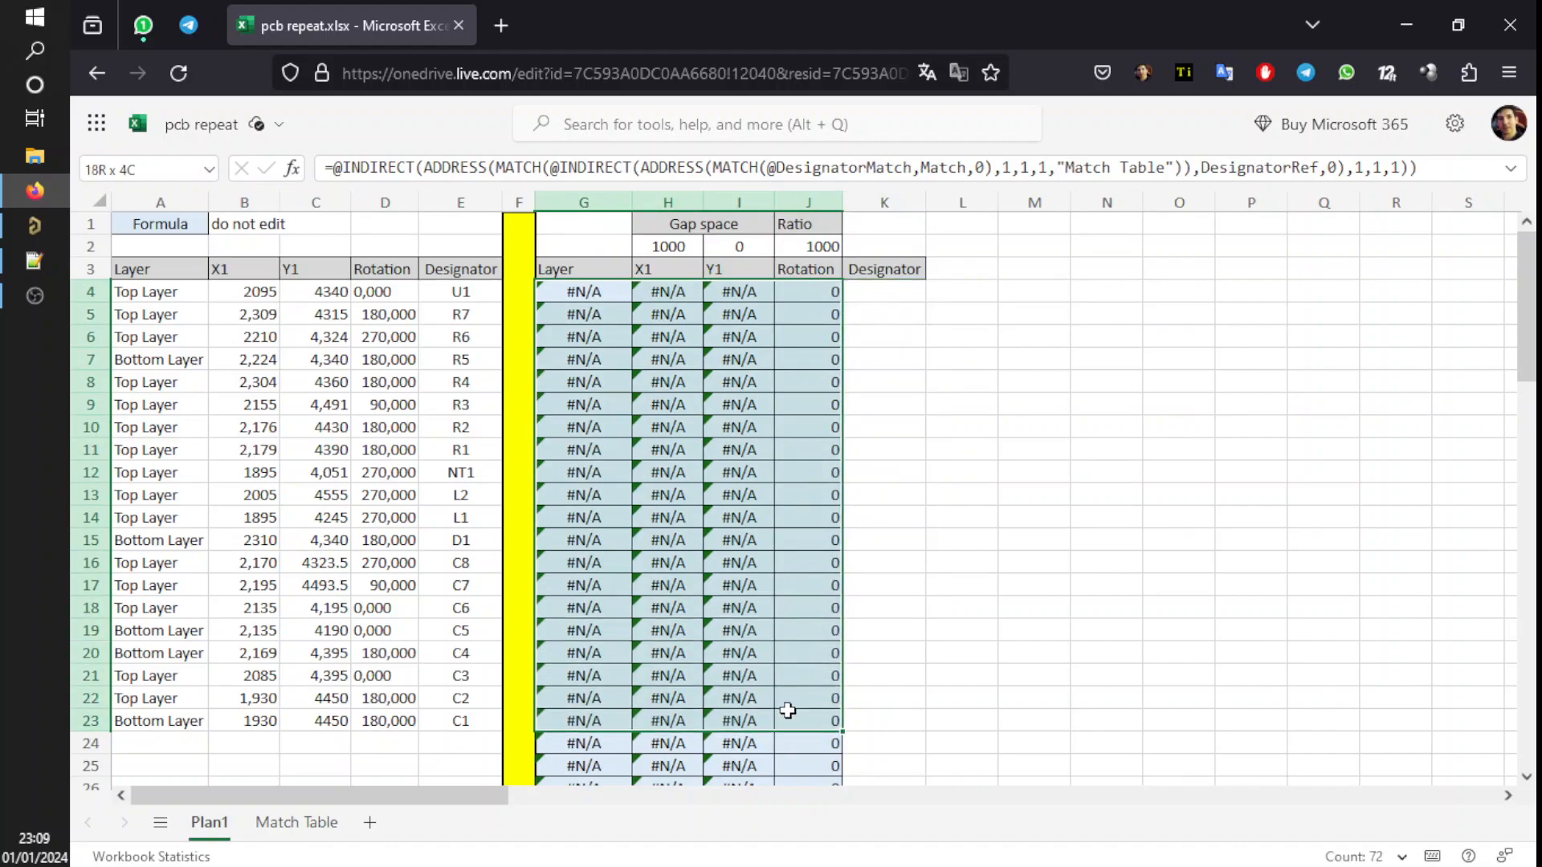
left_click_drag(884, 291, 895, 720)
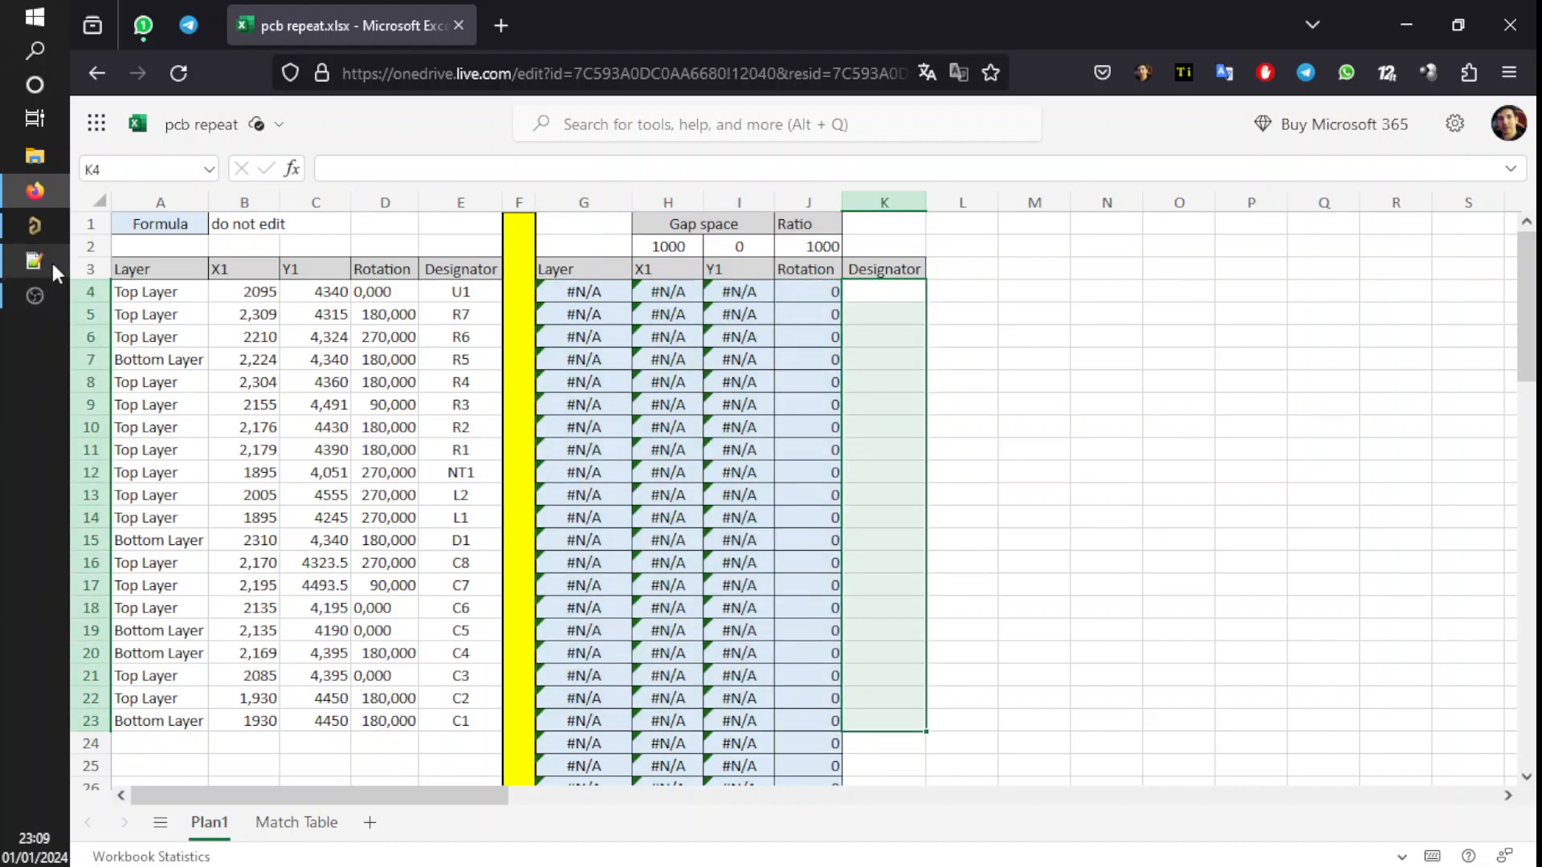
- Switch to Altium Designer and select all 5 V circuit components in teste.SchDoc, cross-selecting them on Teste.PcbDoc
left_click(35, 226)
scroll(850, 502, "down", 2, "ctrl")
left_click(739, 249)
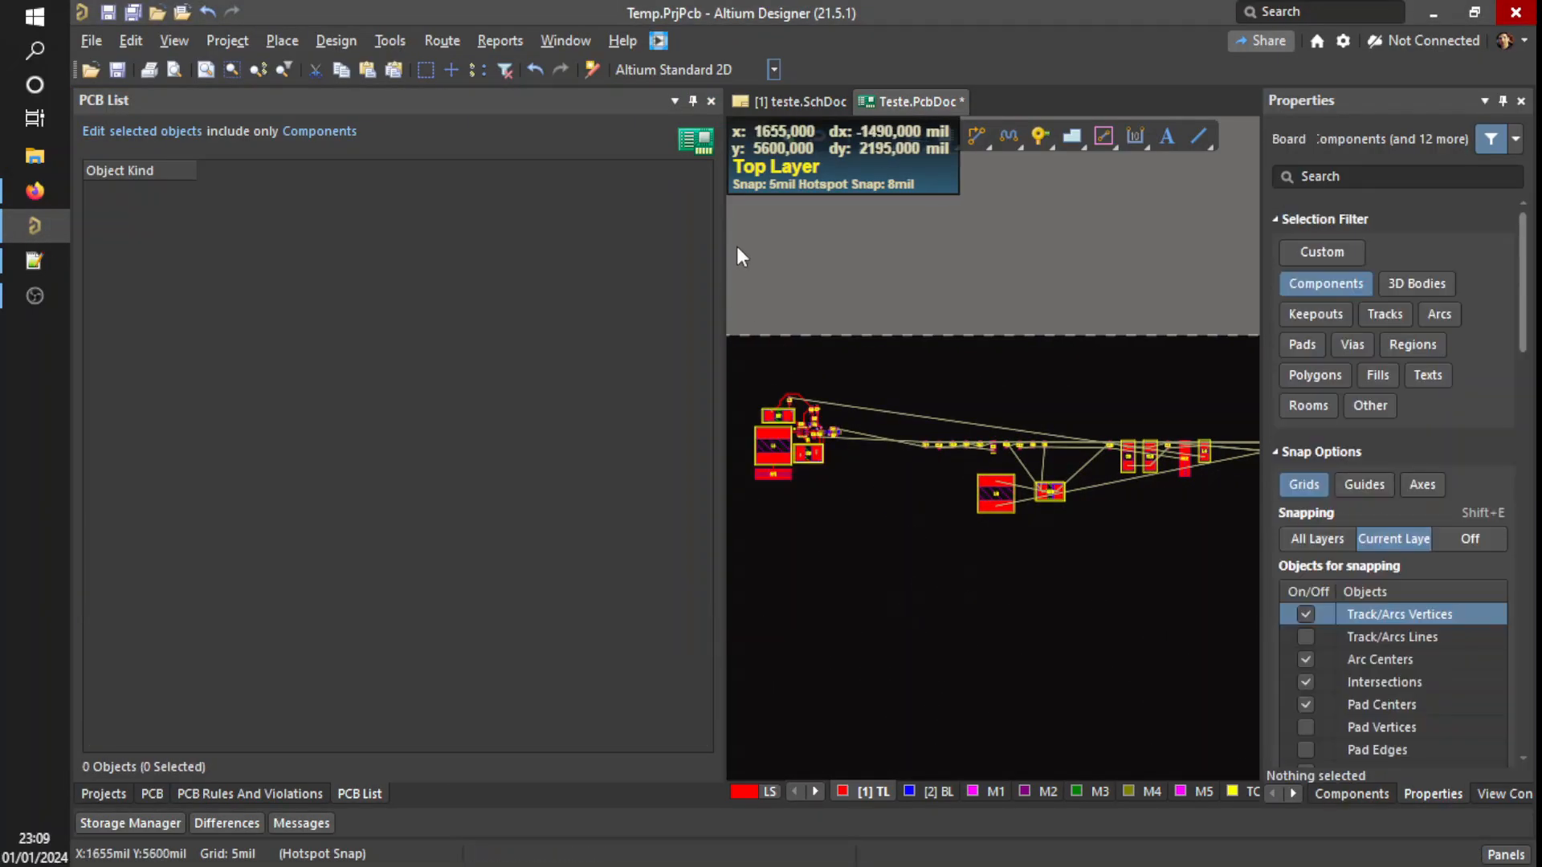
left_click(796, 101)
scroll(886, 579, "down", 2, "ctrl")
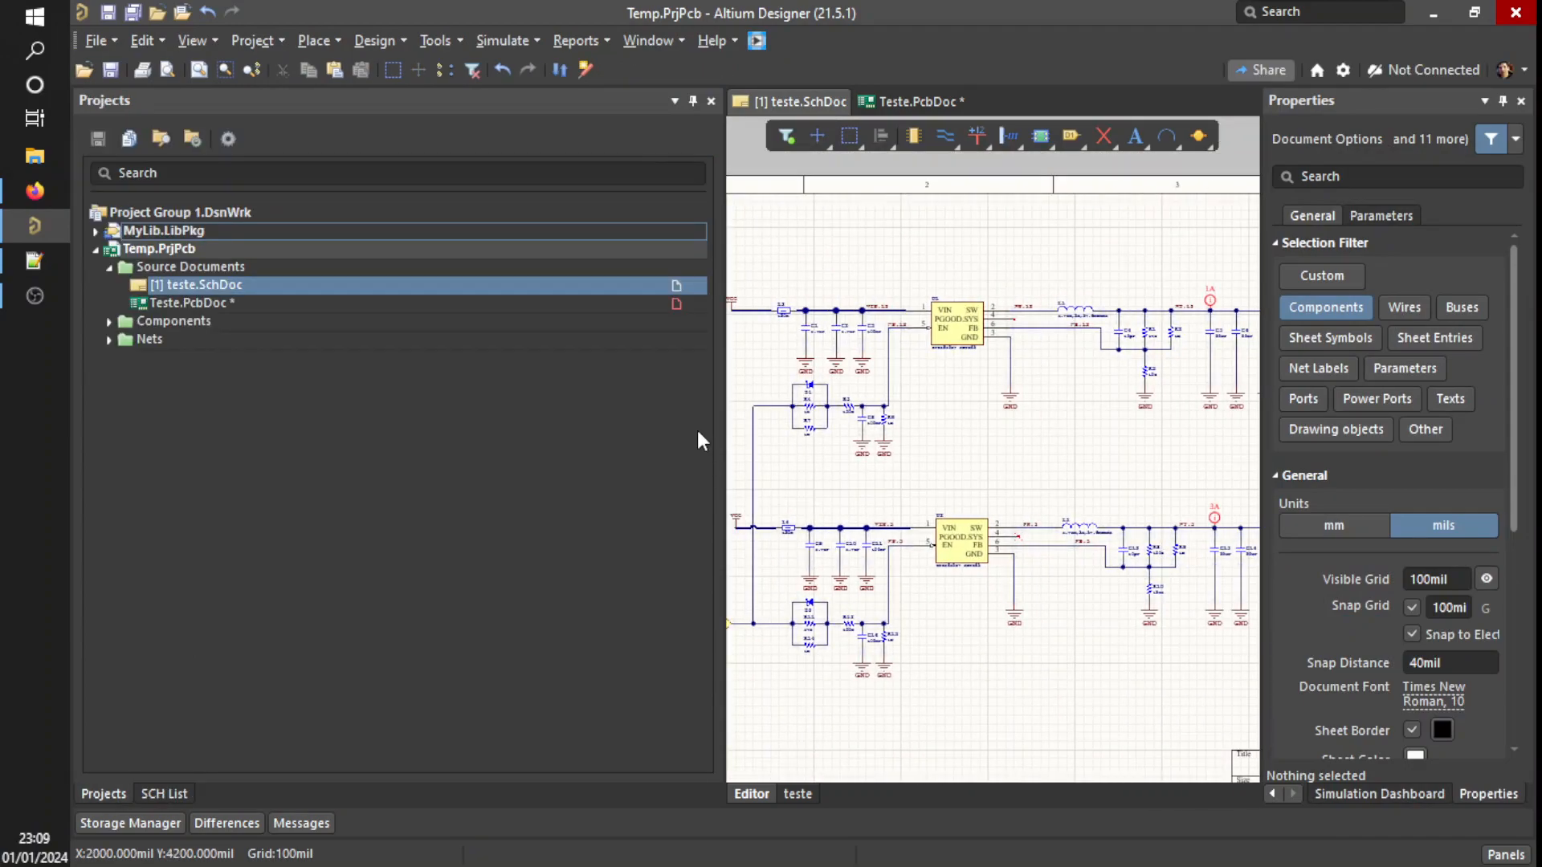
left_click_drag(723, 439, 464, 439)
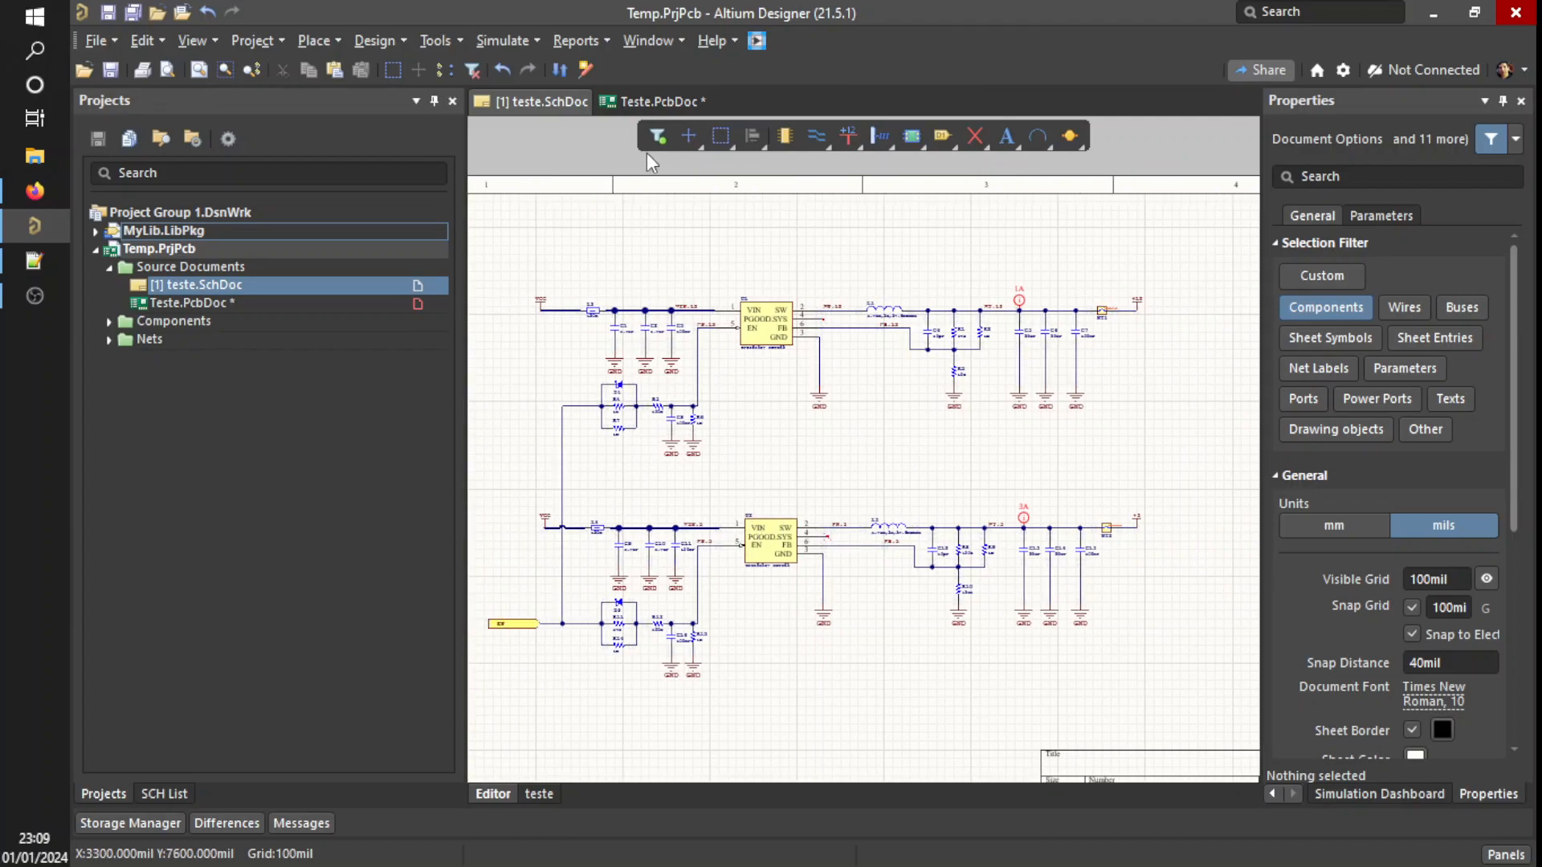
left_click(657, 136)
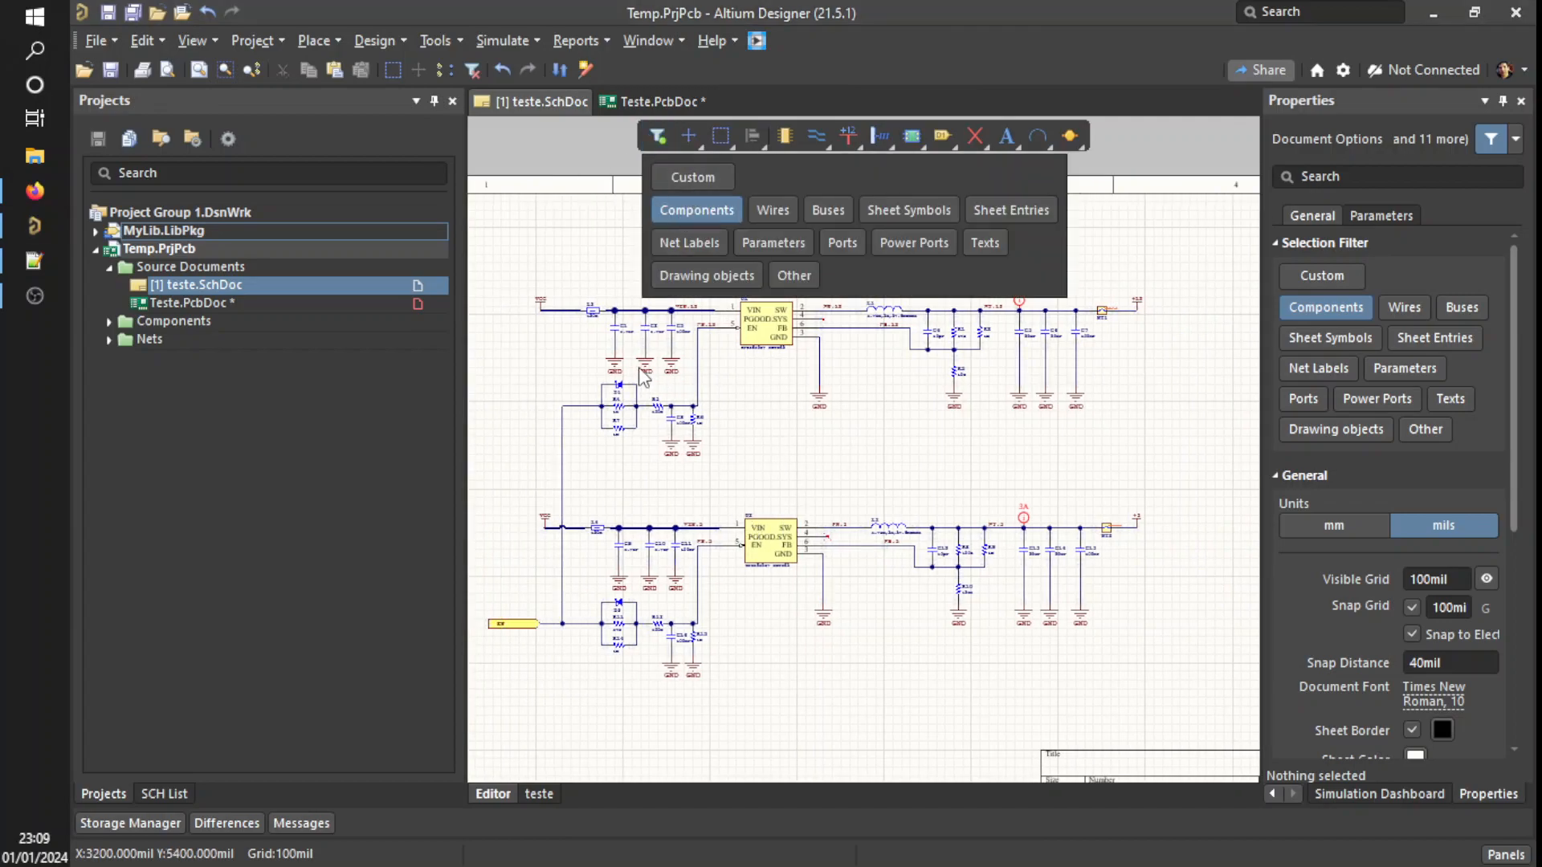
left_click_drag(496, 475, 1185, 711)
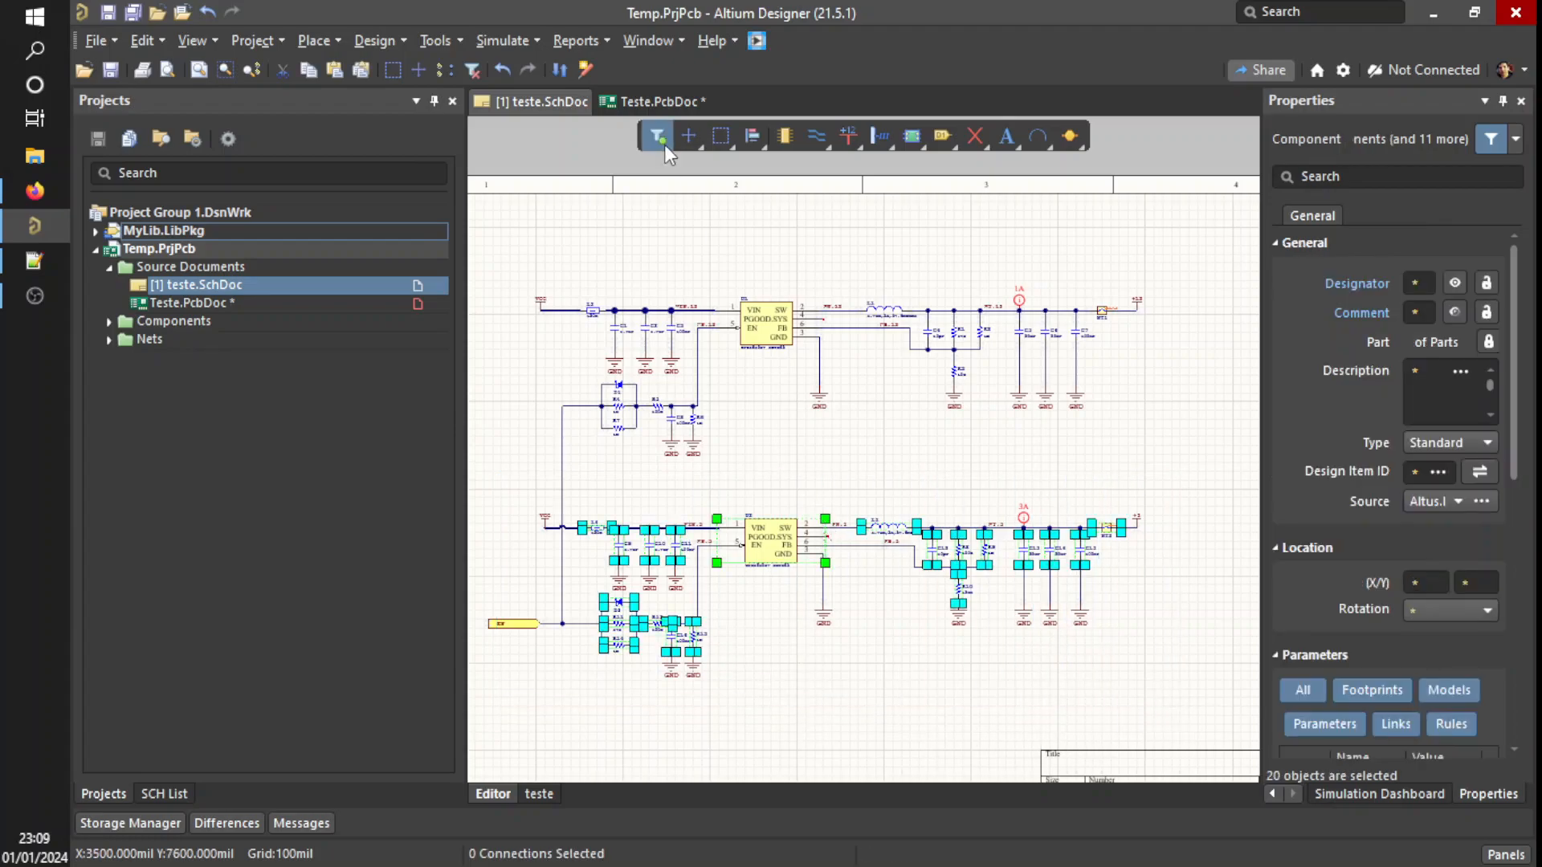
left_click(652, 101)
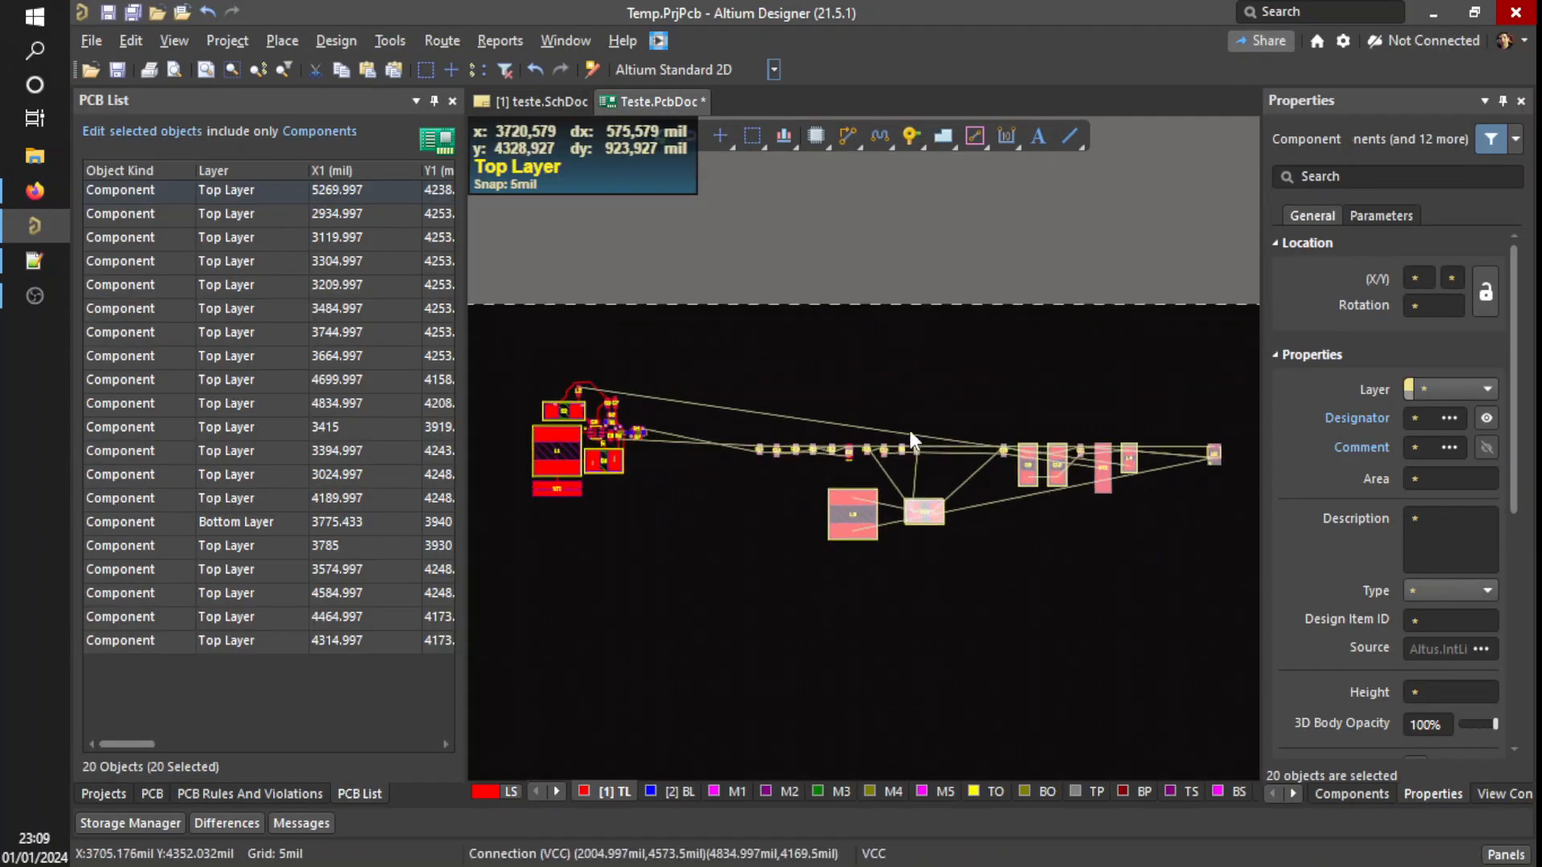
scroll(910, 438, "up", 4, "ctrl")
scroll(827, 476, "down", 6, "ctrl")
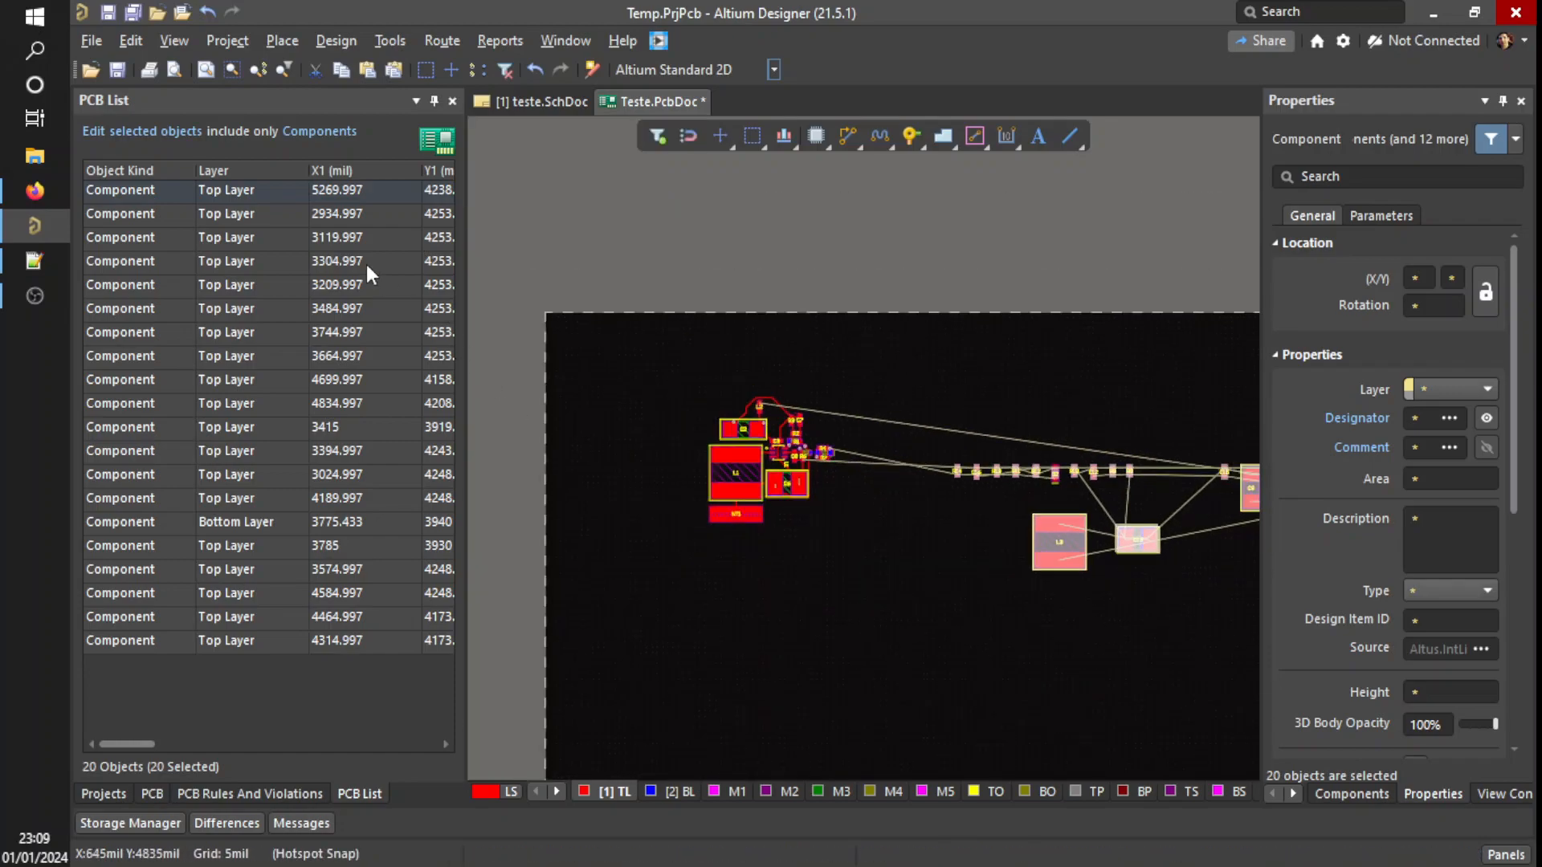
- Widen the PCB List and copy the 5 V components' Designator values into Plan1 in Excel, starting at cell K4
left_click_drag(468, 268, 865, 345)
left_click_drag(692, 190, 692, 642)
key("ctrl+c")
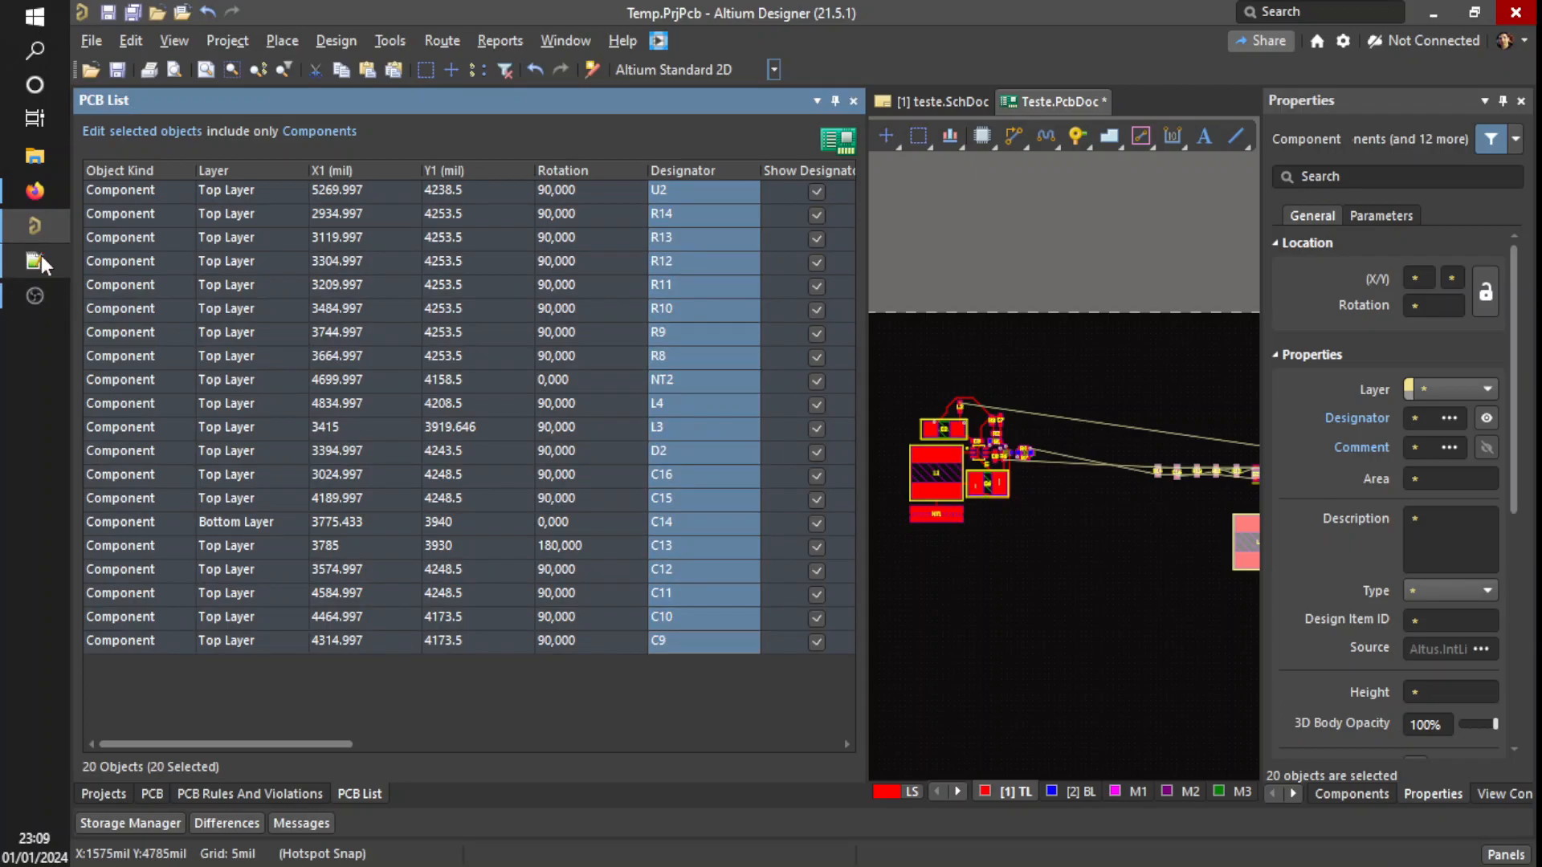
left_click(35, 193)
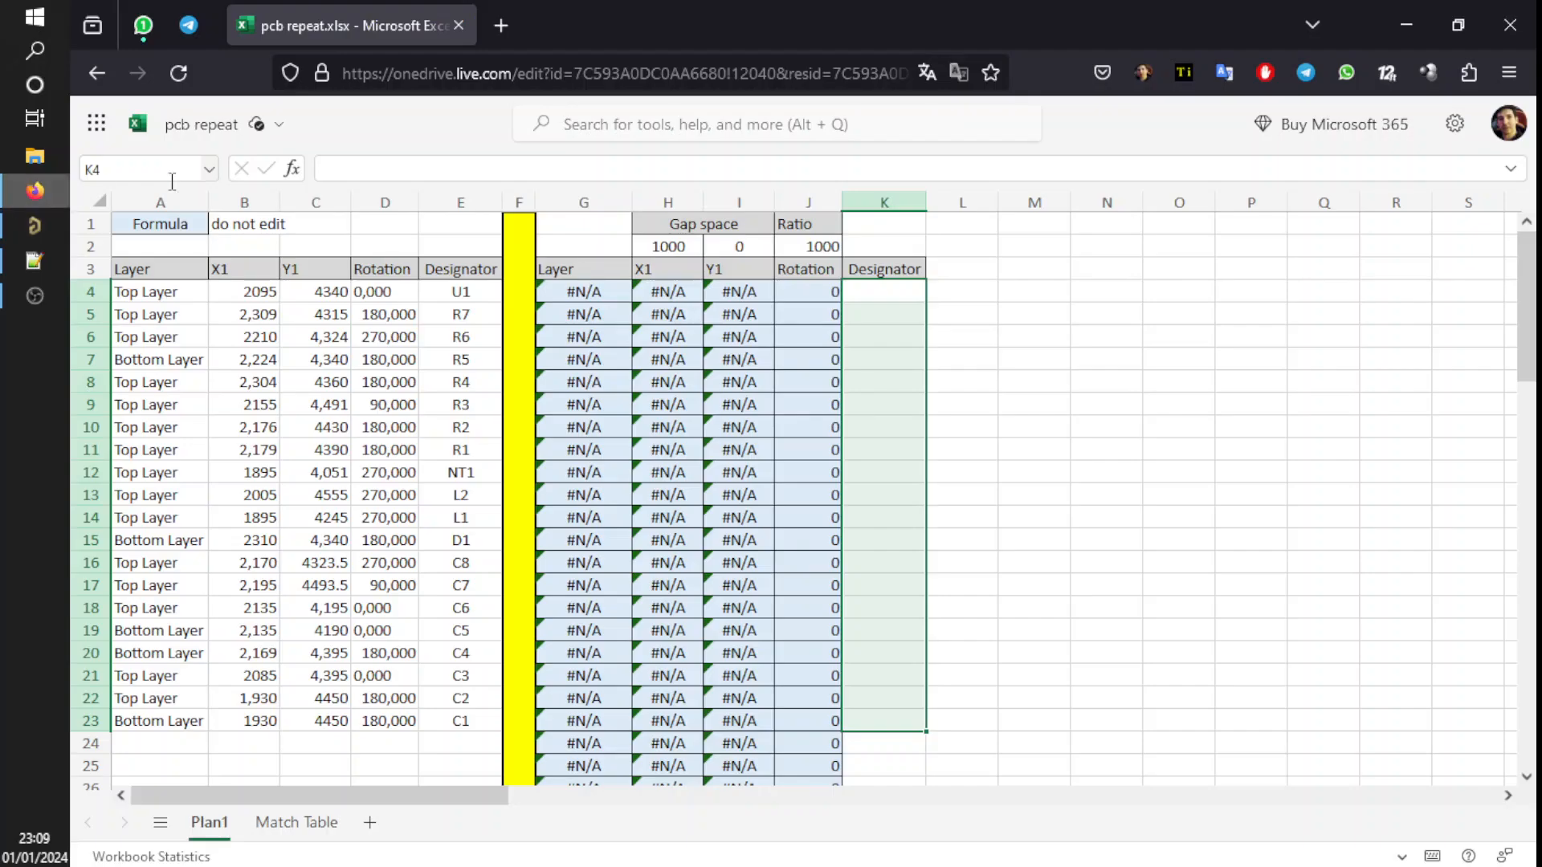
left_click(896, 293)
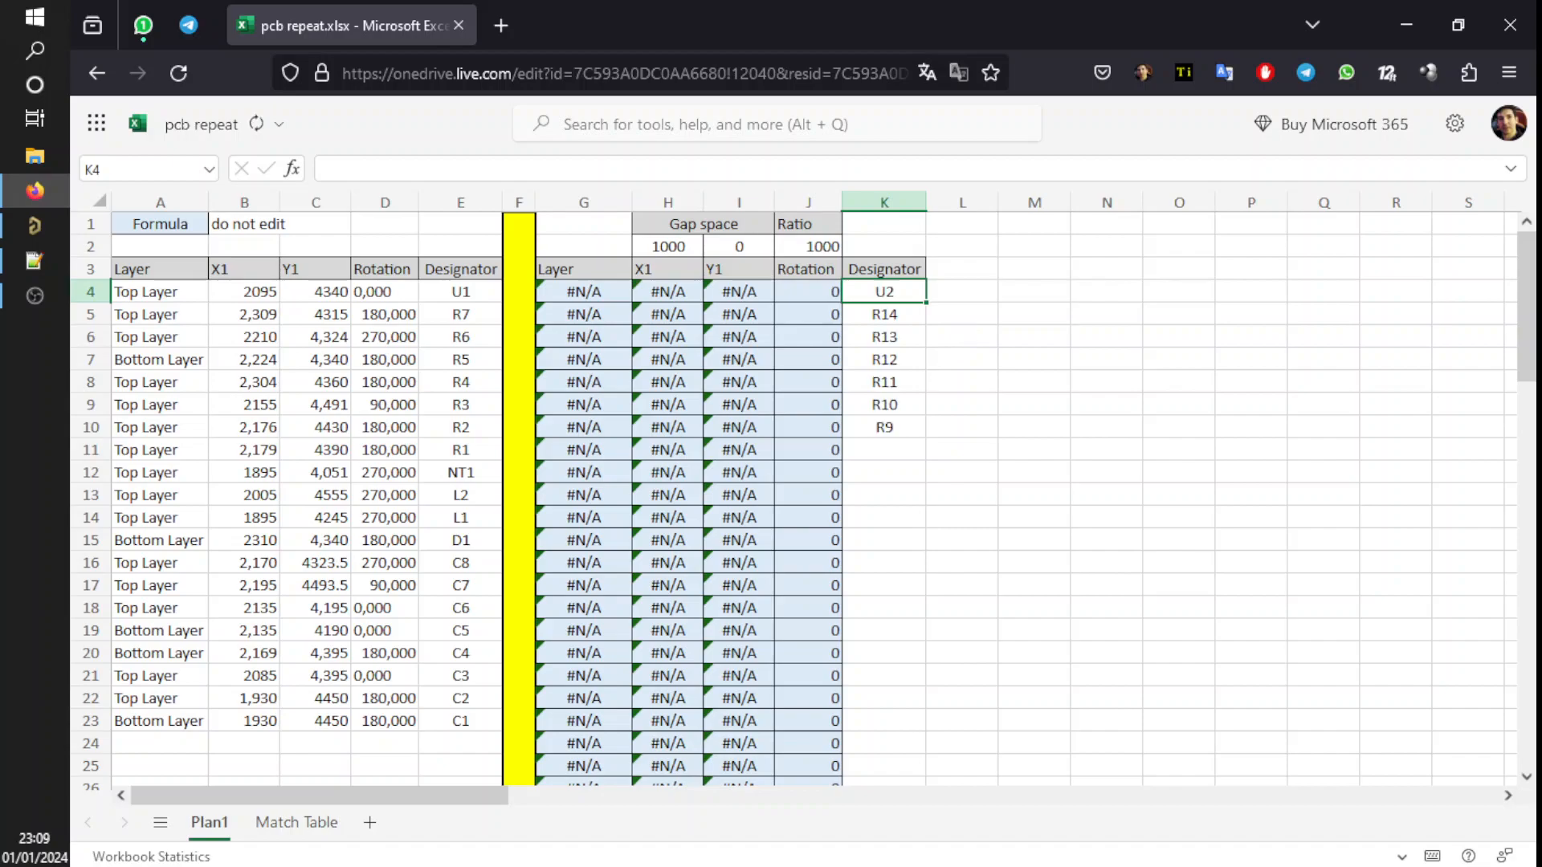
key("ctrl+v")
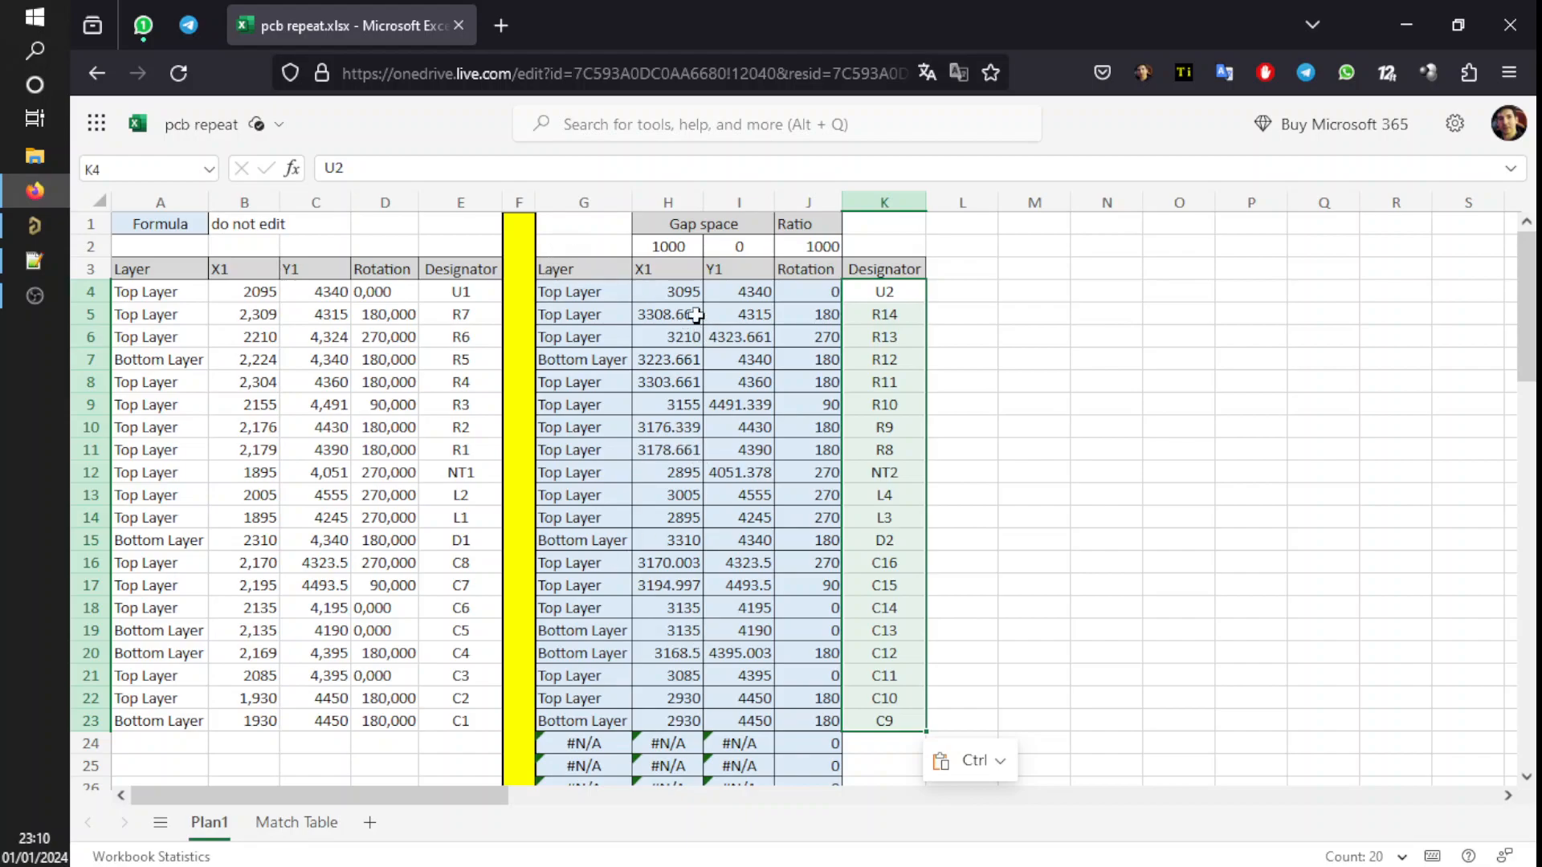
- Examine the Gap space cells H2 and I2 against the PCB List's coordinate units, and review the Ratio options in J2
left_click(649, 250)
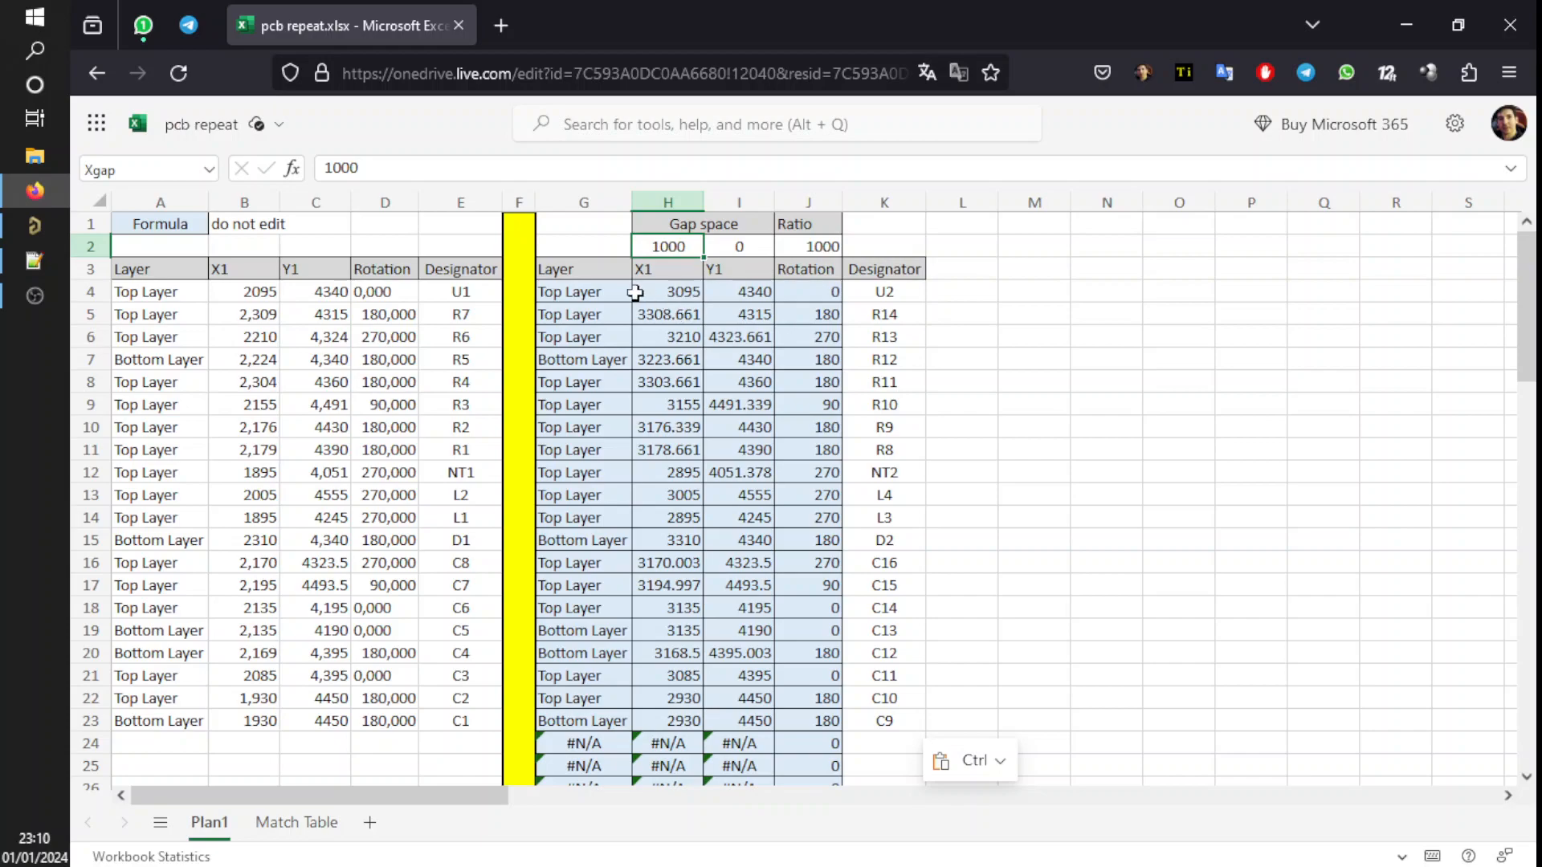
left_click(583, 246)
left_click(655, 249)
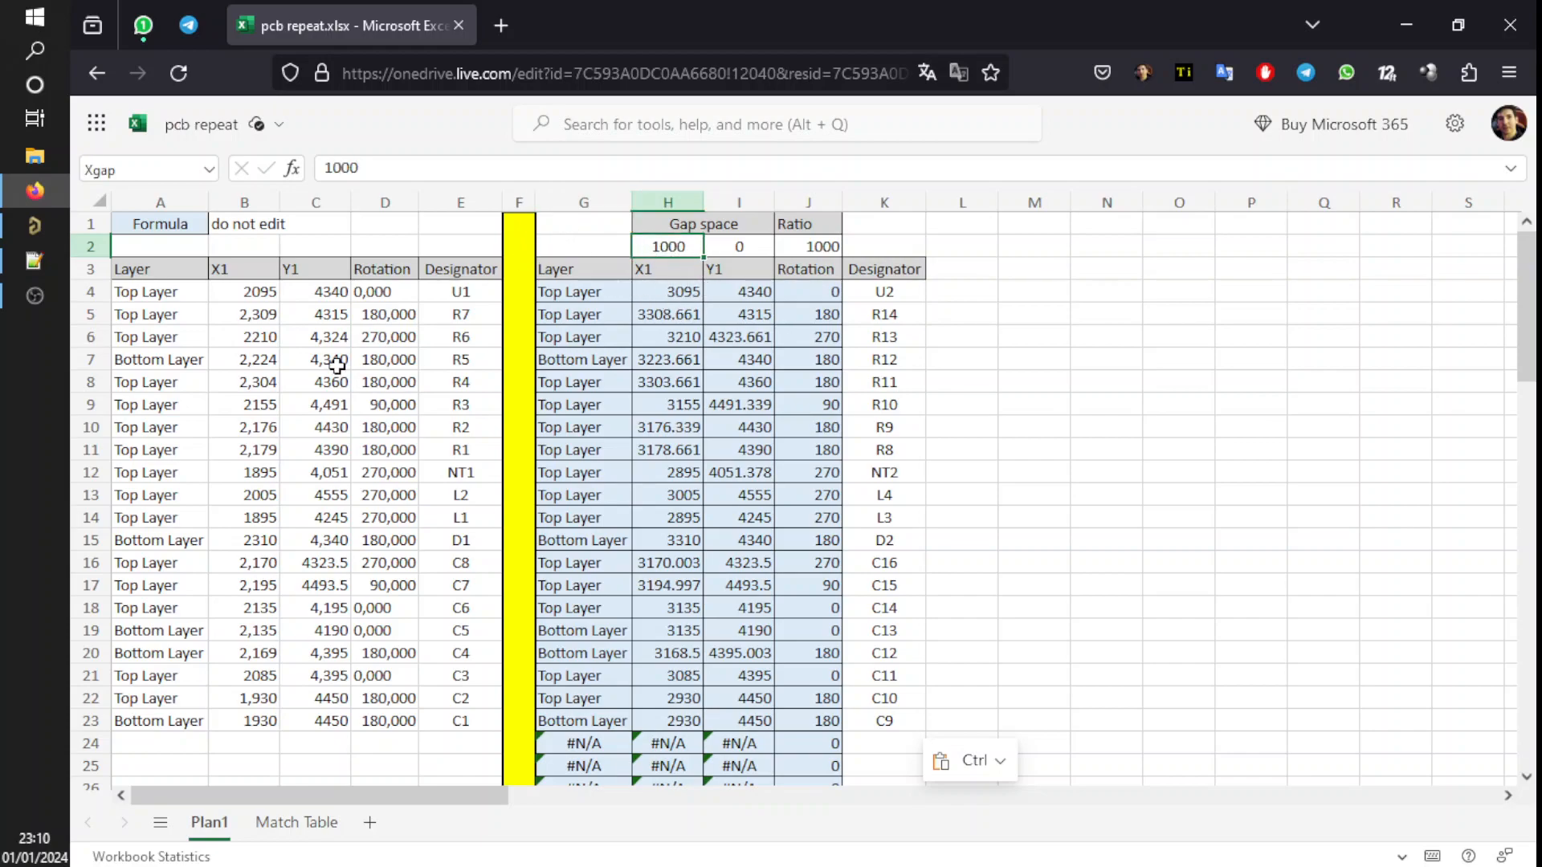
left_click(34, 226)
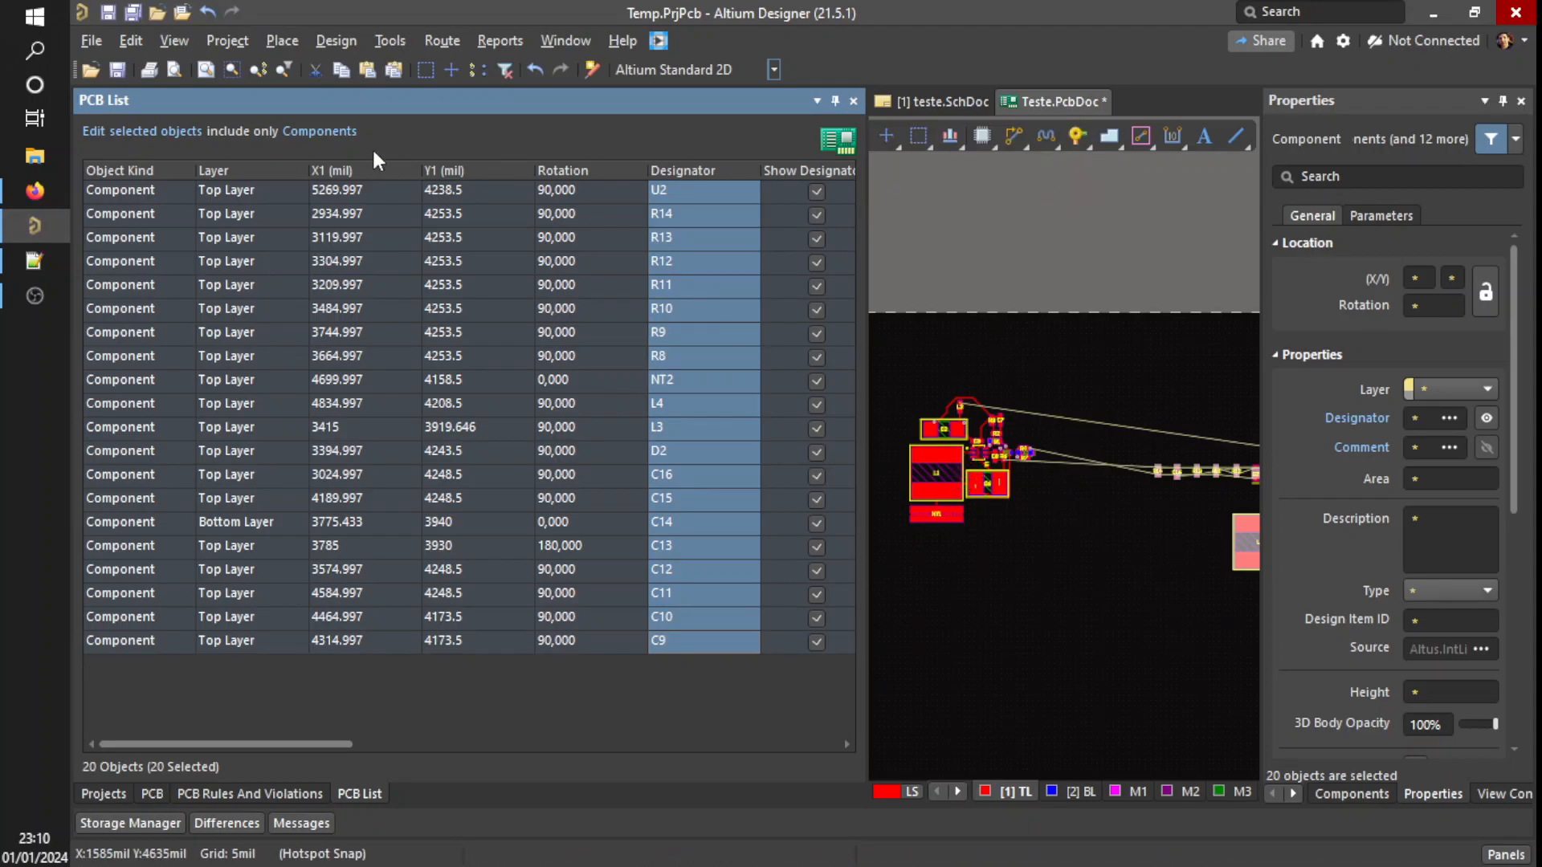
left_click(35, 190)
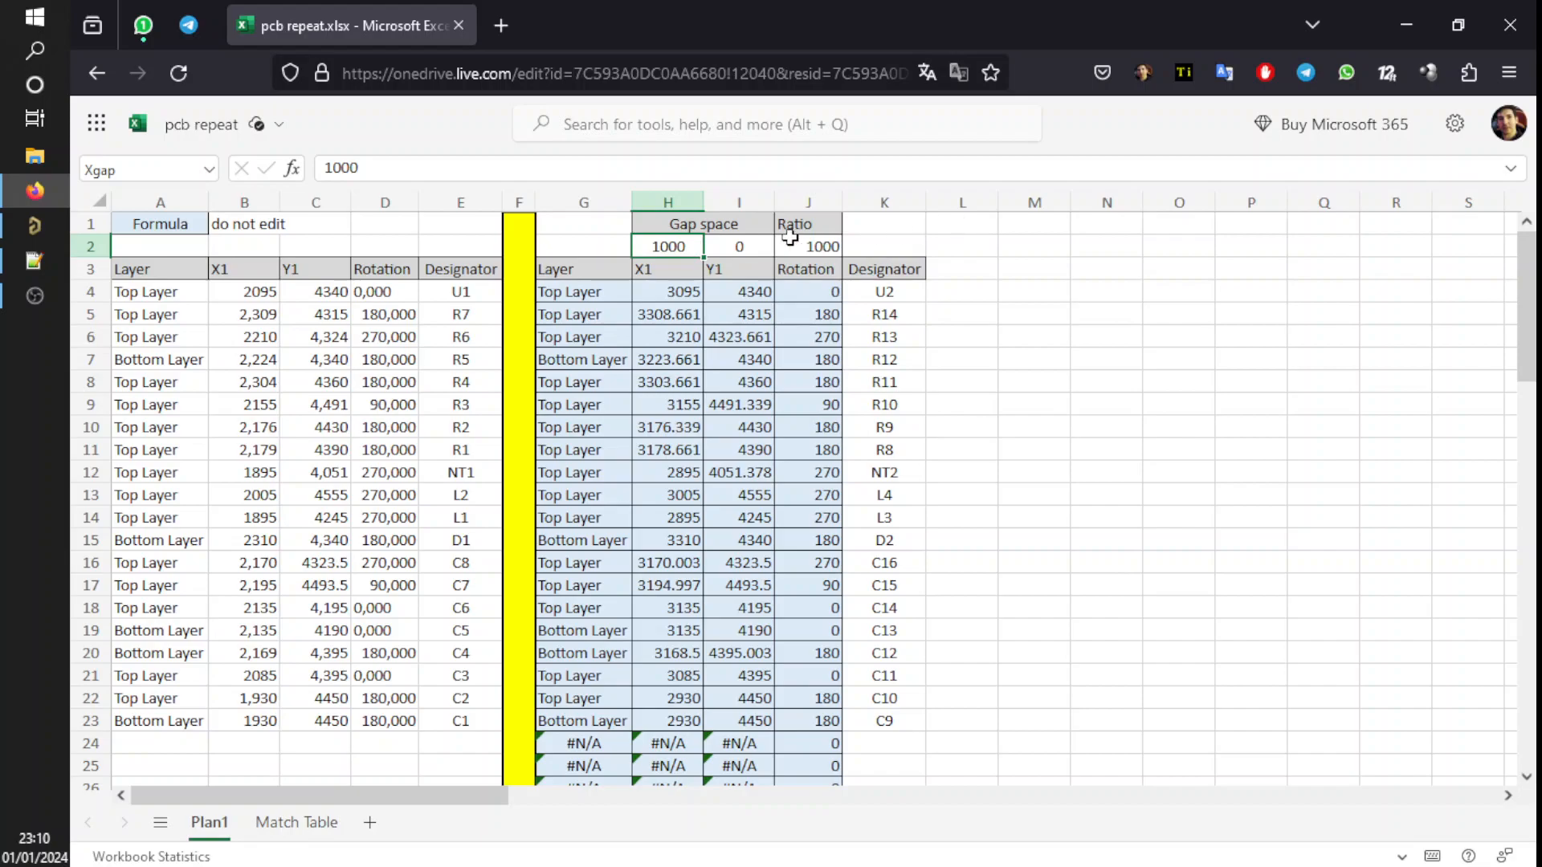
left_click_drag(735, 245, 697, 246)
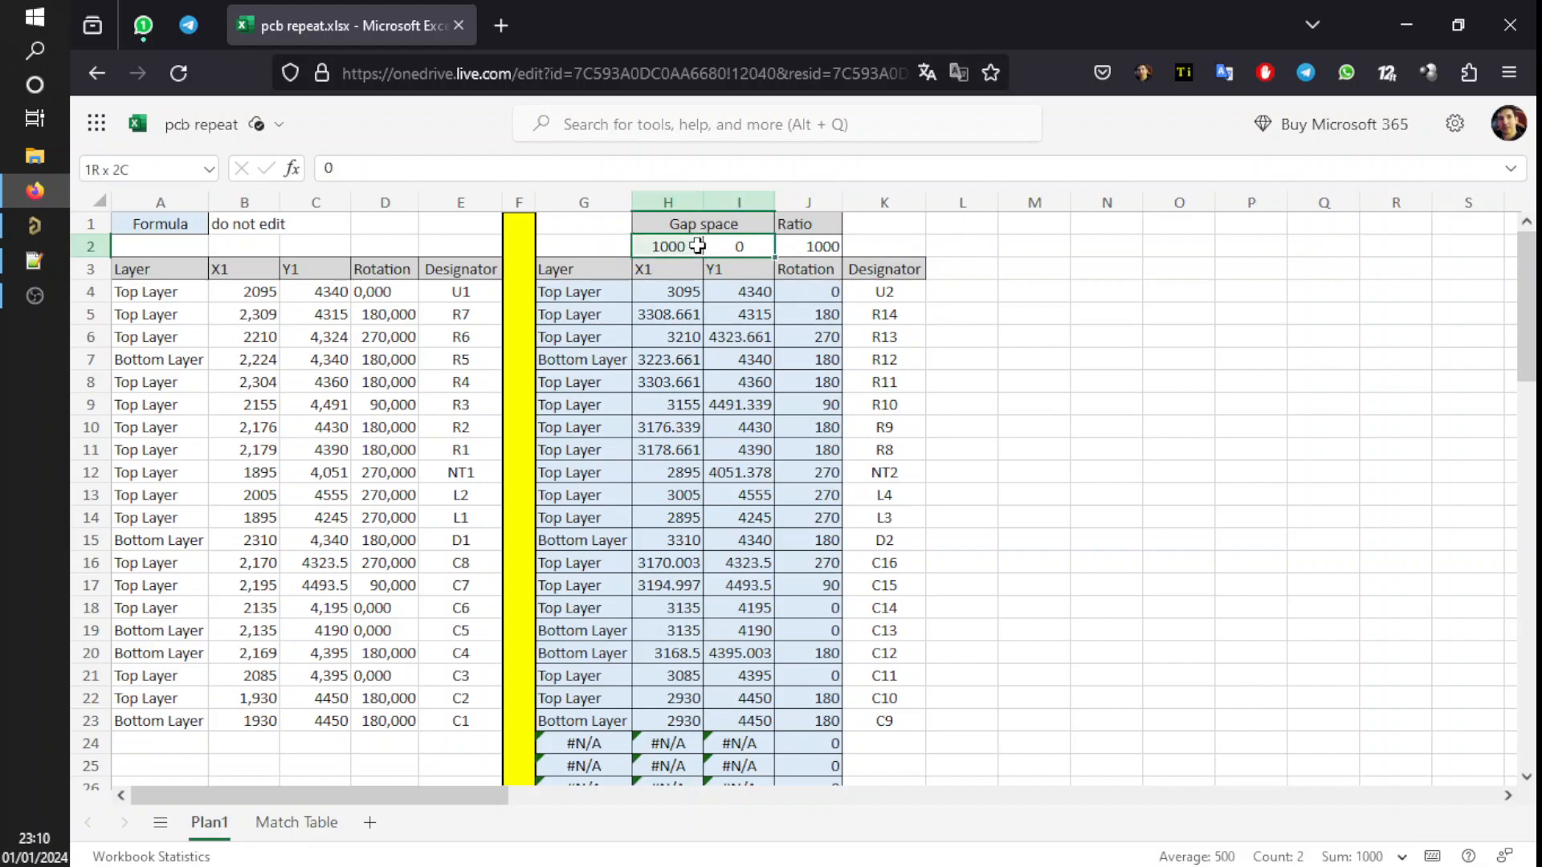
left_click(793, 250)
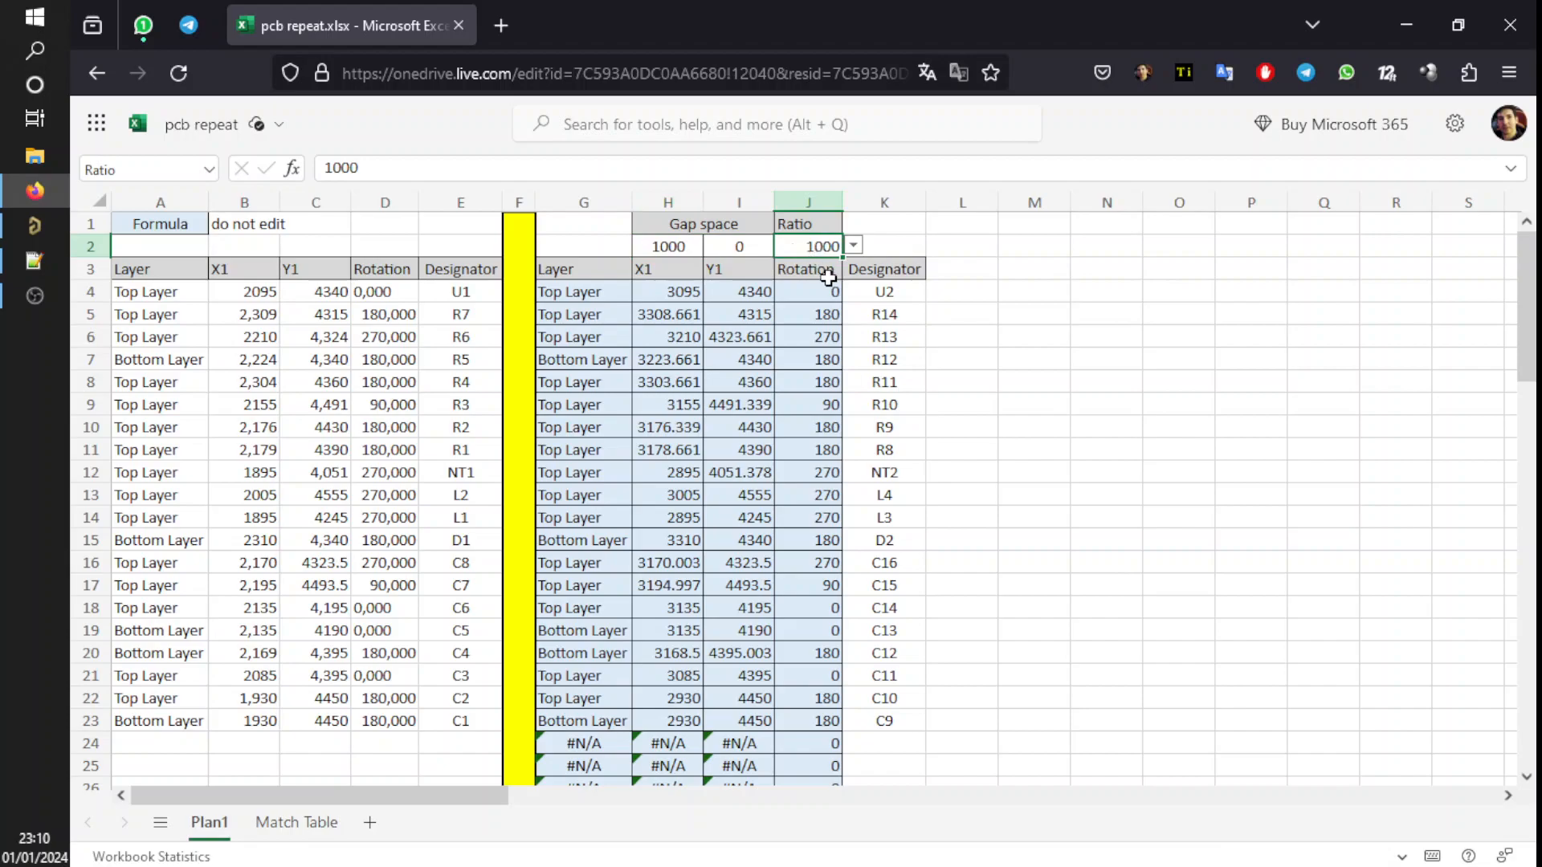
left_click(854, 246)
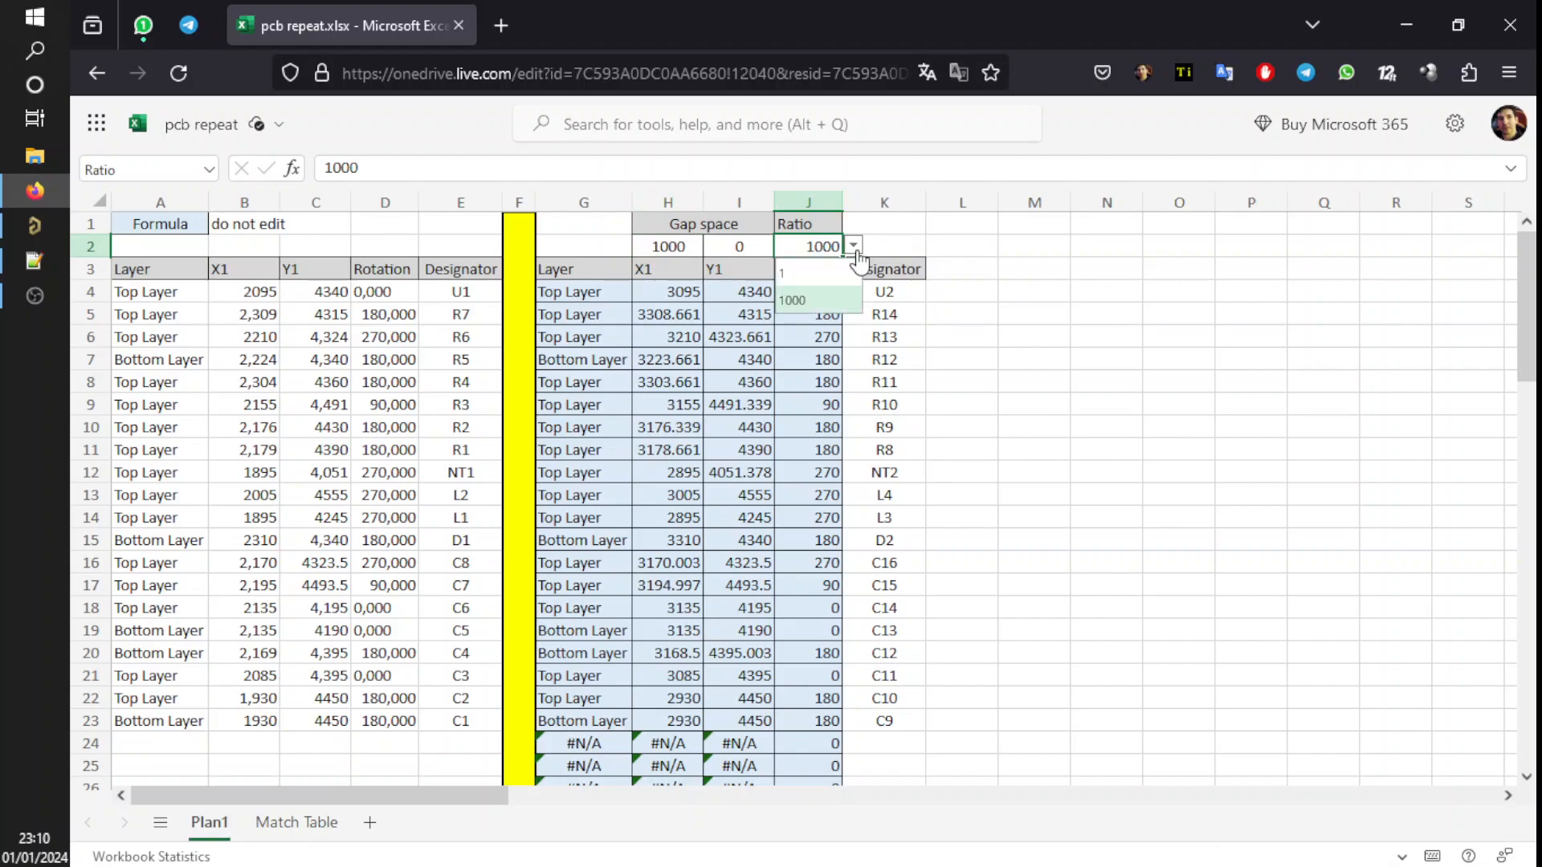
left_click(857, 252)
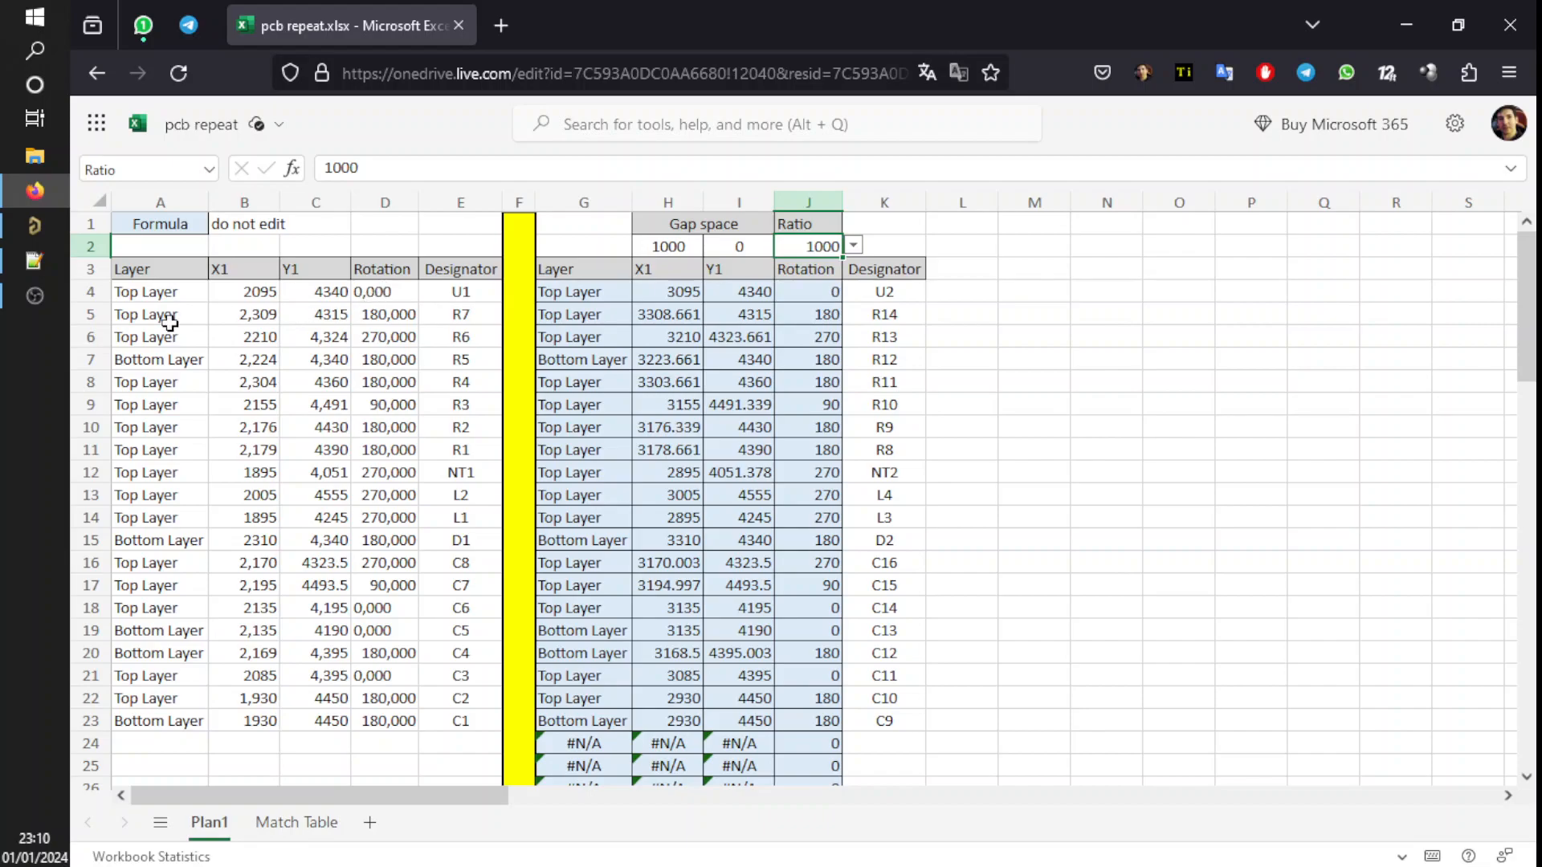
- Compare the PCB List's number format with Plan1's X1, Y1 and Rotation columns, and inspect the Rotation formula in J4
left_click(32, 228)
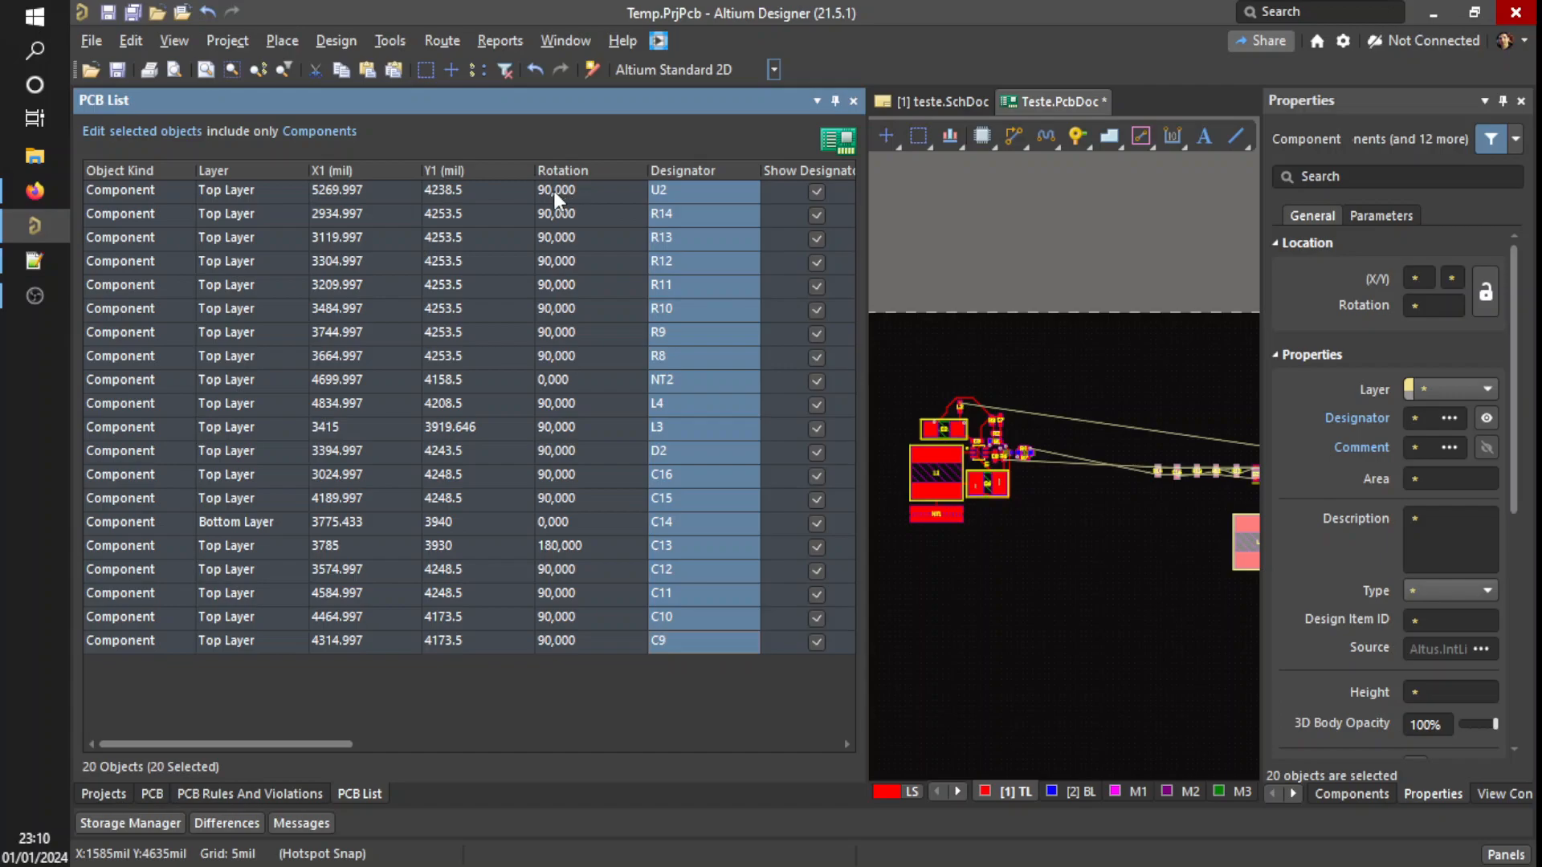
left_click(34, 192)
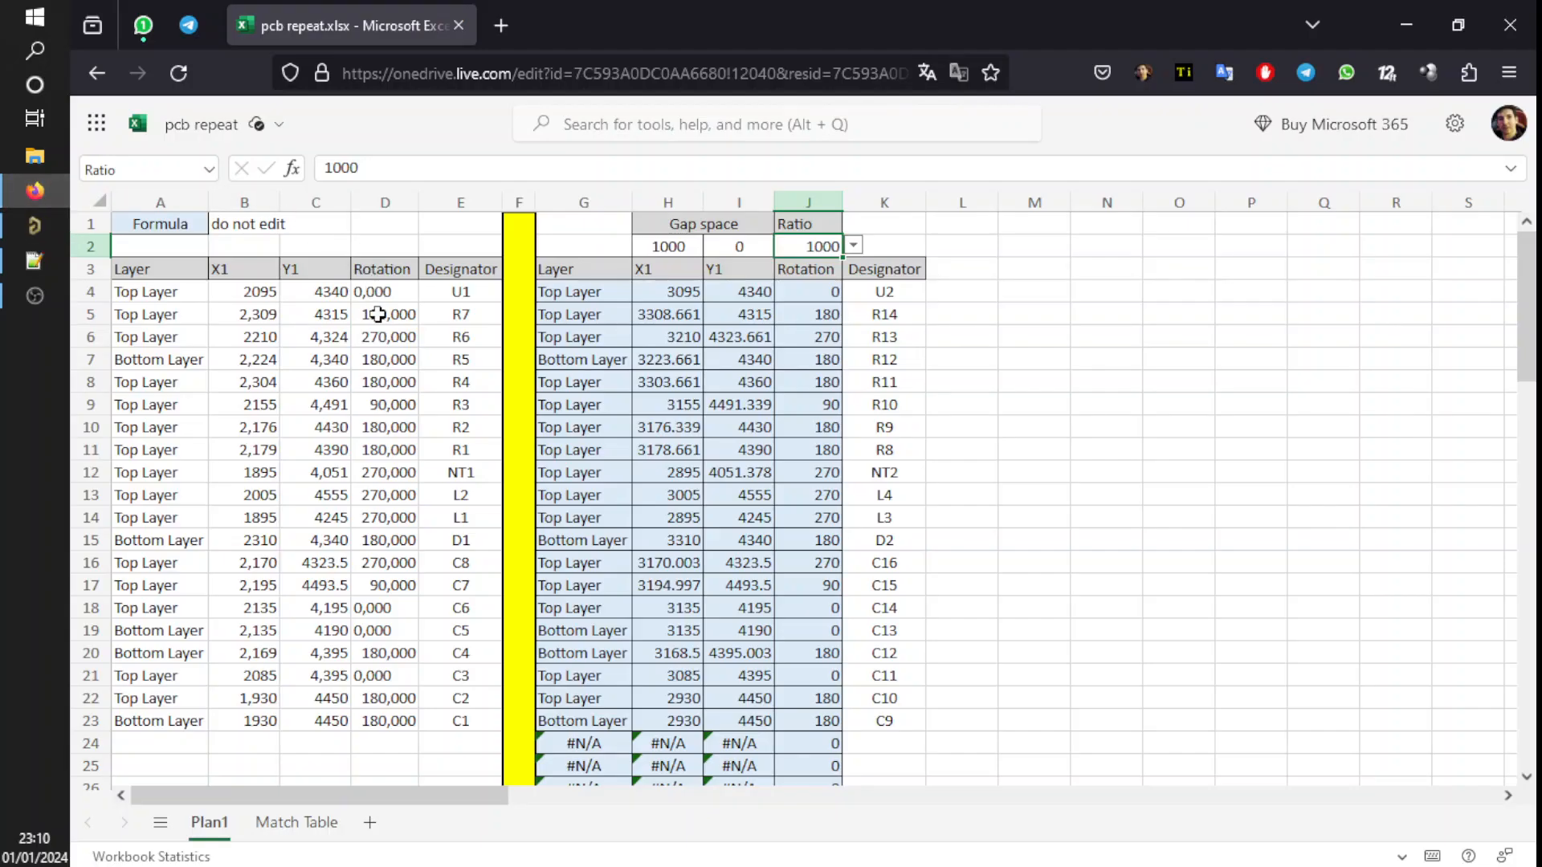
left_click_drag(379, 297, 390, 713)
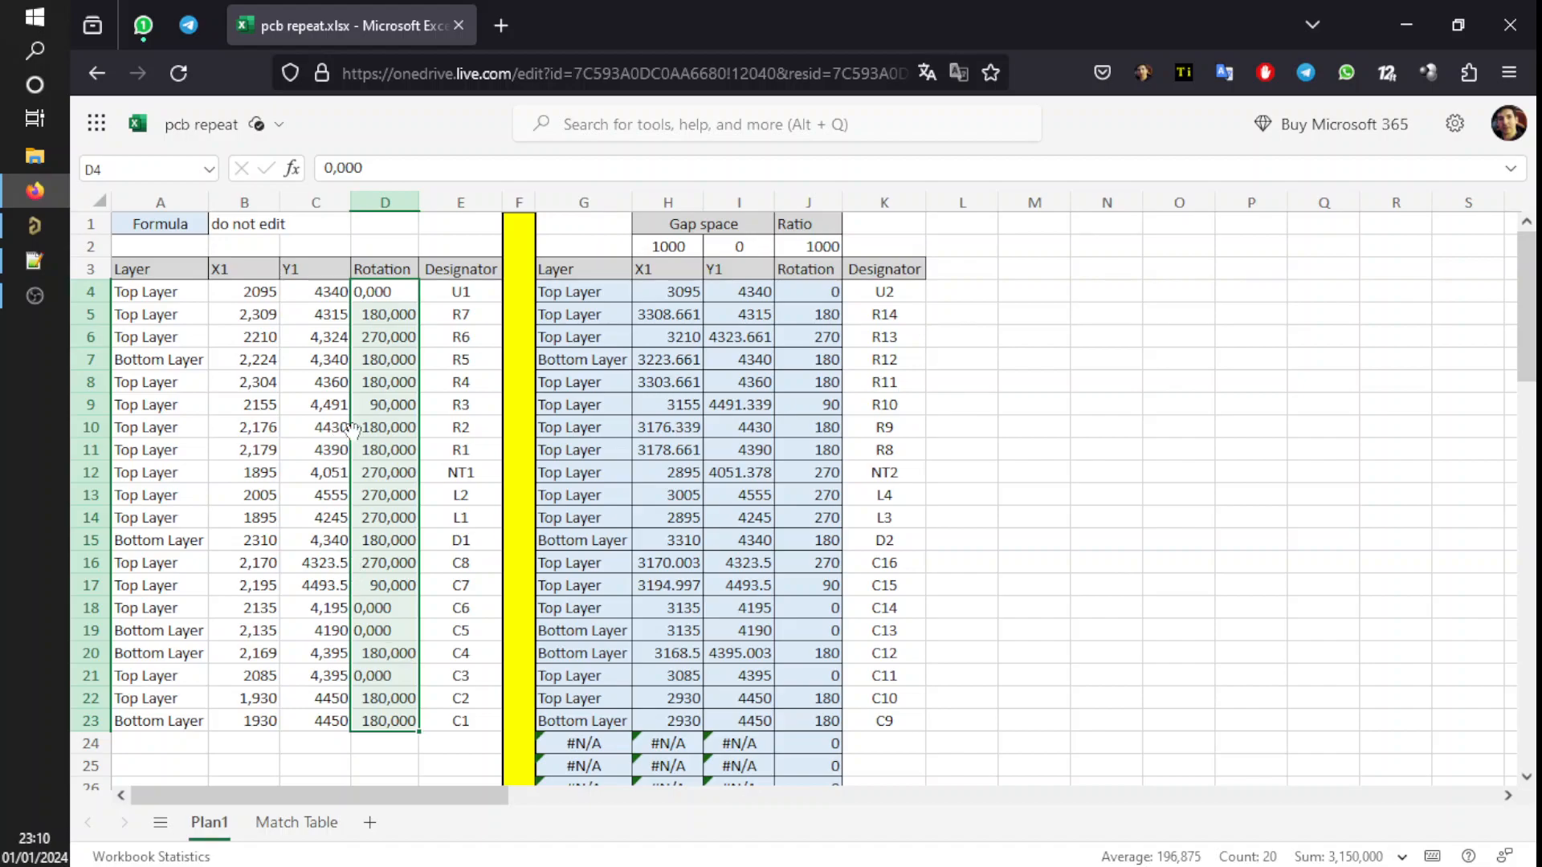
left_click_drag(250, 297, 325, 698)
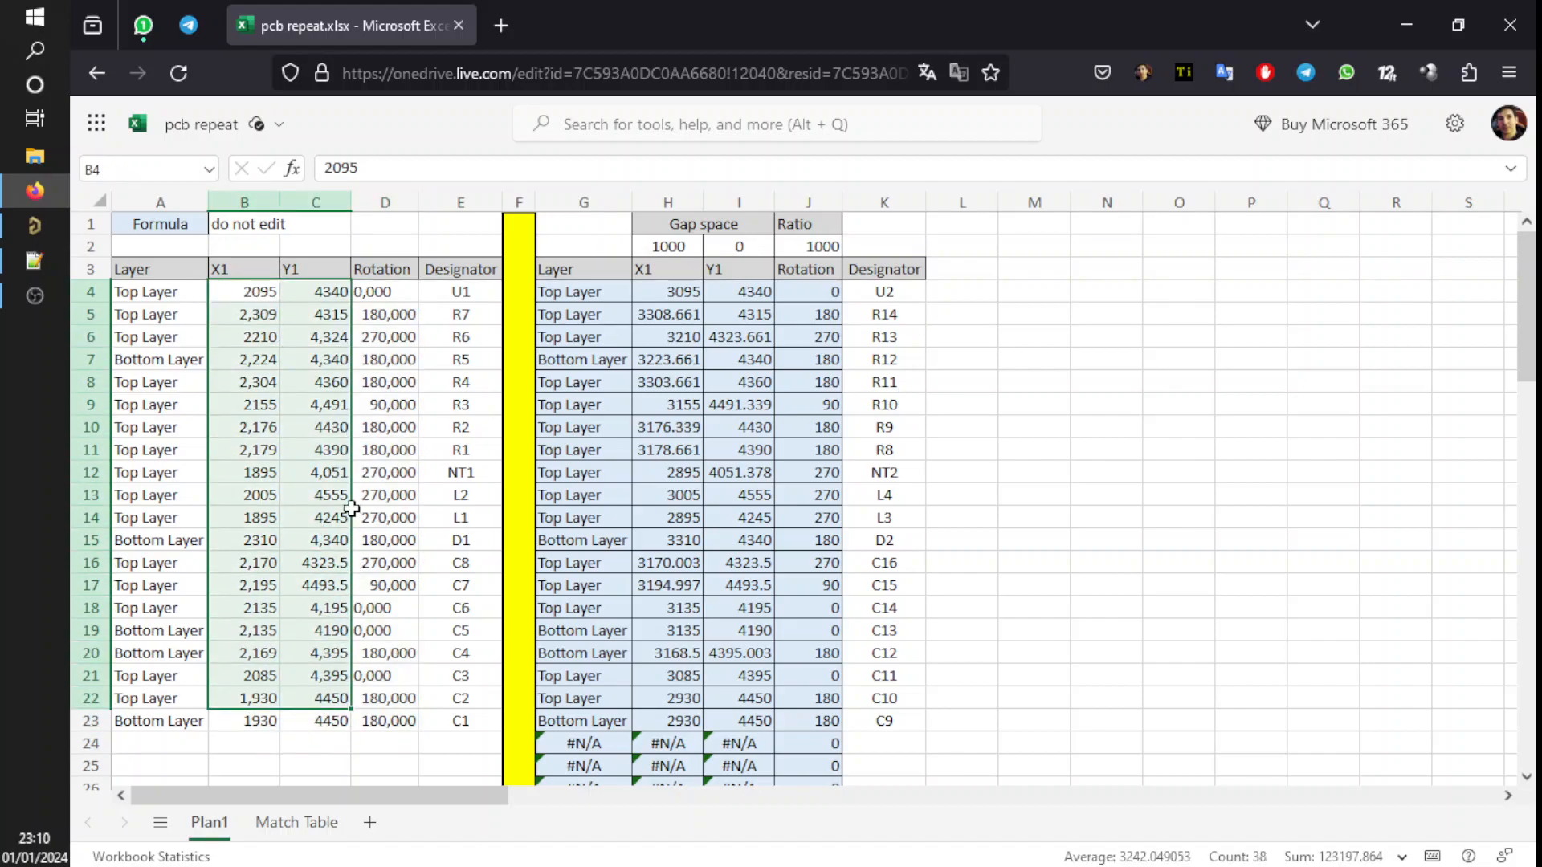
left_click_drag(395, 293, 402, 718)
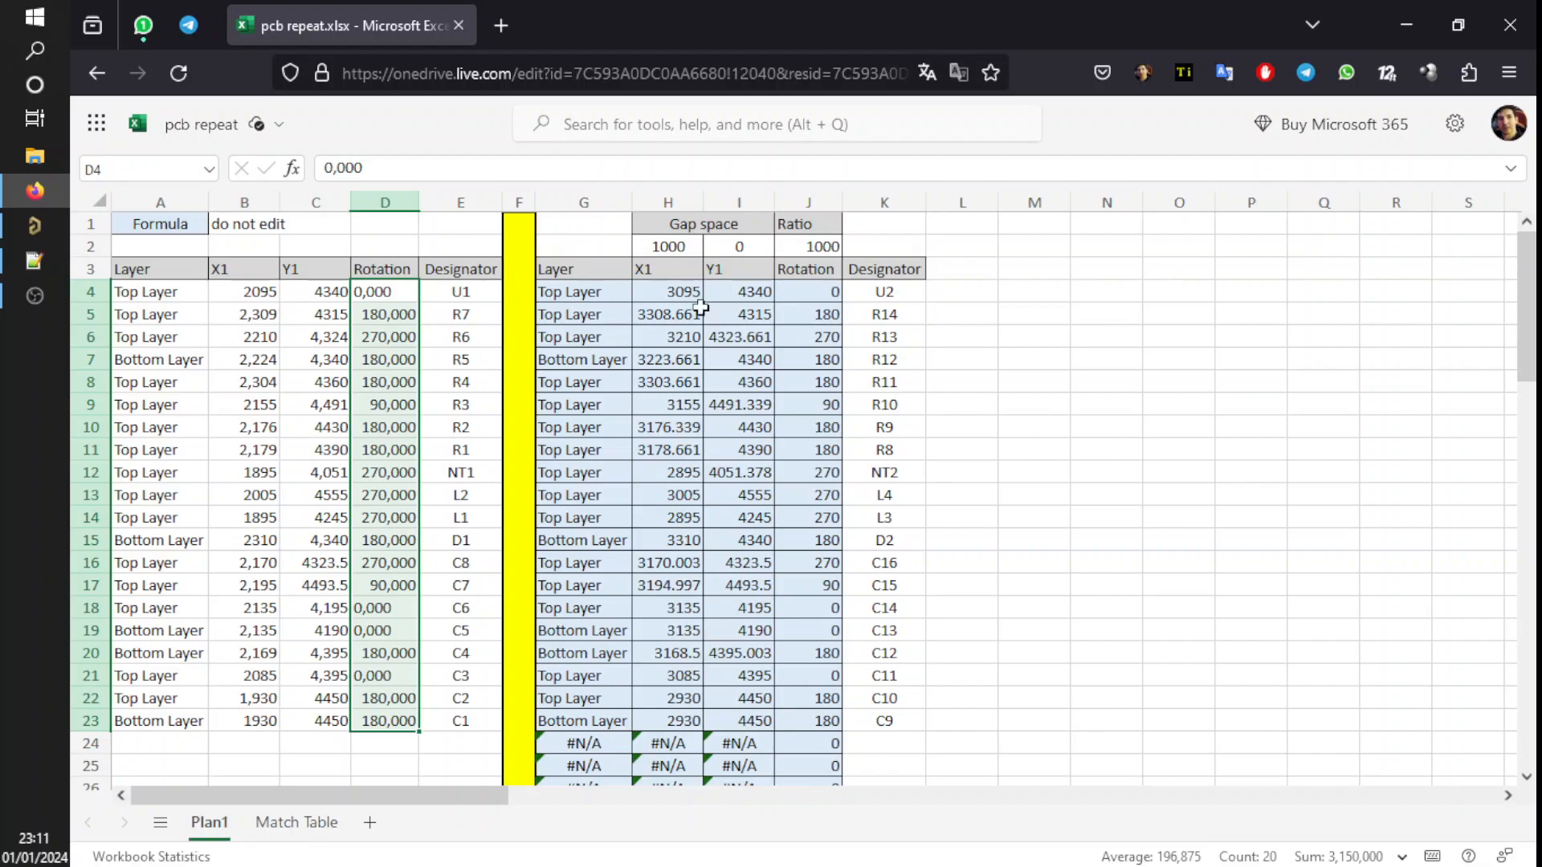
left_click(806, 290)
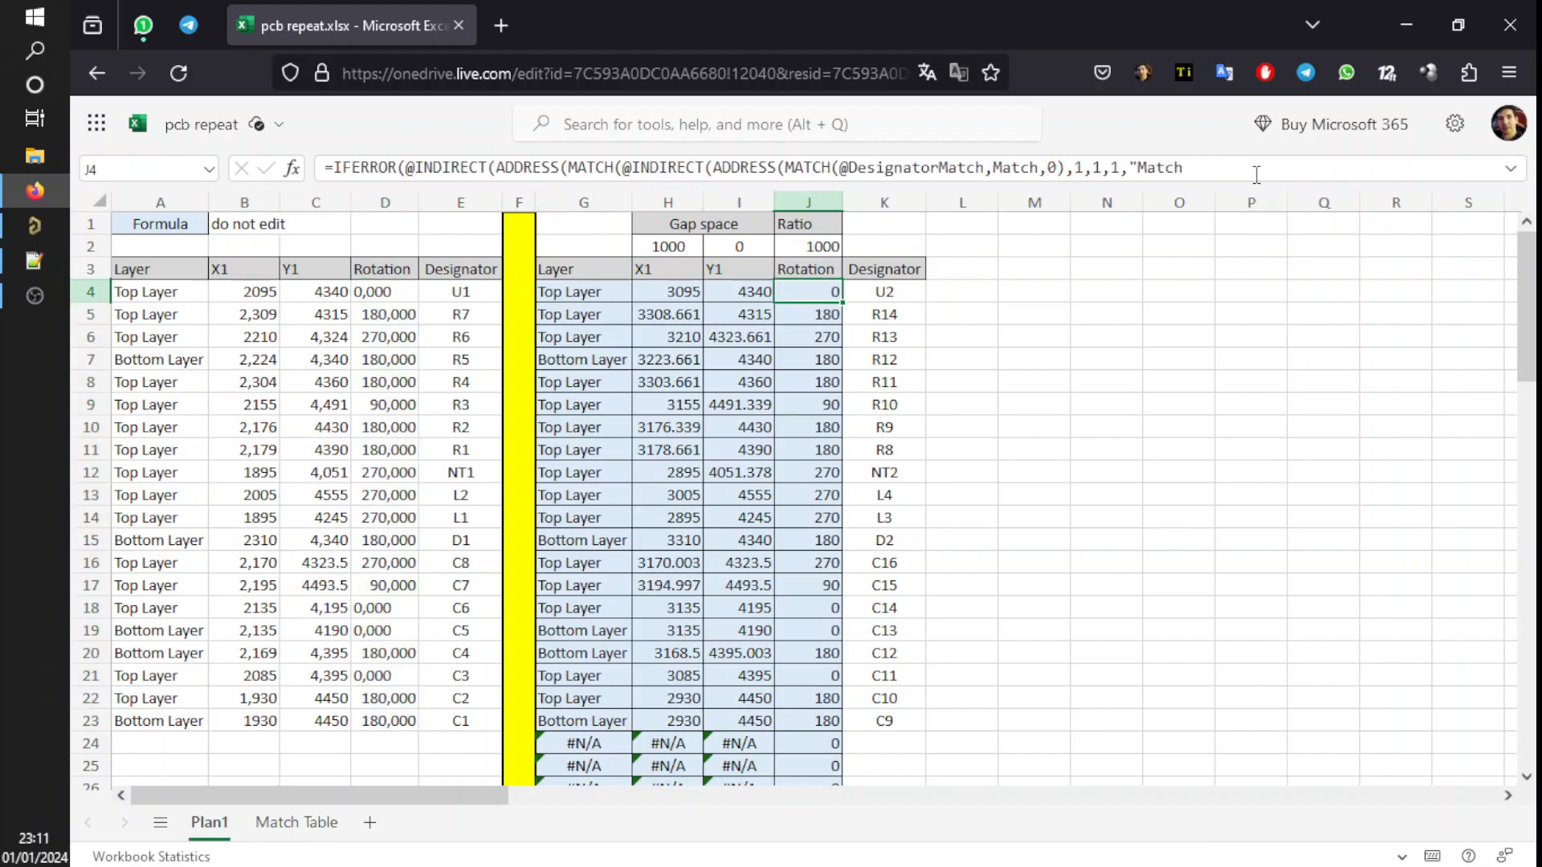
left_click(819, 249)
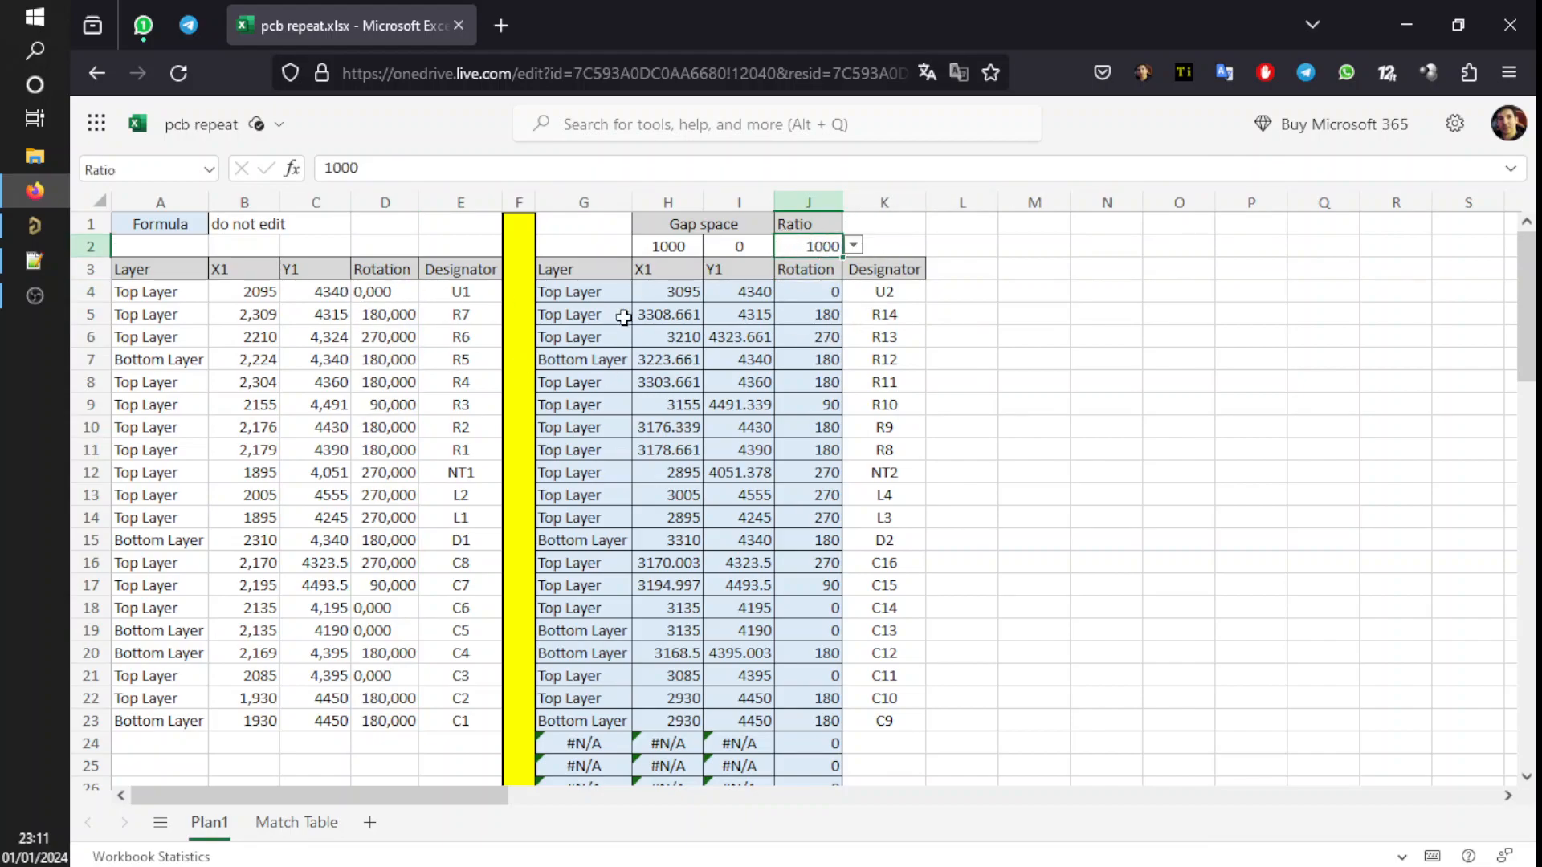
left_click(391, 317)
left_click(840, 292)
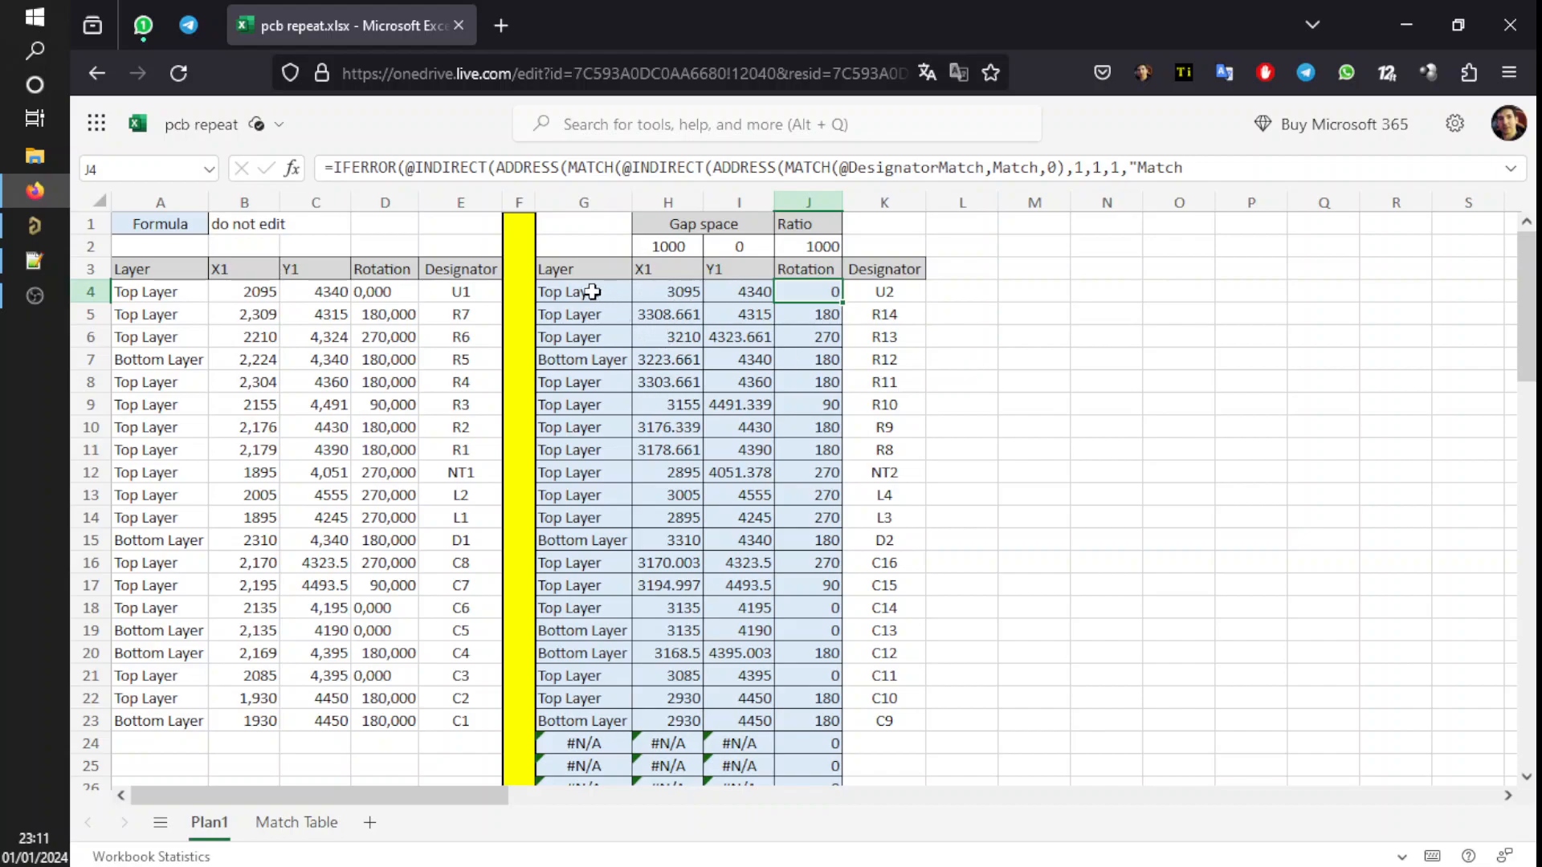
- Copy the calculated Layer, X1, Y1 and Rotation values G4:J23 into the 5 V components' PCB List rows in Altium Designer, and clear the selection
left_click_drag(559, 292, 839, 721)
key("ctrl+c")
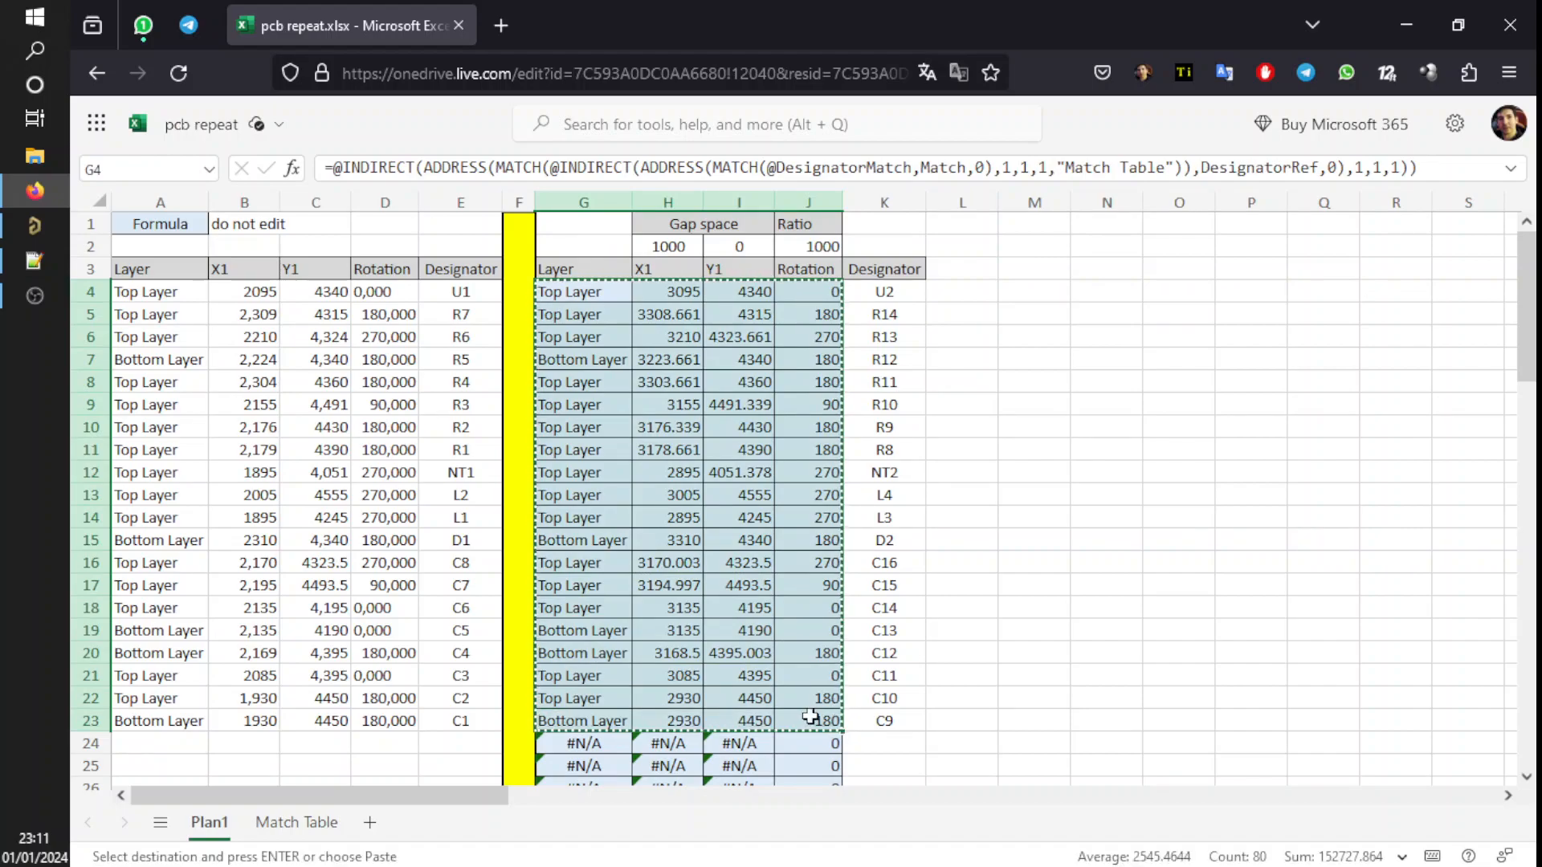
left_click(34, 226)
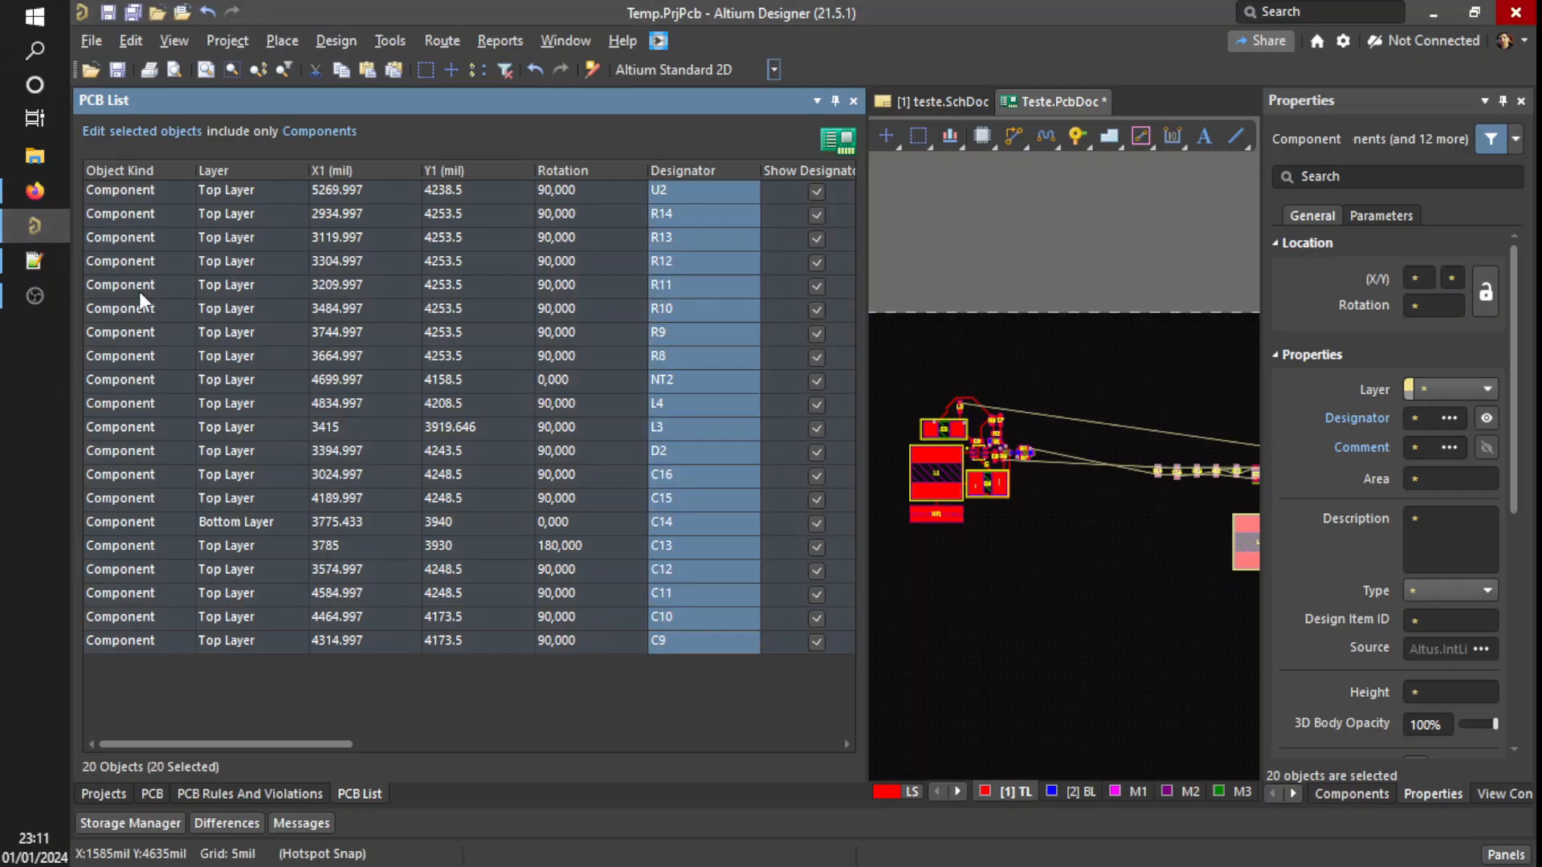
left_click(233, 189)
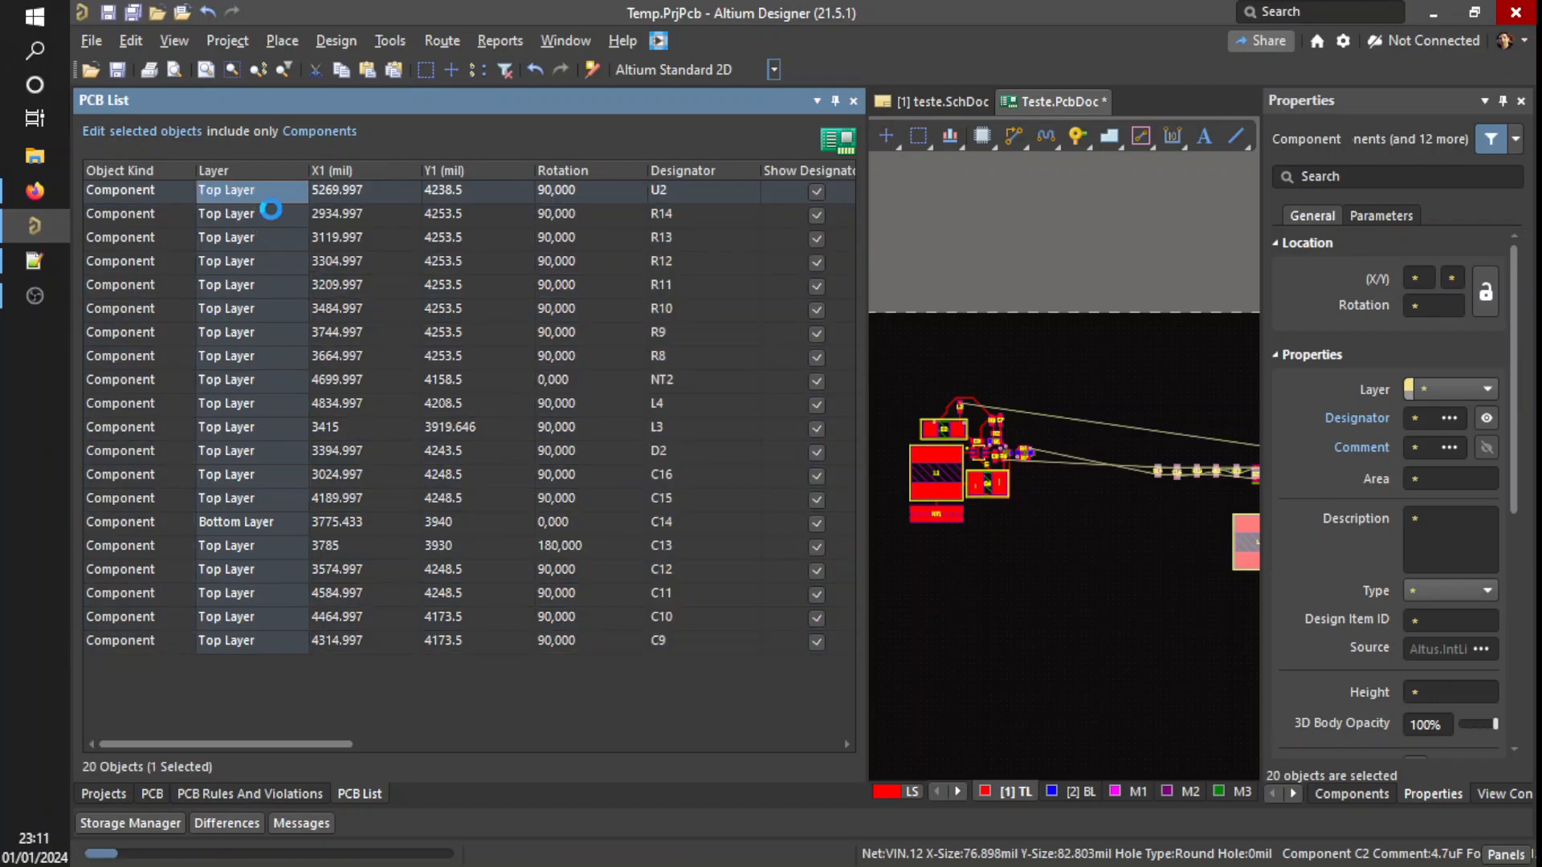
key("ctrl+v")
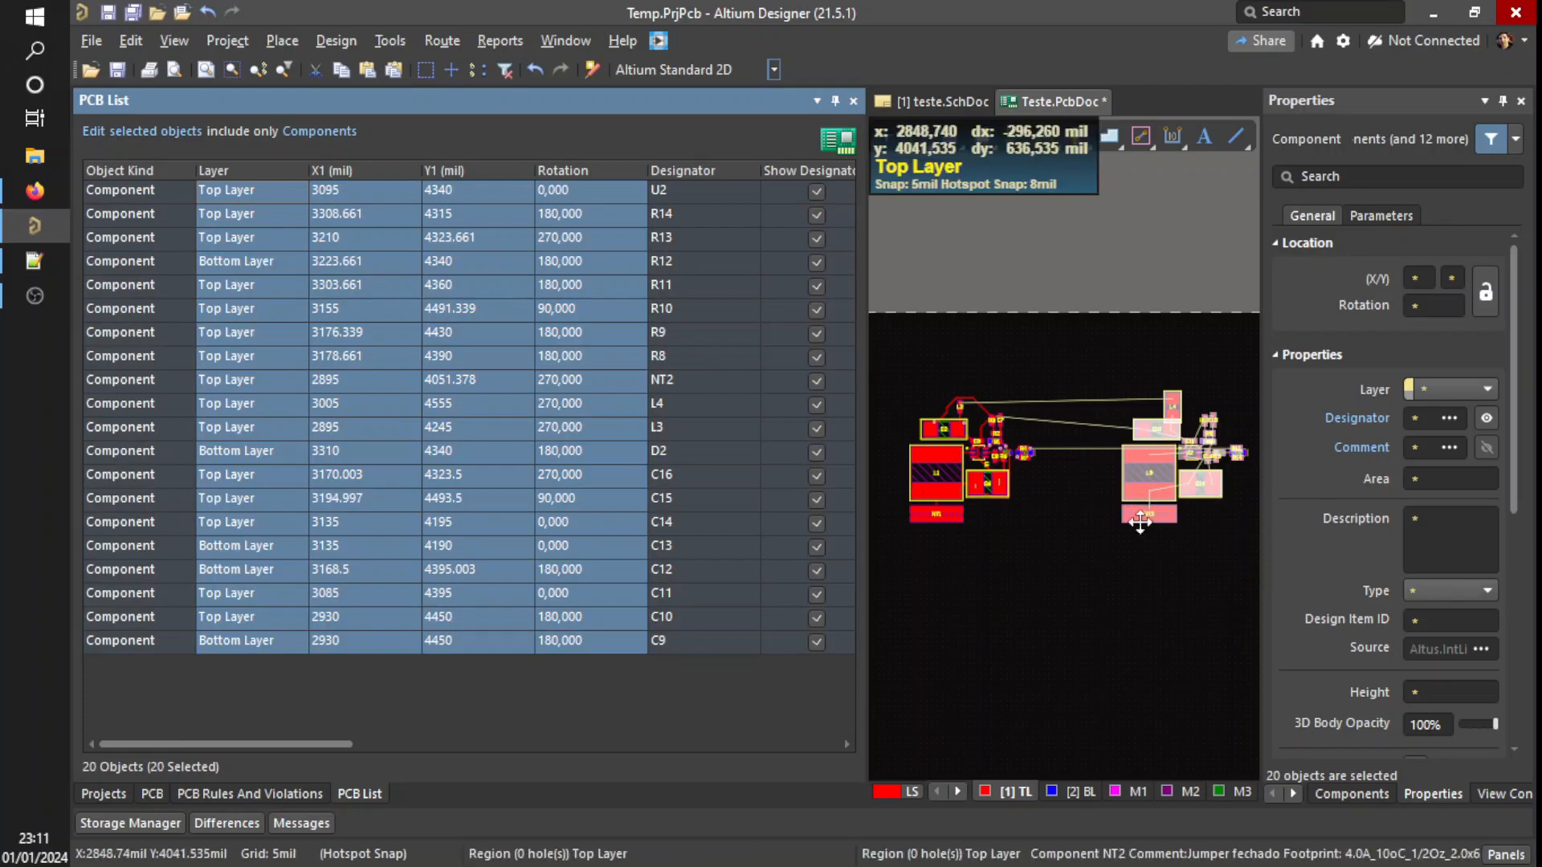
left_click(1112, 523)
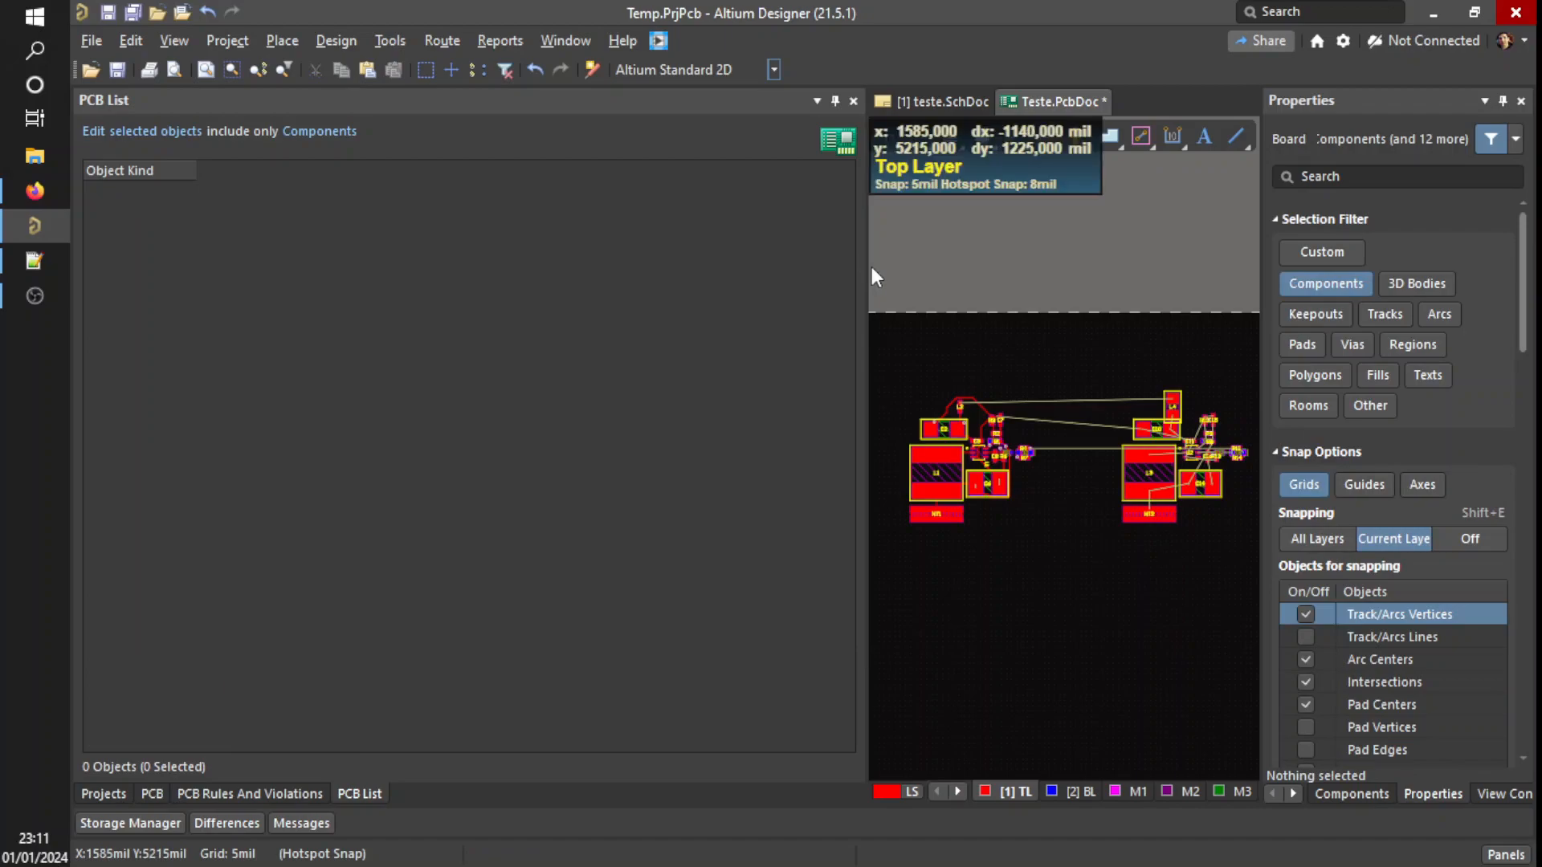
- Narrow the PCB List and measure the distance from C6's GND pad to C14's GND pad
left_click_drag(867, 266, 315, 282)
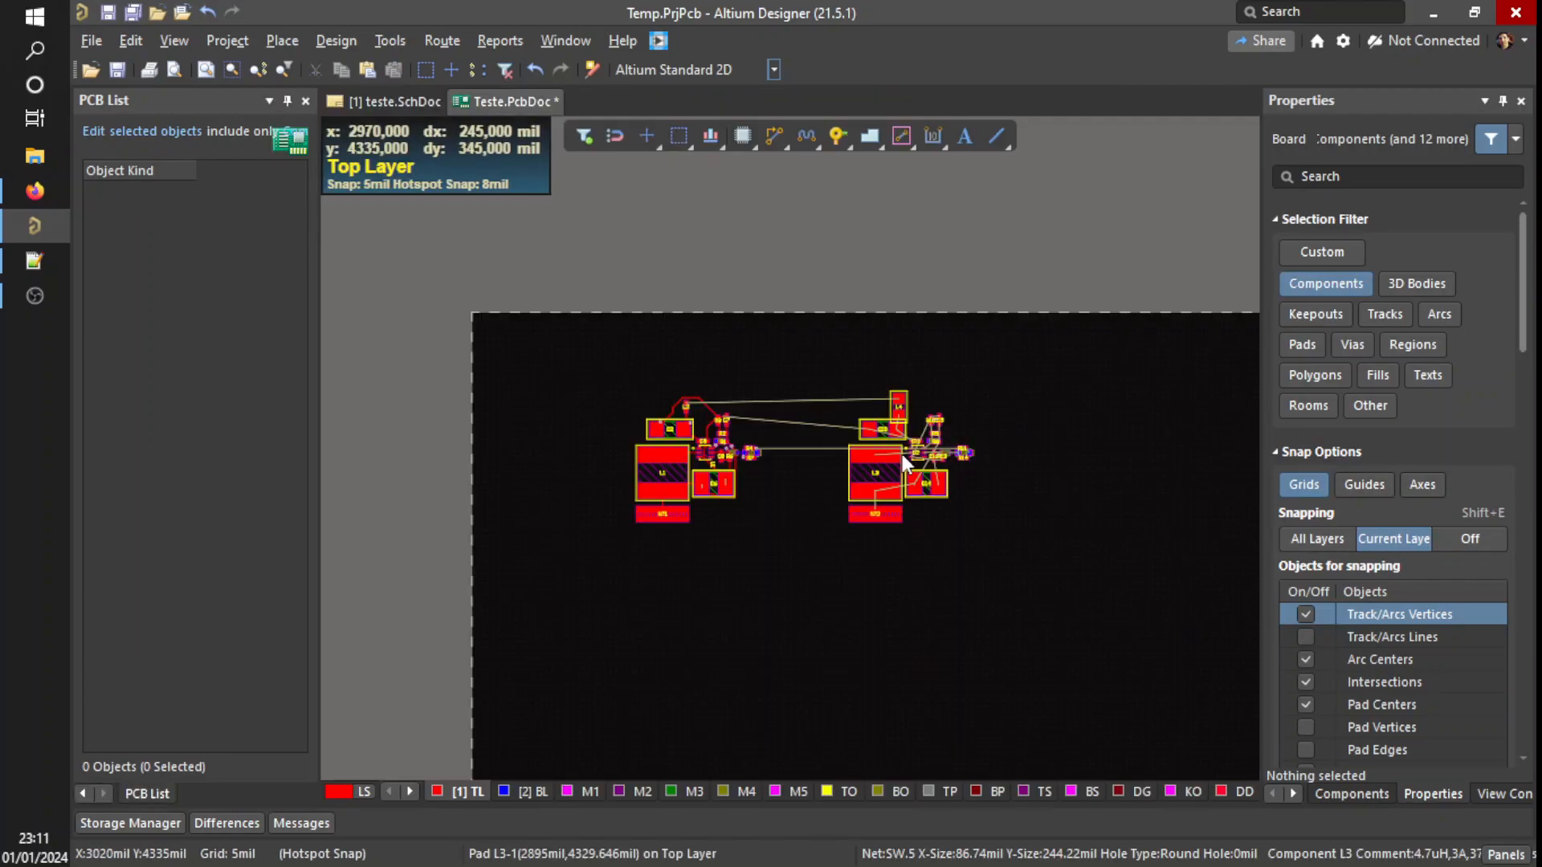
scroll(838, 478, "up", 2, "ctrl")
scroll(711, 391, "left", 2, "shift")
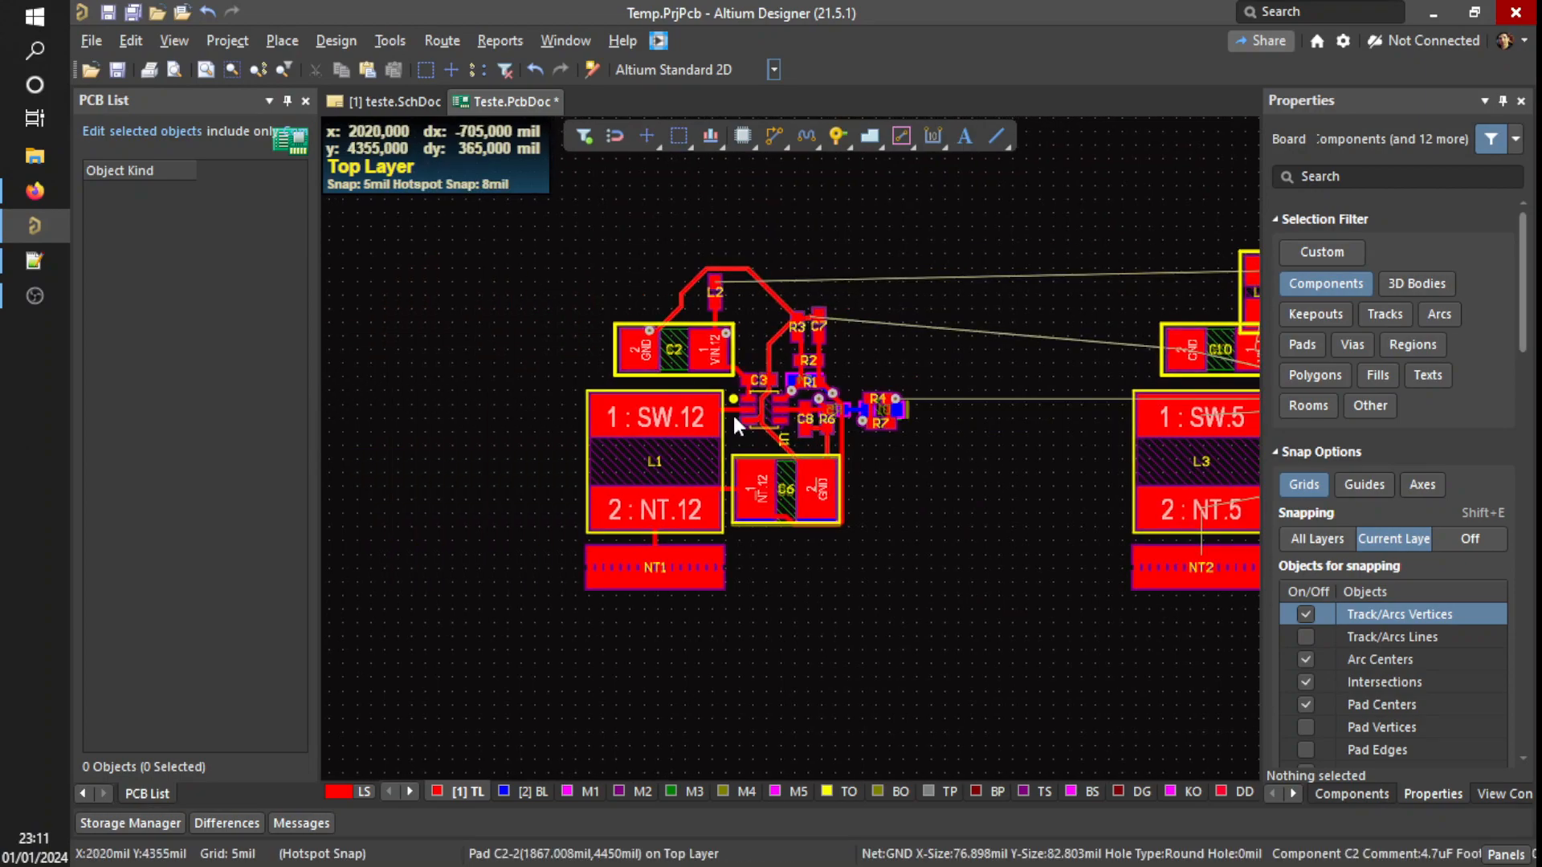
scroll(825, 452, "right", 1, "shift")
key("ctrl+m")
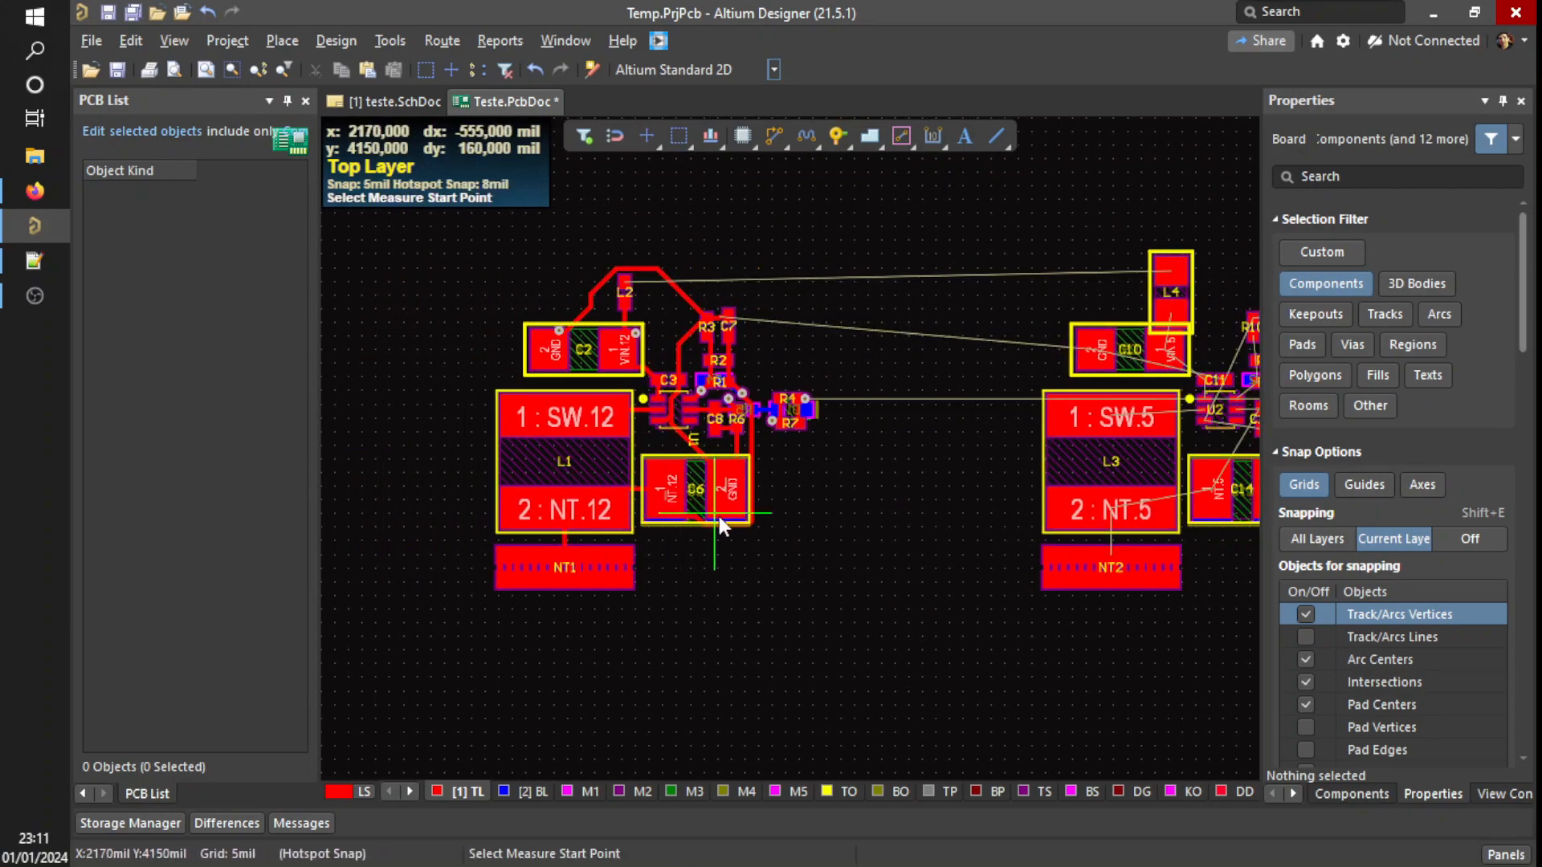
left_click(724, 480)
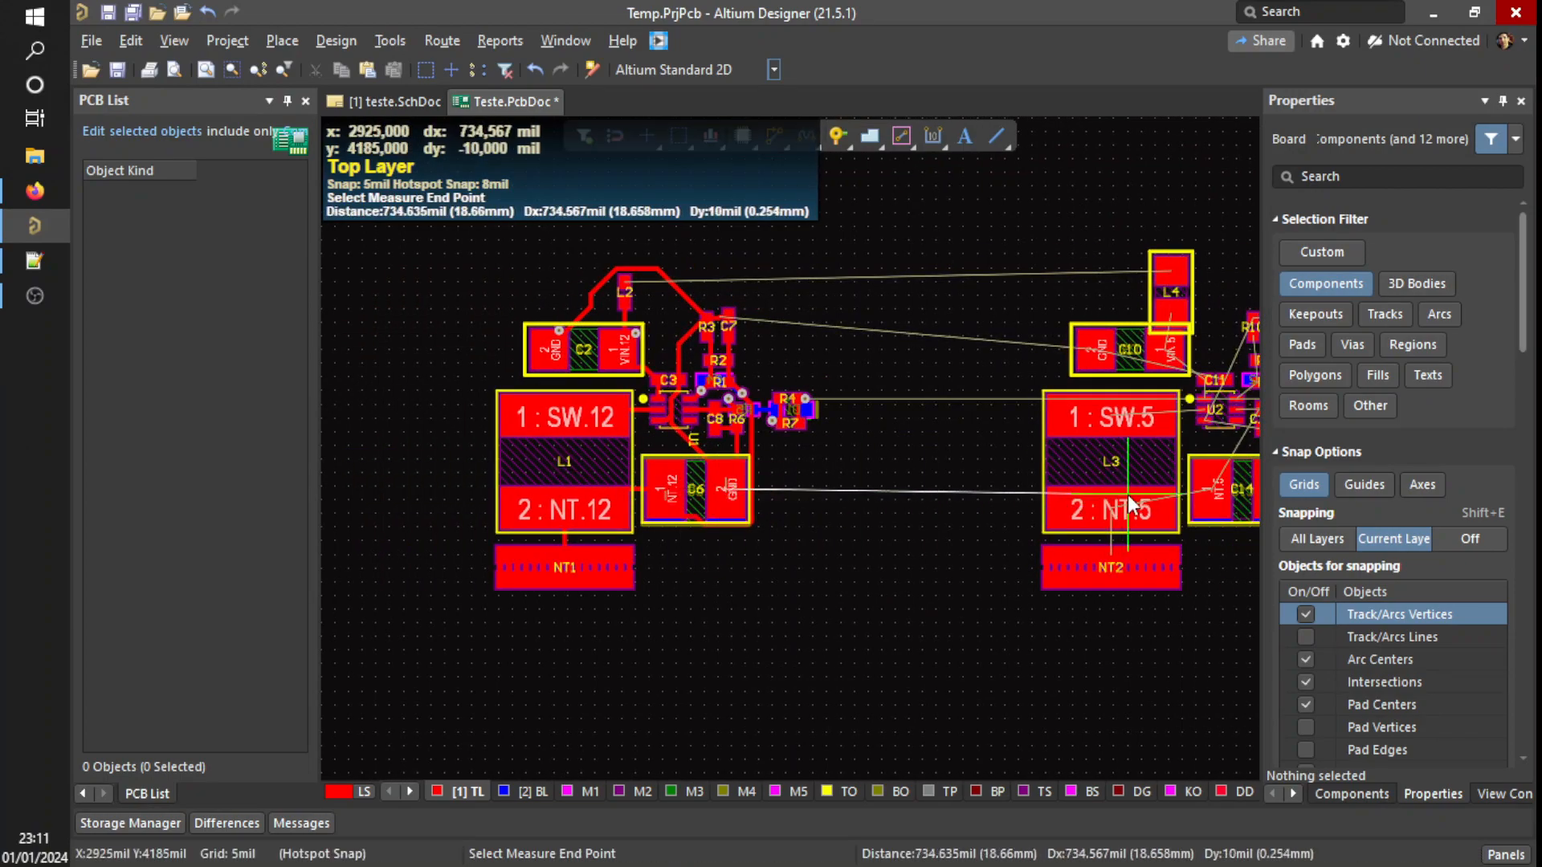
scroll(1132, 495, "right", 1, "shift")
scroll(1143, 494, "right", 1, "shift")
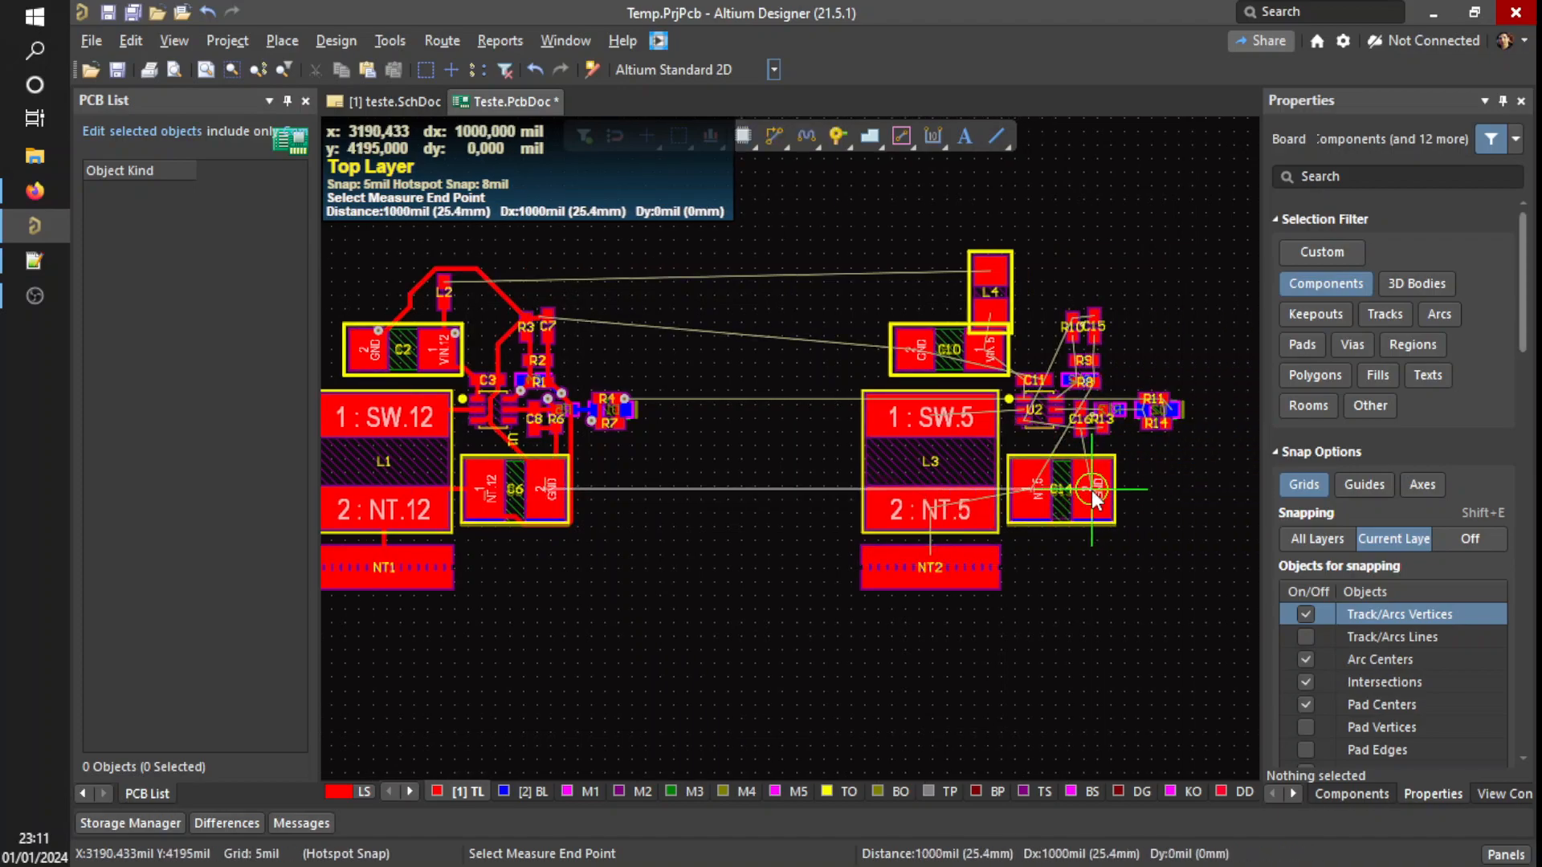
left_click(1091, 490)
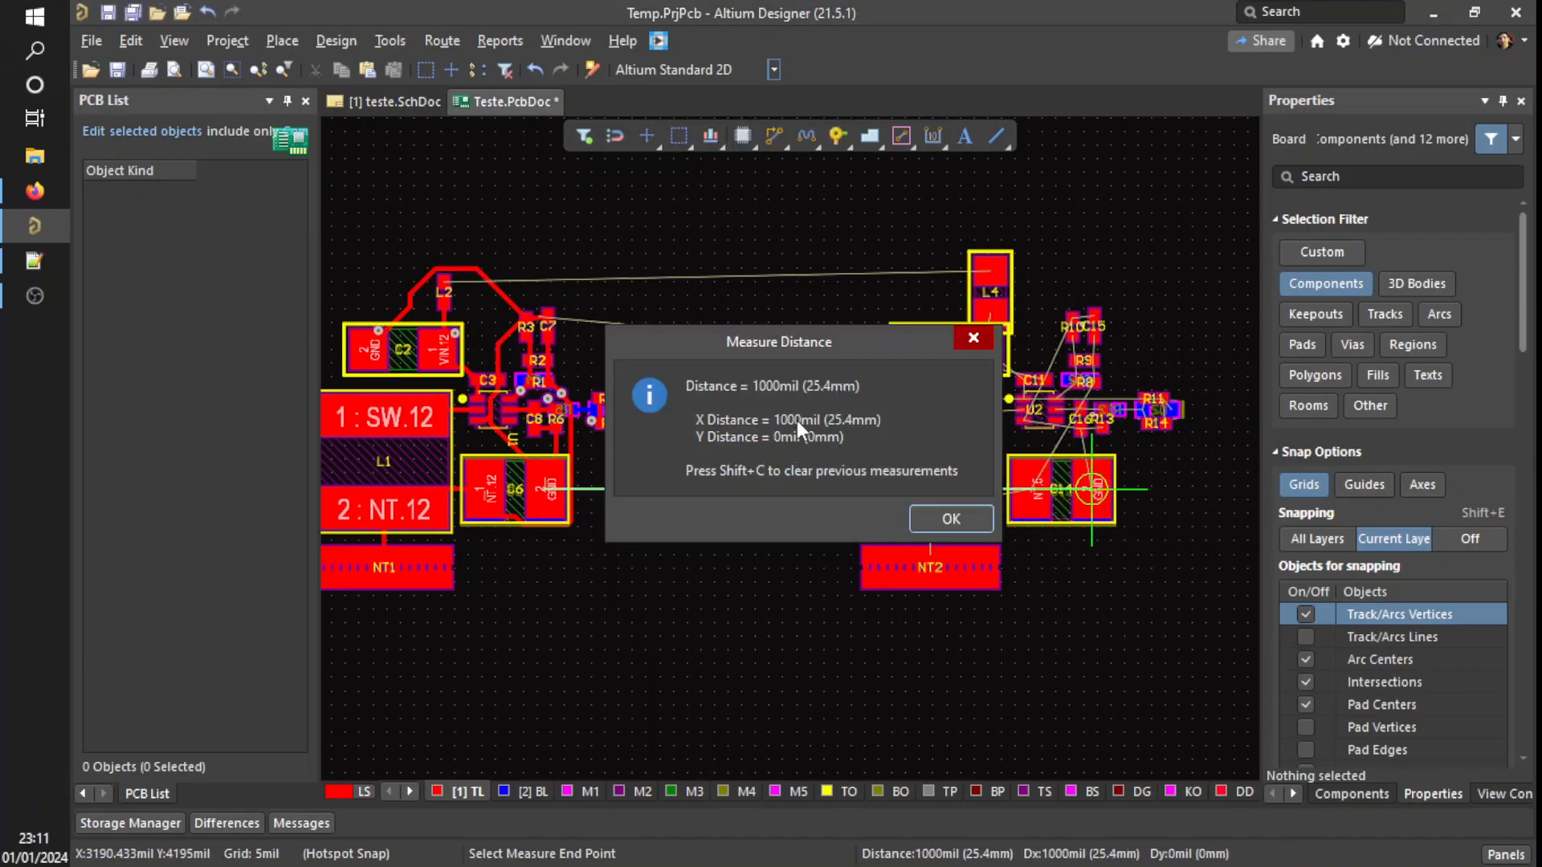
left_click_drag(764, 343, 743, 213)
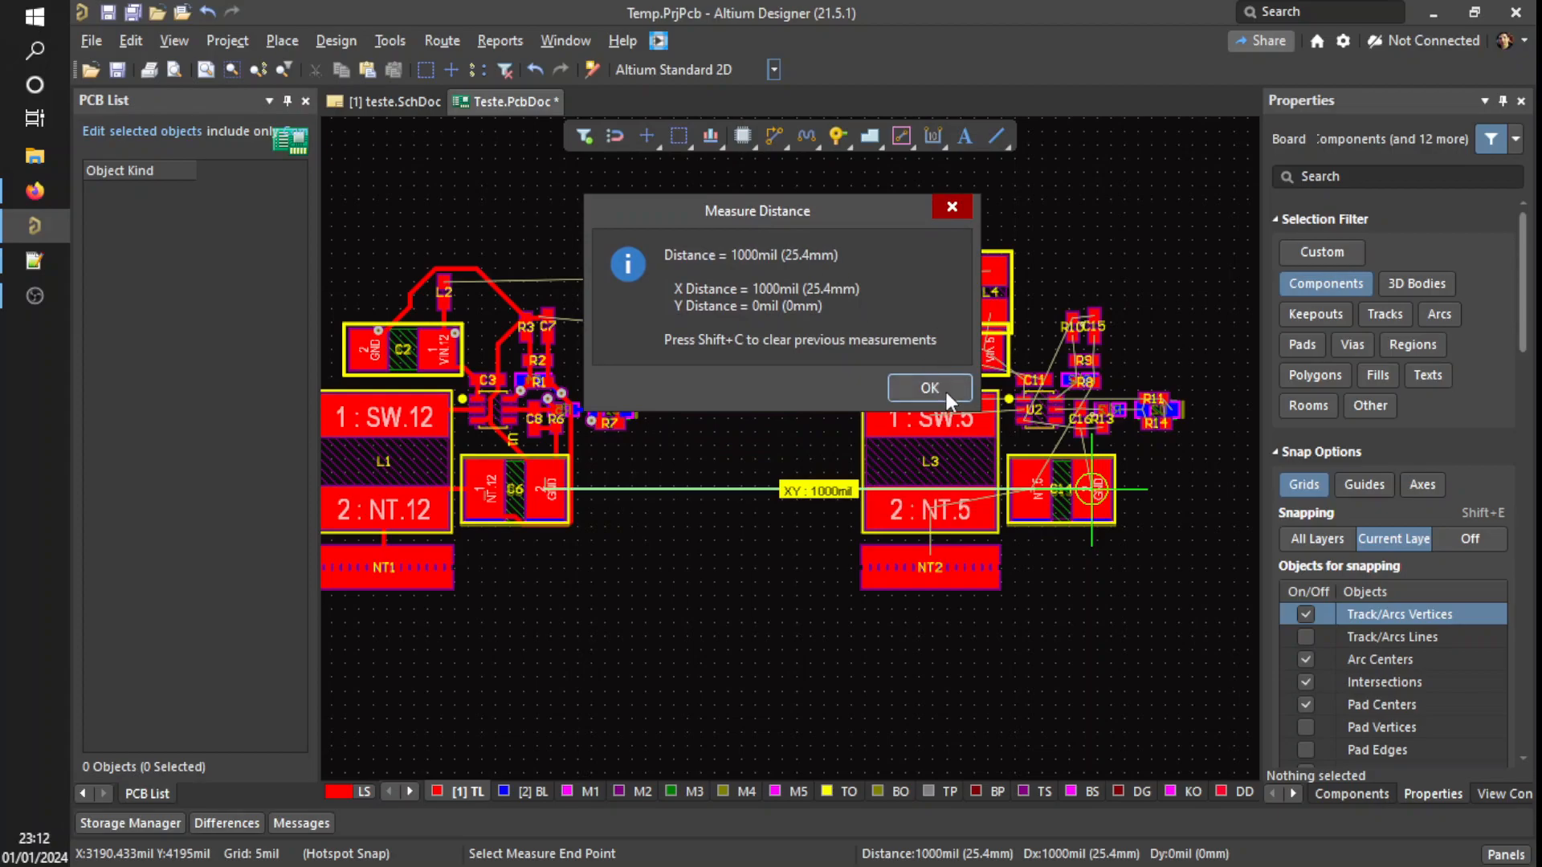
left_click(929, 388)
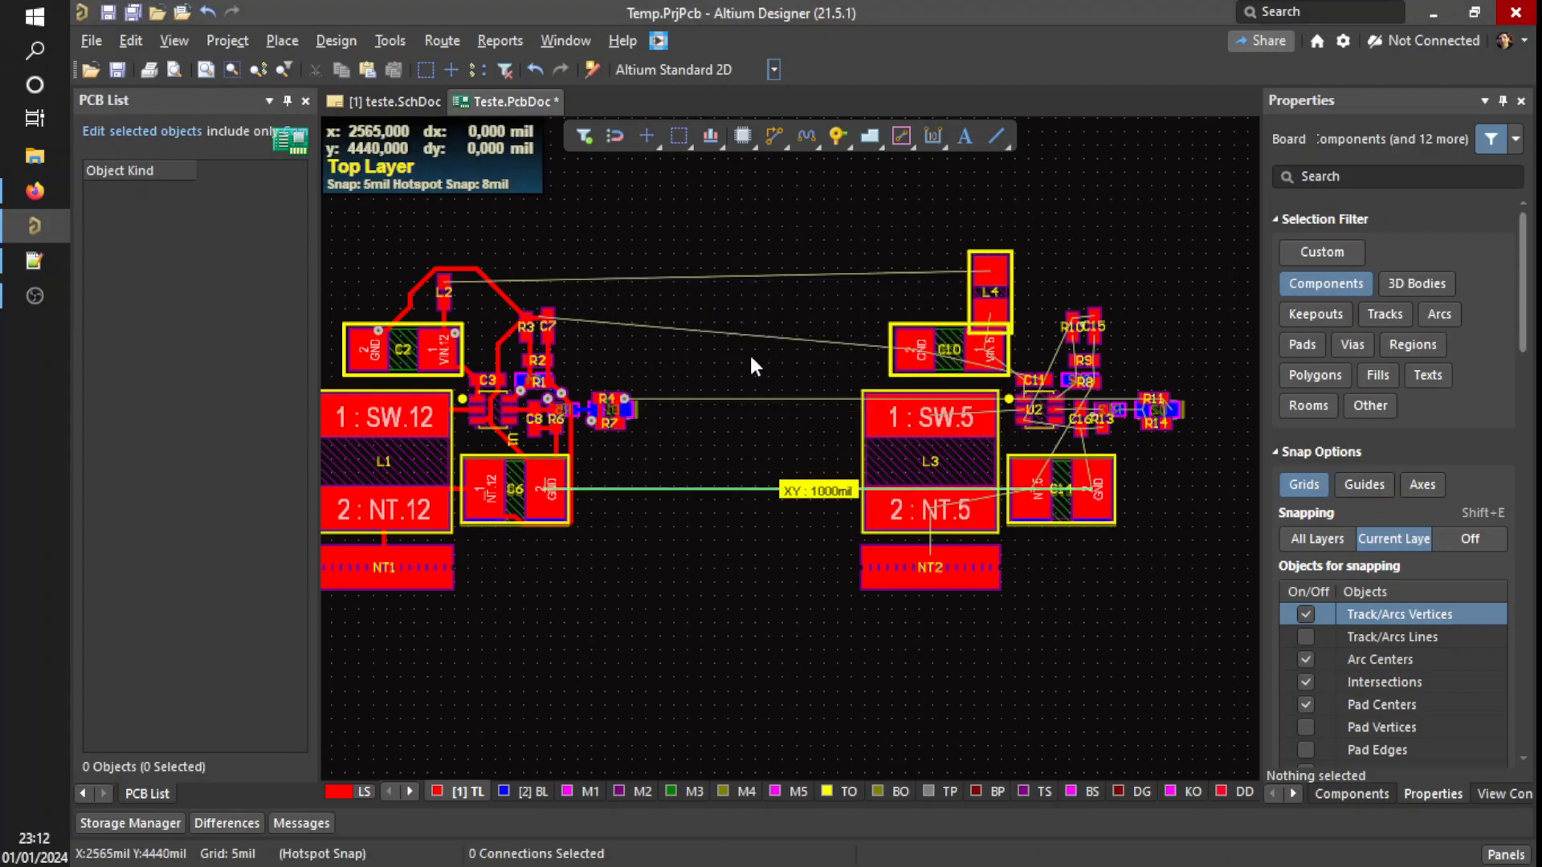
- Enable every object type except Components in the selection filter and select all the 12 V circuit's routing tracks and vias
scroll(791, 410, "down", 2, "ctrl")
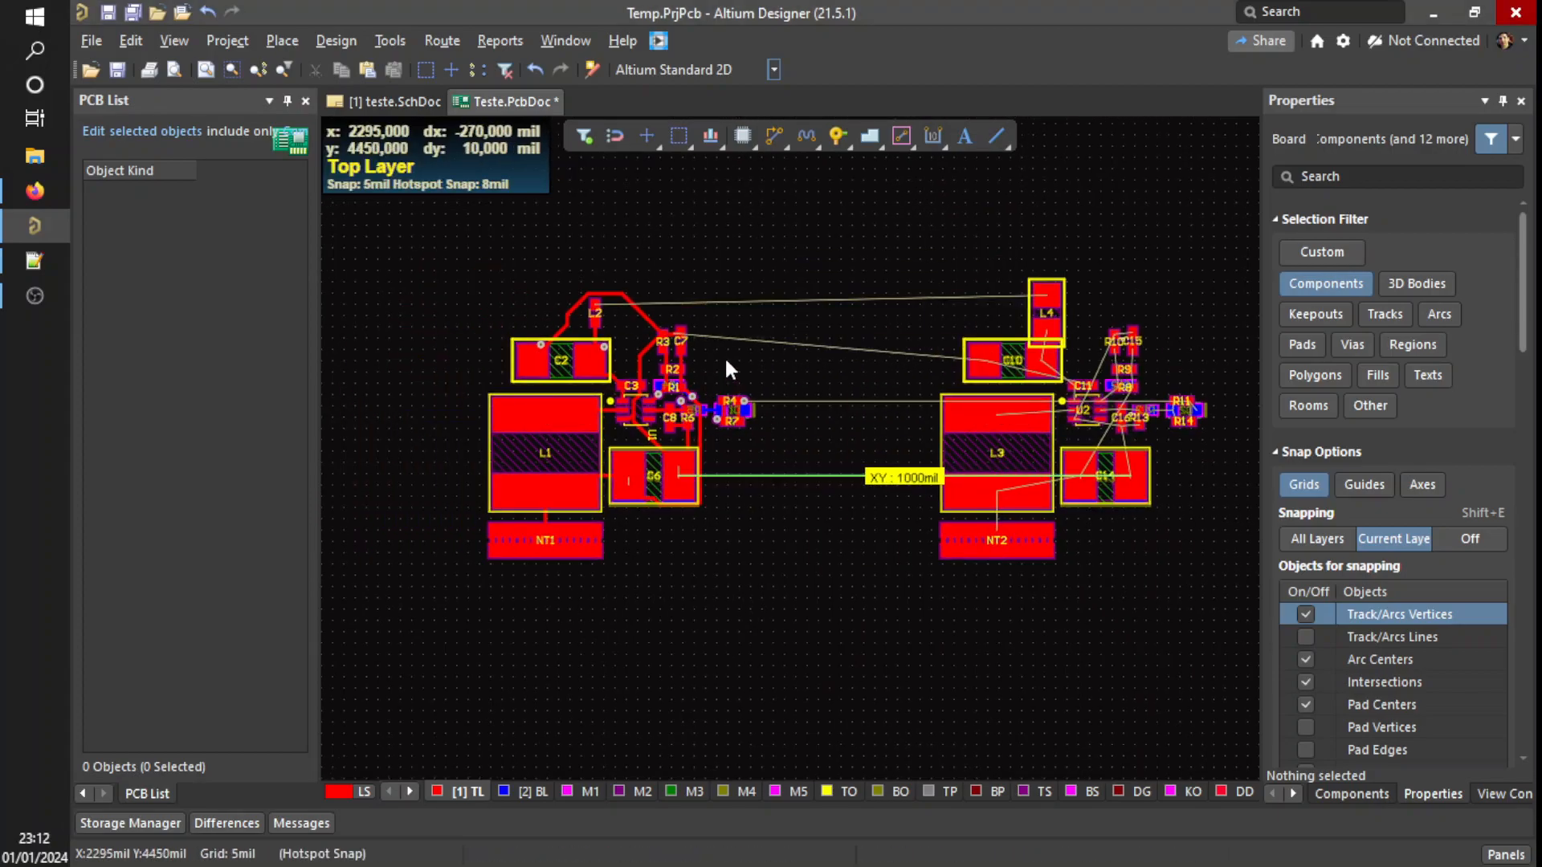
left_click_drag(474, 265, 802, 621)
left_click(787, 565)
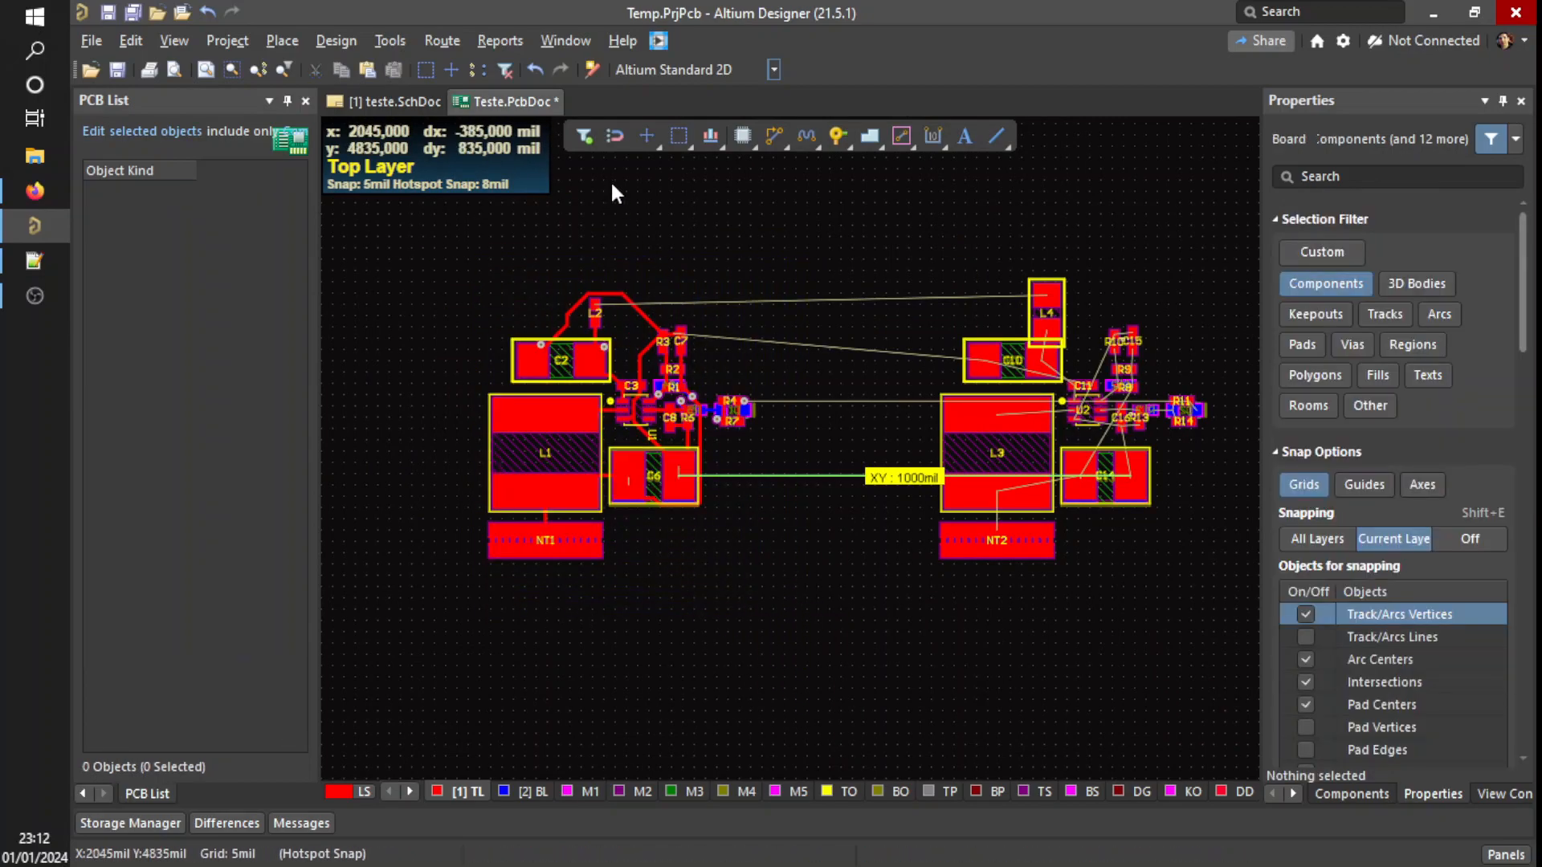
left_click(583, 134)
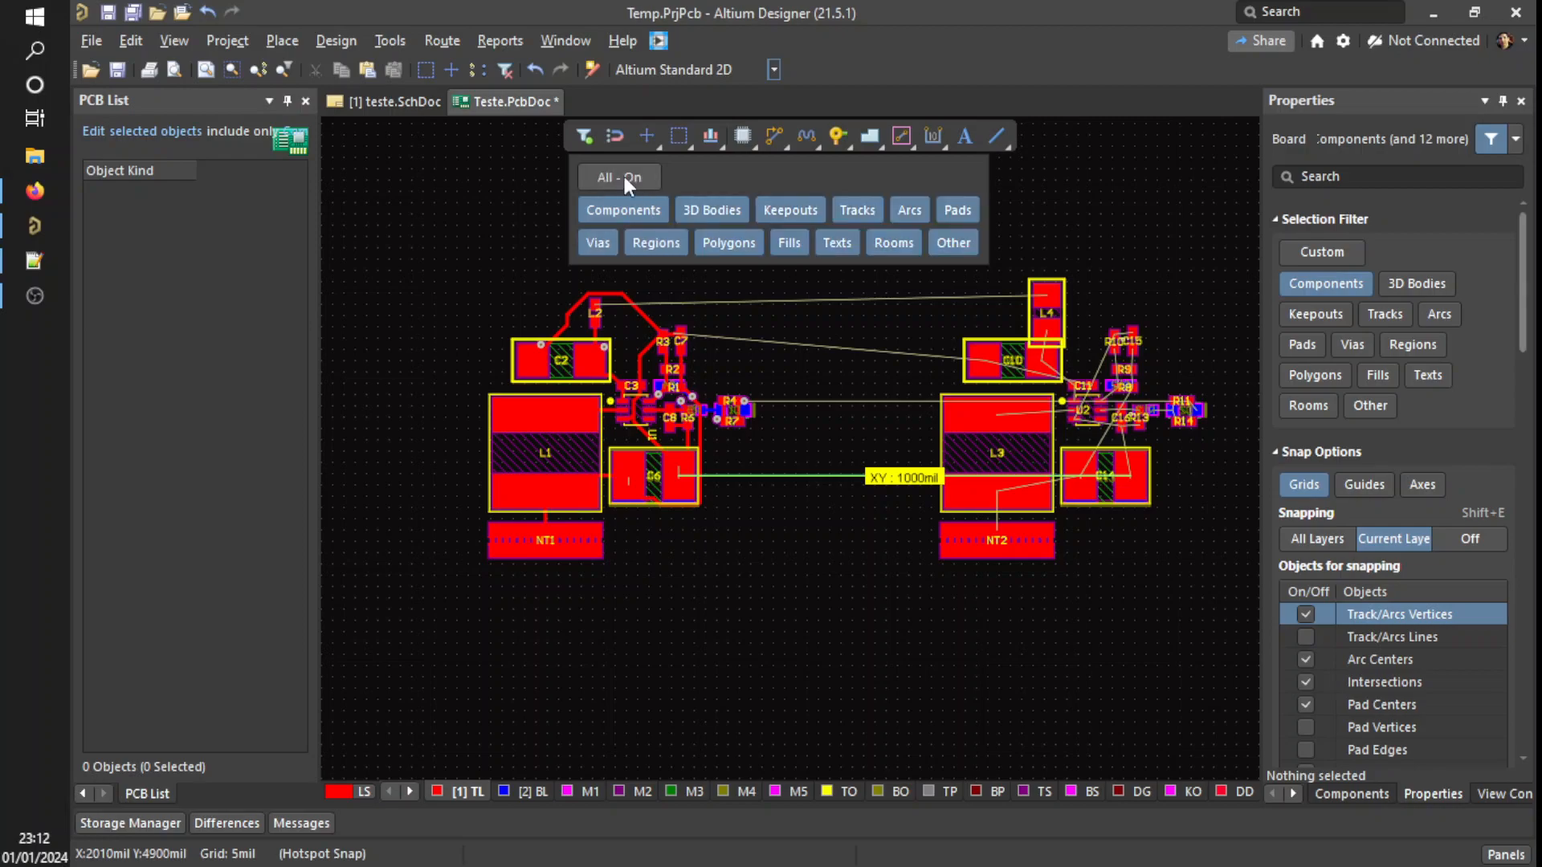
left_click(624, 180)
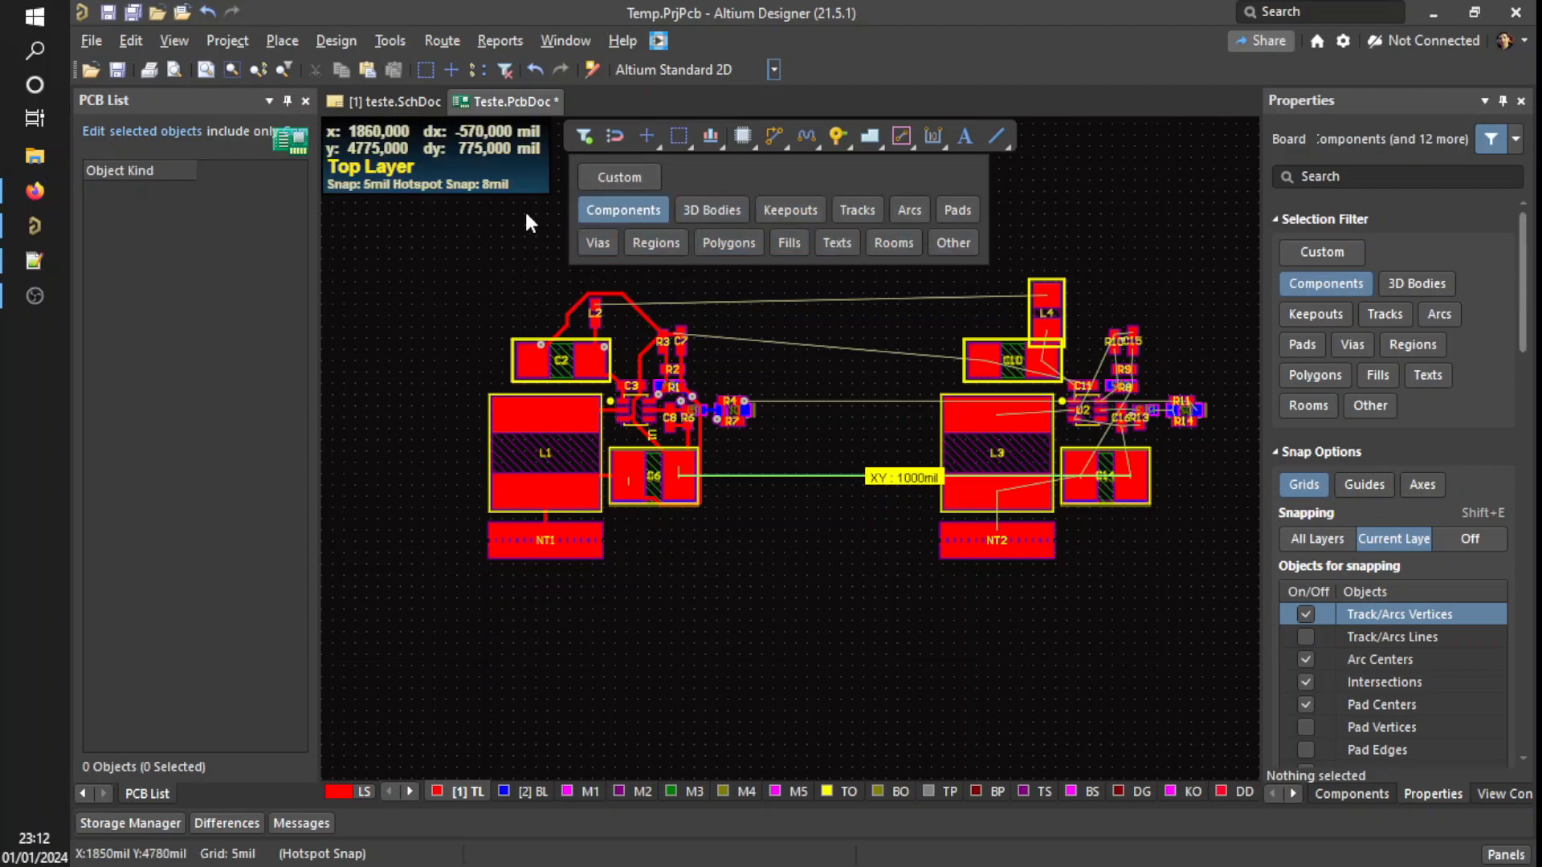
left_click(629, 178)
left_click(647, 209)
left_click_drag(406, 278, 807, 621)
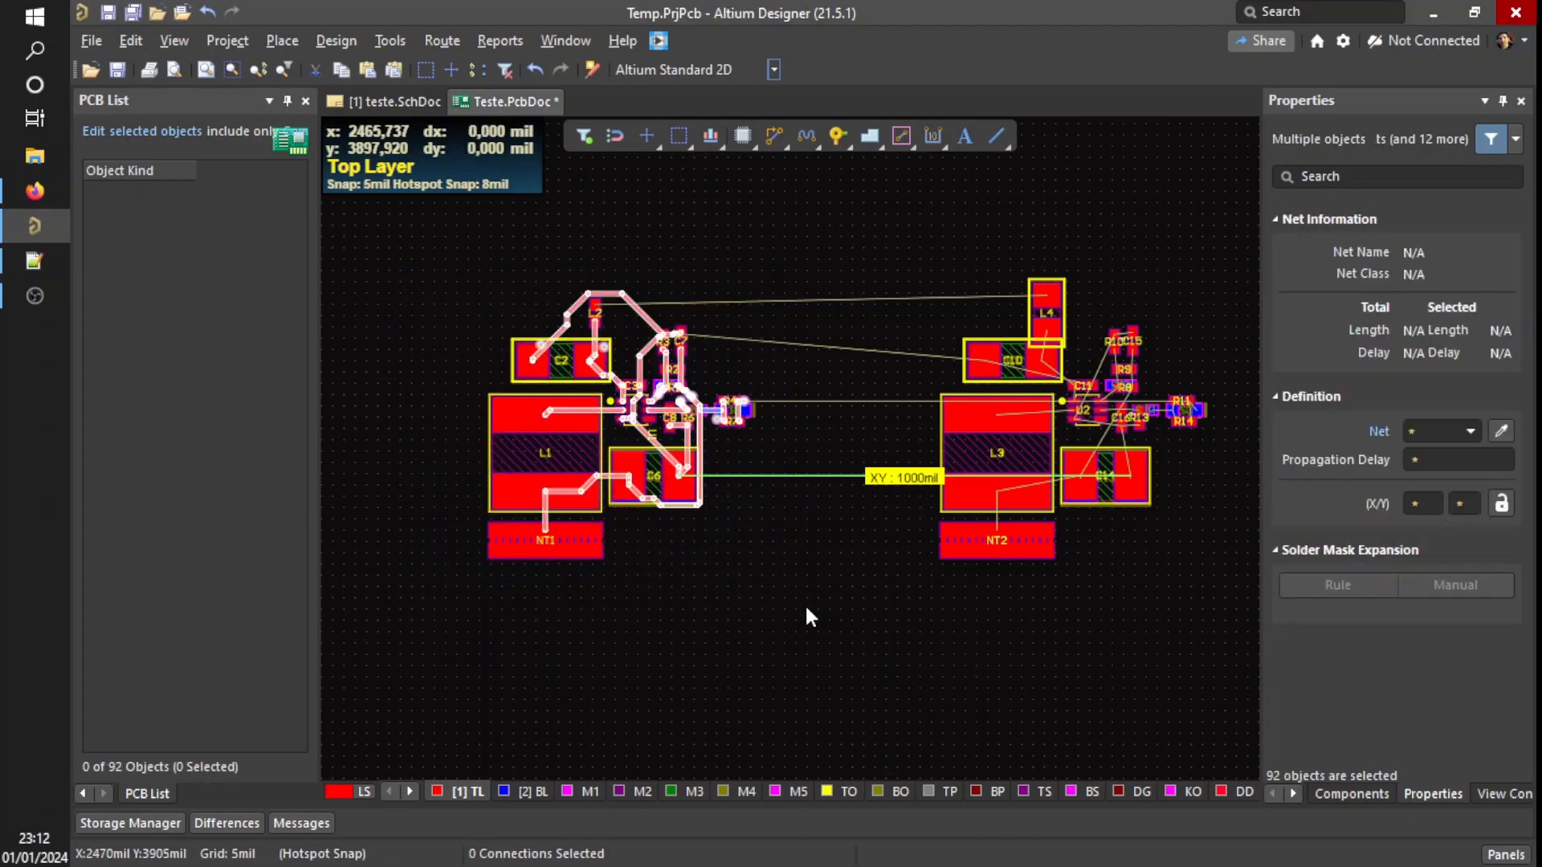
- Copy the selected 12 V routing using L1's SW.12 pad as the reference point
scroll(561, 311, "up", 3, "ctrl")
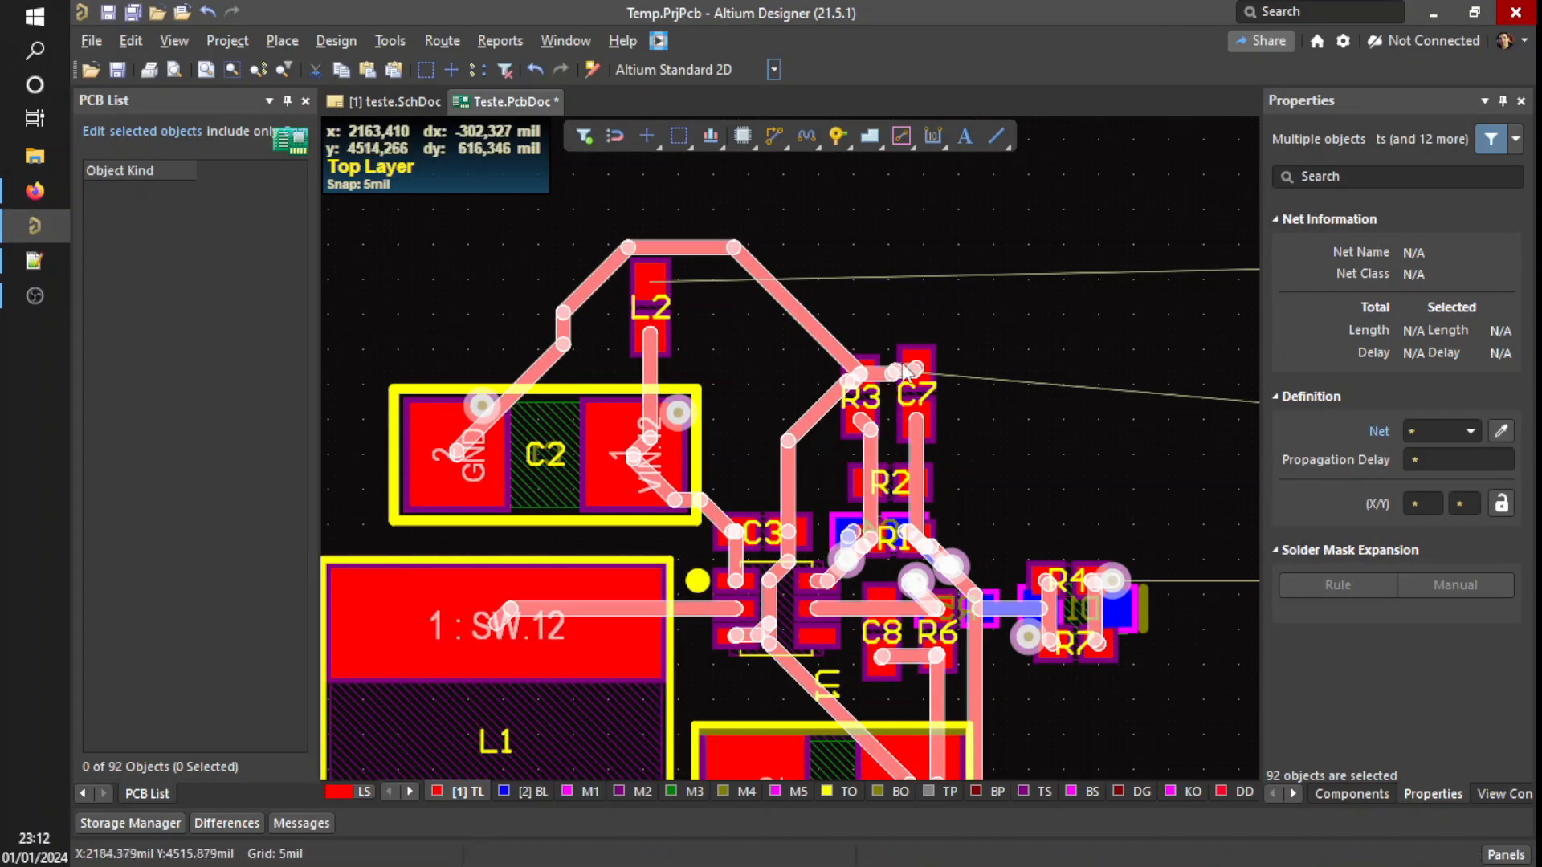
scroll(992, 538, "down", 1, "ctrl")
key("ctrl+c")
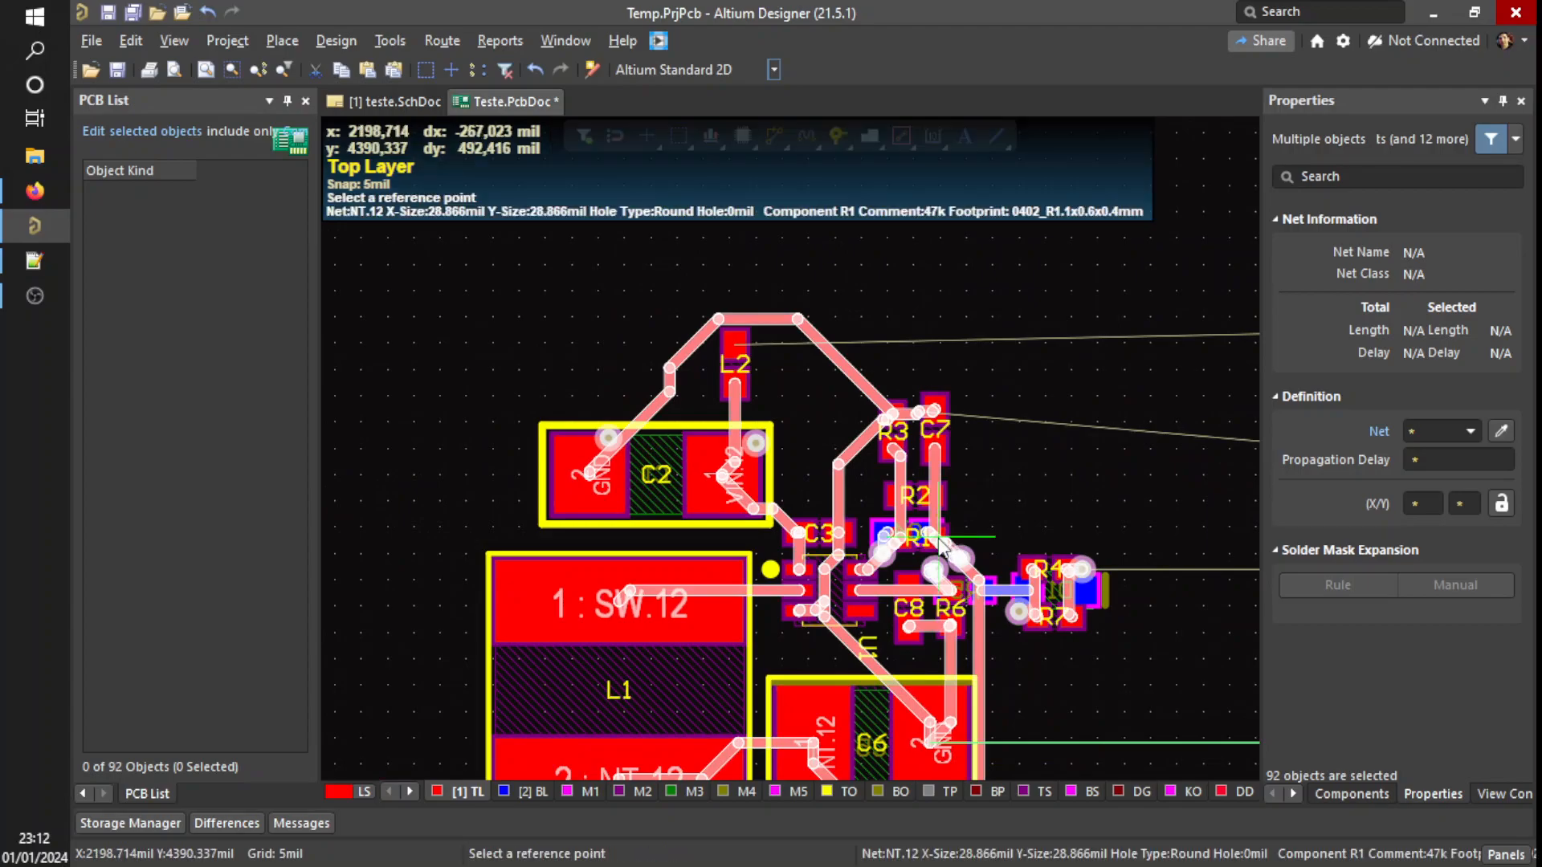
scroll(709, 611, "down", 1, "ctrl")
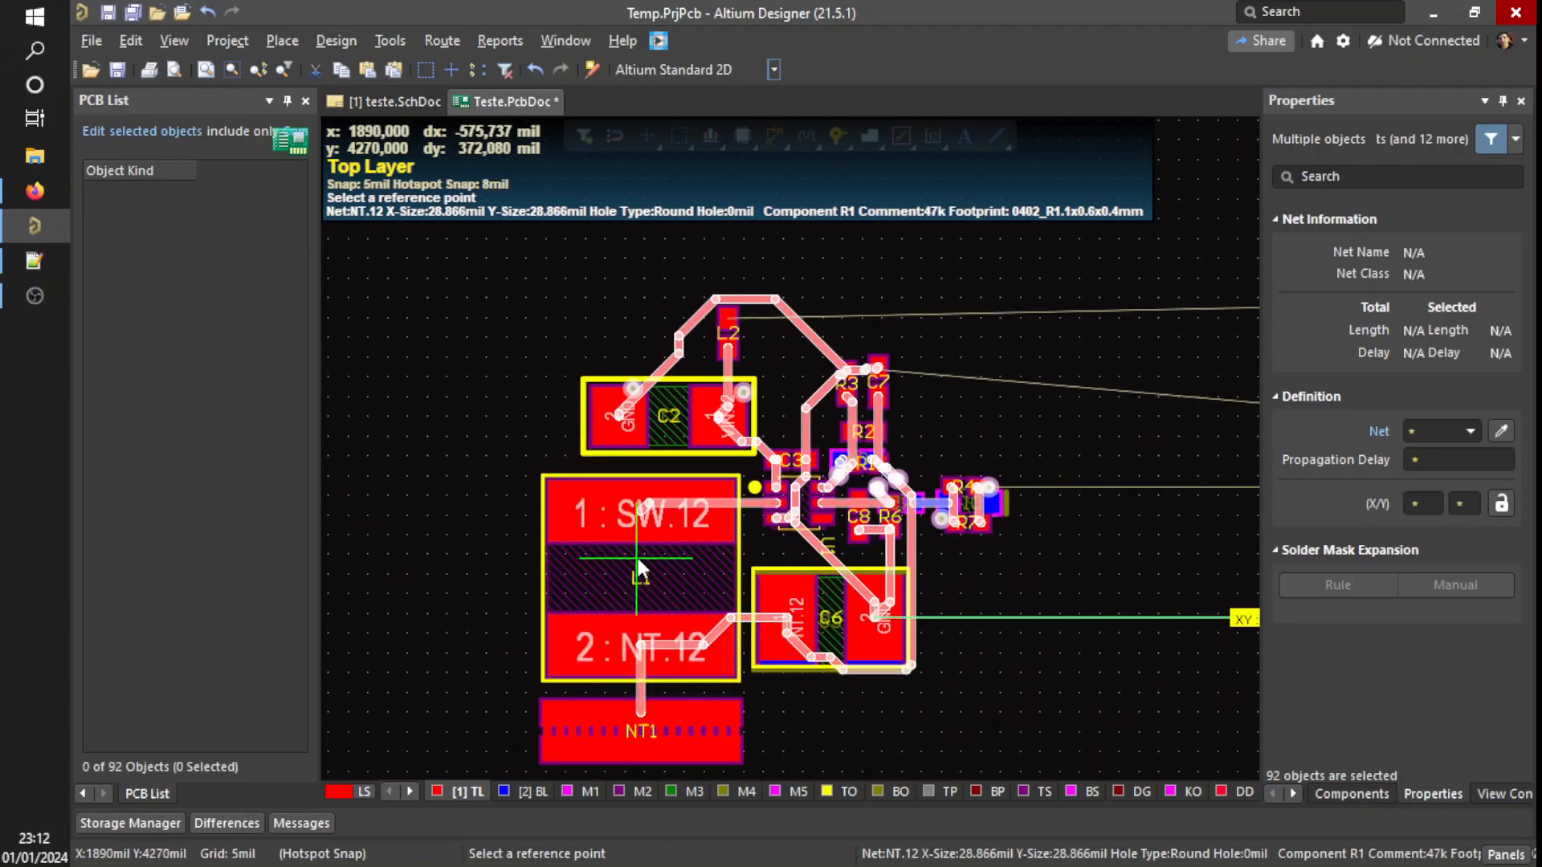
left_click(642, 517)
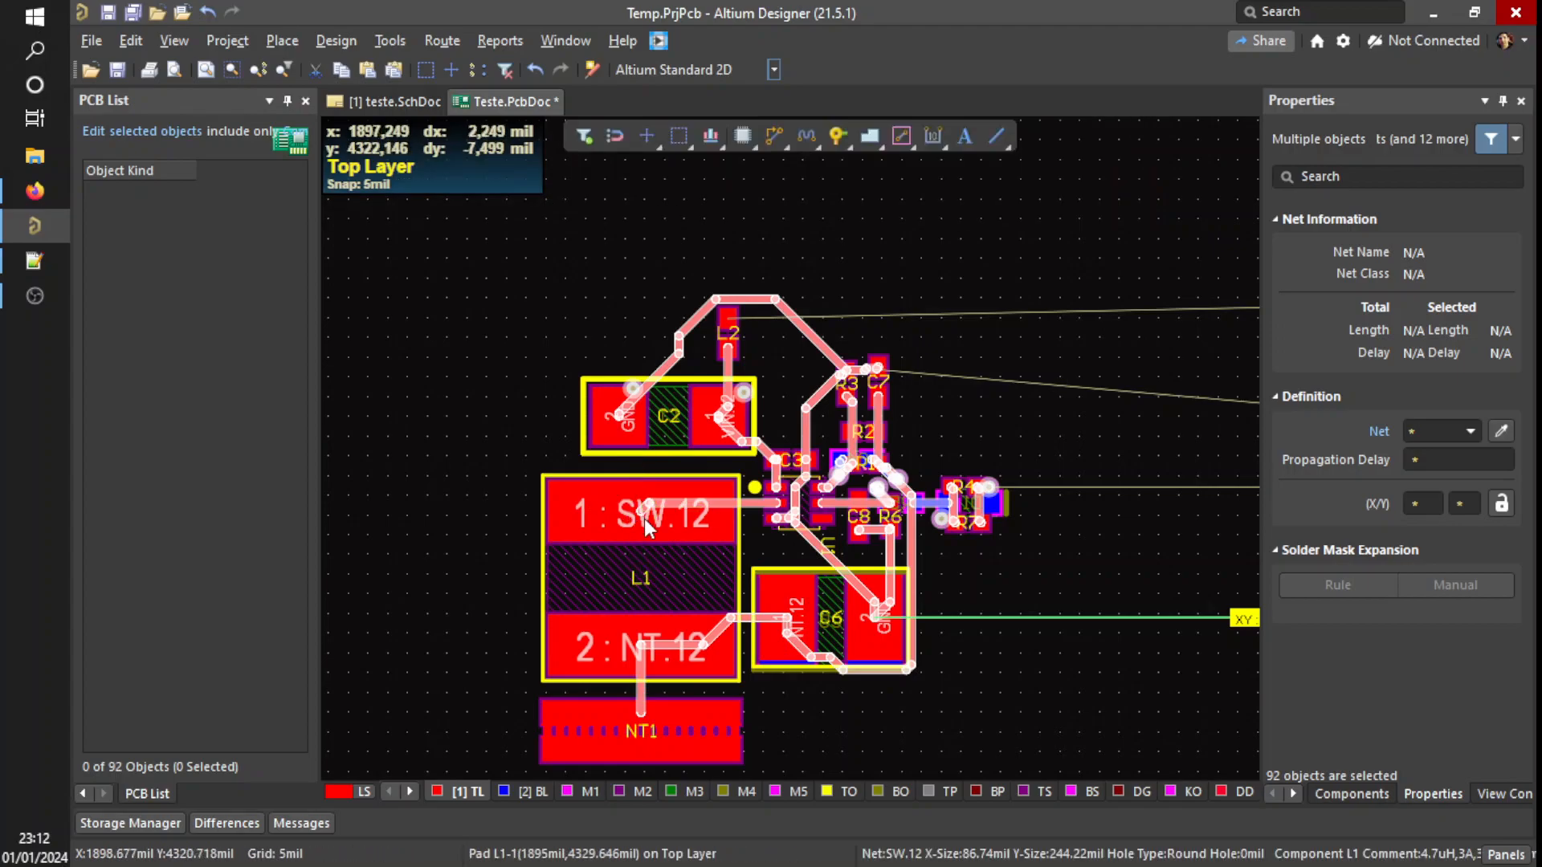
- Paste the copied routing onto the 5 V circuit with its reference point on L3's SW.5 pad
scroll(651, 523, "down", 2, "ctrl")
scroll(917, 537, "right", 3)
scroll(942, 525, "up", 2, "ctrl")
key("ctrl+v")
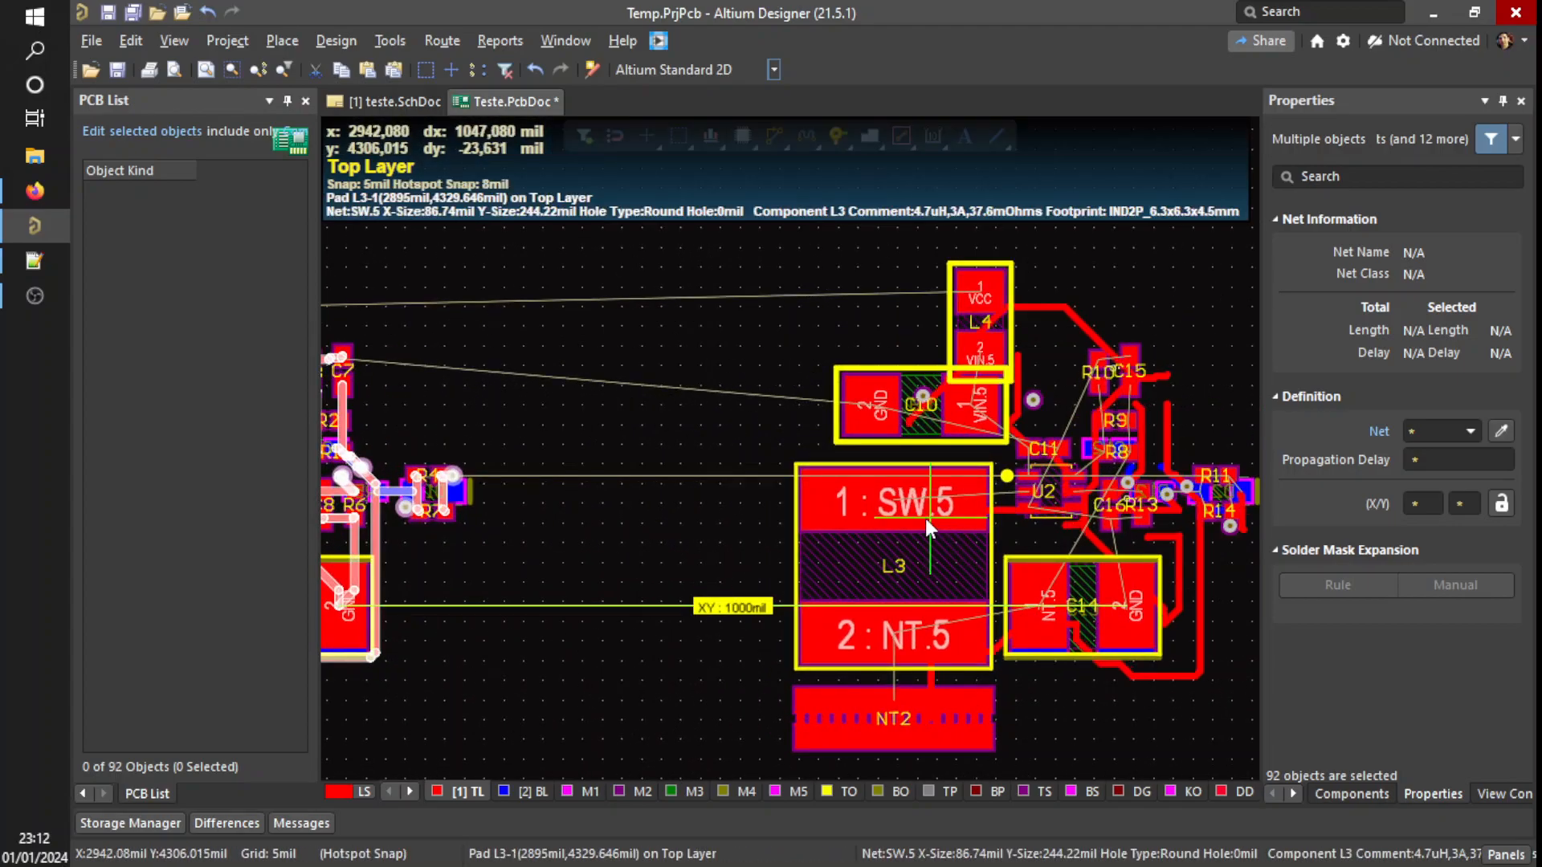
left_click(896, 500)
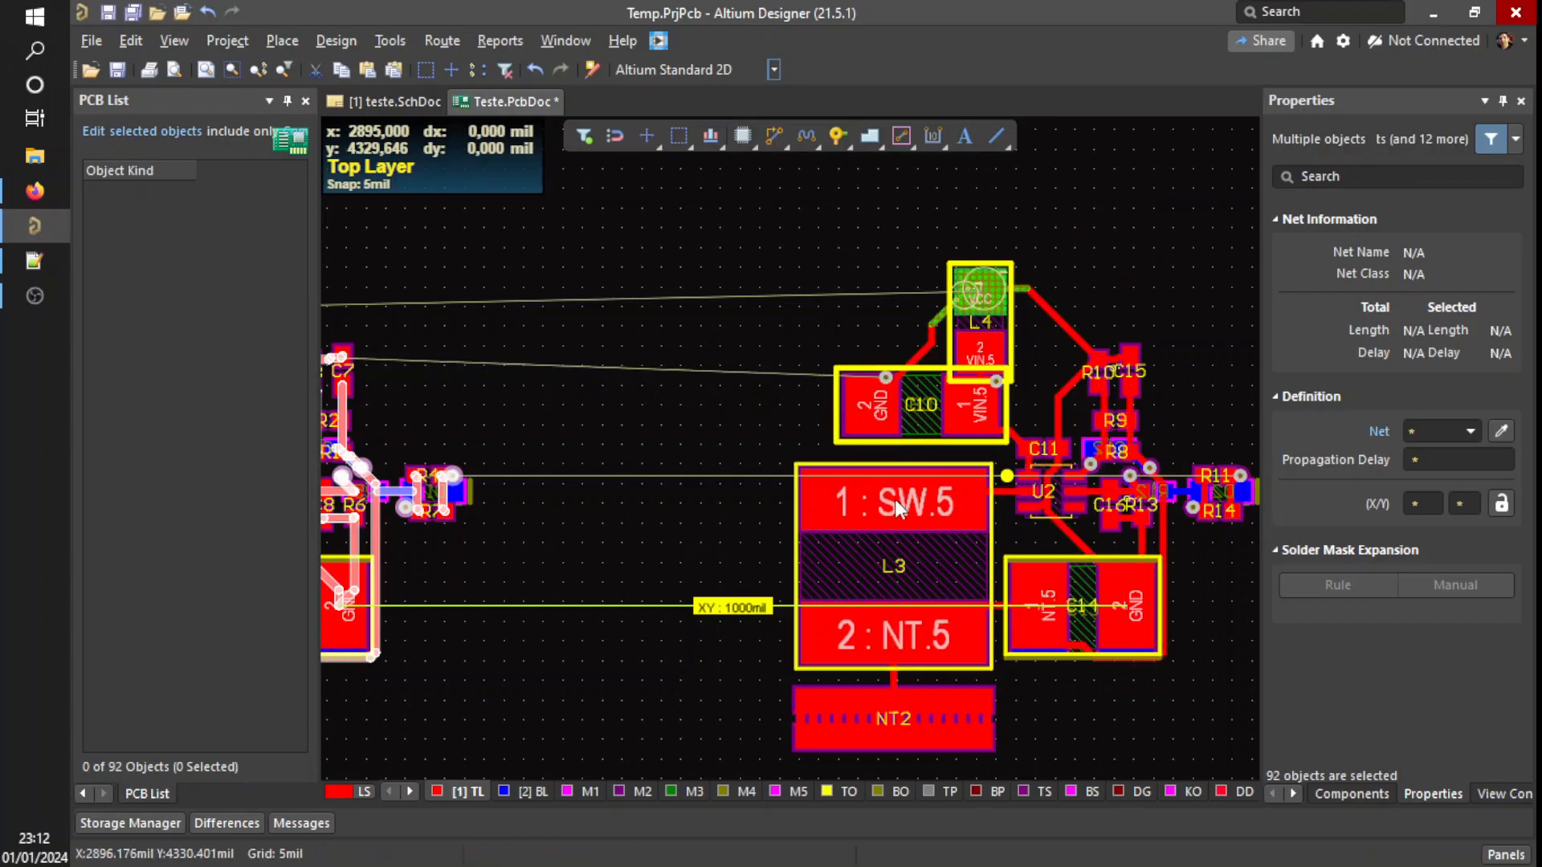
- Examine the clearance violations where the pasted tracks cross L4's VCC pad, and compare that area with L2 in the 12 V circuit
scroll(908, 477, "right", 2)
scroll(732, 164, "up", 2, "ctrl")
scroll(783, 353, "up", 4, "ctrl")
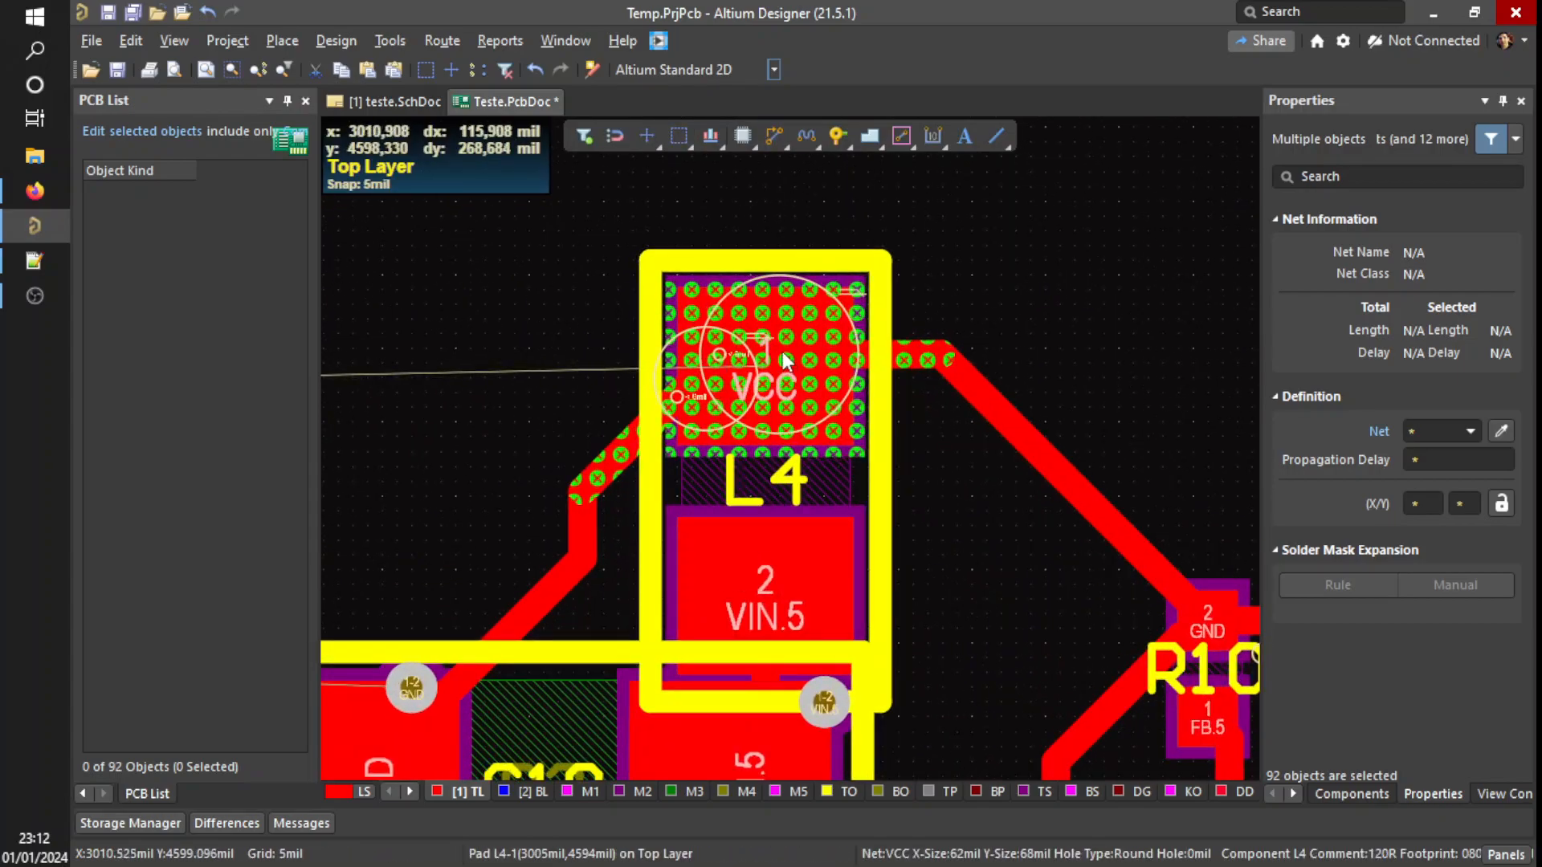
scroll(754, 394, "down", 2, "ctrl")
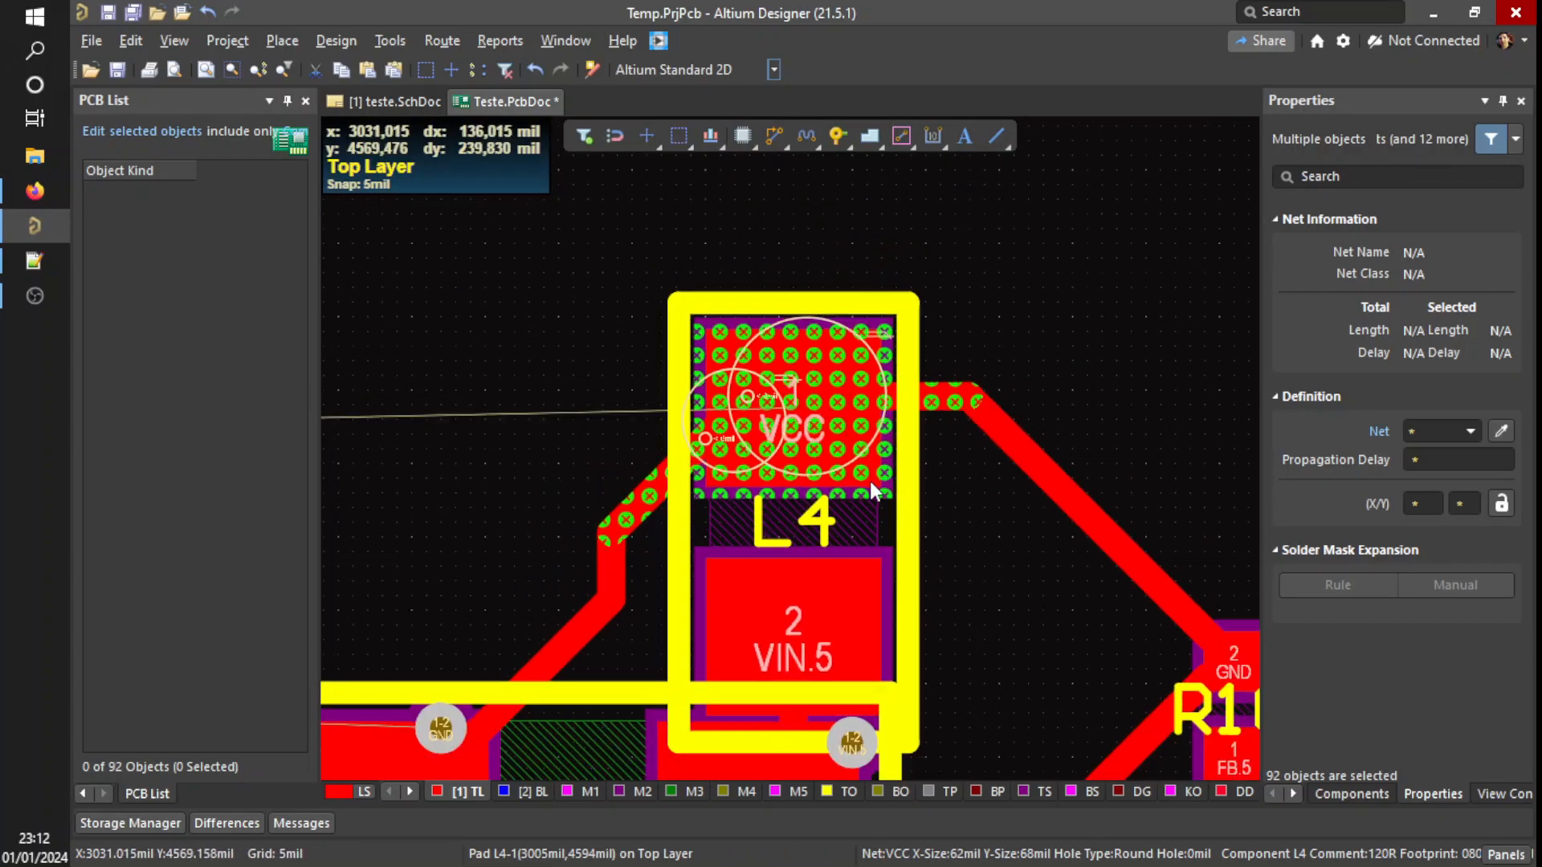
scroll(872, 493, "down", 3, "ctrl")
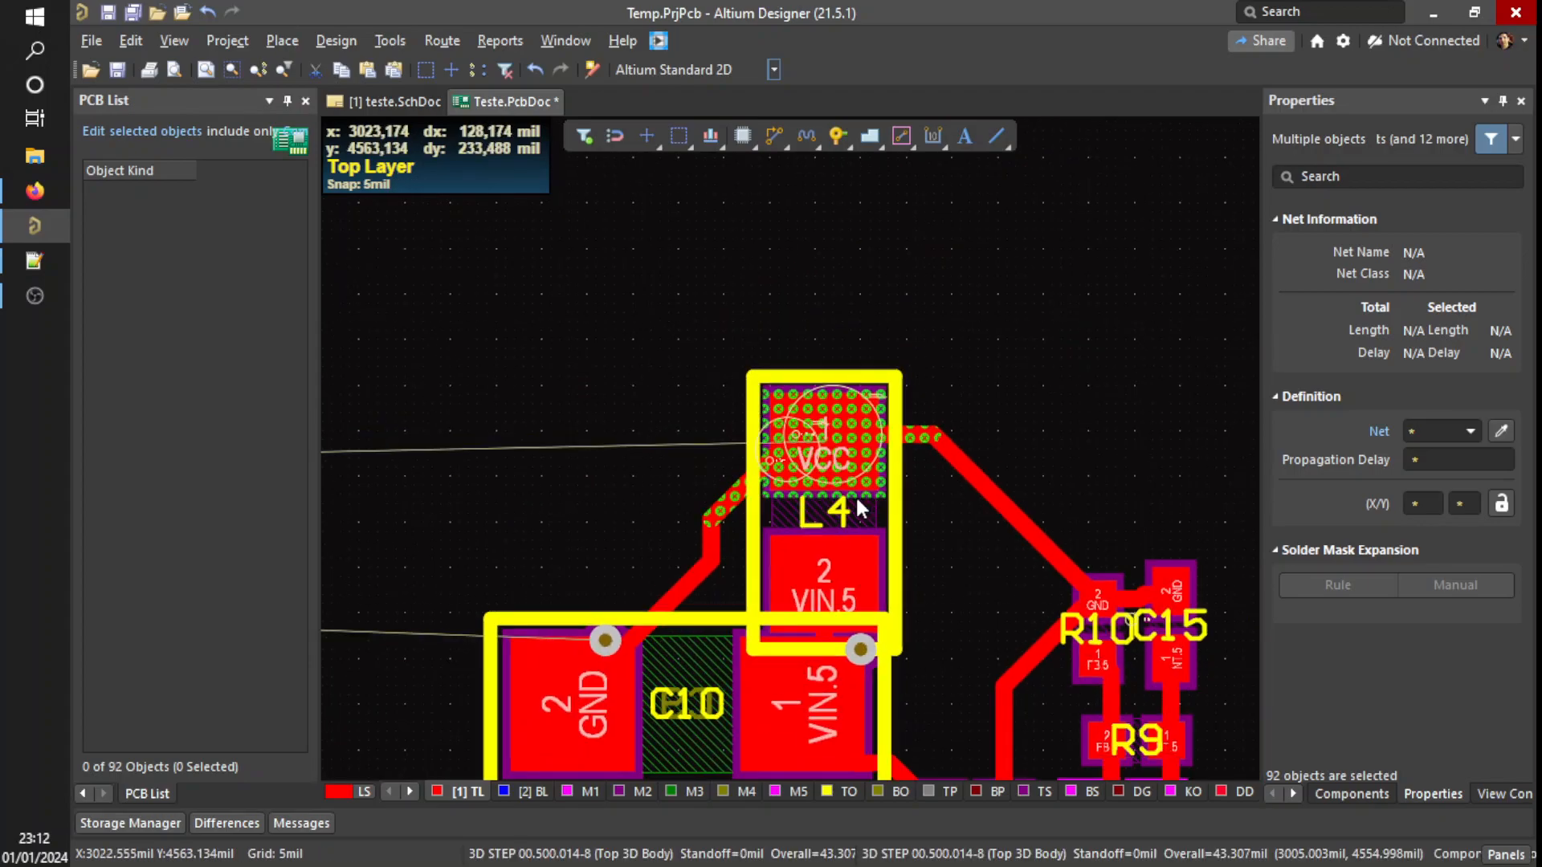
scroll(855, 494, "left", 3, "shift")
scroll(945, 503, "up", 3, "ctrl")
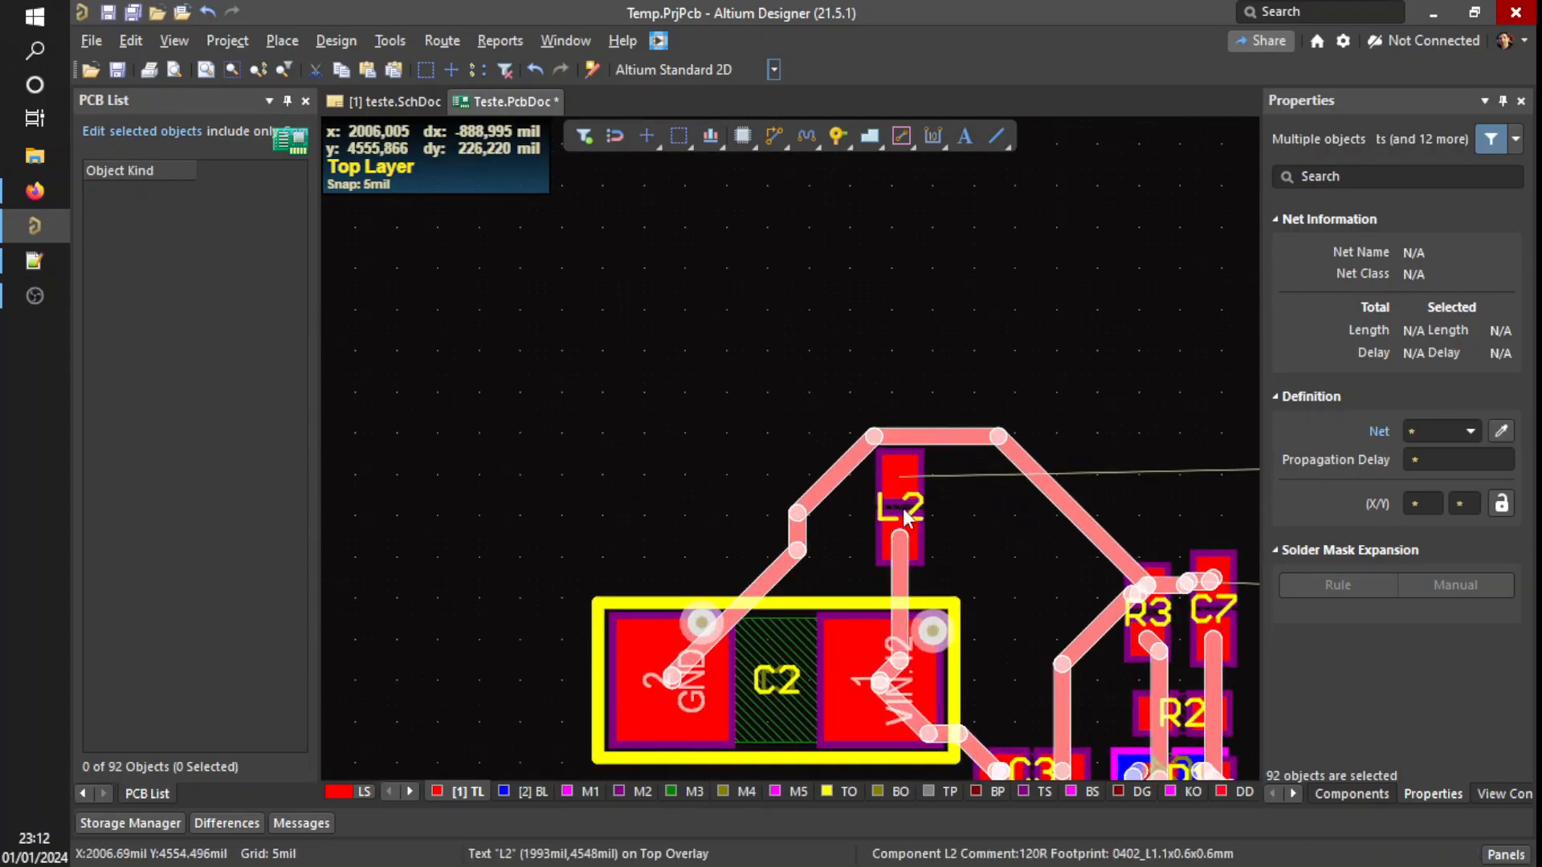
scroll(883, 502, "down", 2, "ctrl")
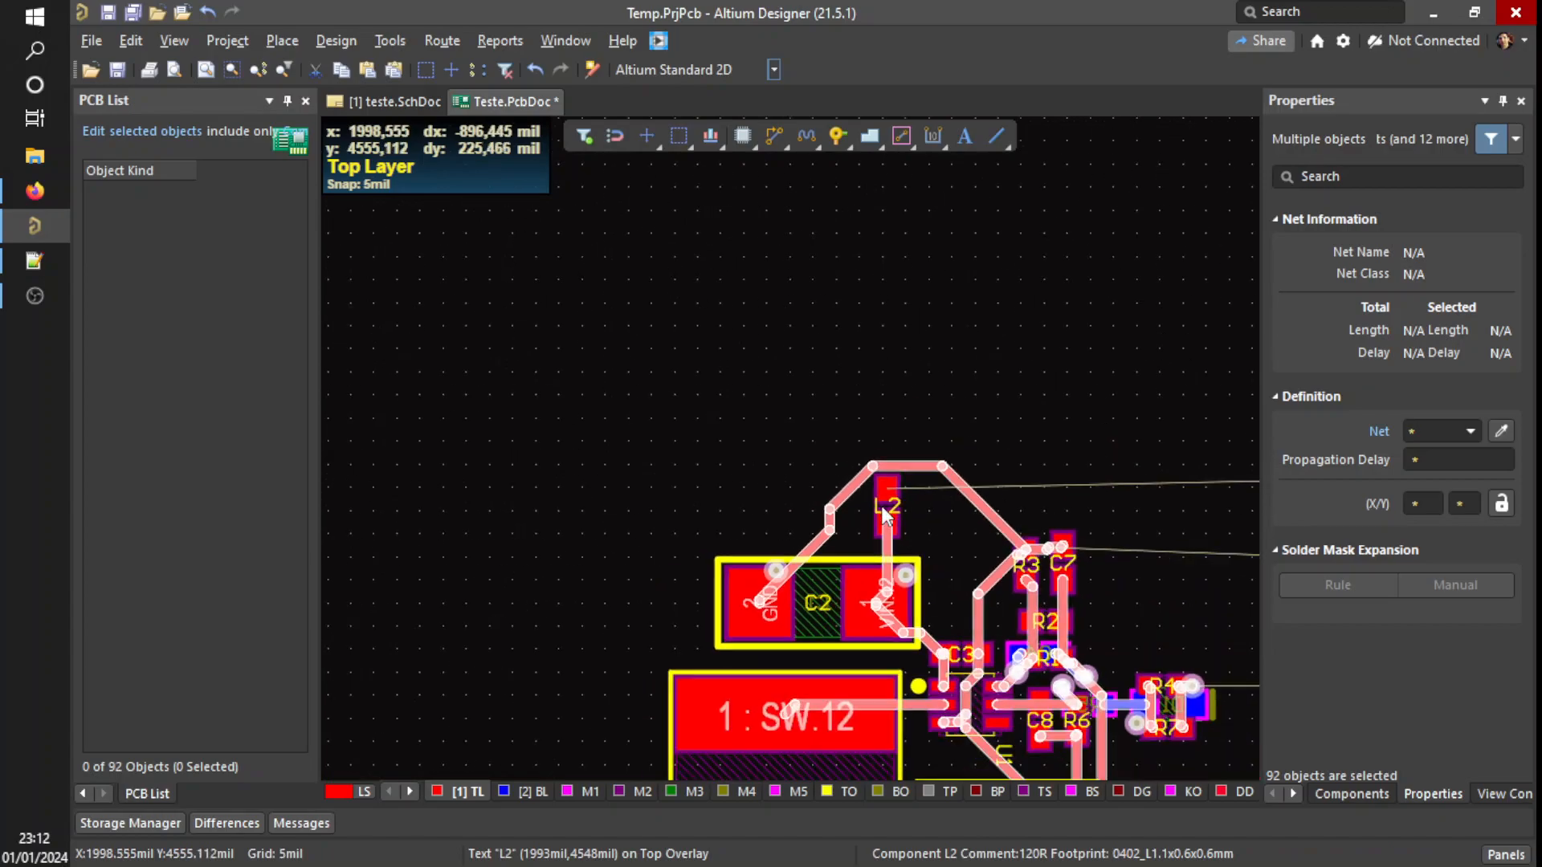
scroll(884, 501, "right", 3, "shift")
scroll(562, 481, "up", 4, "ctrl")
scroll(590, 451, "up", 1, "ctrl")
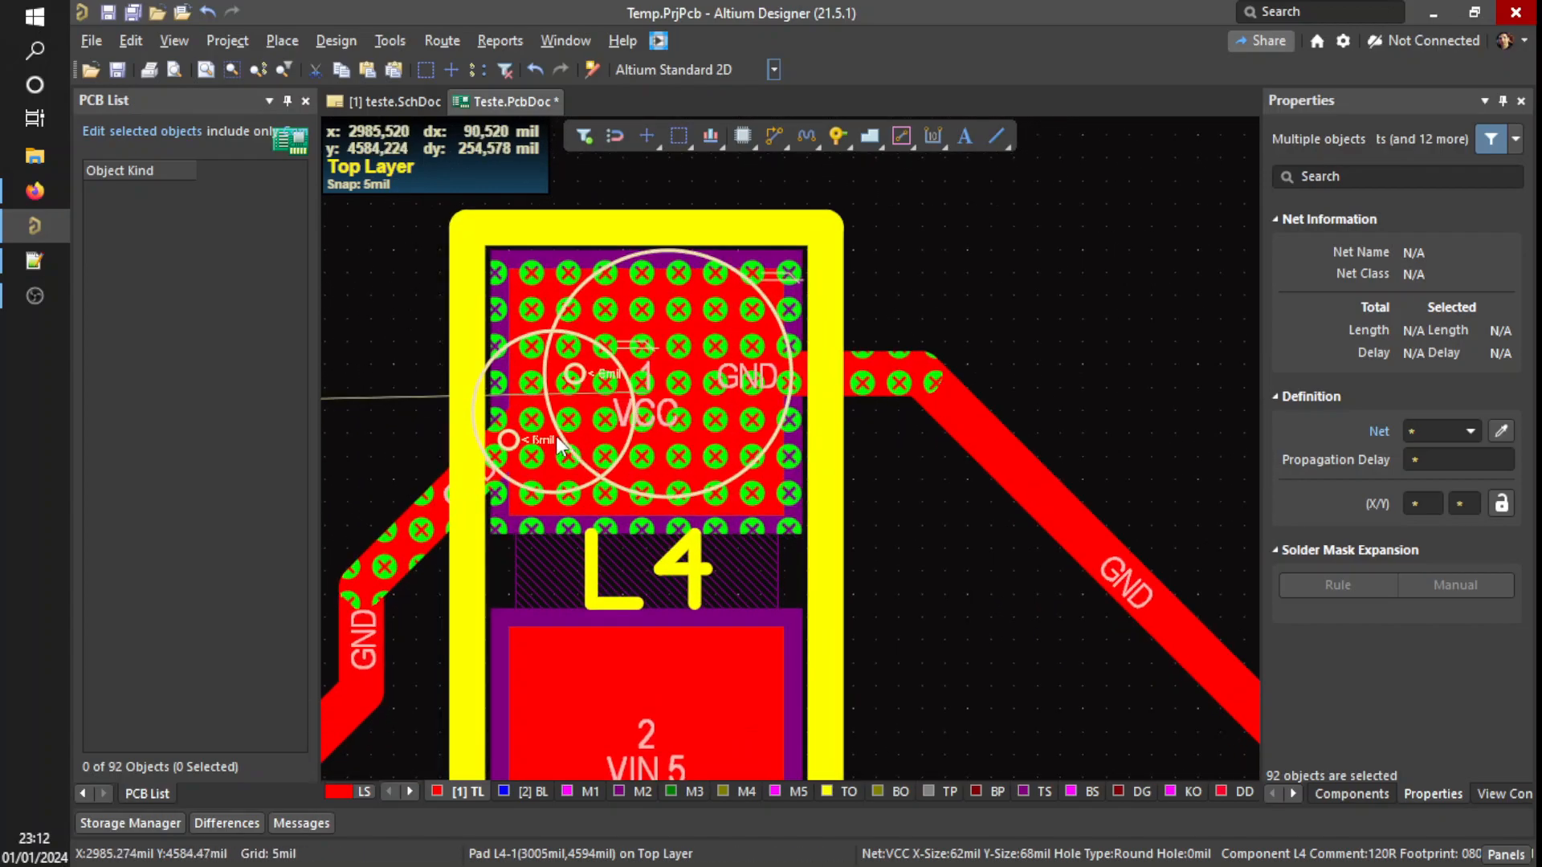
- Delete the two GND track segments crossing L4's VCC pad and reroute GND around L4 on the Top Layer with a 10mil track
scroll(507, 451, "down", 4, "ctrl")
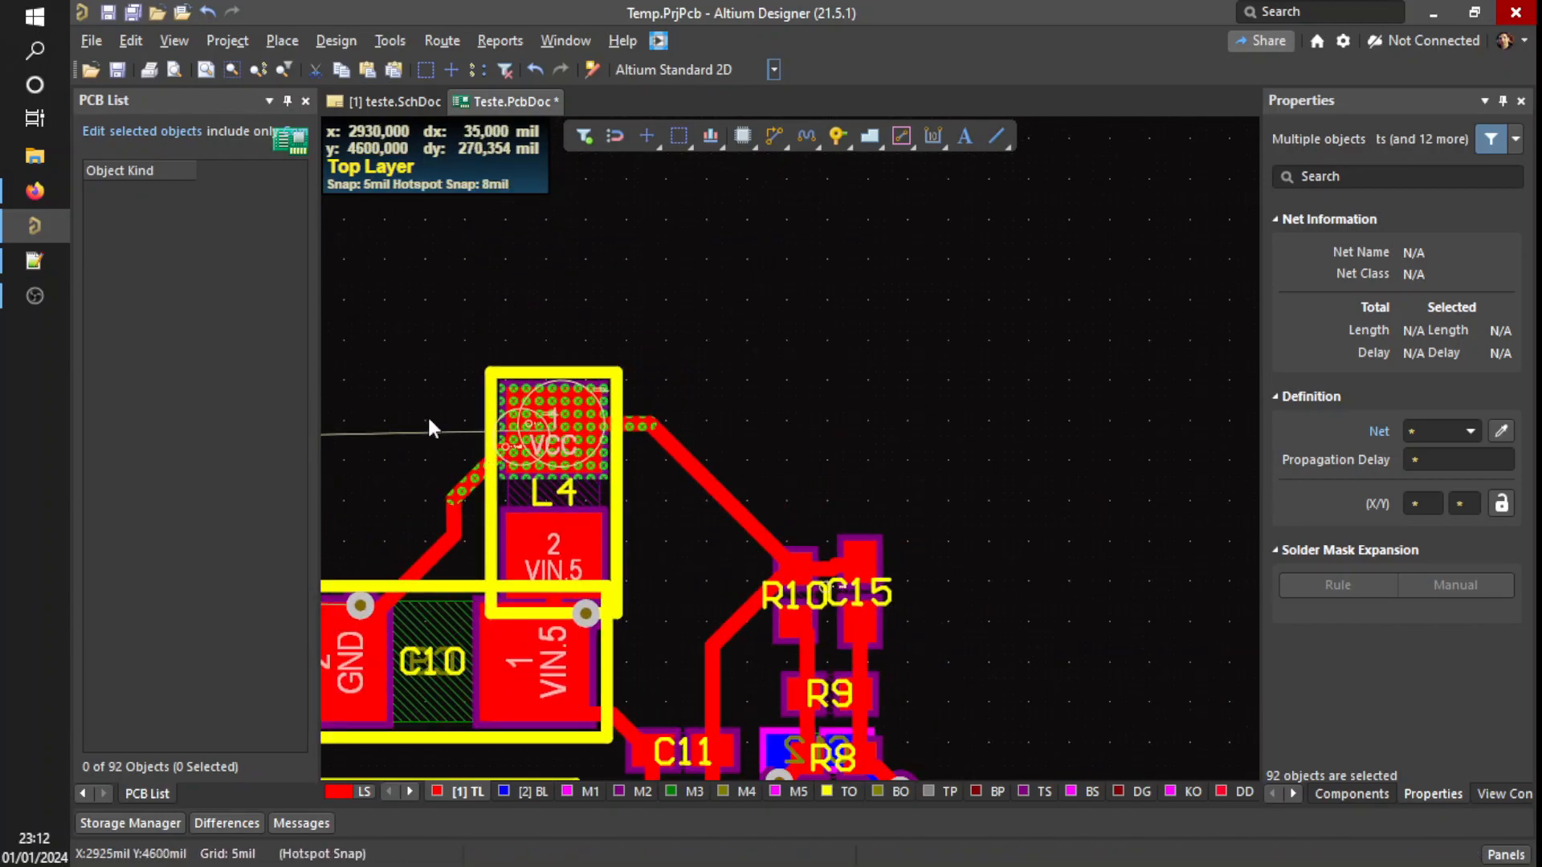
left_click_drag(387, 335, 747, 527)
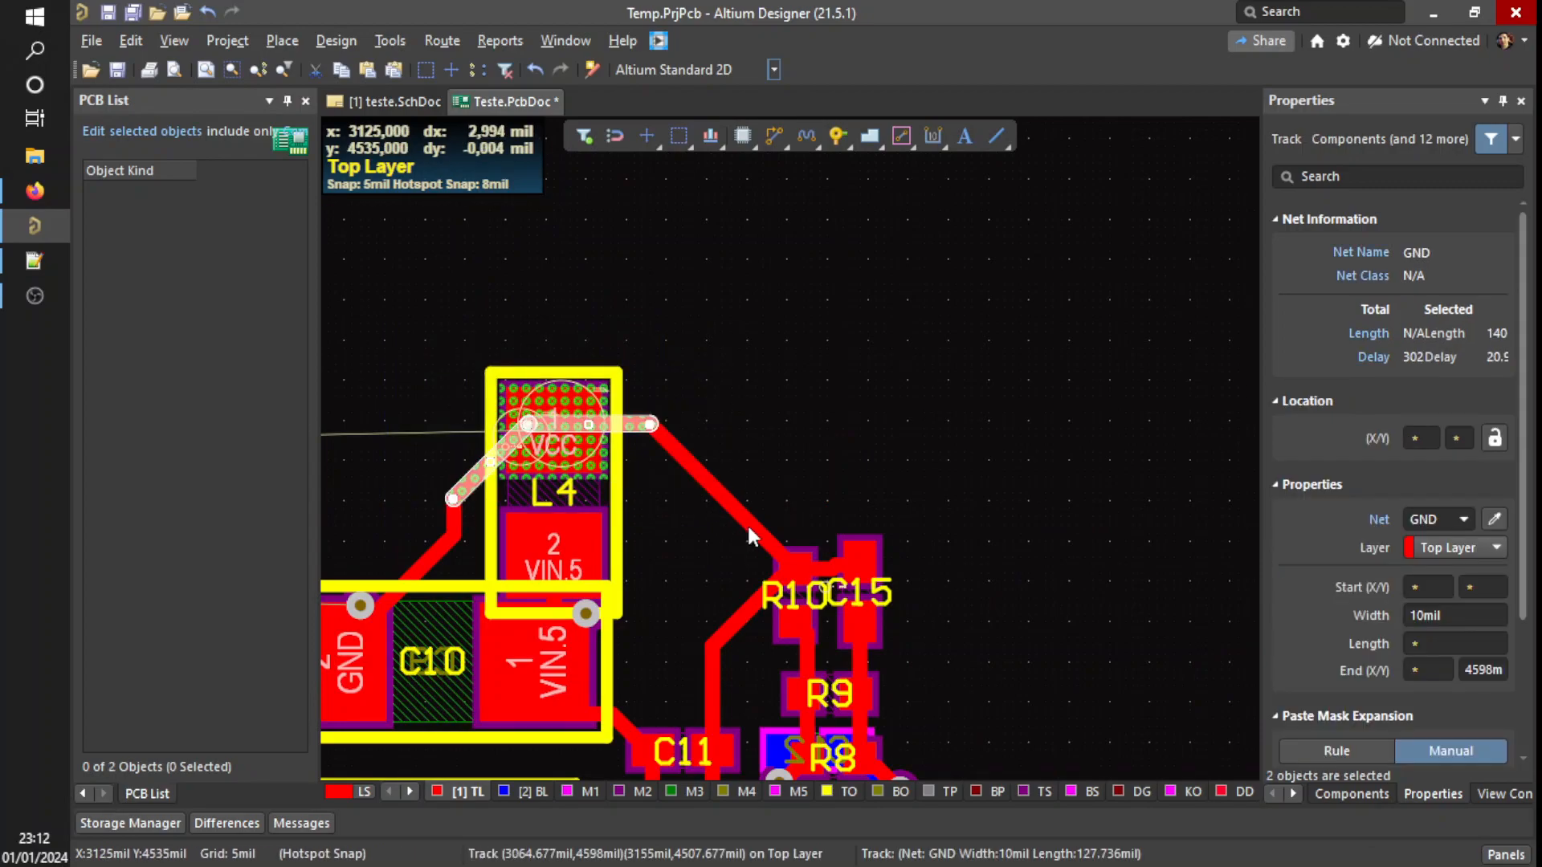
key("Delete")
left_click(773, 138)
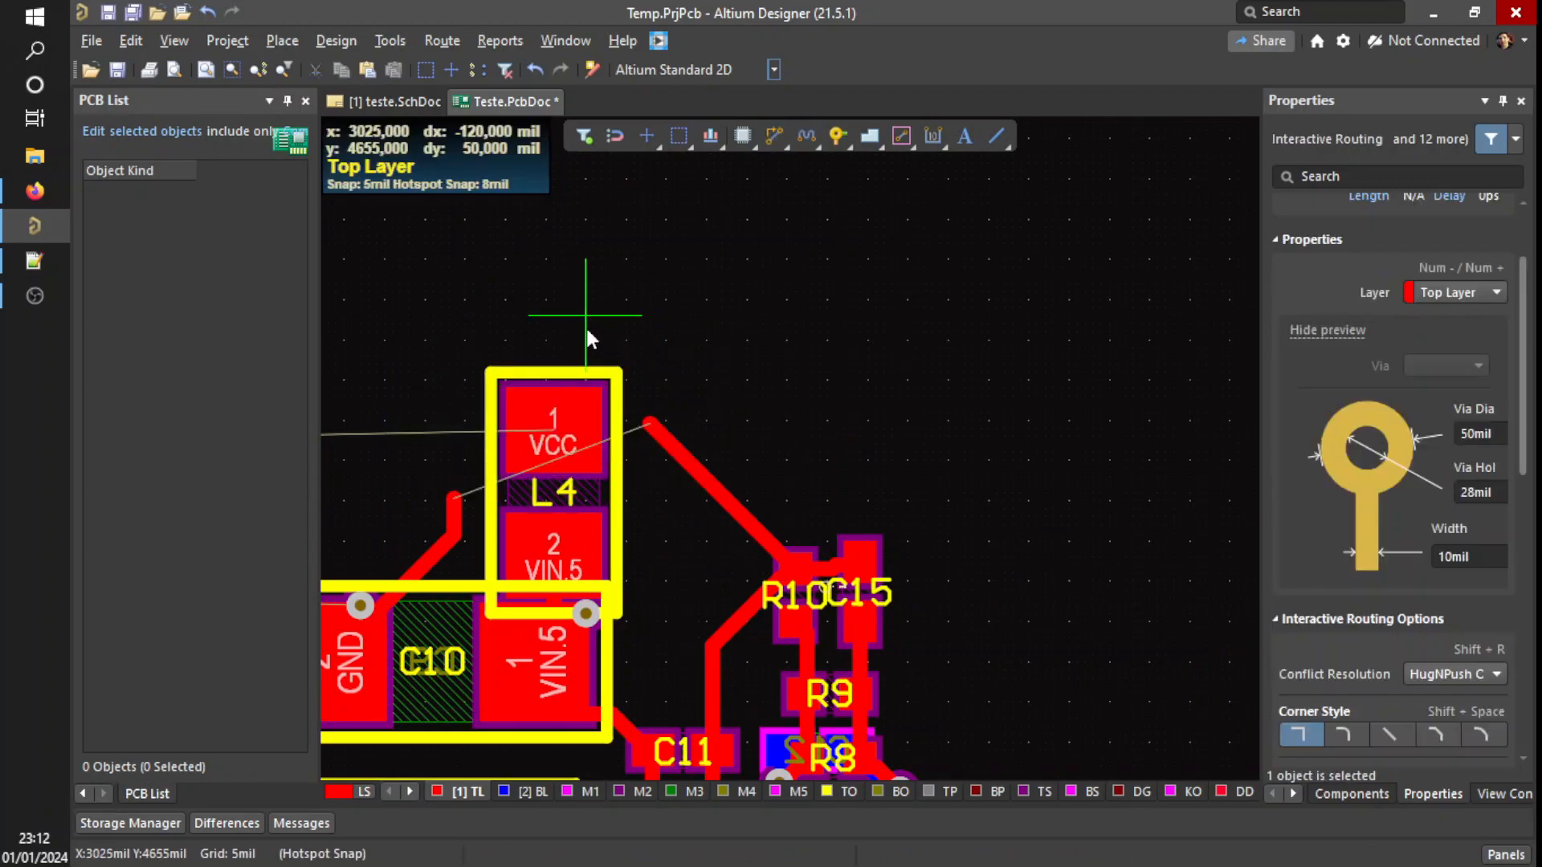
left_click(453, 498)
key("shift+space")
key("shift+space")
key("shift+space")
left_click(464, 347)
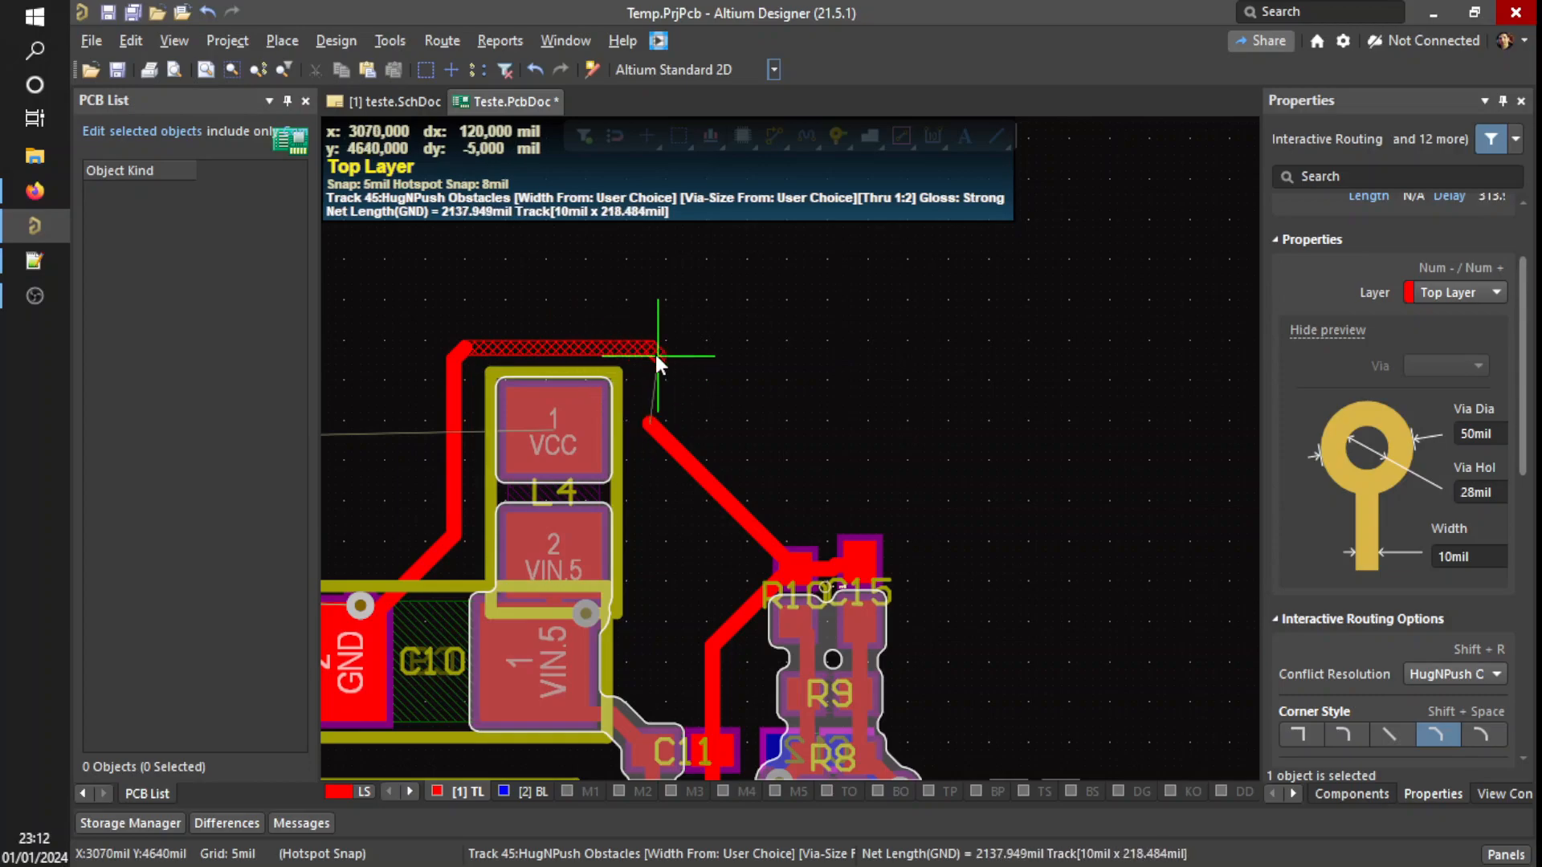
left_click(660, 403)
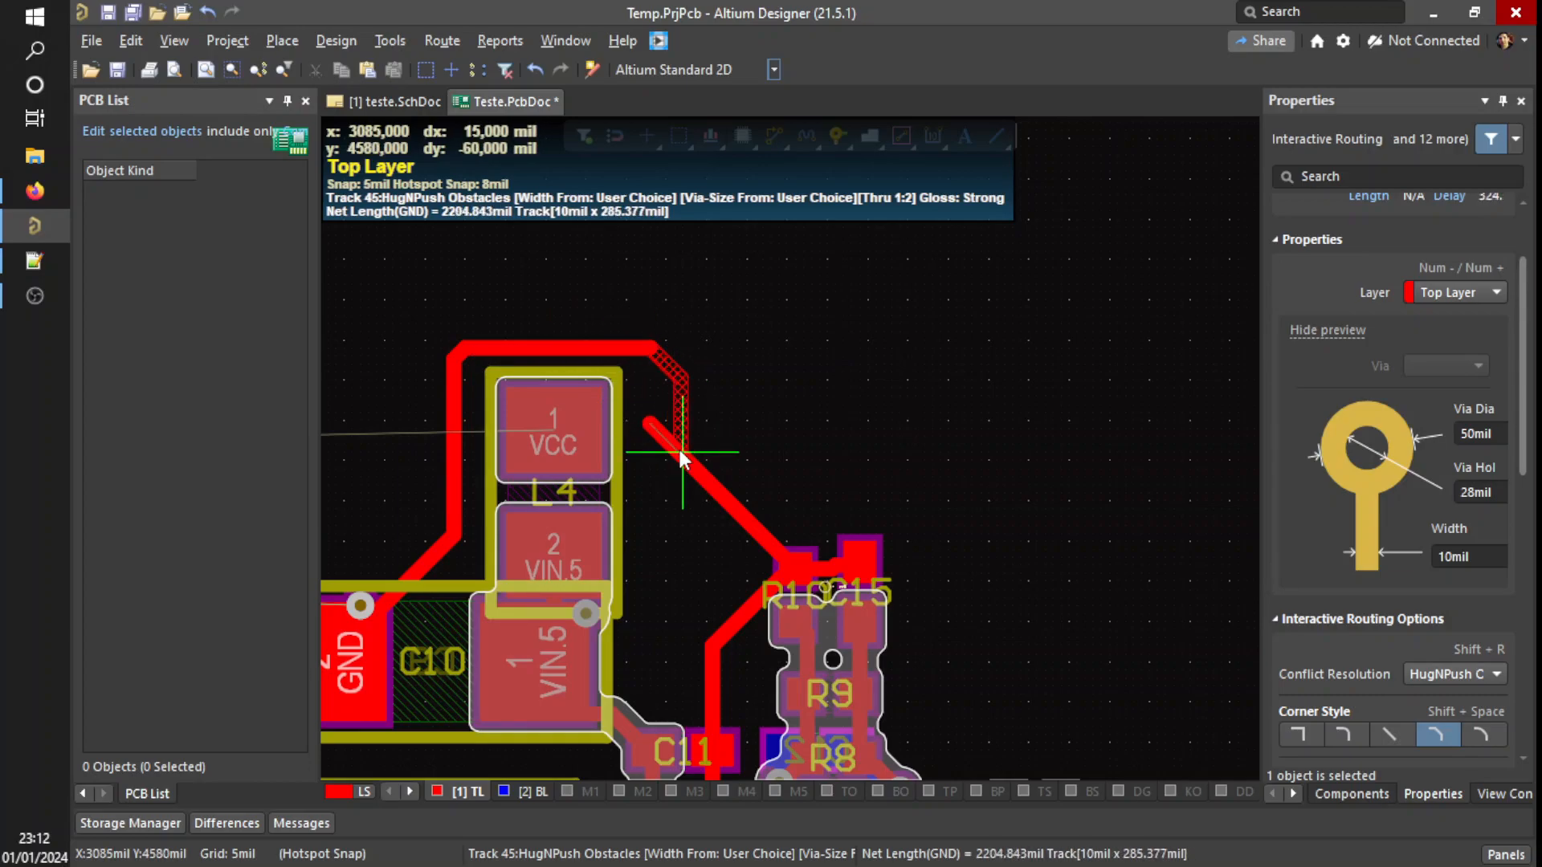
left_click(681, 452)
right_click(682, 455)
- Inspect the 5 V circuit's routing and compare it with the 12 V layout beside it
scroll(814, 386, "down", 2, "ctrl")
scroll(819, 389, "down", 3)
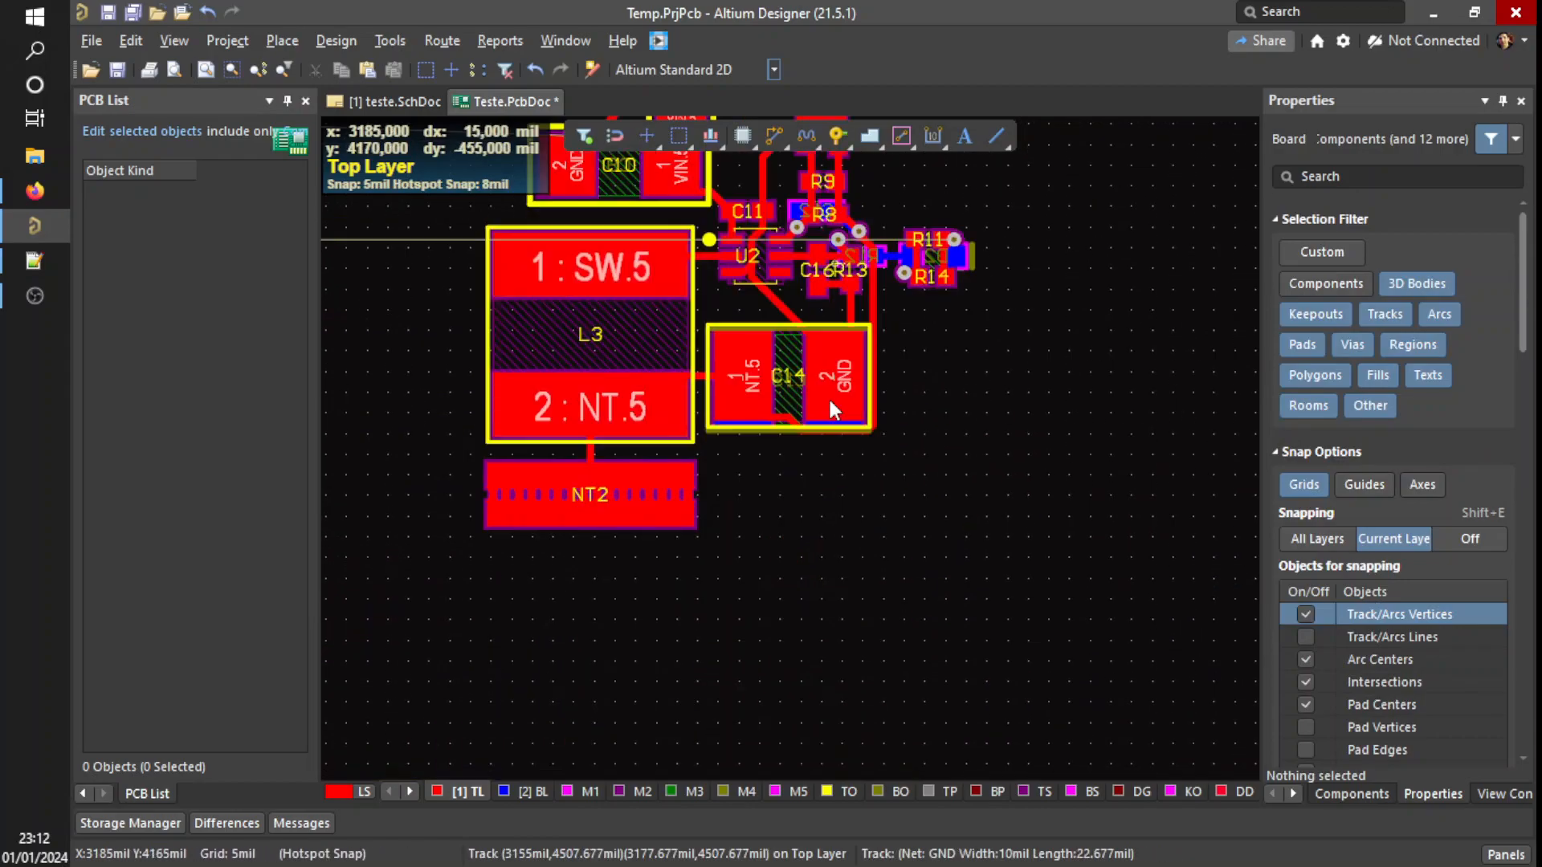
scroll(832, 411, "down", 3, "ctrl")
scroll(835, 426, "up", 1)
scroll(840, 429, "up", 1, "shift")
scroll(843, 400, "up", 2, "ctrl")
scroll(840, 397, "down", 2, "ctrl")
scroll(827, 404, "down", 1, "shift")
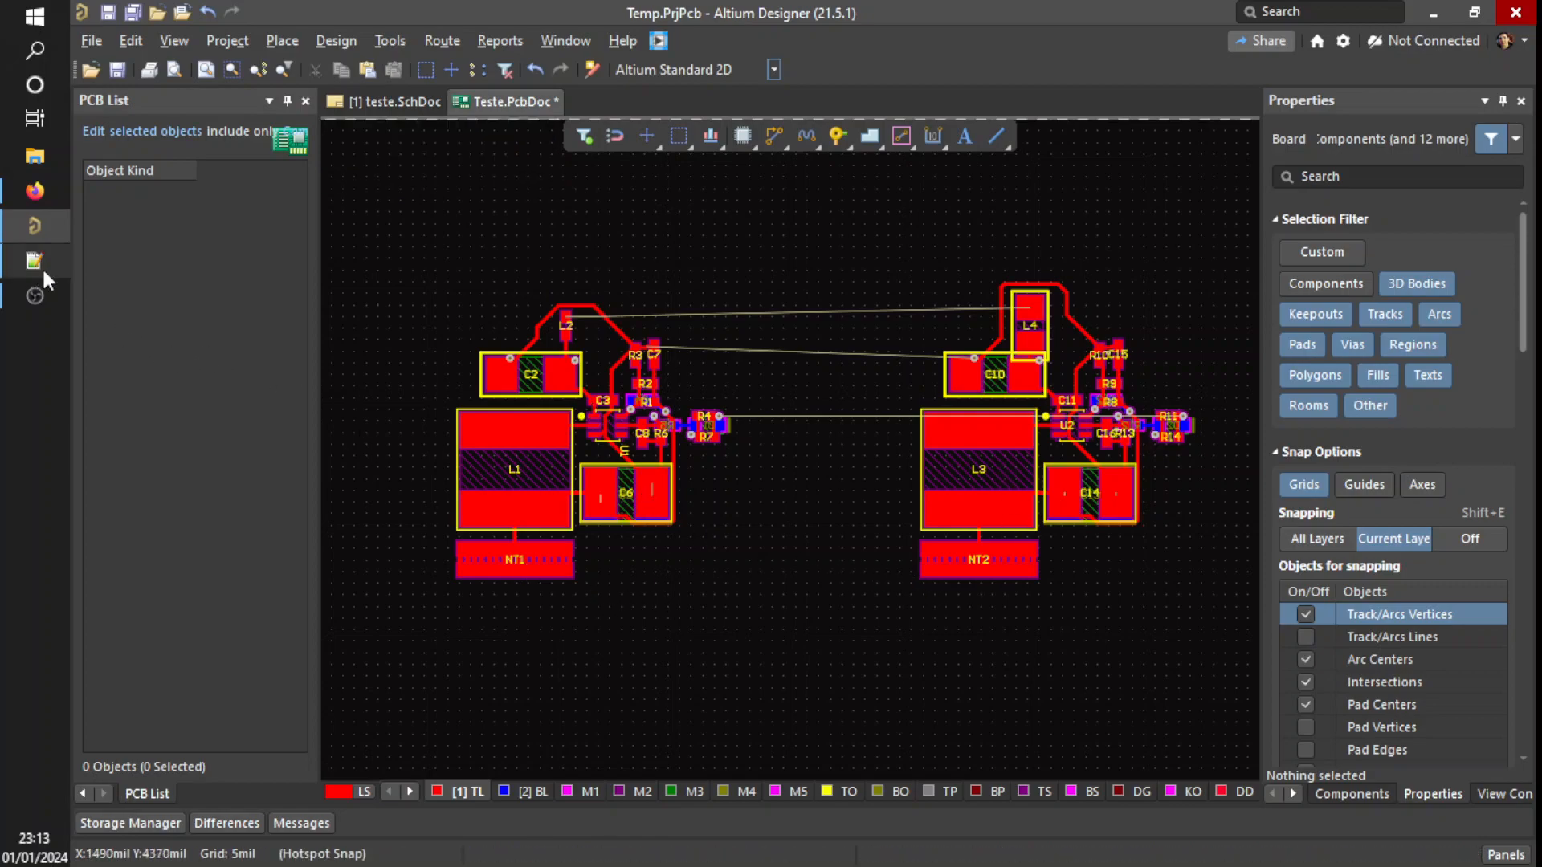
- Switch to Excel to view the Gap space and Ratio settings in Plan1, and return to the board in Altium Designer
left_click(34, 193)
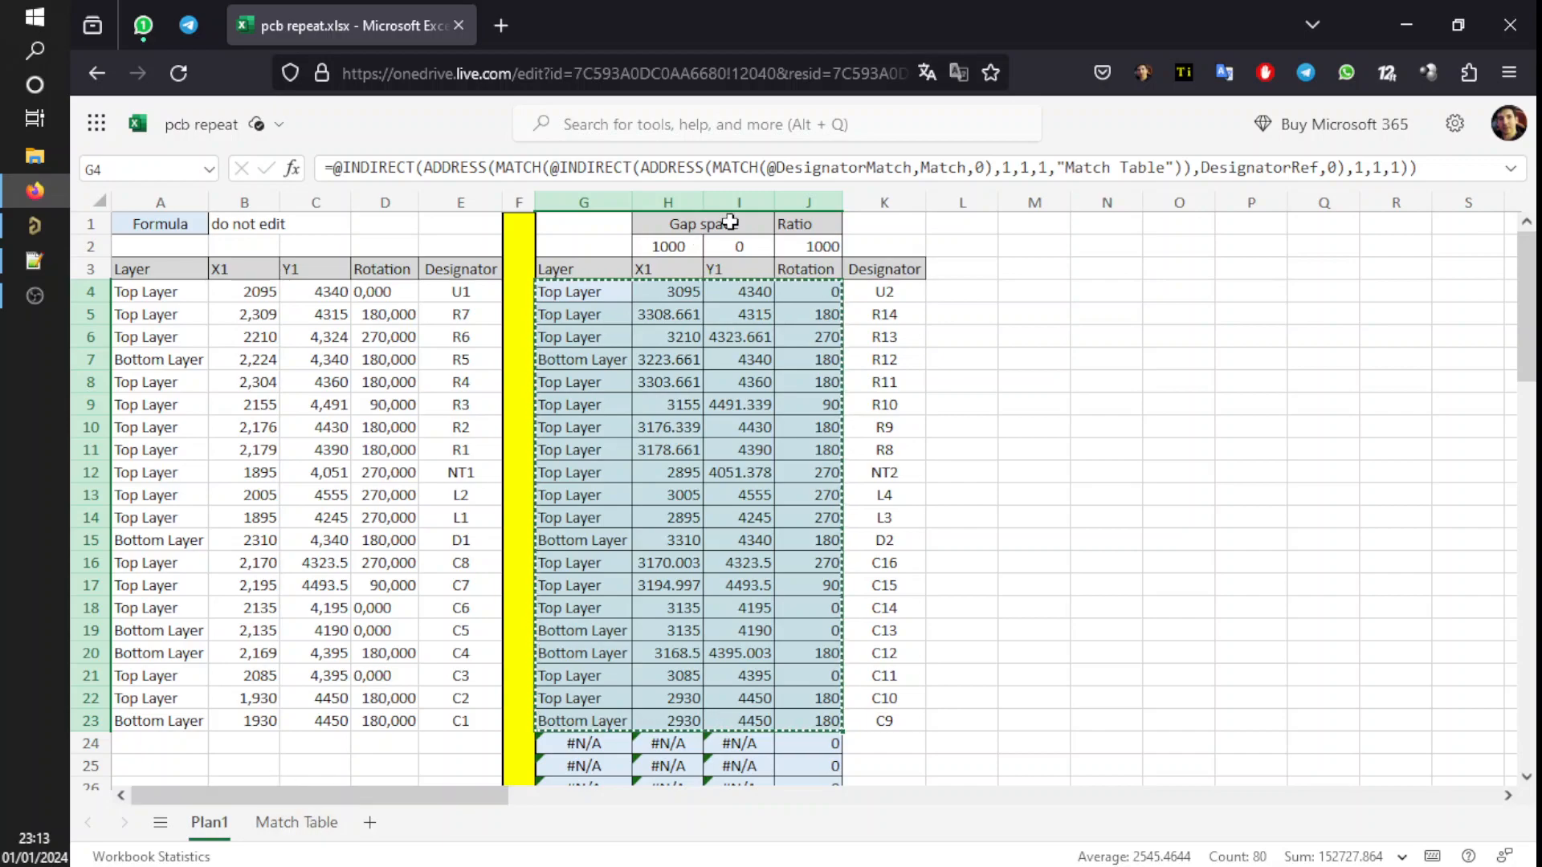
left_click(37, 217)
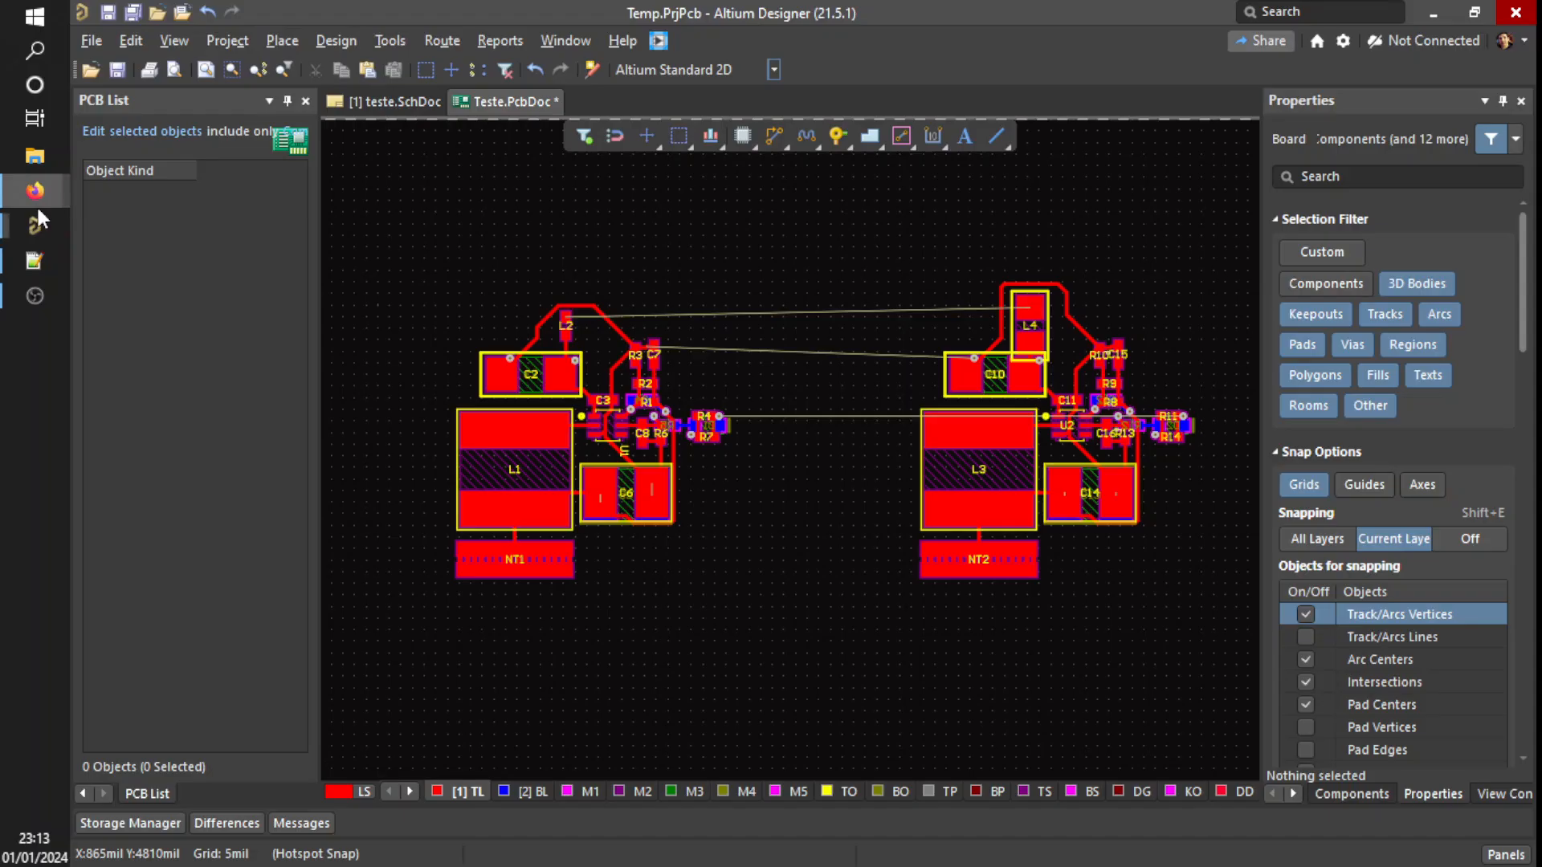
left_click(37, 222)
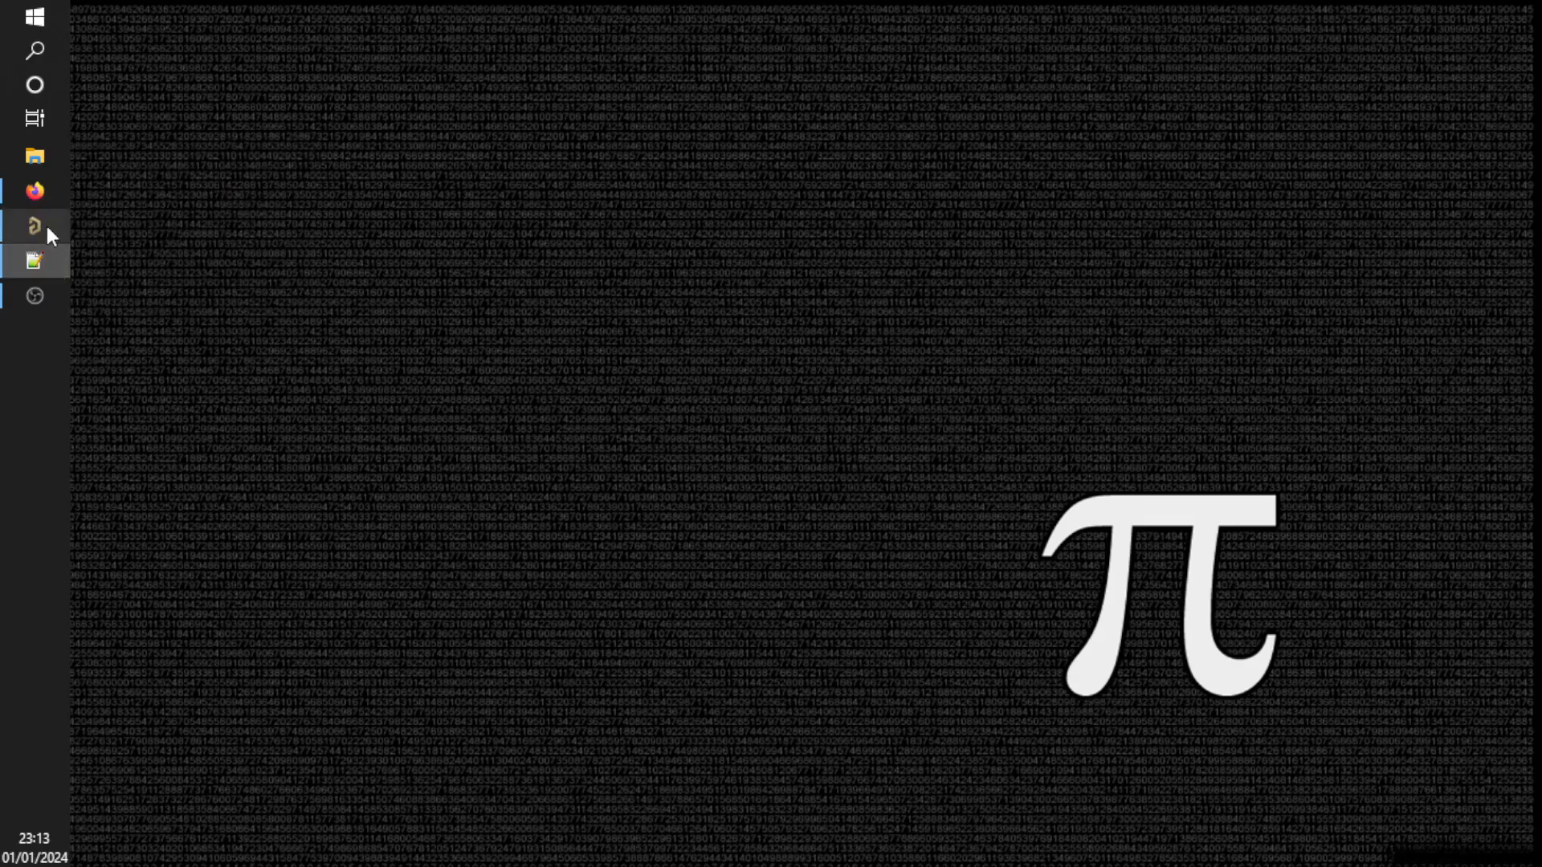
left_click(31, 223)
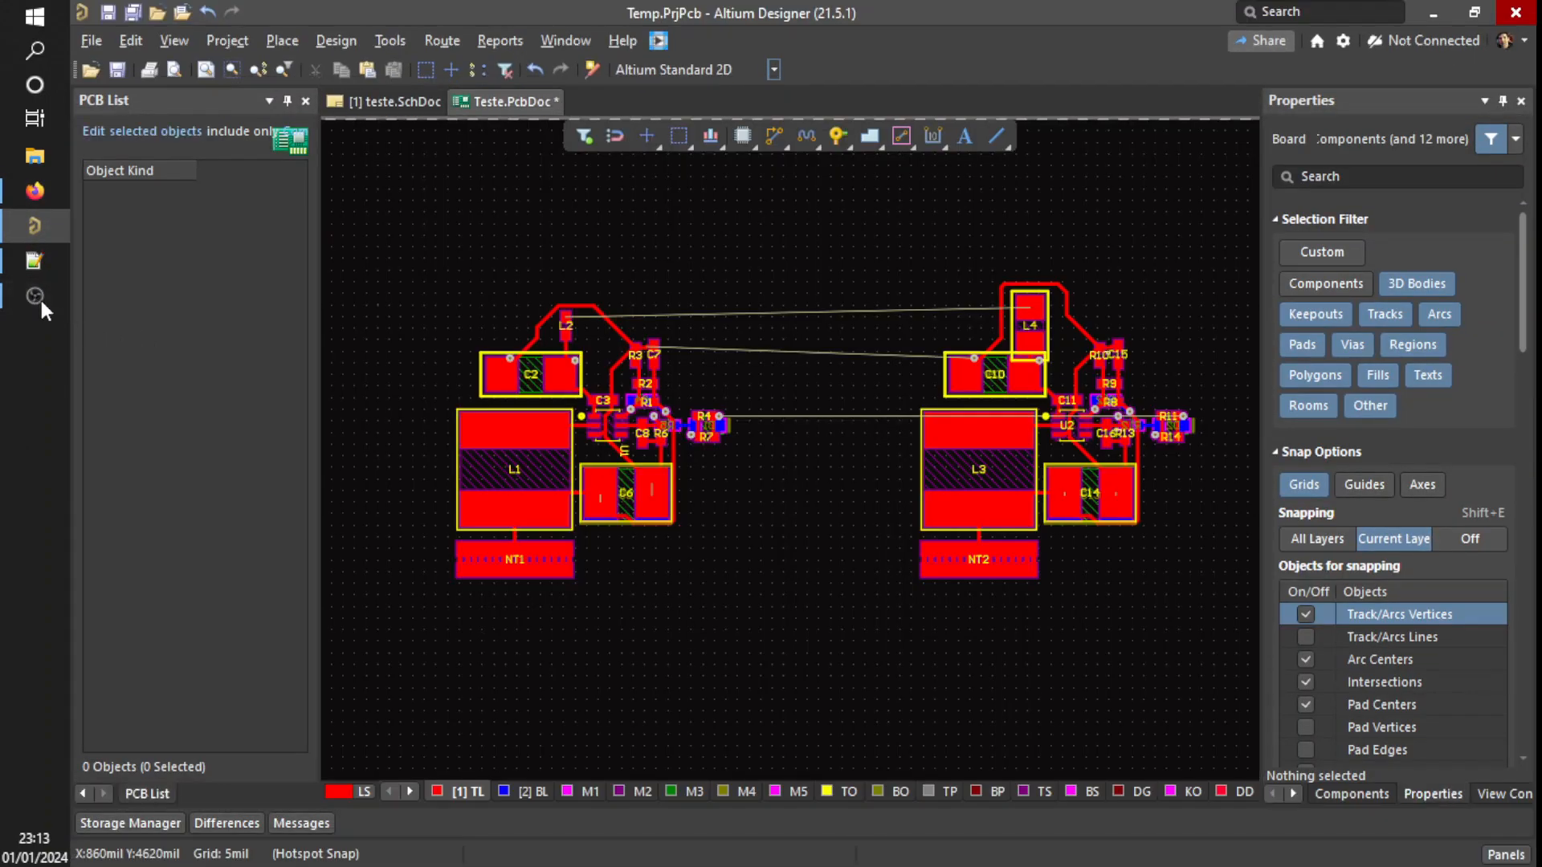